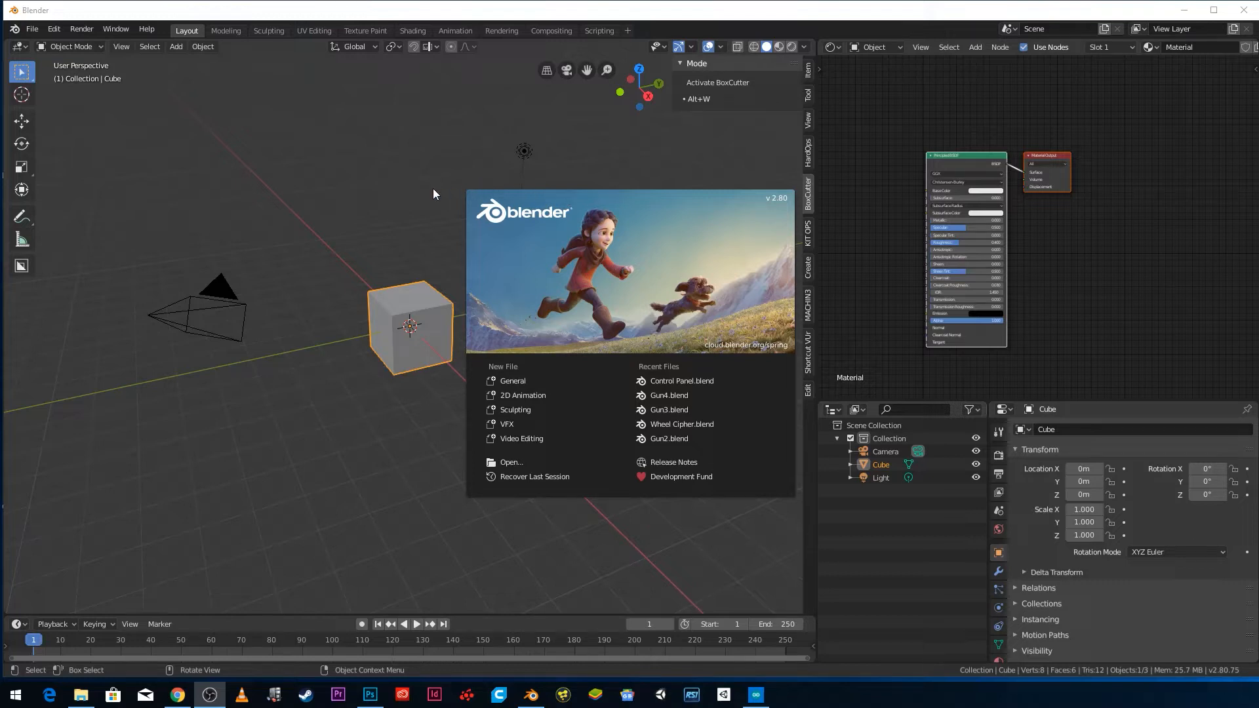
# - Start the Shortcut VUr key display docked on the Right and widen the 3D viewport
pyautogui.click(337, 313)
pyautogui.moveTo(340, 273); pyautogui.dragTo(349, 256, button='middle')
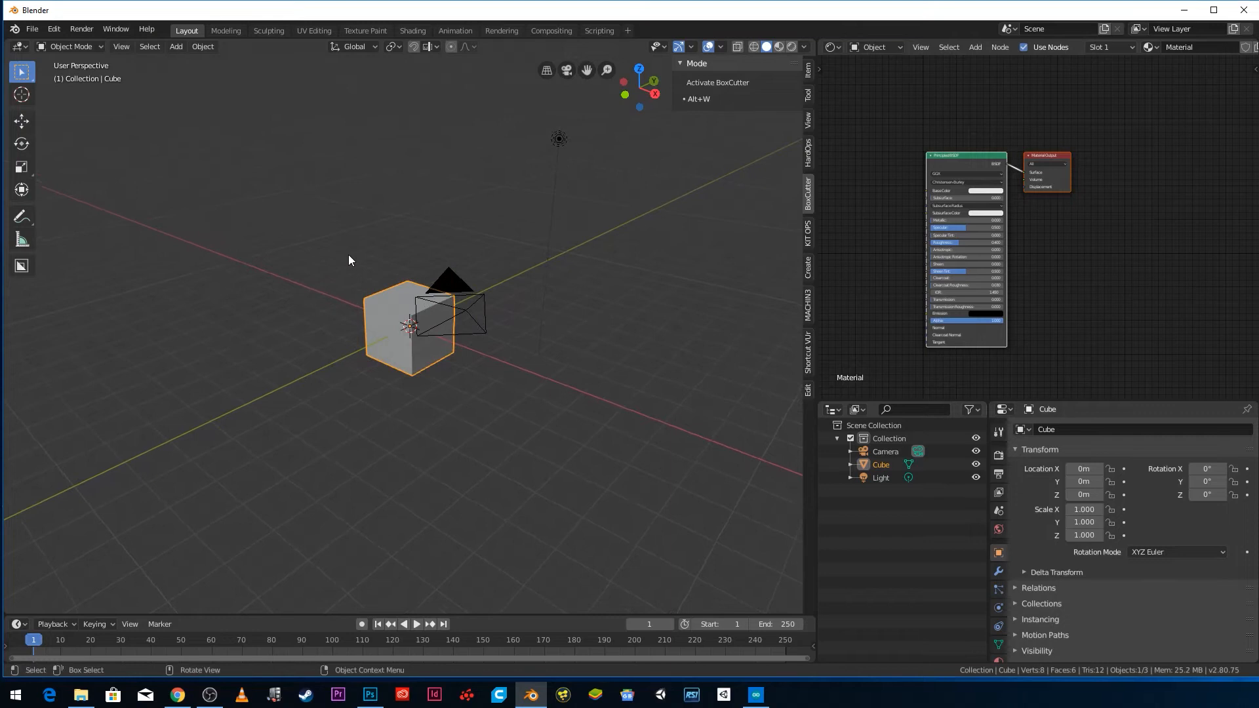
pyautogui.moveTo(407, 348)
pyautogui.mouseDown(button='middle')
pyautogui.moveTo(512, 332)
pyautogui.moveTo(408, 328)
pyautogui.mouseUp(button='middle')
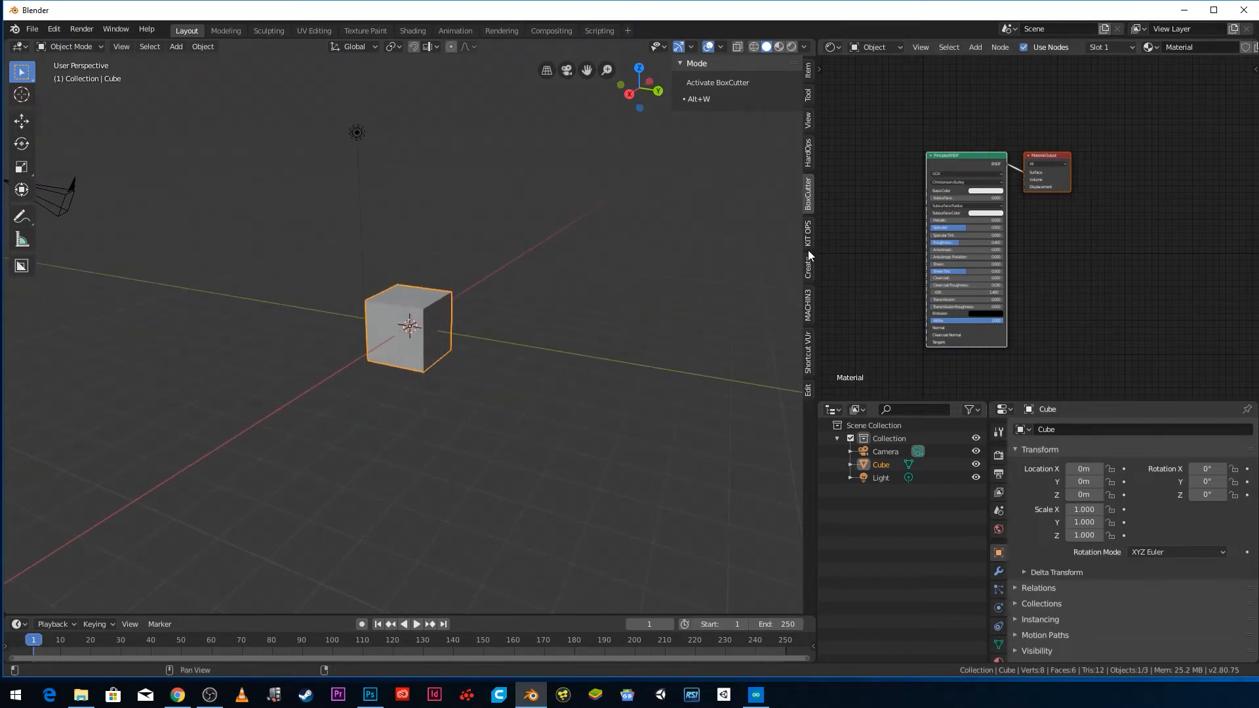
pyautogui.click(807, 352)
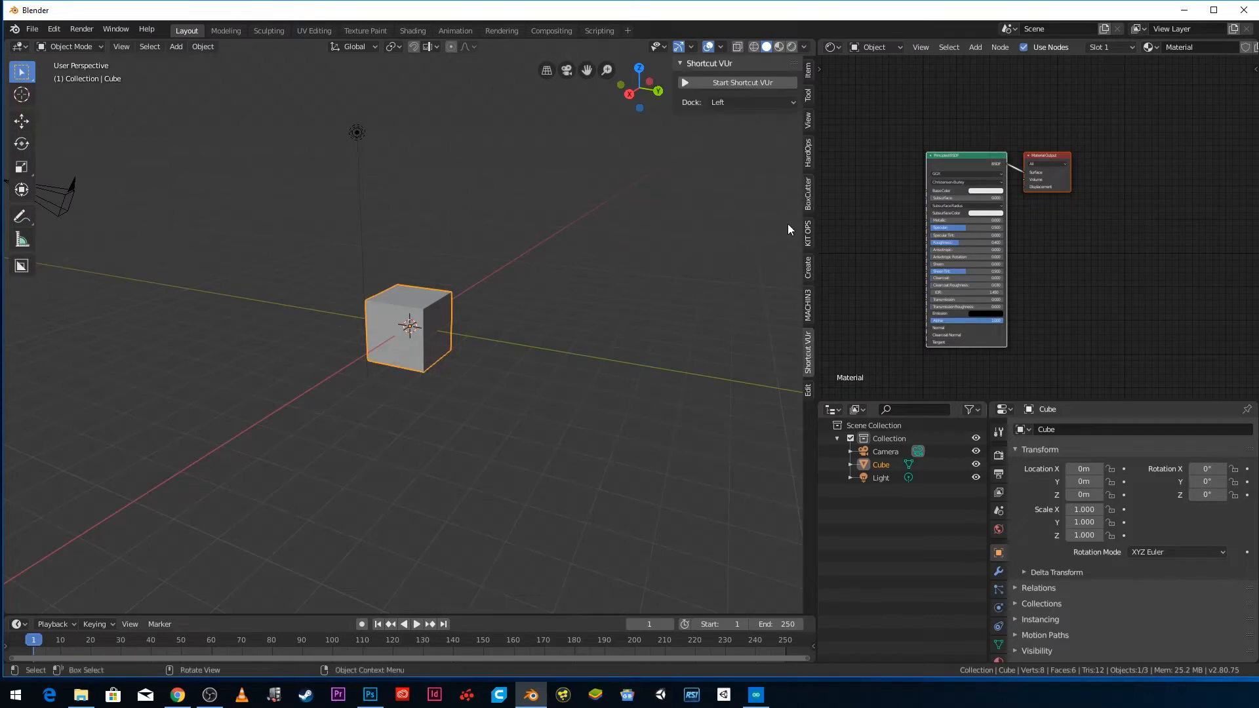
pyautogui.click(769, 101)
pyautogui.click(762, 131)
pyautogui.click(754, 81)
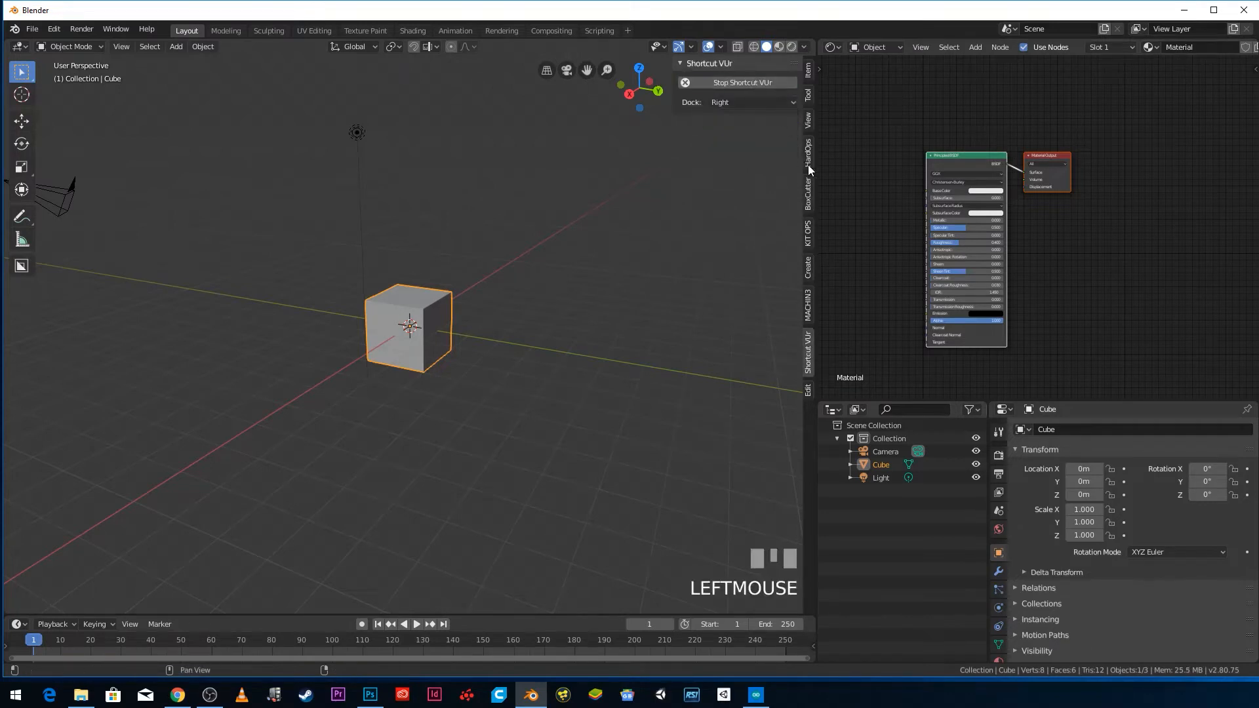
pyautogui.moveTo(816, 162); pyautogui.dragTo(892, 162)
pyautogui.moveTo(990, 469); pyautogui.dragTo(1066, 470)
# - Delete the default cube and show the tool settings header in the 3D viewport
pyautogui.scroll(4, 476, 337)
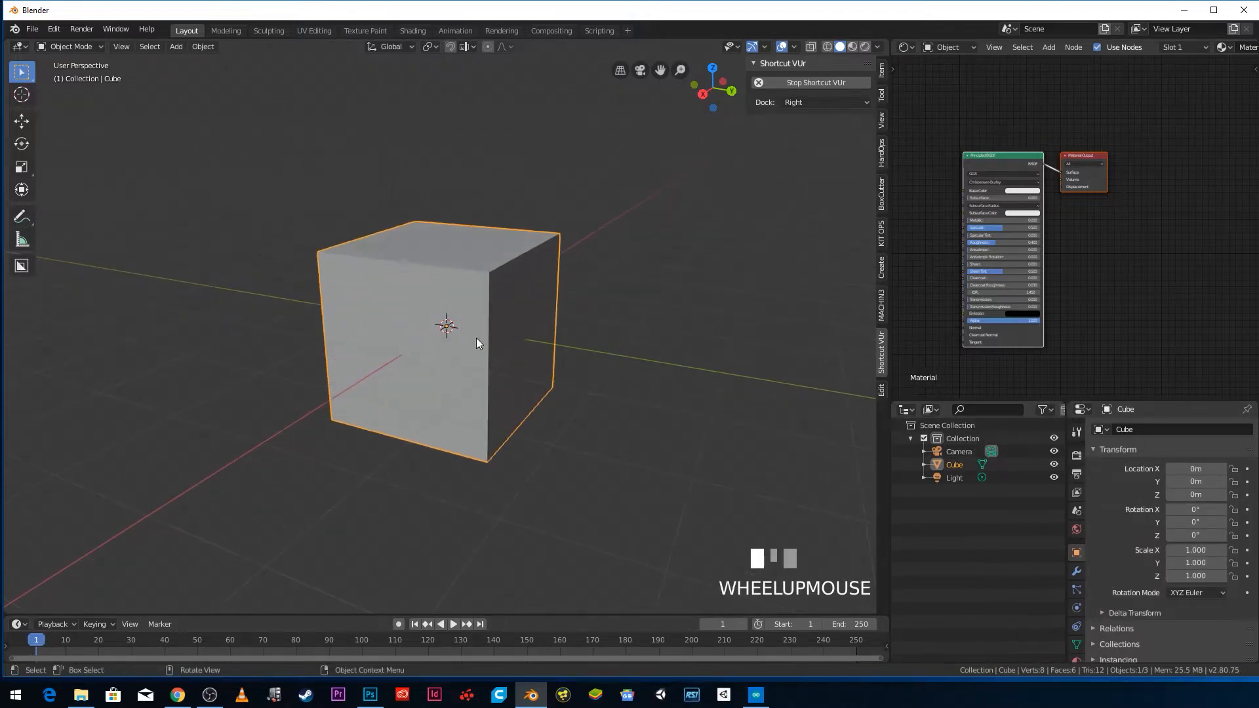
pyautogui.press('x')
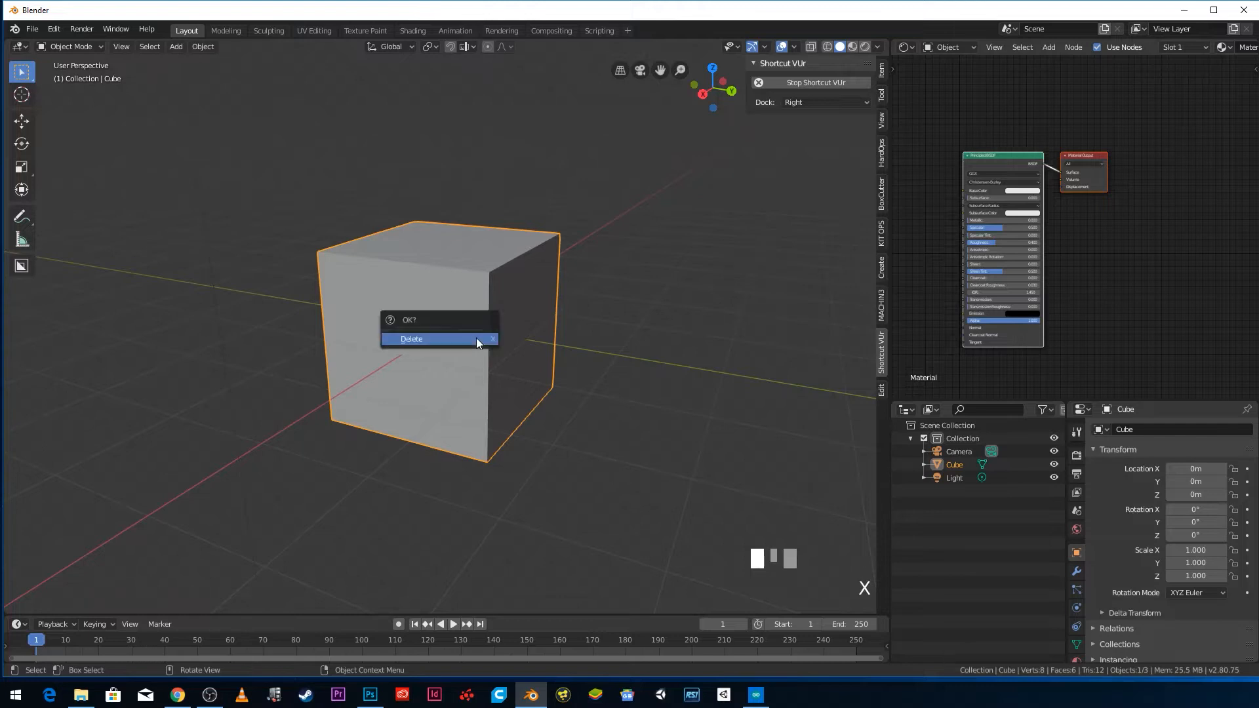
pyautogui.click(476, 337)
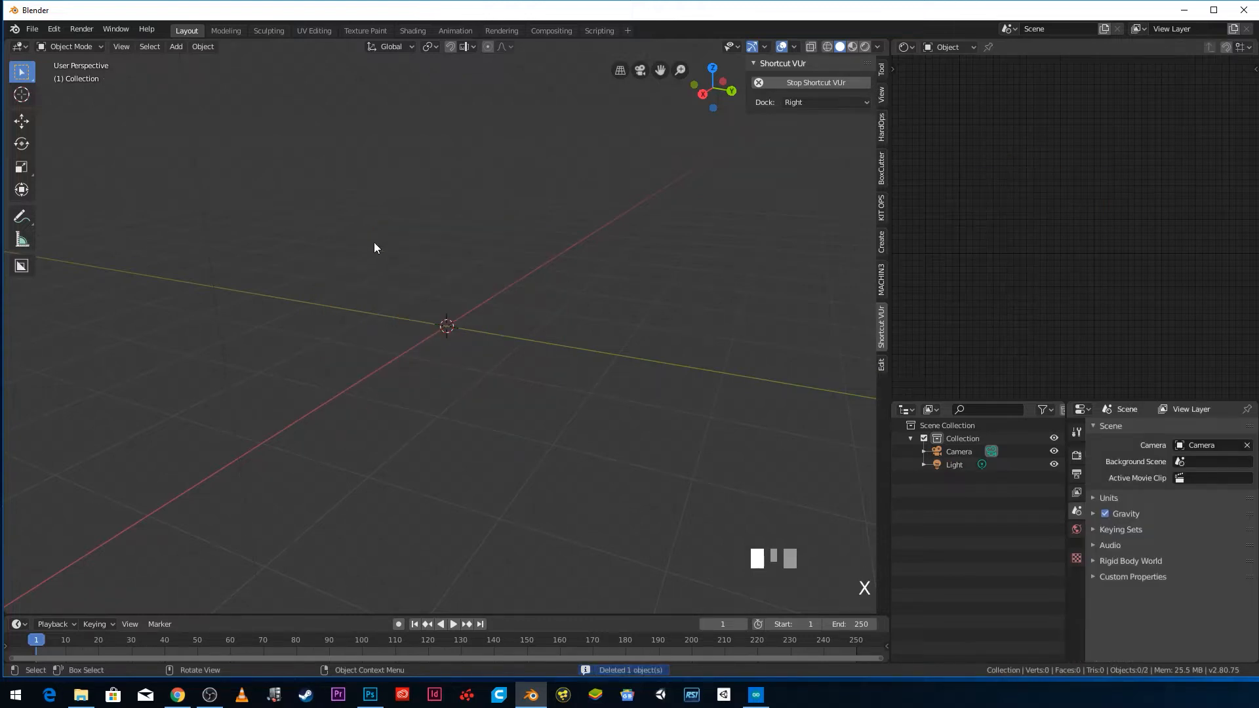
pyautogui.moveTo(81, 50); pyautogui.dragTo(191, 67, button='right')
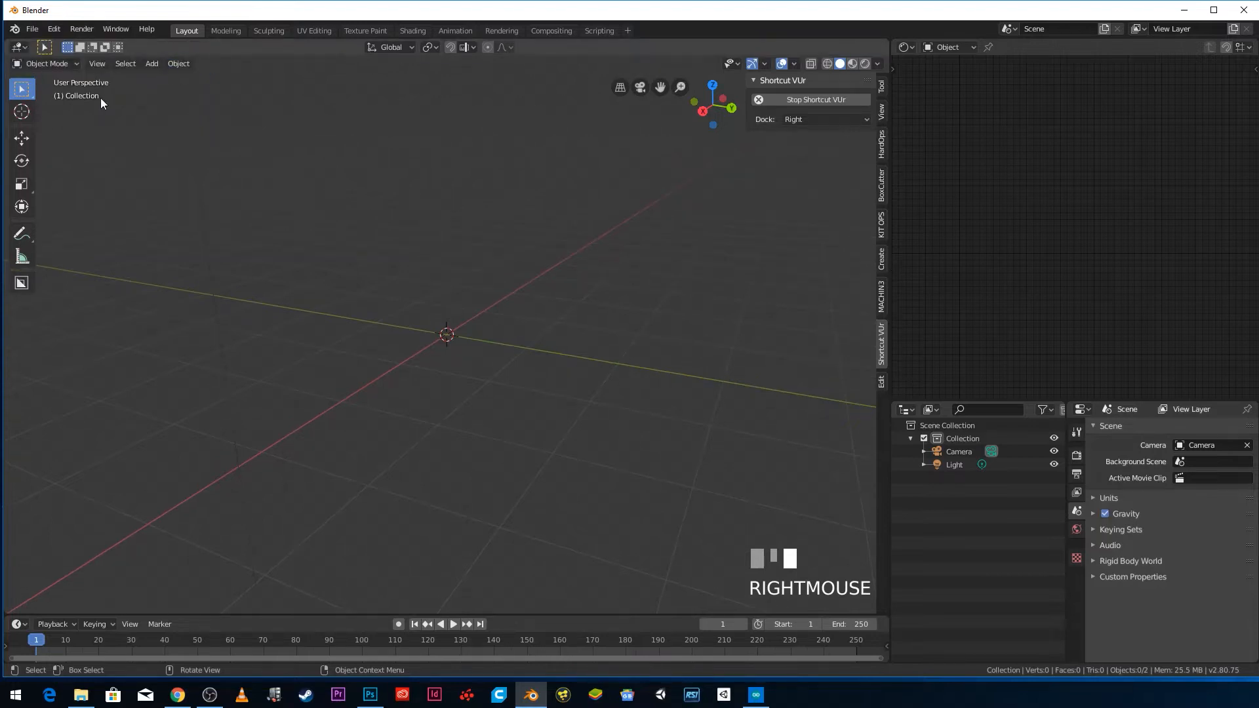
# - Start an STL import and browse to Desktop\The Big rip\STL Models\OpenLOCK\files
pyautogui.click(38, 30)
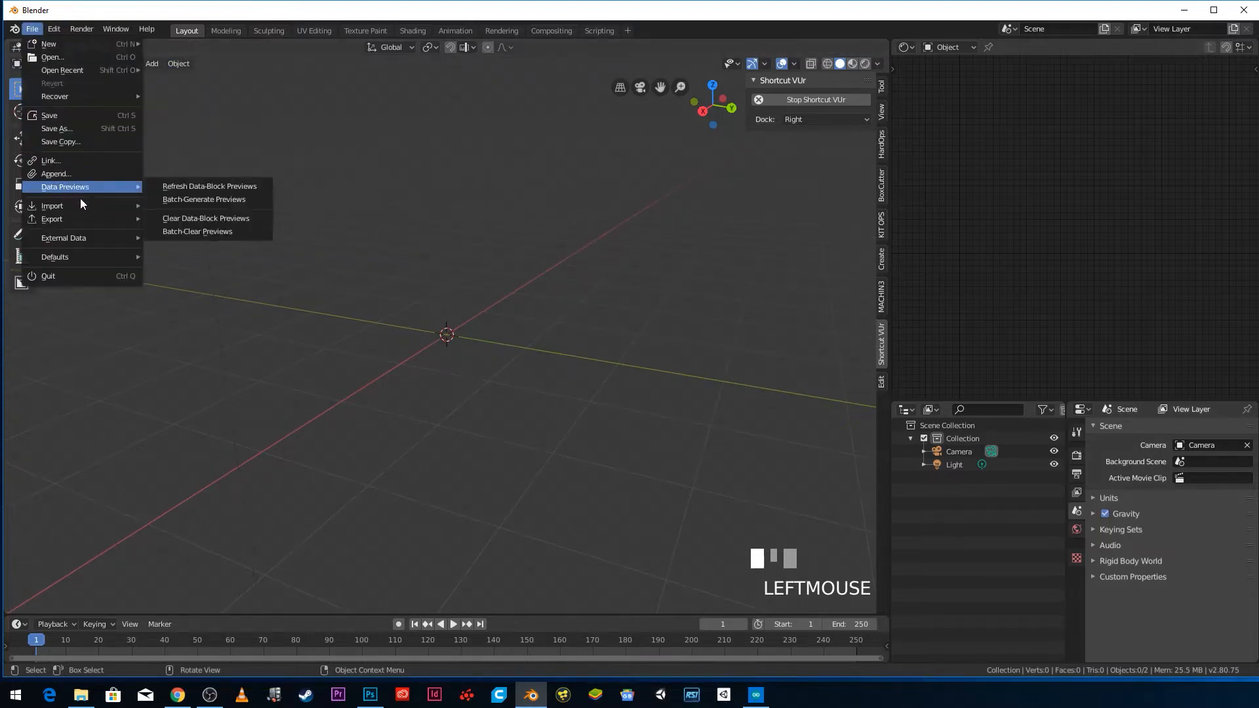
pyautogui.moveTo(80, 205)
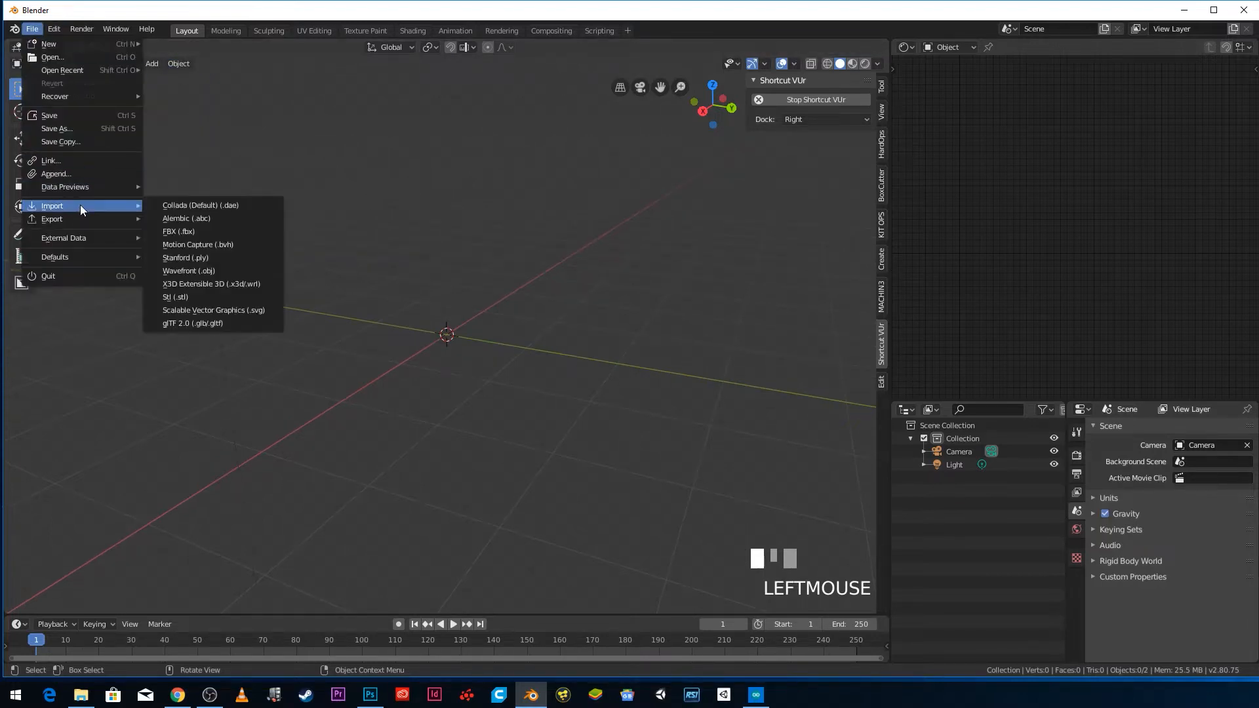
pyautogui.click(210, 296)
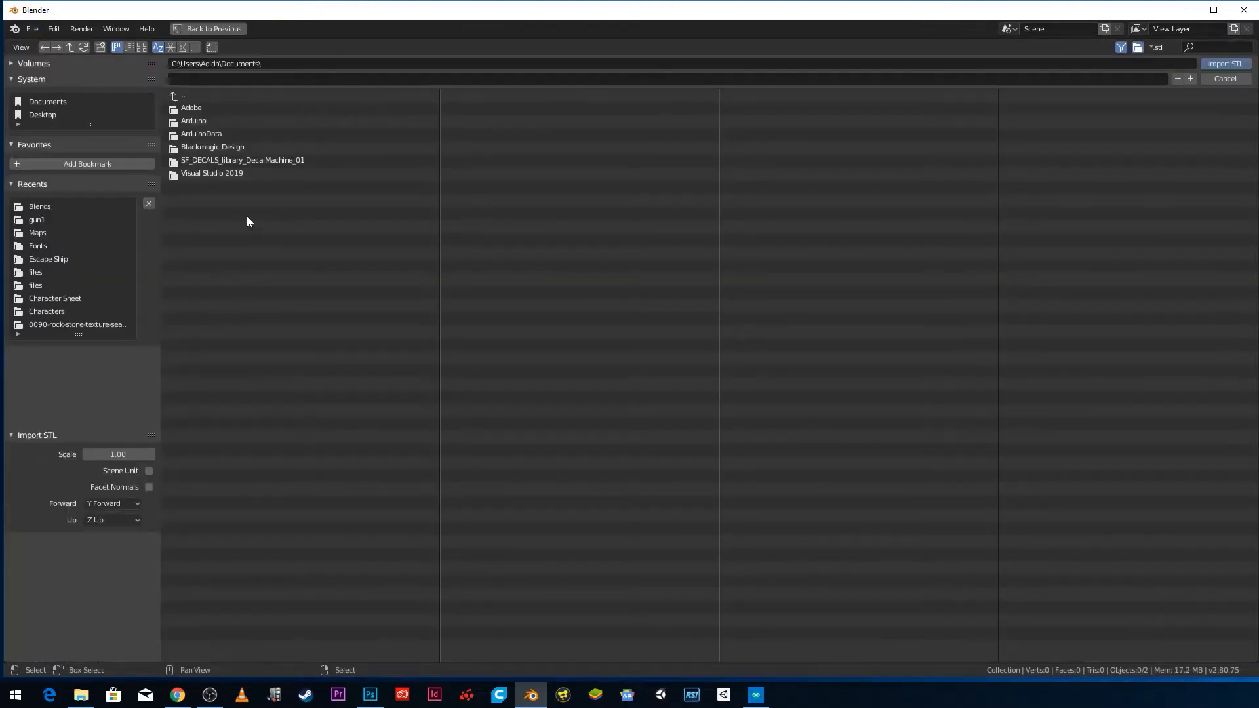
pyautogui.click(58, 115)
pyautogui.click(225, 135)
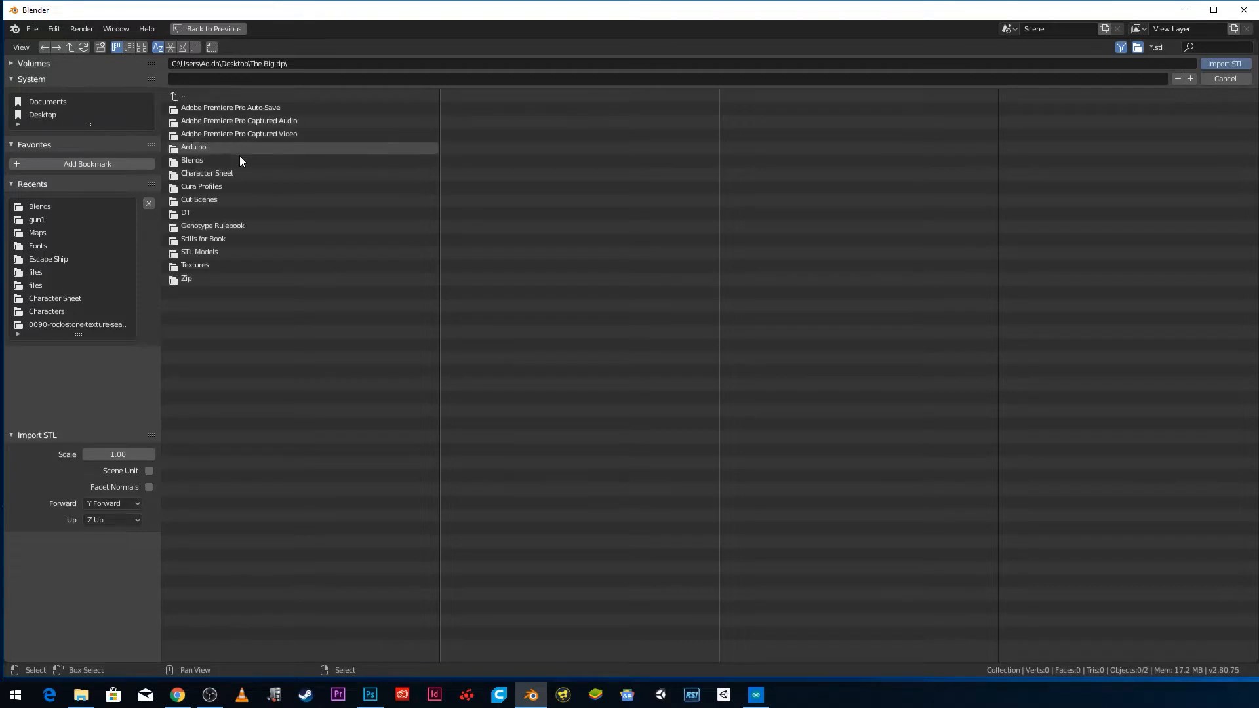
pyautogui.click(227, 252)
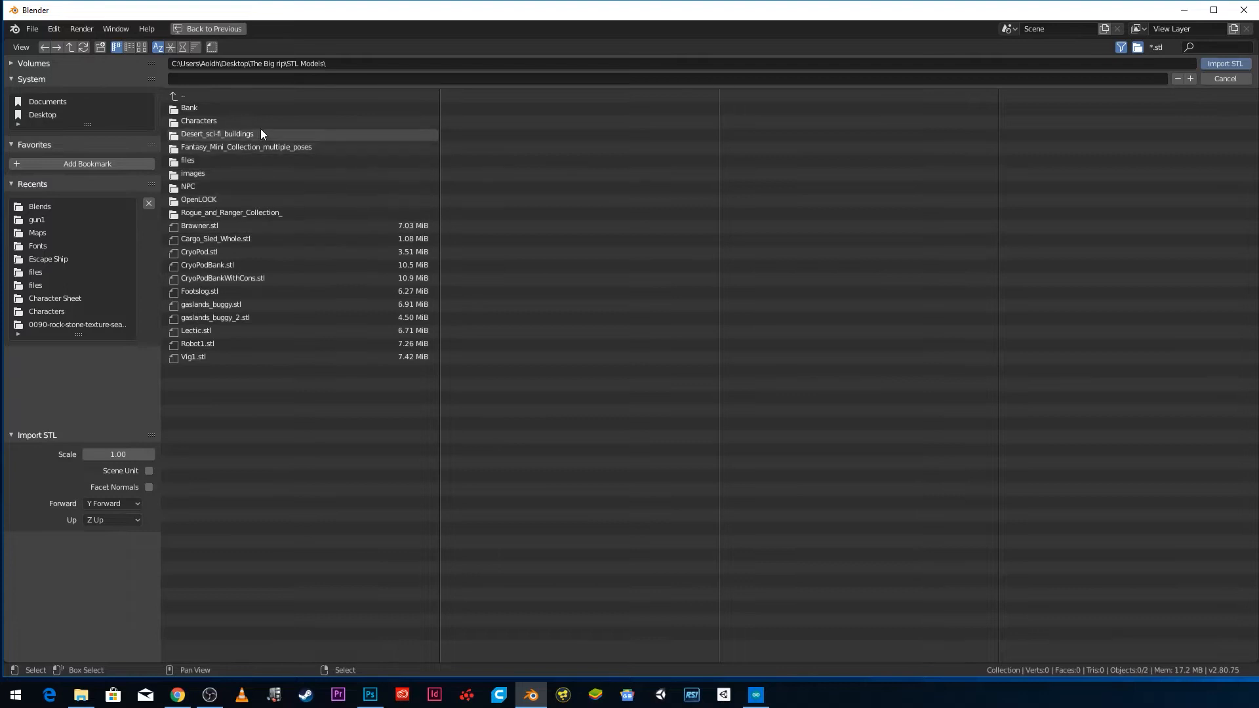
pyautogui.click(226, 199)
pyautogui.click(218, 109)
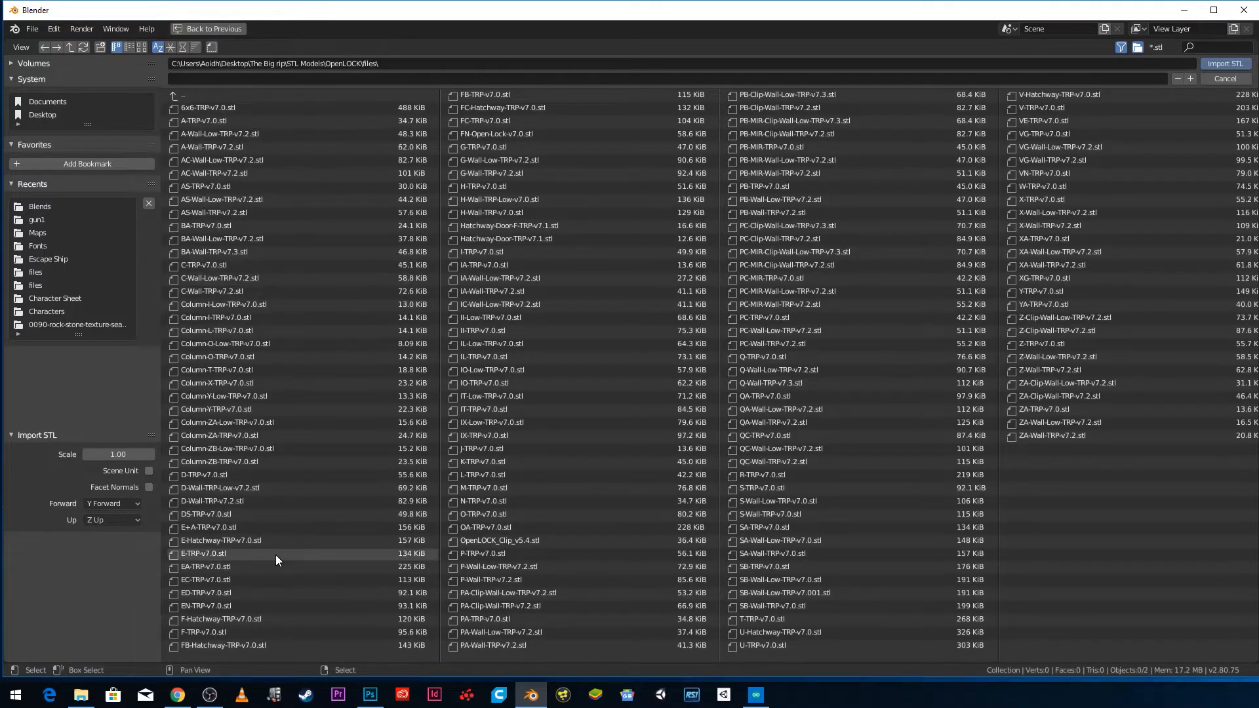
# - Import the floor tile EA-TRP-v7.0.stl from the OpenLOCK files folder into the scene
pyautogui.click(209, 565)
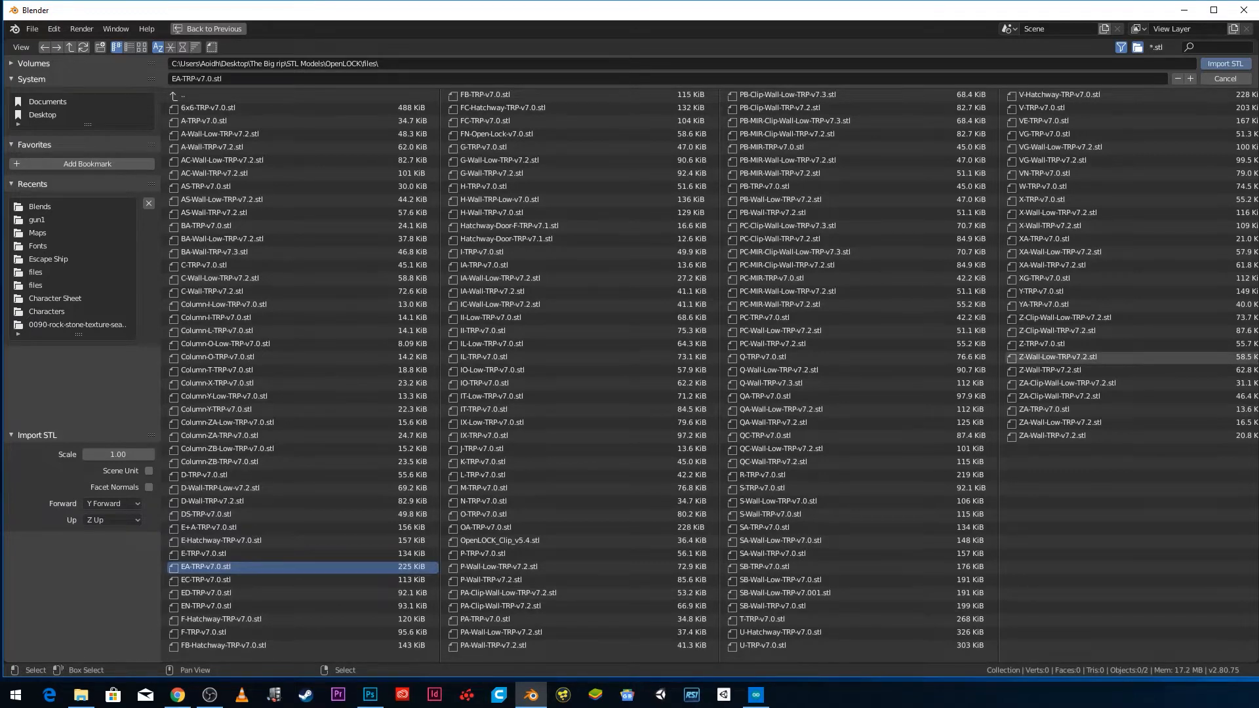
pyautogui.click(1210, 63)
pyautogui.scroll(-10, 563, 311)
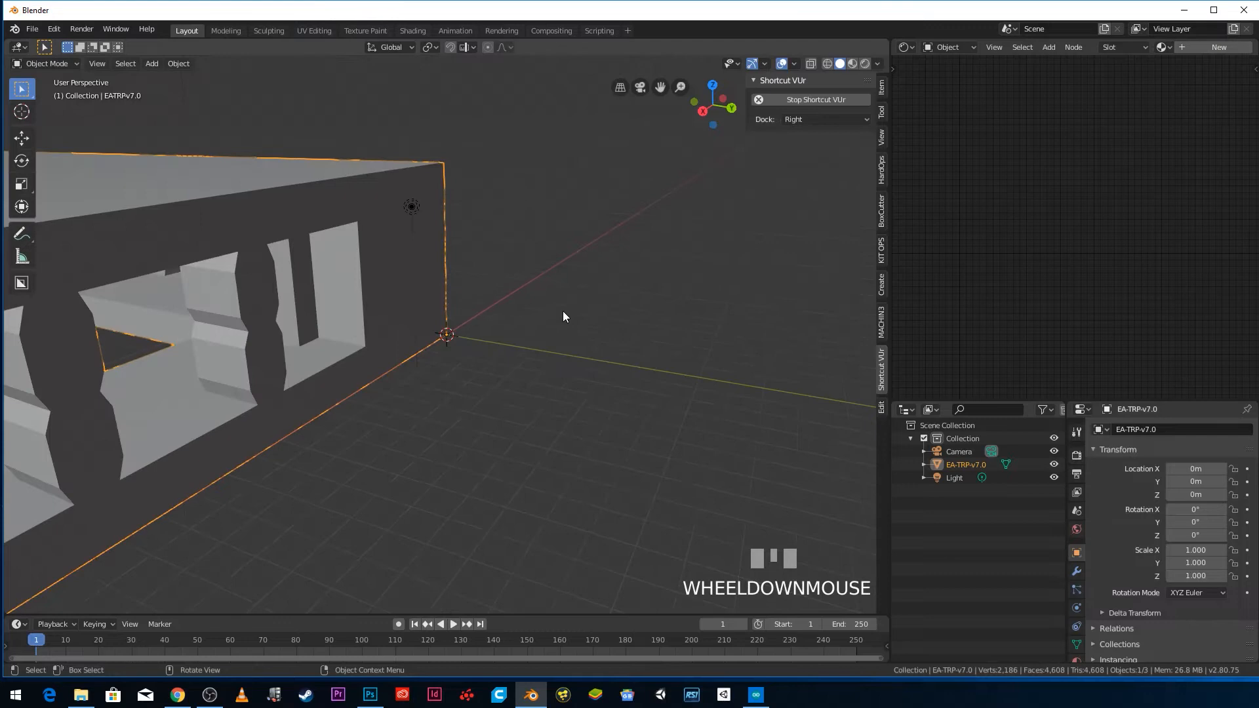
pyautogui.scroll(3, 512, 324)
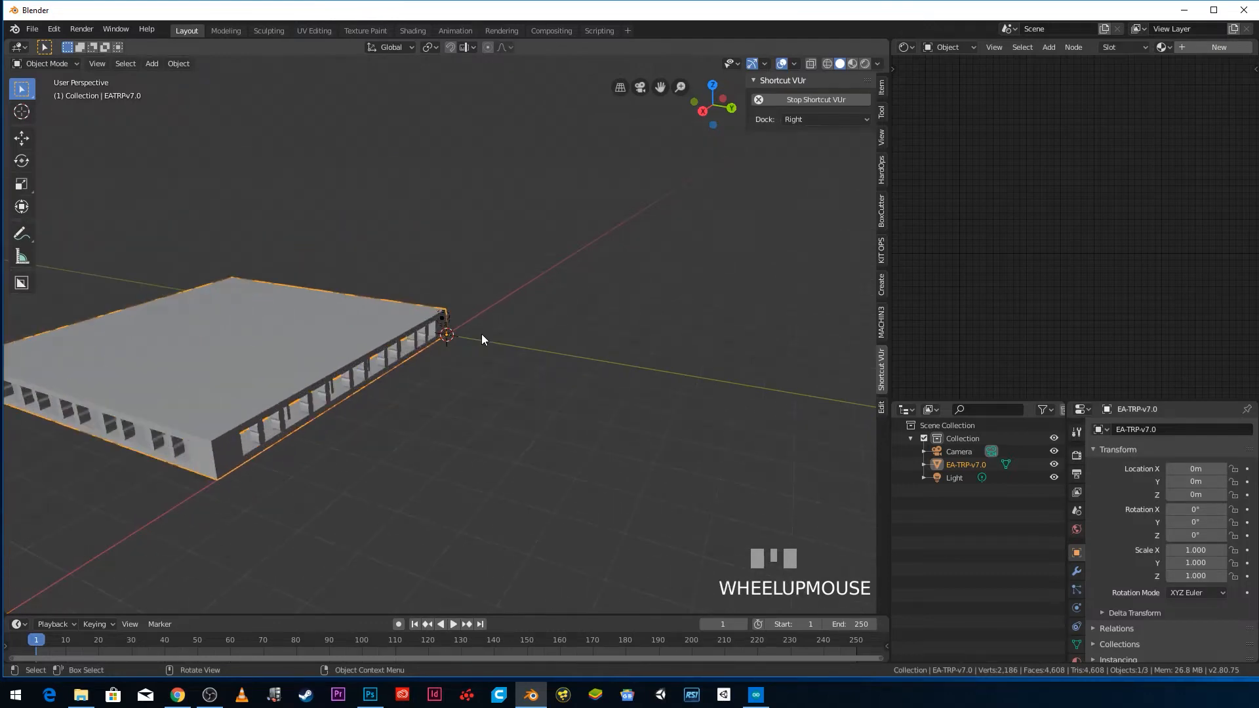
pyautogui.keyDown('shift'); pyautogui.moveTo(482, 333); pyautogui.dragTo(546, 350, button='middle'); pyautogui.keyUp('shift')
pyautogui.scroll(4, 542, 349)
pyautogui.scroll(-4, 543, 355)
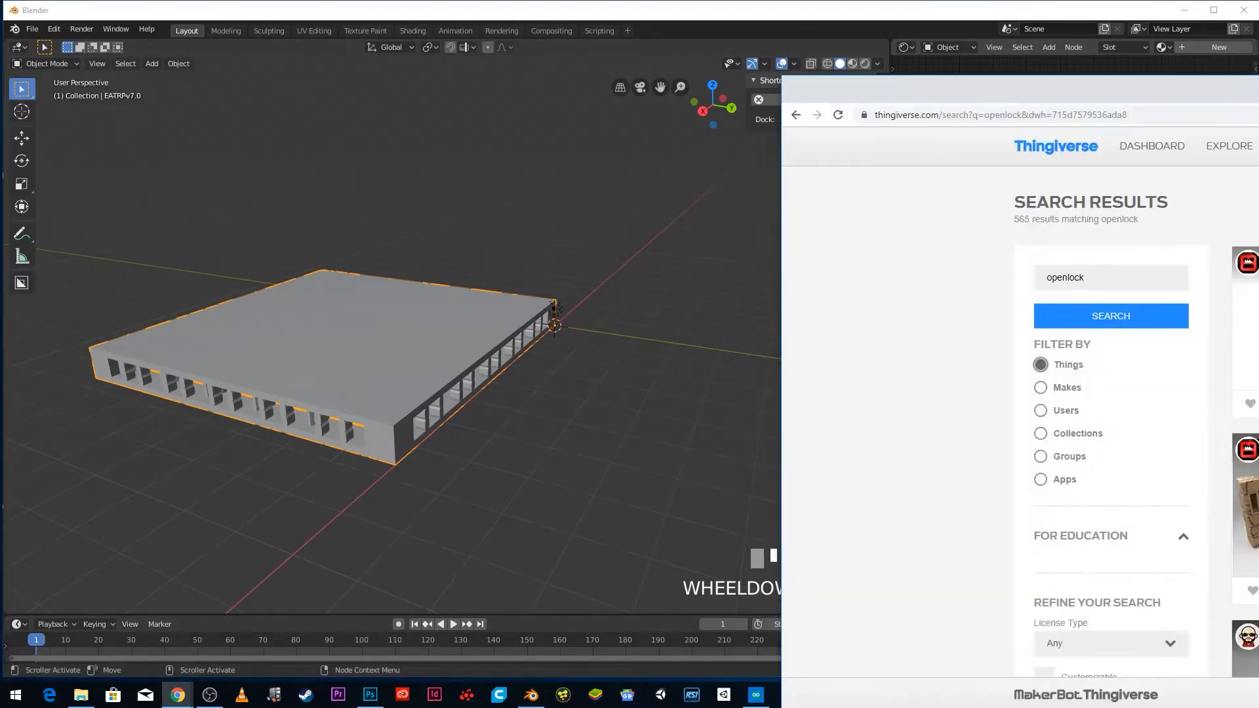
# - Switch to the Chrome window and look through Thingiverse's openlock search results for available tiles, columns and clips
pyautogui.moveTo(1258, 104); pyautogui.dragTo(943, 36)
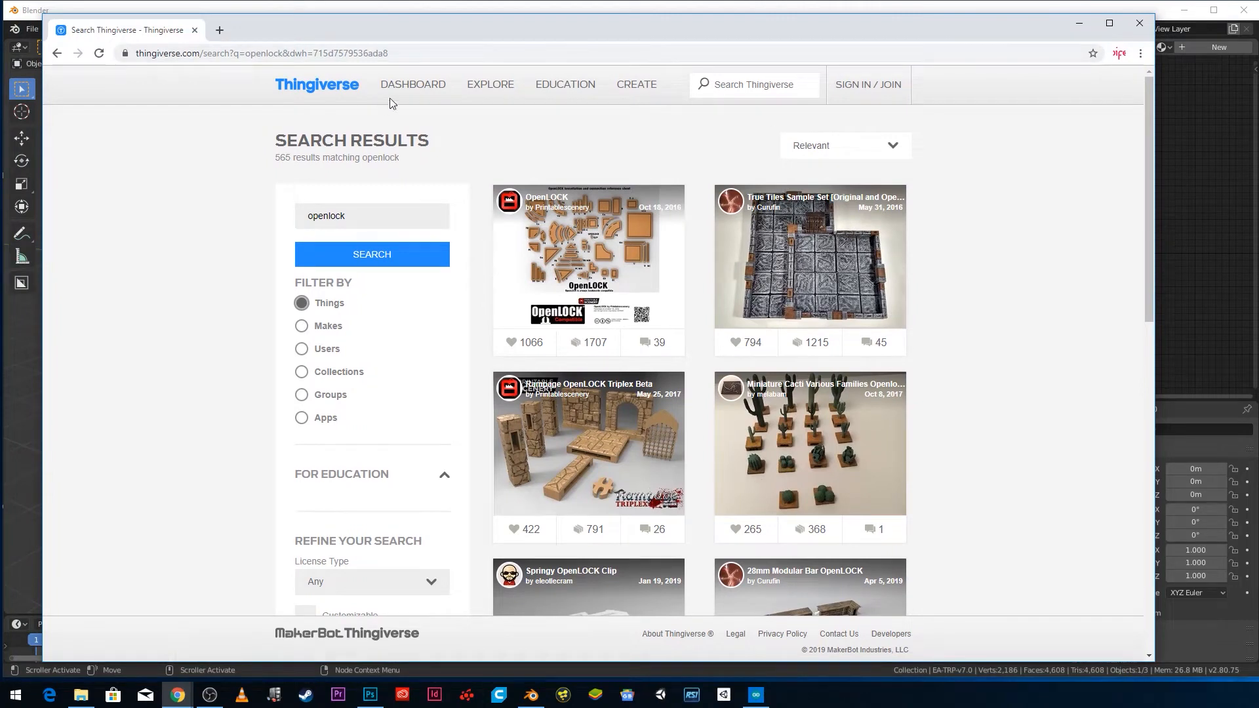
pyautogui.scroll(-5, 899, 293)
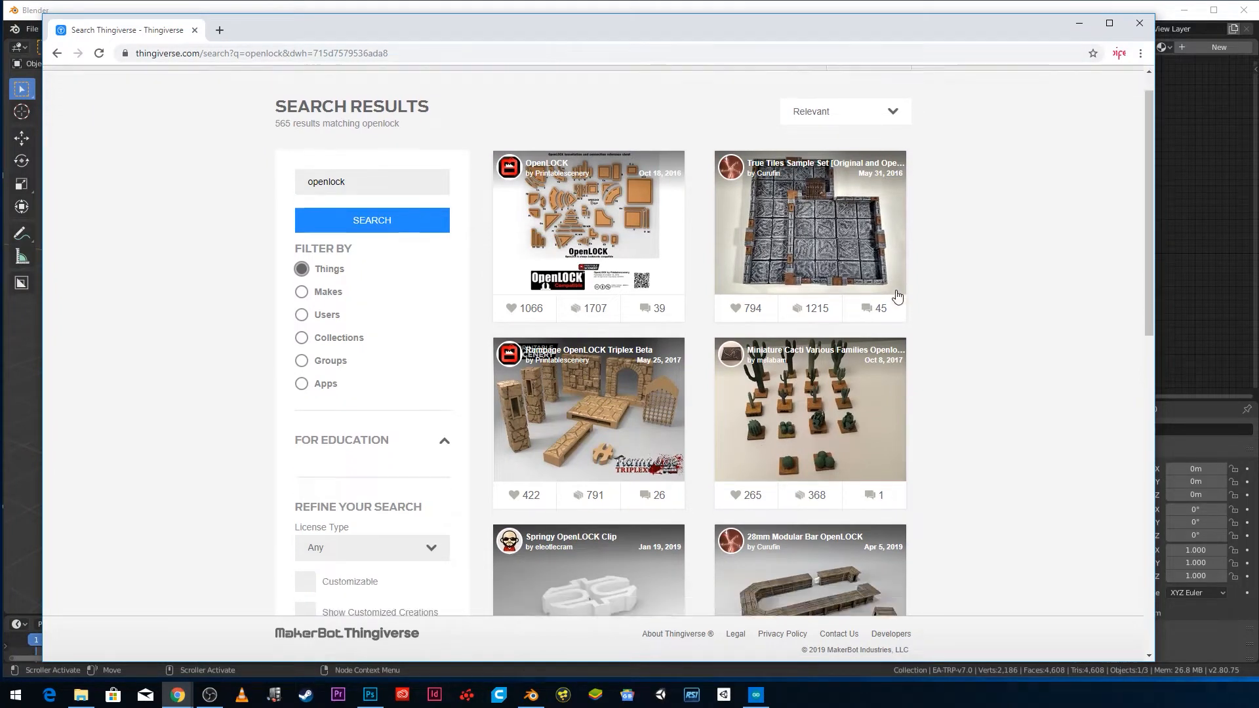
pyautogui.scroll(-4, 556, 328)
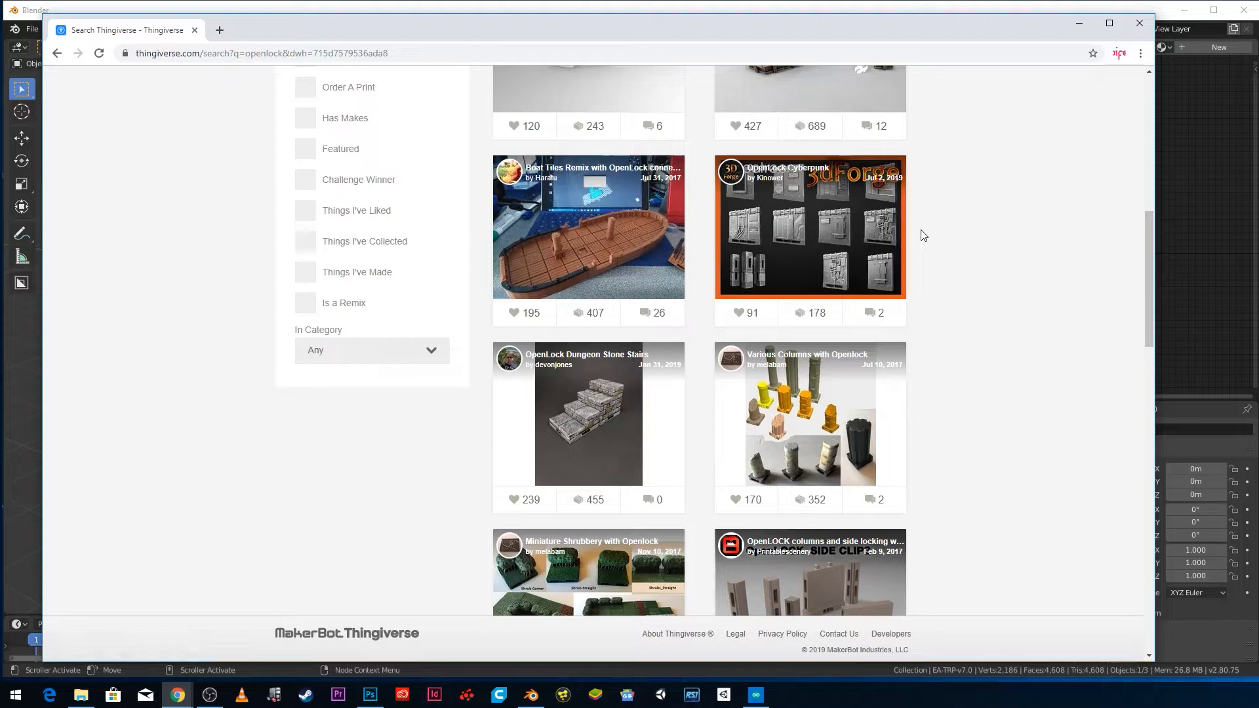
pyautogui.scroll(-2, 922, 233)
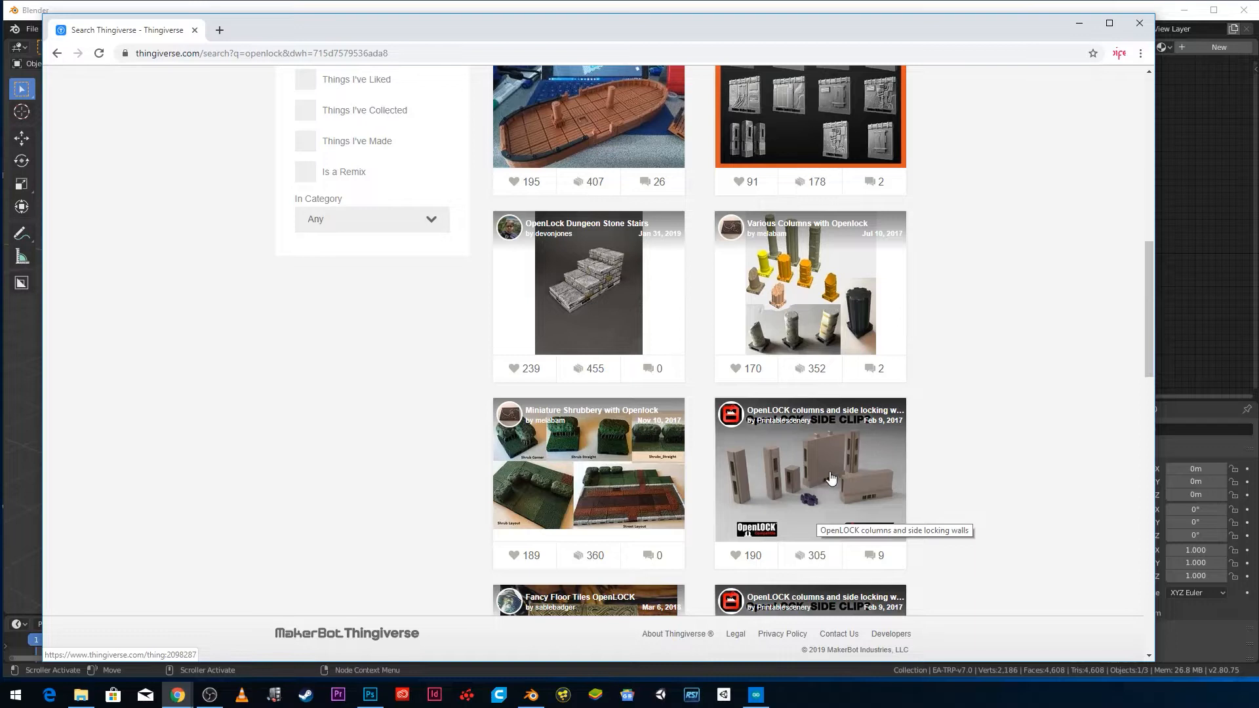
pyautogui.scroll(8, 647, 439)
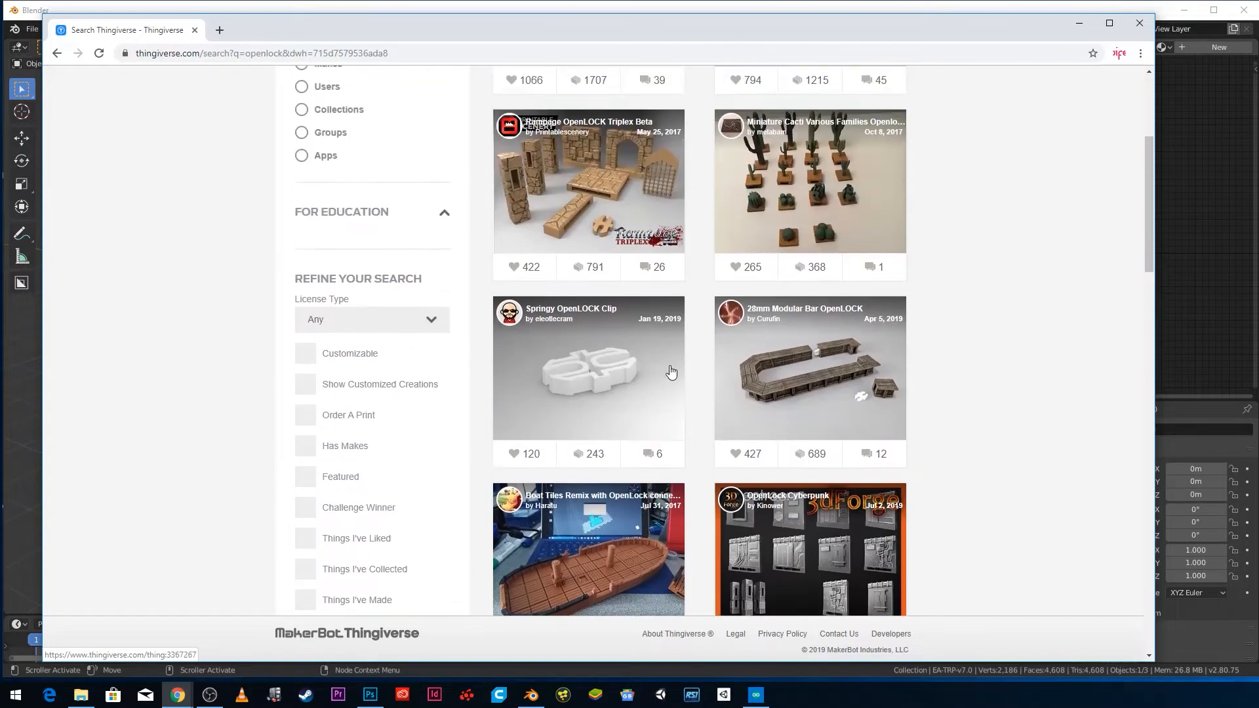
pyautogui.scroll(2, 669, 368)
pyautogui.scroll(2, 670, 371)
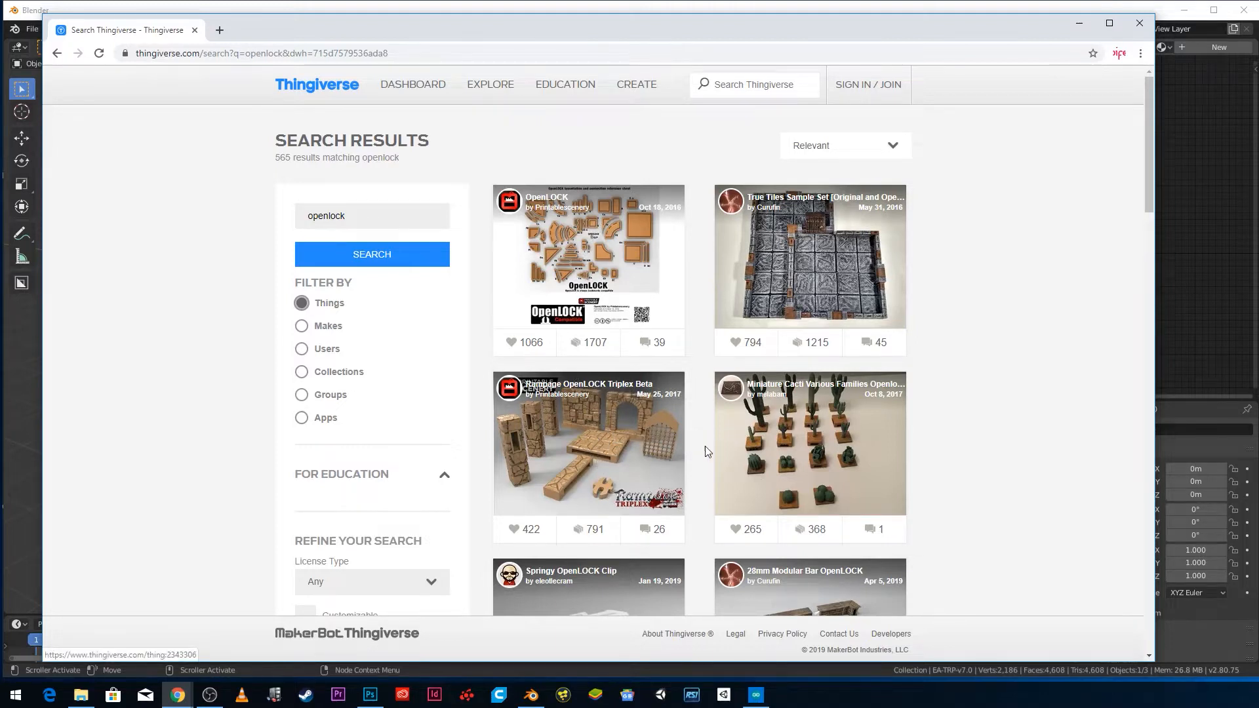
pyautogui.scroll(-3, 712, 448)
pyautogui.scroll(3, 705, 420)
pyautogui.scroll(1, 702, 418)
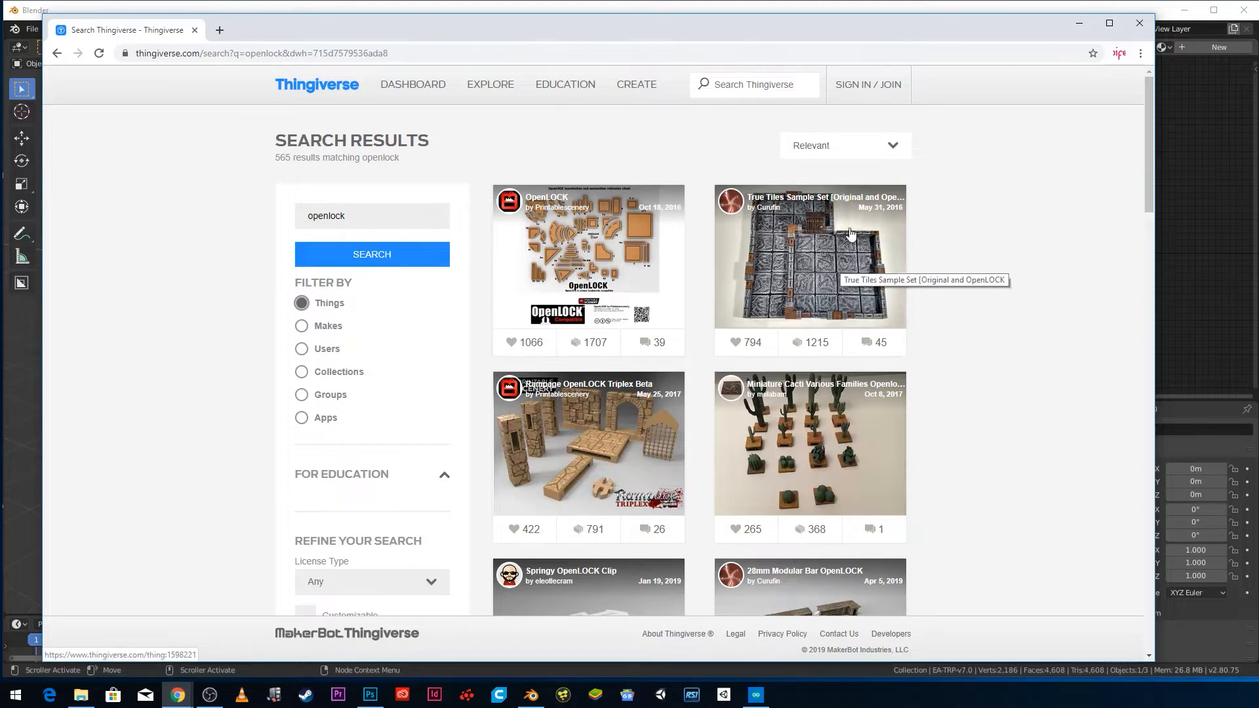
pyautogui.scroll(-6, 779, 269)
pyautogui.scroll(-1, 778, 269)
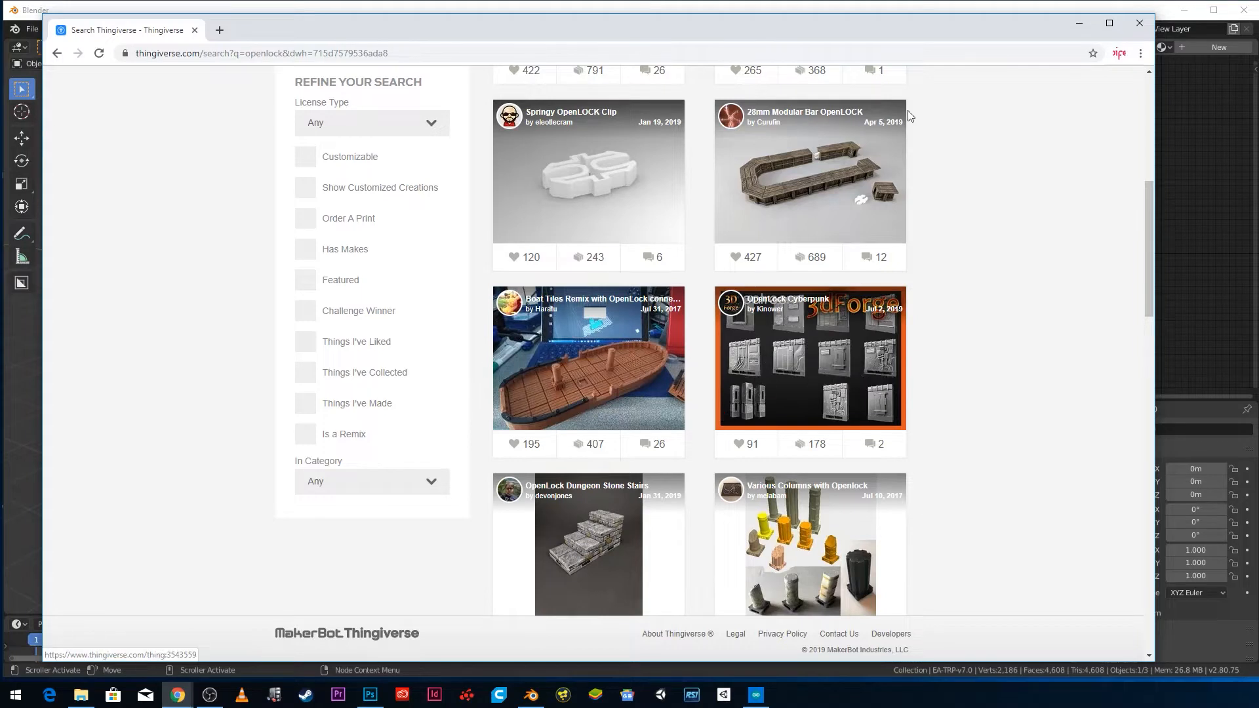
pyautogui.click(1079, 23)
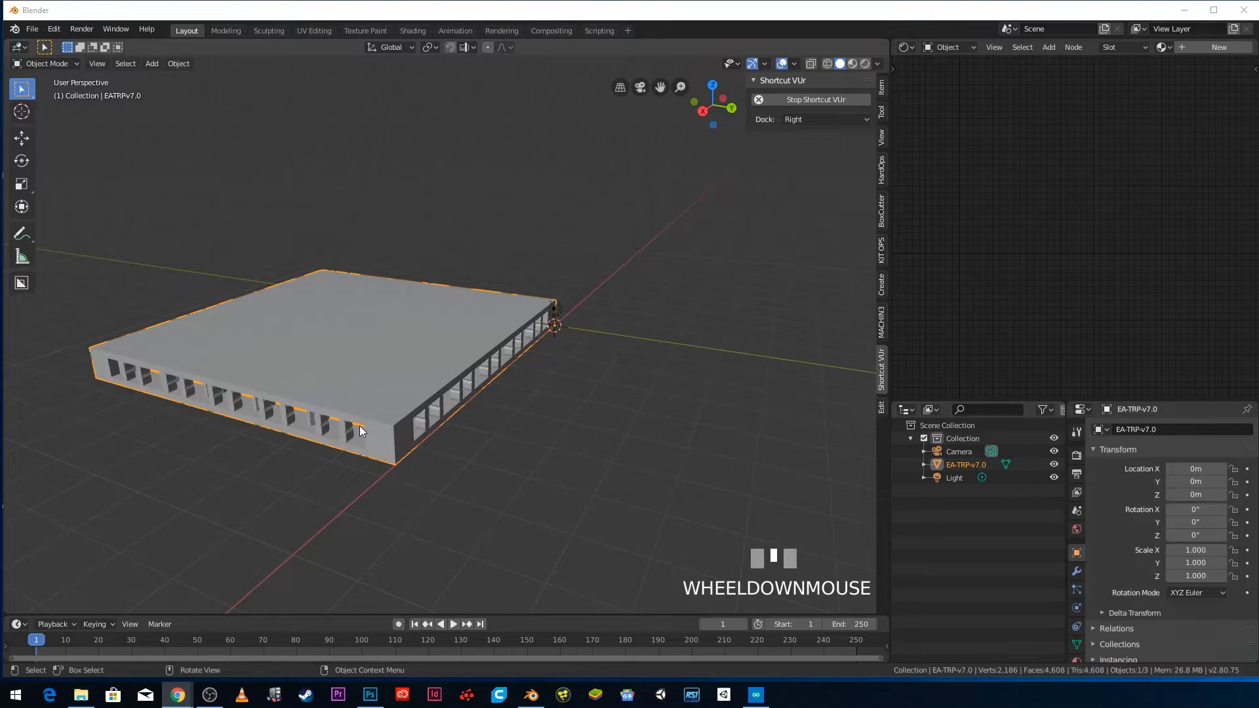
# - Examine the connector openings along the sides of the imported OpenLOCK tile
pyautogui.scroll(-3, 359, 430)
pyautogui.moveTo(354, 427); pyautogui.dragTo(295, 432, button='middle')
pyautogui.scroll(5, 312, 428)
pyautogui.scroll(3, 499, 421)
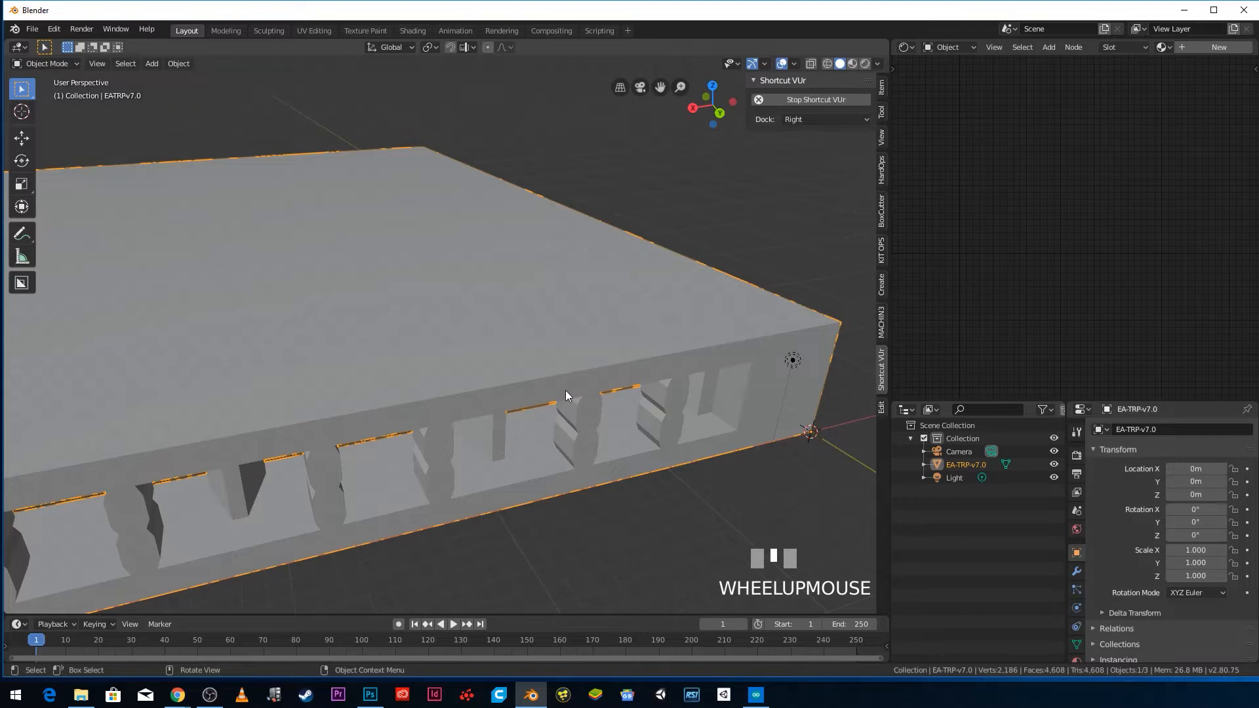
pyautogui.scroll(-4, 561, 387)
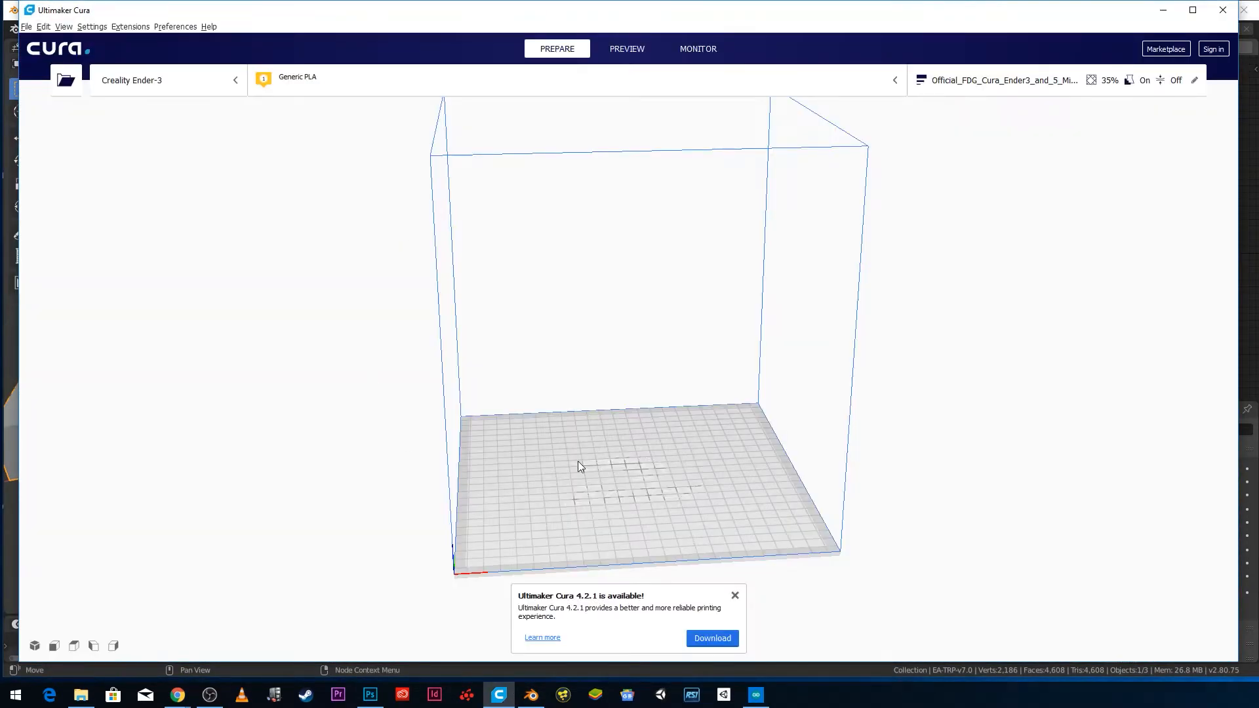
# - Load EA-TRP-v7.0 from Desktop\The Big rip\STL Models\OpenLOCK\files onto the Cura build plate
pyautogui.click(65, 83)
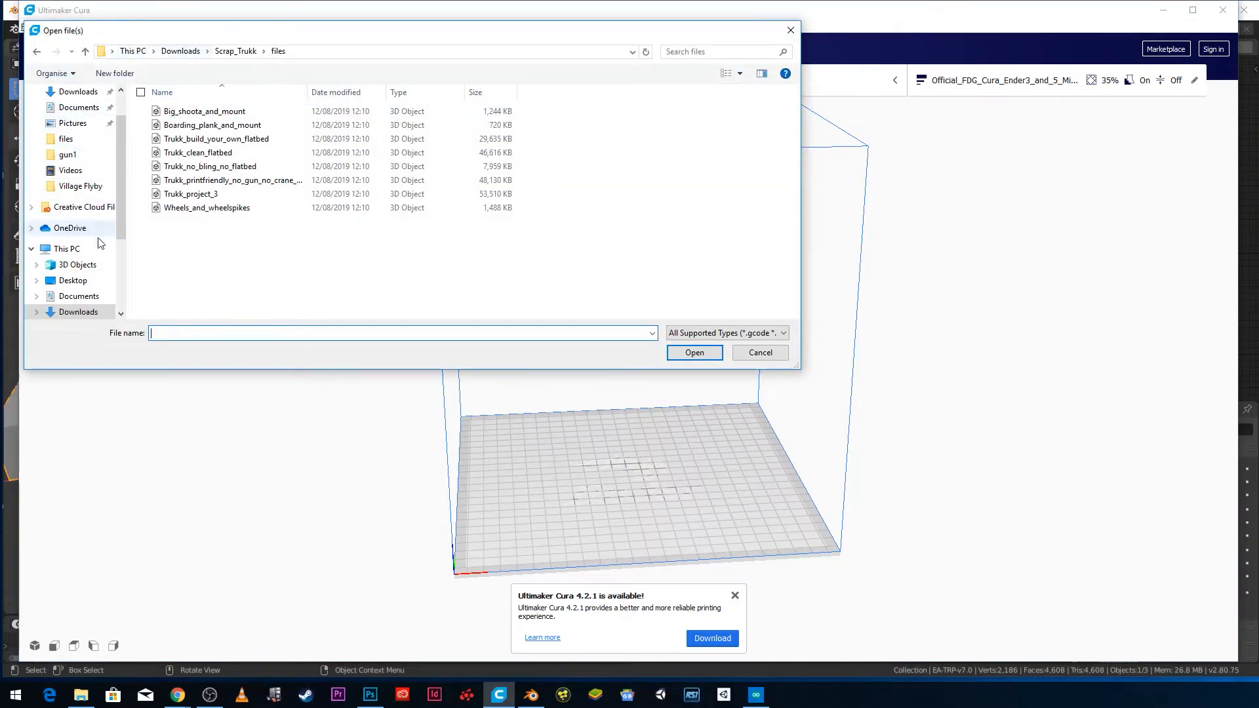
pyautogui.click(75, 280)
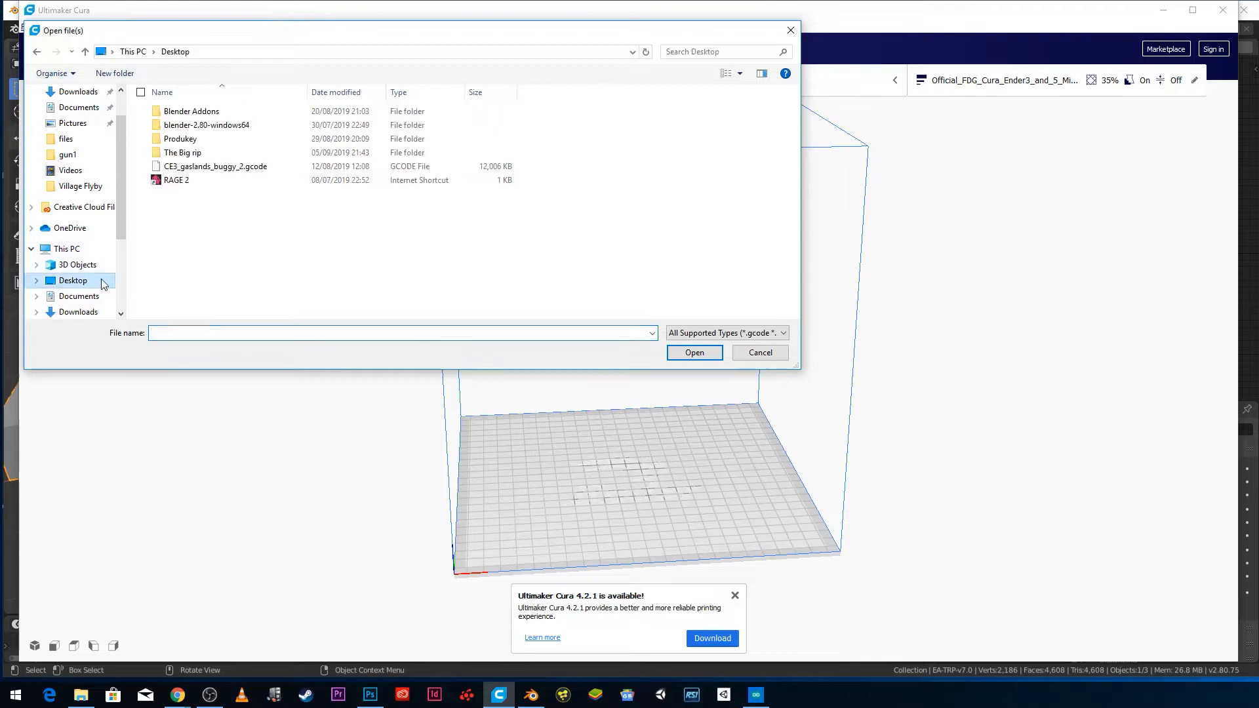
pyautogui.doubleClick(183, 155)
pyautogui.doubleClick(196, 263)
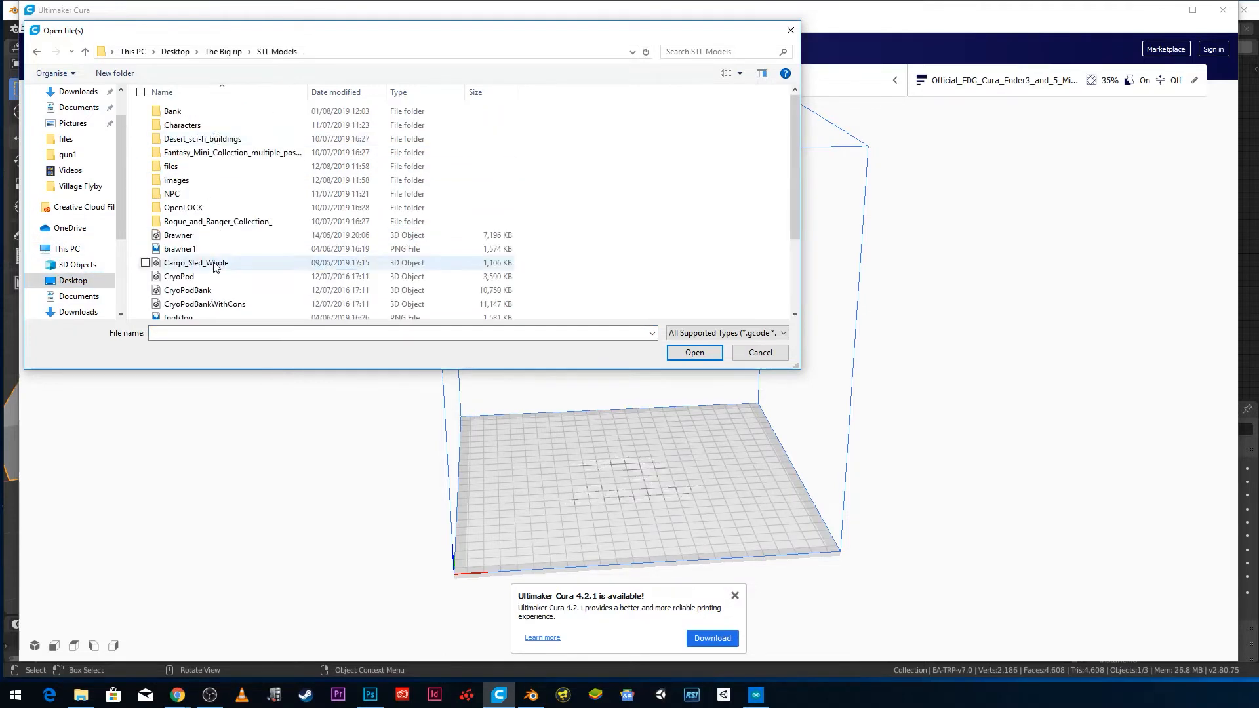
pyautogui.doubleClick(197, 207)
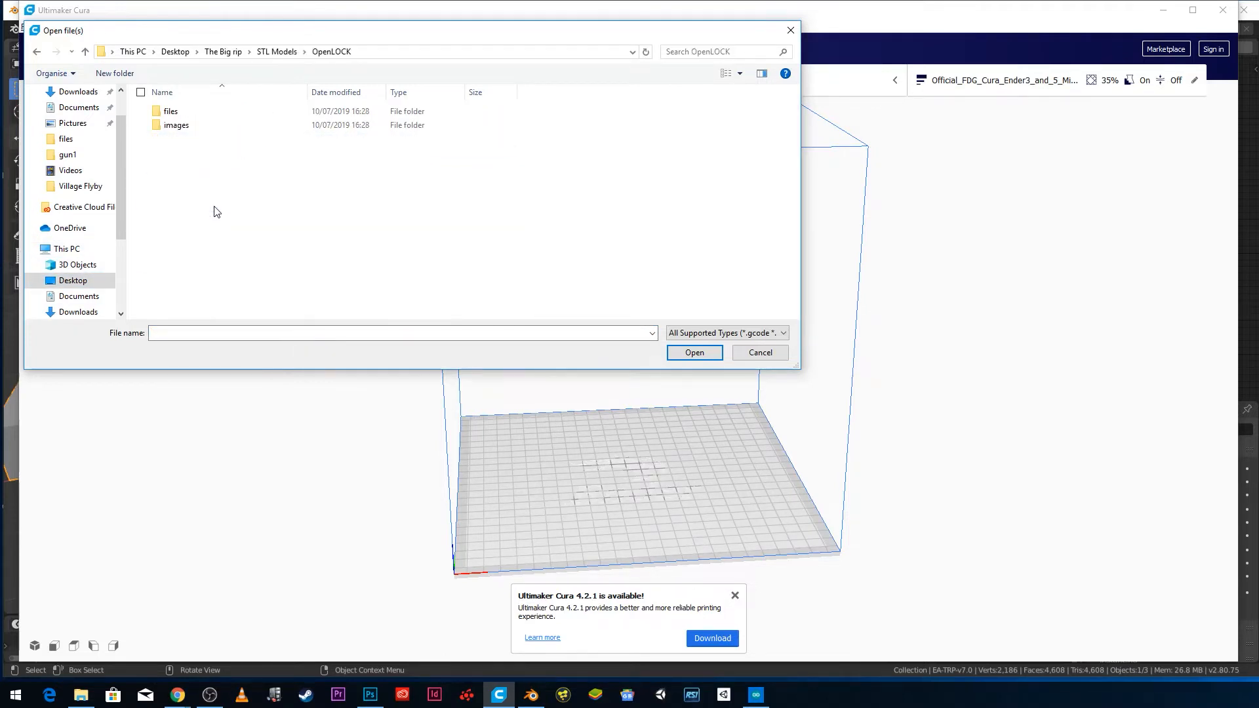
pyautogui.doubleClick(194, 112)
pyautogui.scroll(-8, 330, 208)
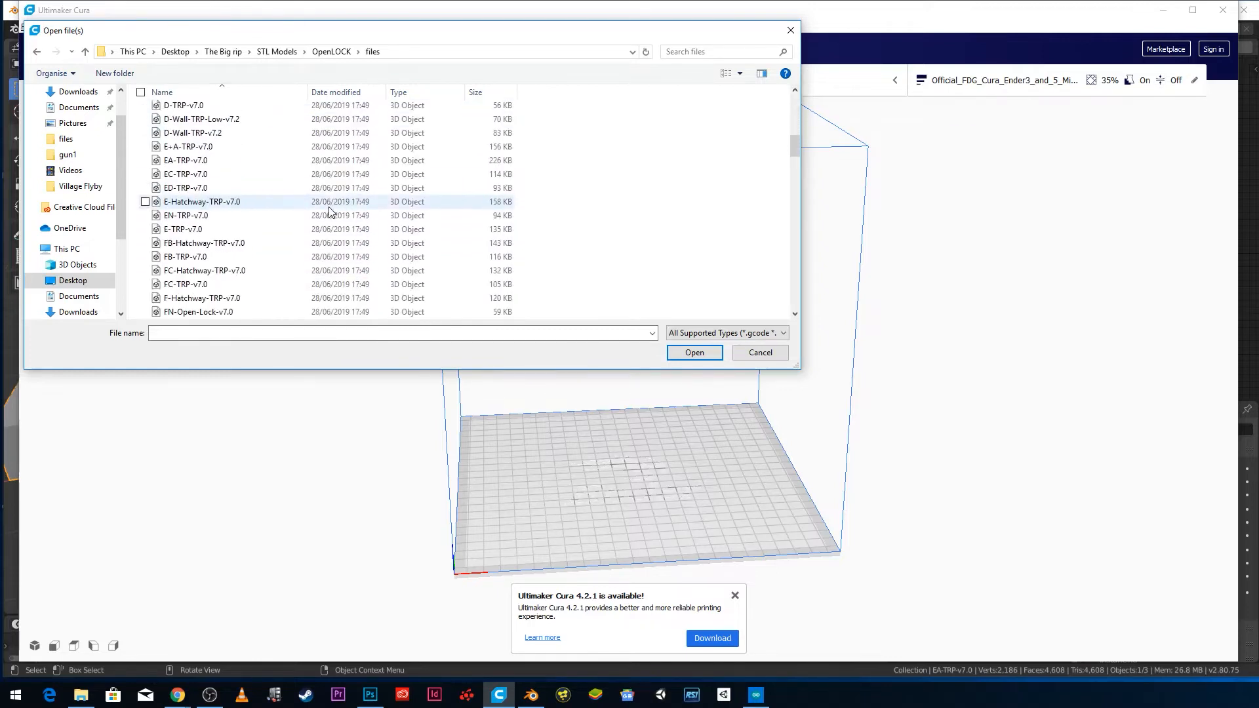
pyautogui.click(223, 160)
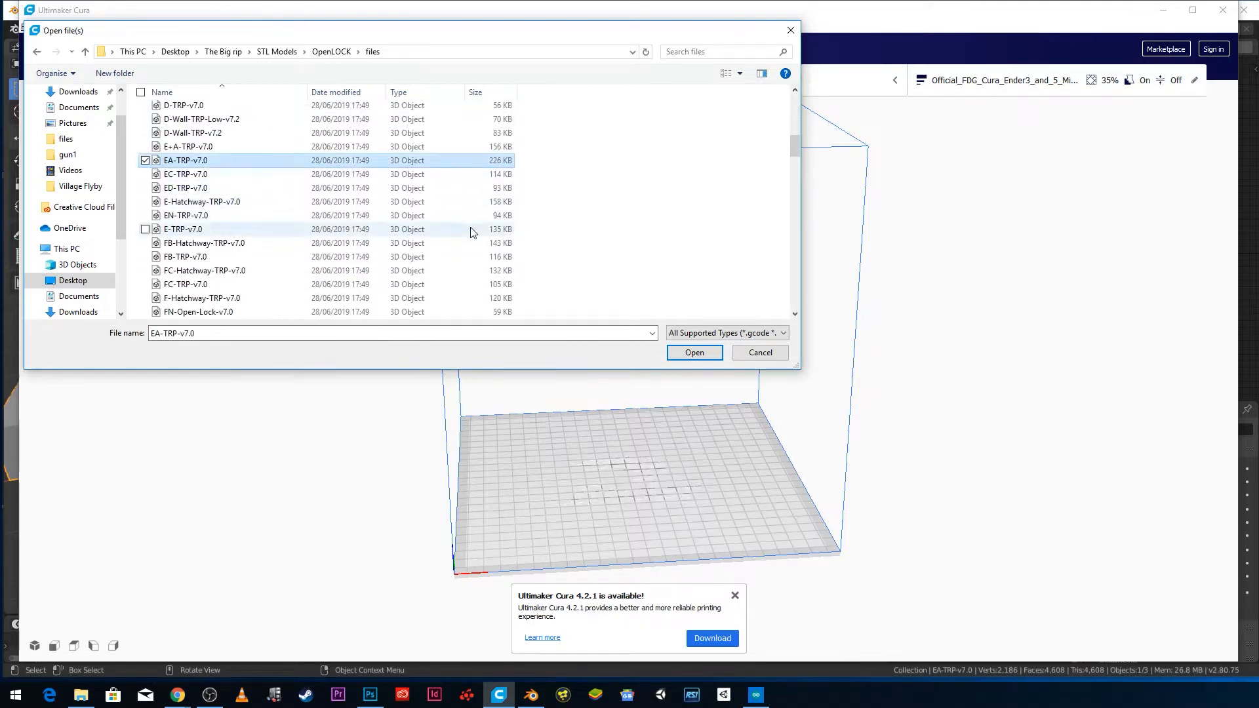
pyautogui.click(676, 355)
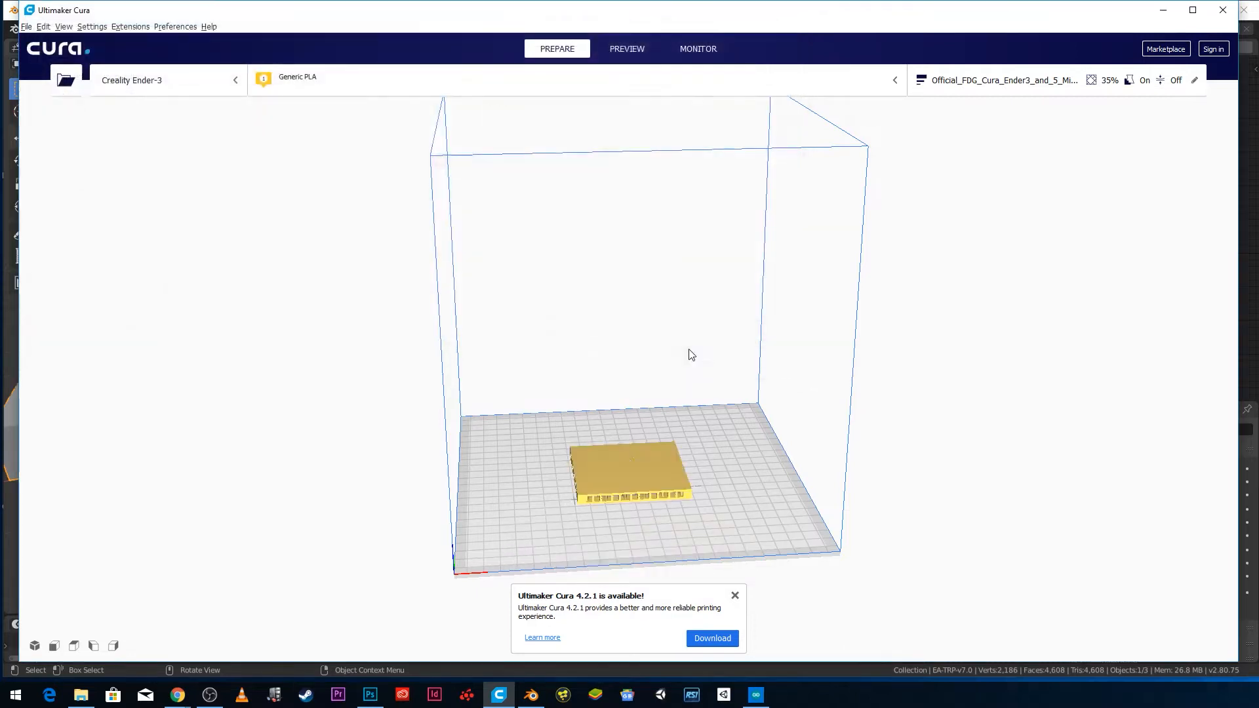
# - Examine the loaded tile's top and side connector openings up close on the build plate
pyautogui.click(627, 477)
pyautogui.scroll(5, 599, 459)
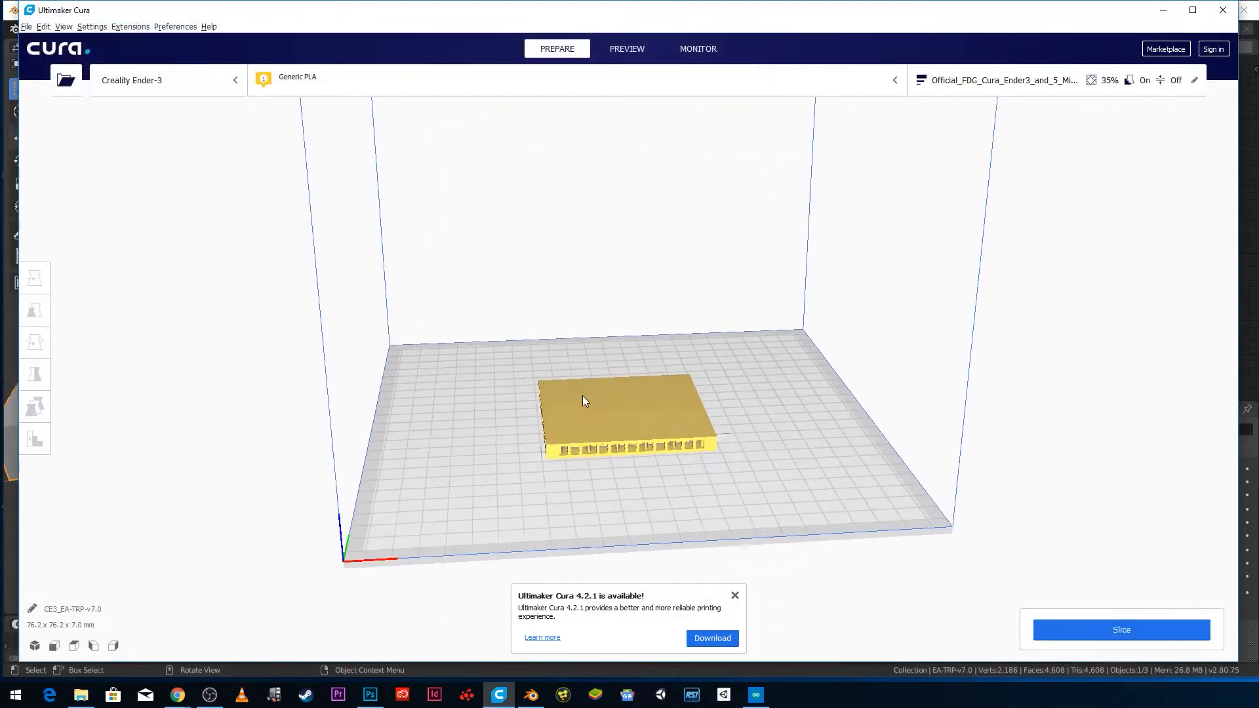
pyautogui.scroll(5, 582, 395)
pyautogui.moveTo(480, 489); pyautogui.dragTo(515, 493, button='right')
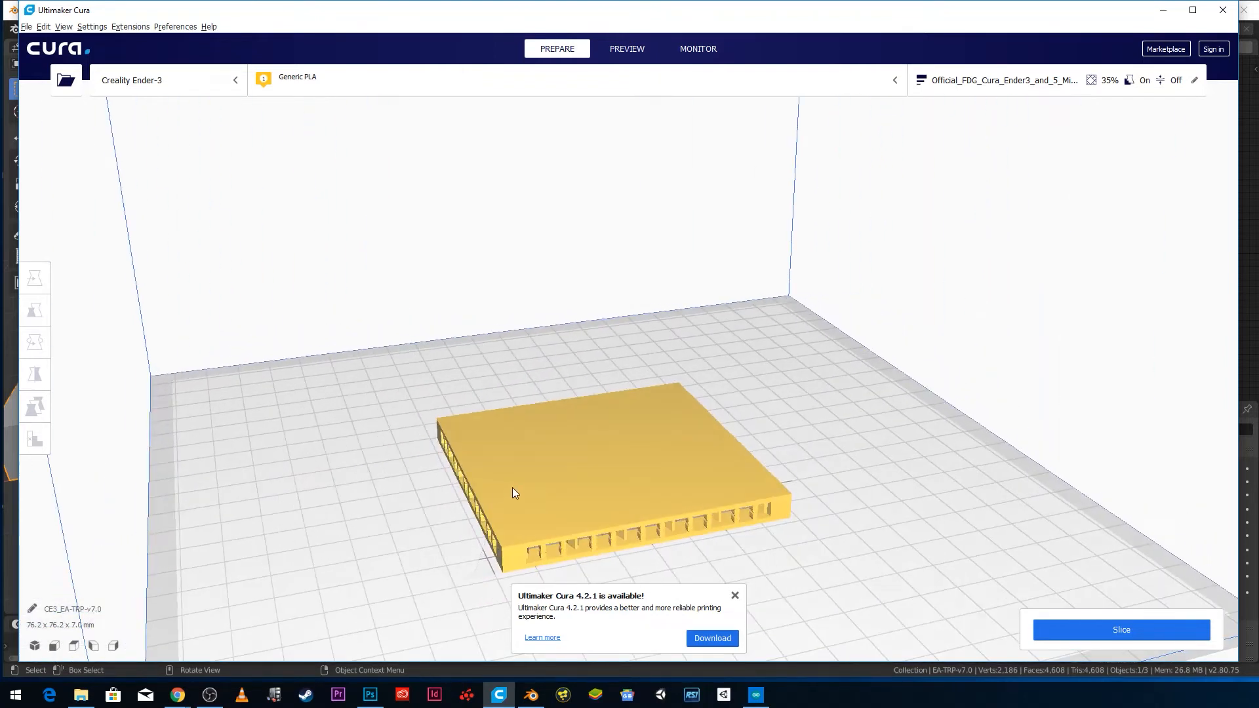
# - Switch to Blender, add a cube mesh at the scene origin and view it from the front
pyautogui.click(531, 695)
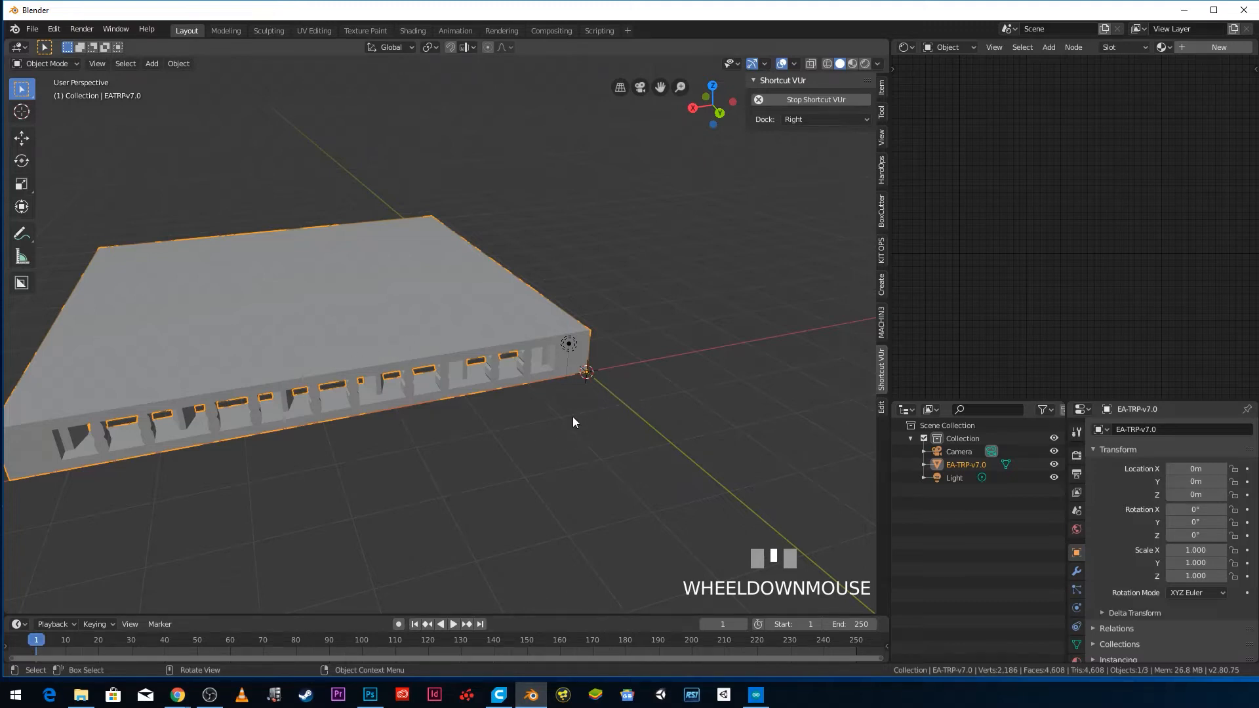
pyautogui.hotkey('shift', 'a')
pyautogui.moveTo(572, 419)
pyautogui.click(625, 431)
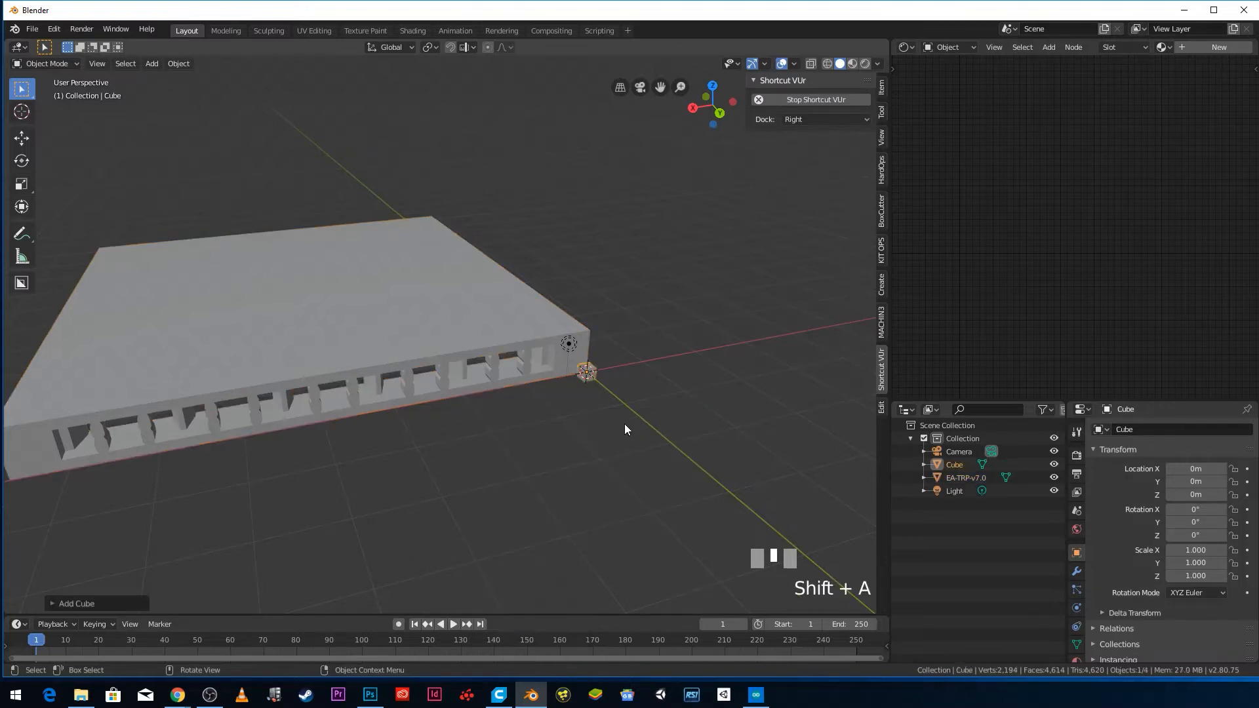
pyautogui.moveTo(604, 395); pyautogui.dragTo(570, 387, button='middle')
pyautogui.press('KP_1')
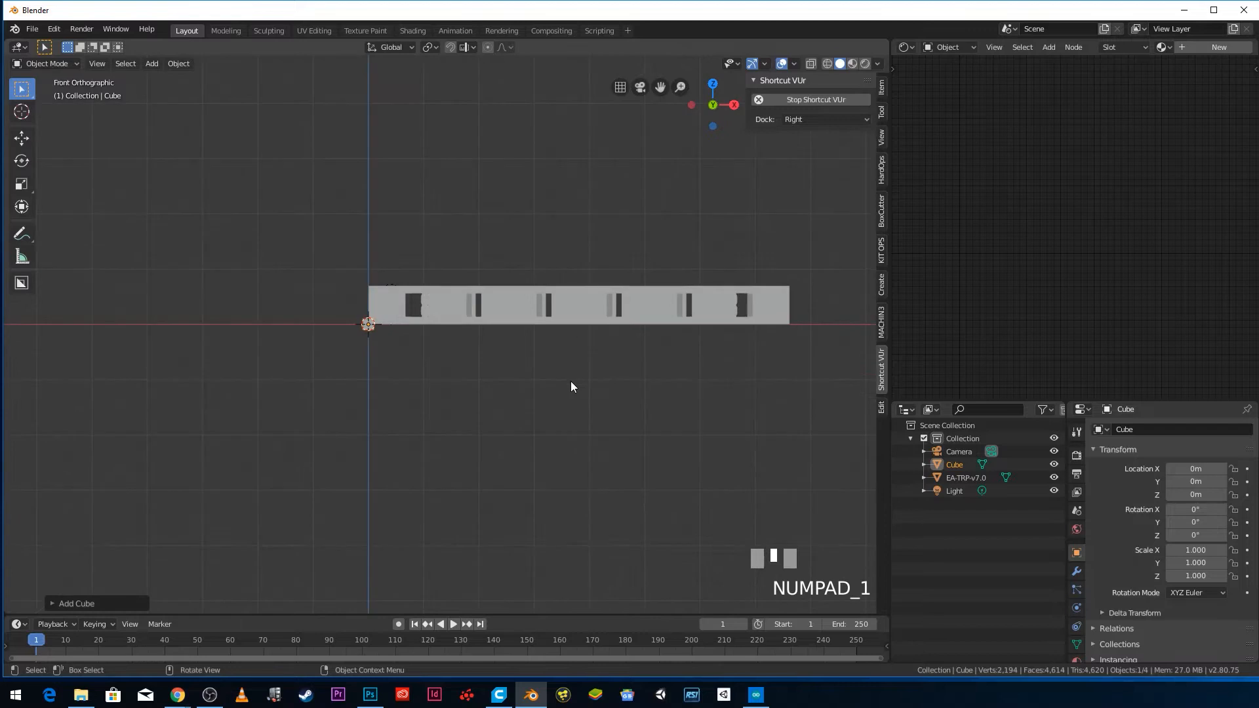
# - Scale the new cube uniformly by a factor of 50
pyautogui.scroll(2, 549, 391)
pyautogui.scroll(-2, 385, 377)
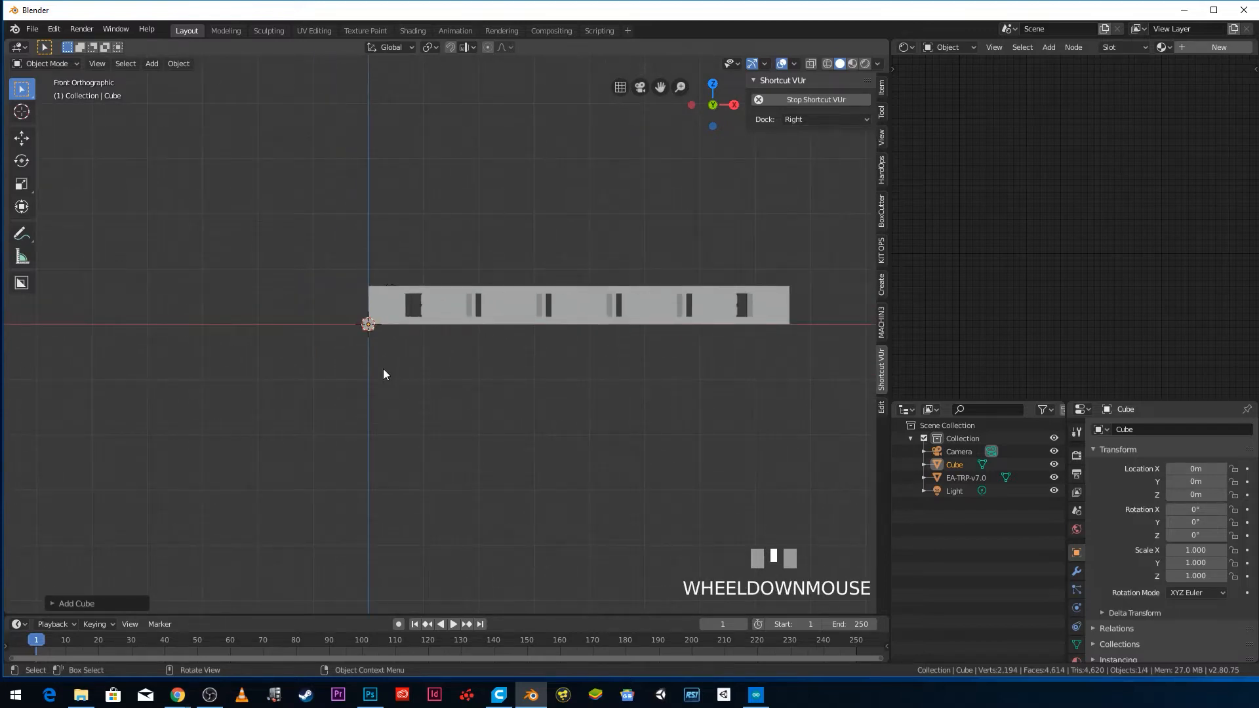
pyautogui.press('s')
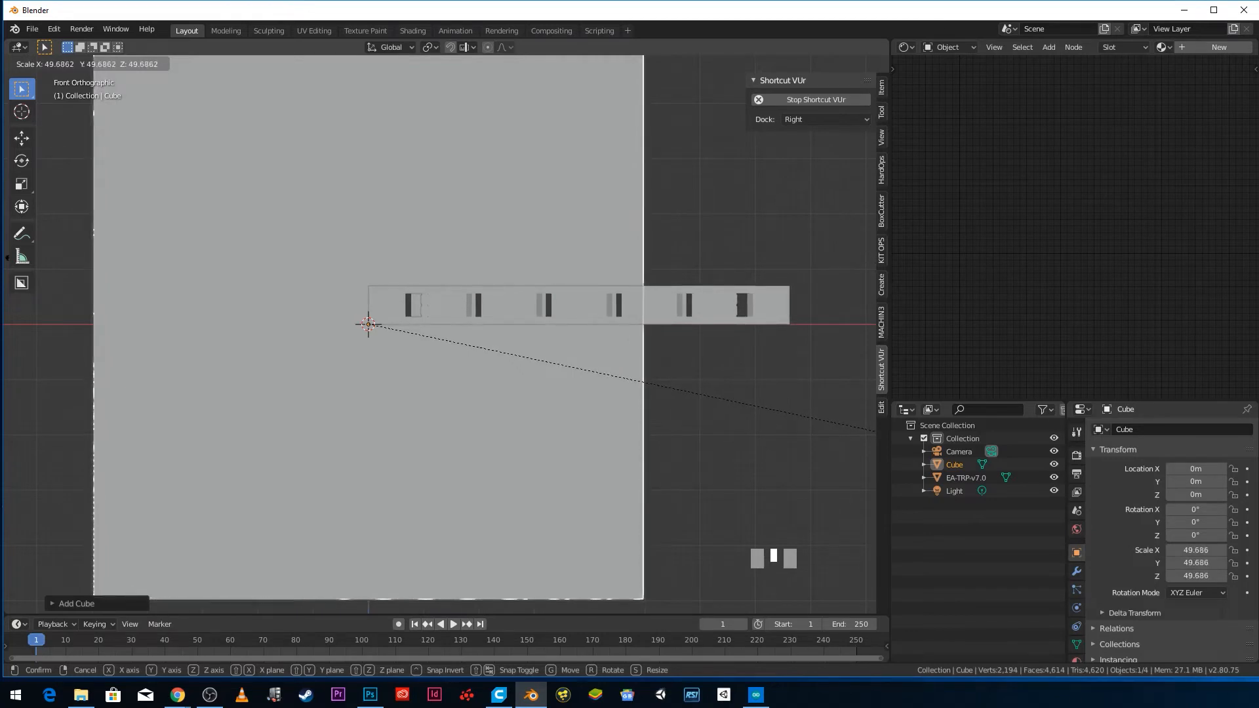
pyautogui.press('Escape')
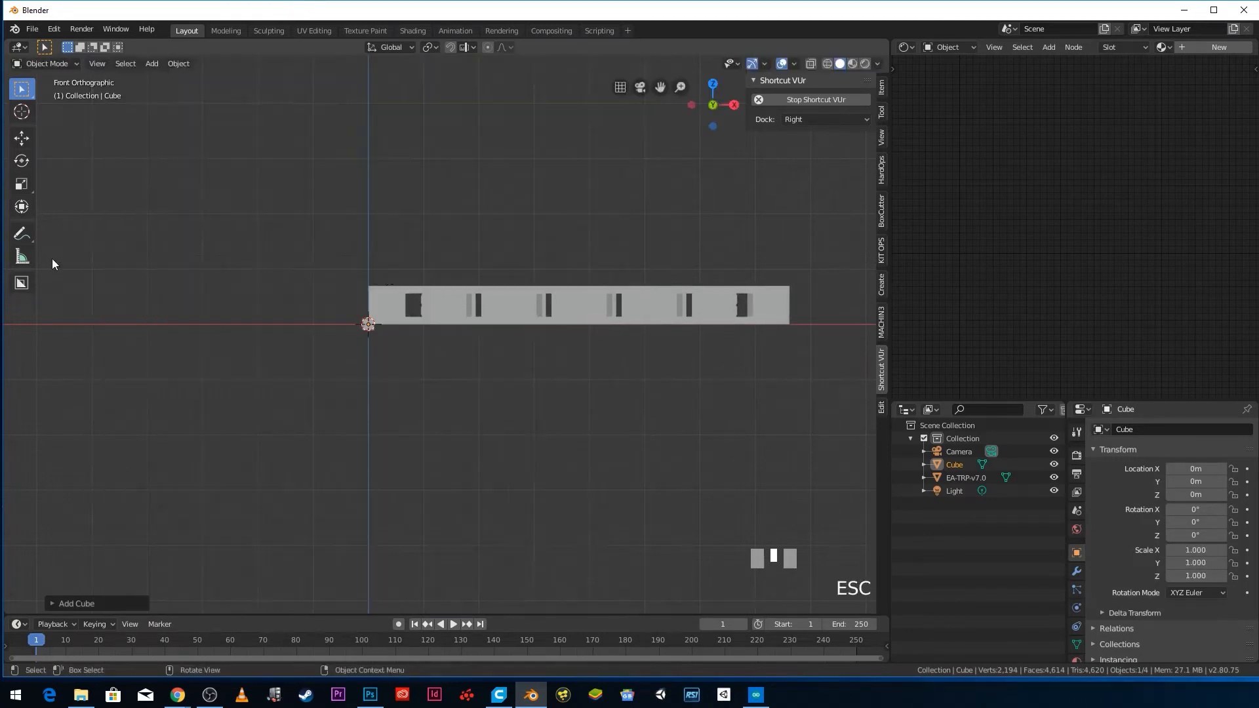
pyautogui.write('s')
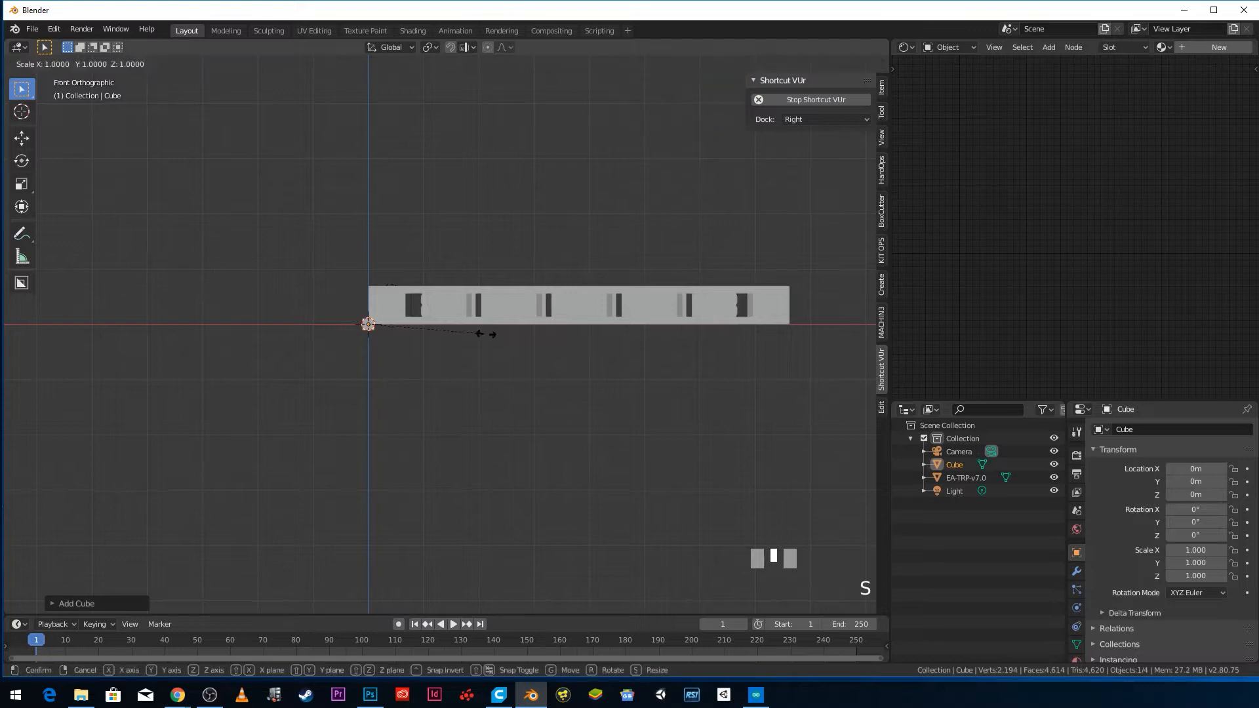
pyautogui.write('50')
pyautogui.press('Return')
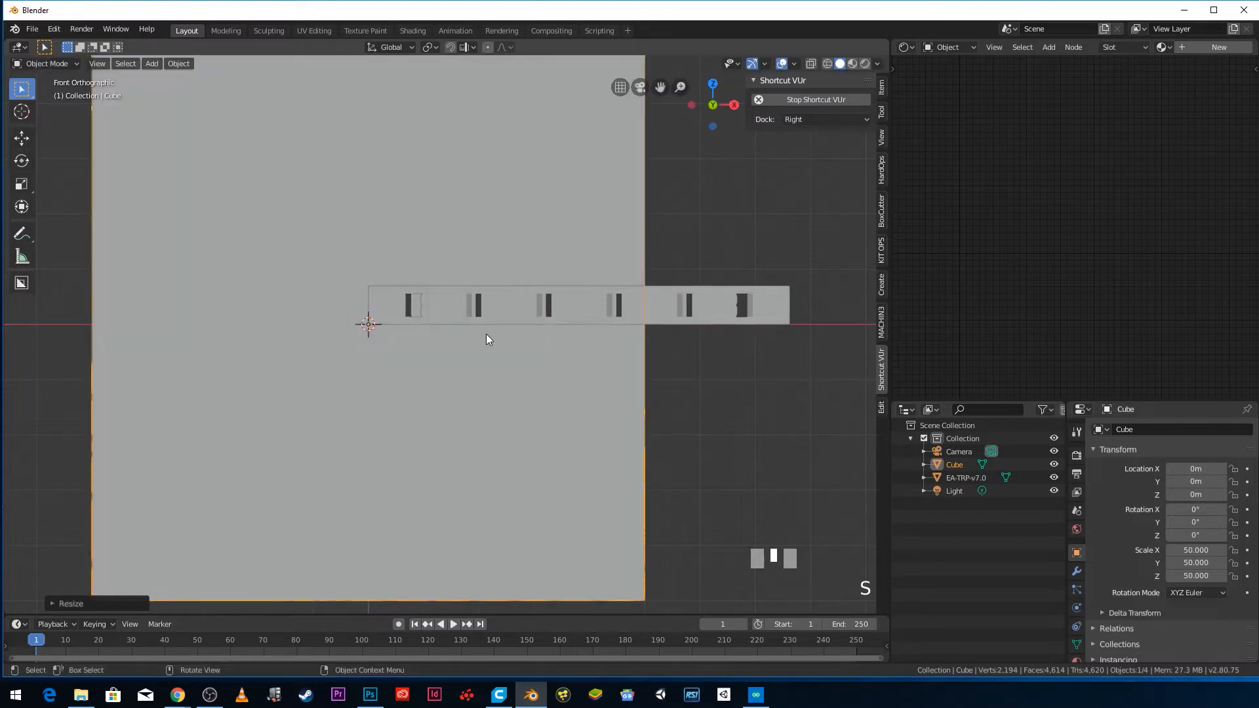
# - Raise the cube along Z to about 56.9 m so its base rests on the tile's top surface
pyautogui.scroll(-5, 491, 332)
pyautogui.scroll(4, 497, 332)
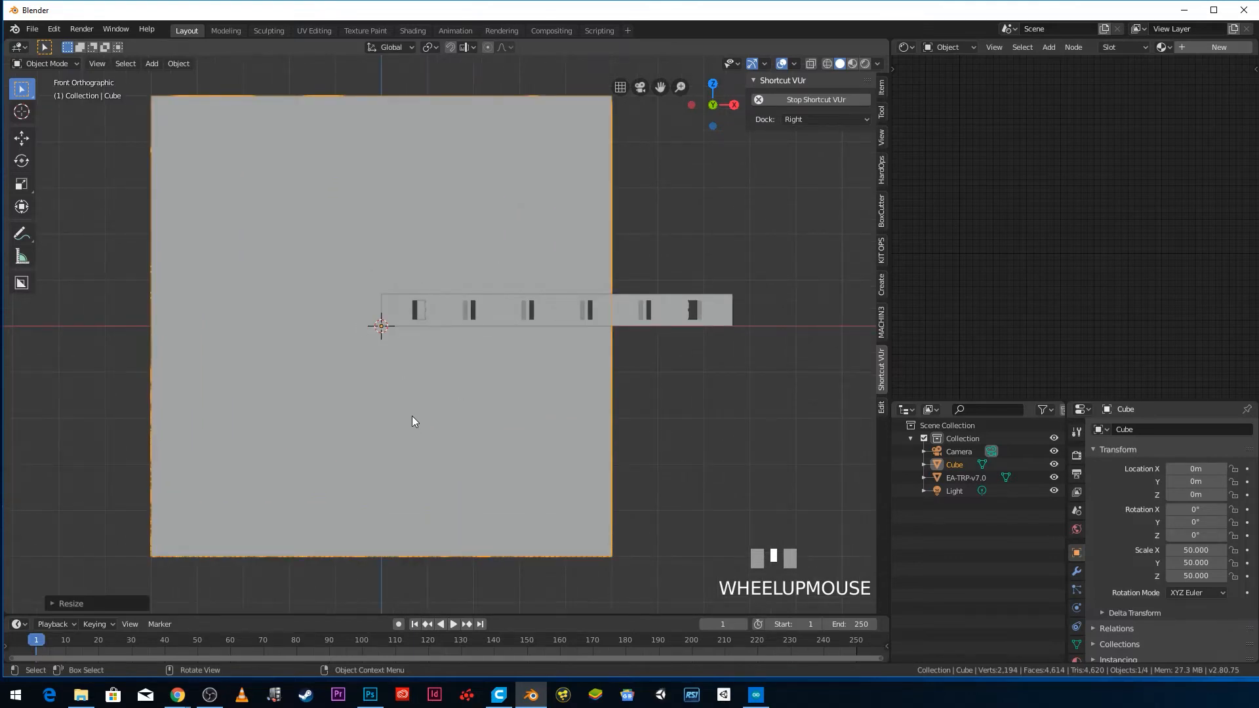
pyautogui.press('g')
pyautogui.press('z')
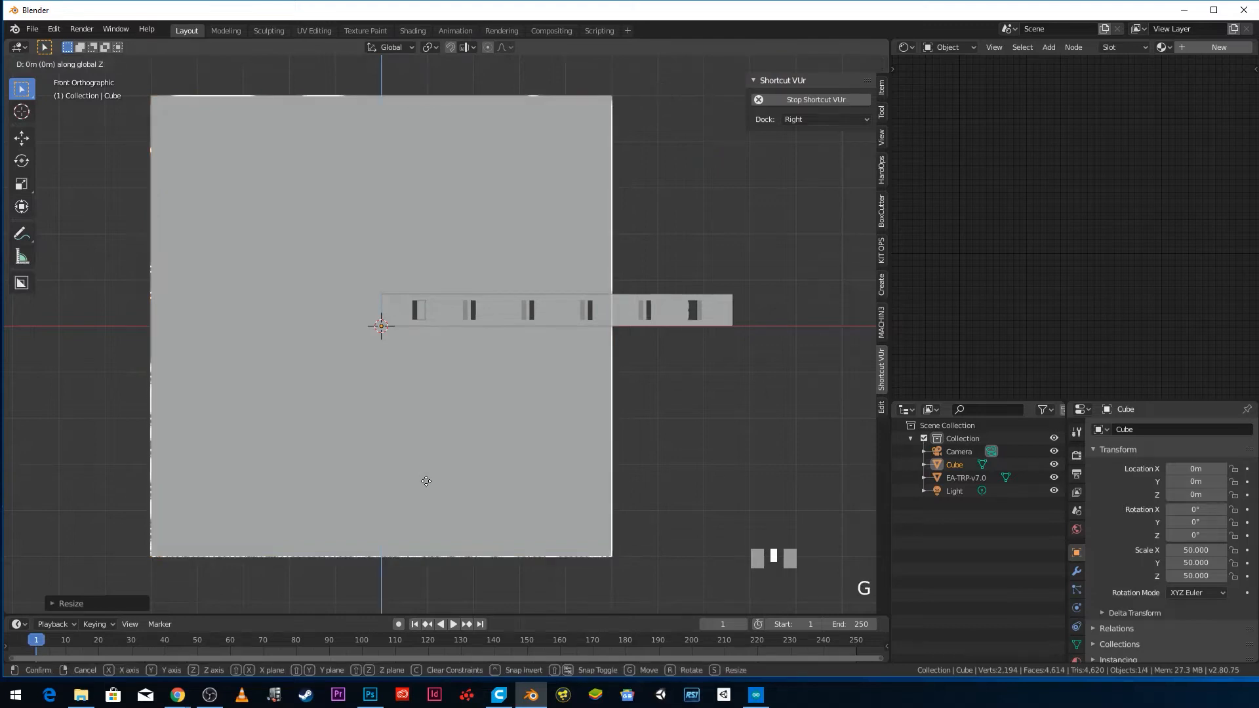
pyautogui.click(463, 221)
# - Move the EA-TRP-v7.0 tile along X to about -37.6 m, centring it beneath the cube
pyautogui.click(531, 321)
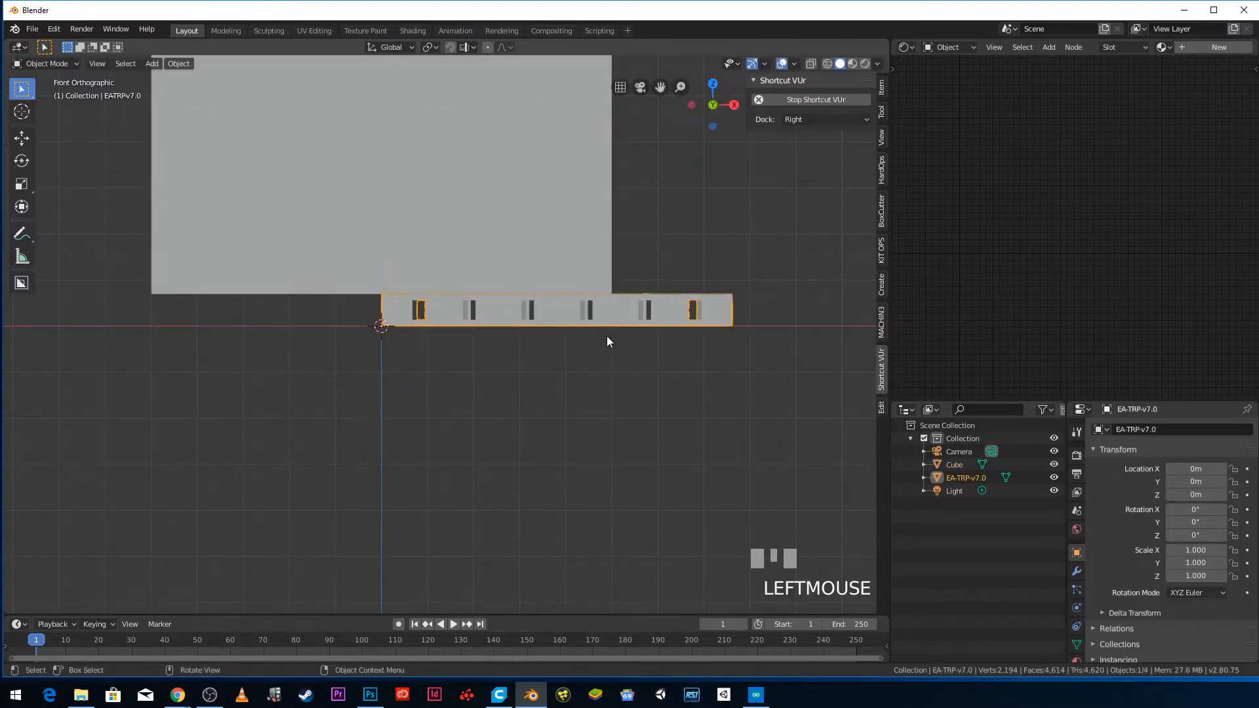
pyautogui.press('g')
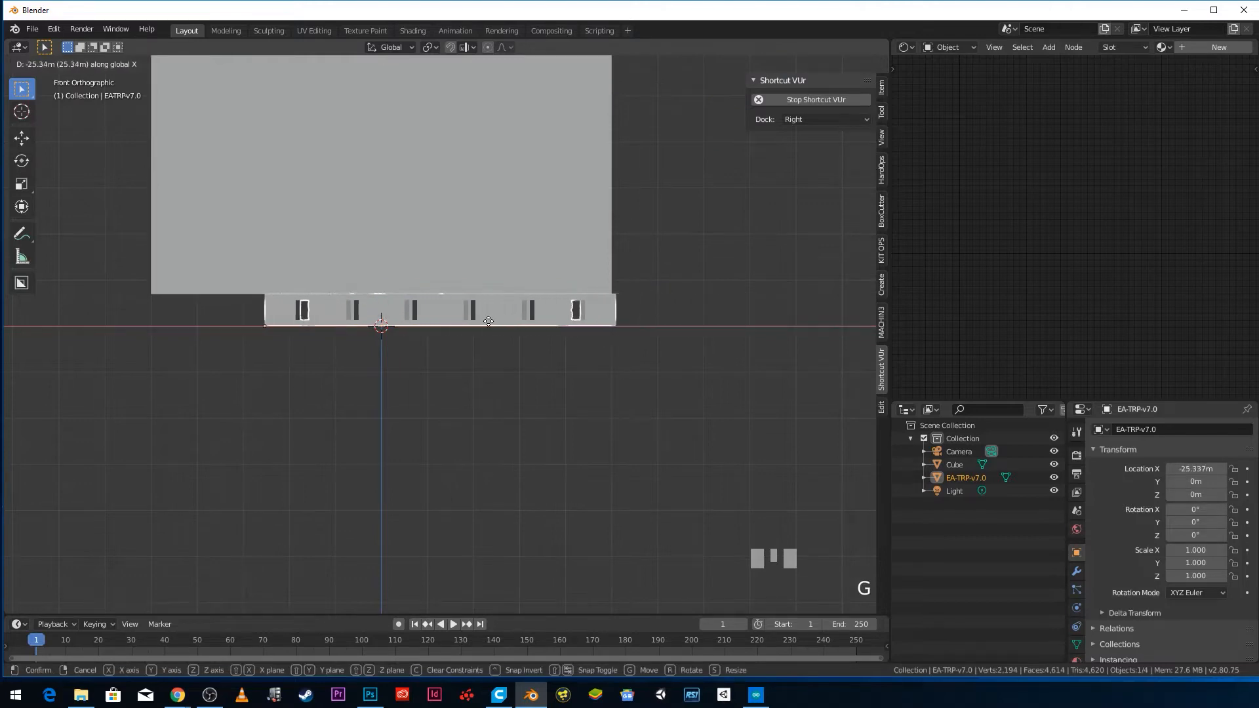
pyautogui.press('x')
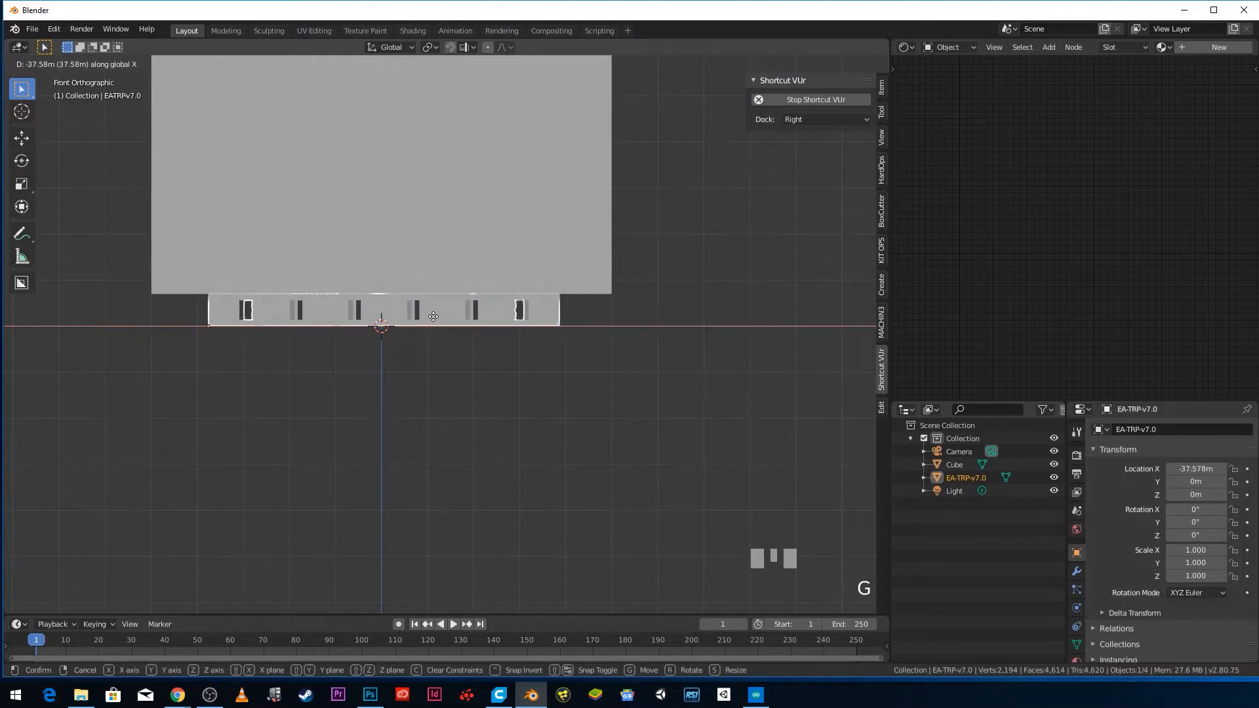
pyautogui.click(431, 316)
# - Scale the cube down to about 37.4 on all axes and lower it along Z to about 43.8 m
pyautogui.click(463, 222)
pyautogui.scroll(-5, 460, 225)
pyautogui.scroll(4, 428, 239)
pyautogui.keyDown('shift'); pyautogui.moveTo(454, 249); pyautogui.dragTo(454, 327, button='middle'); pyautogui.keyUp('shift')
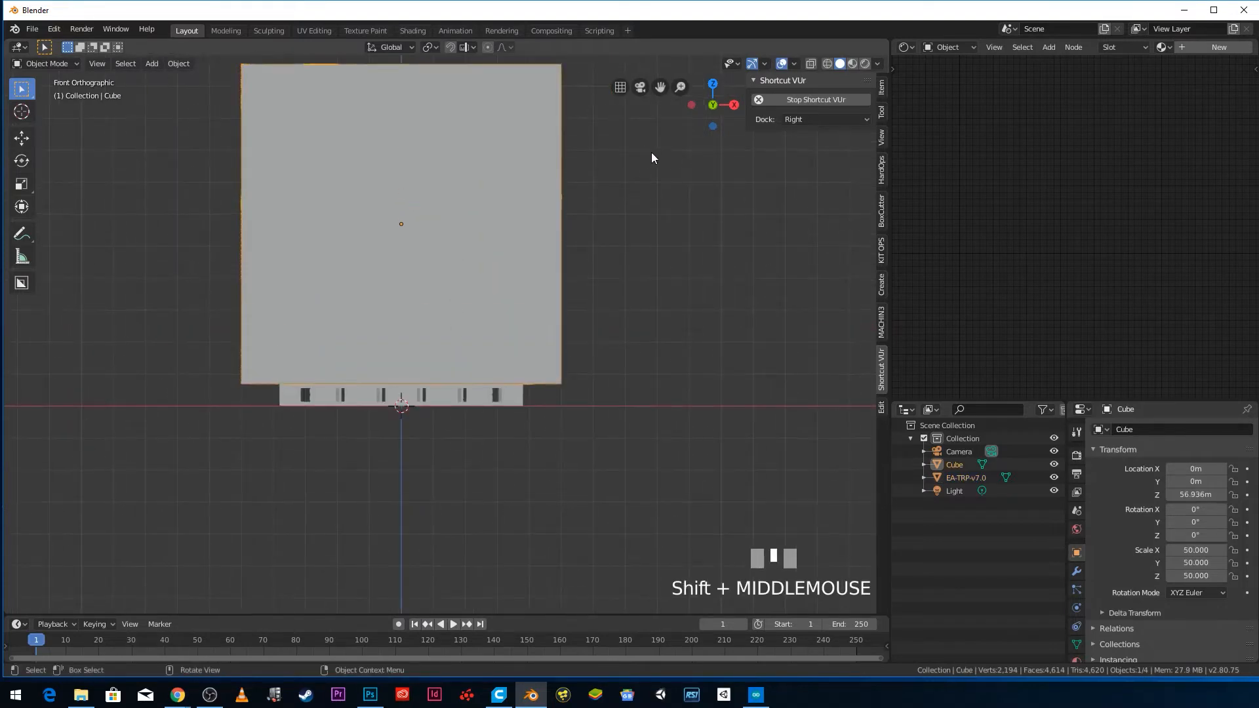
pyautogui.press('s')
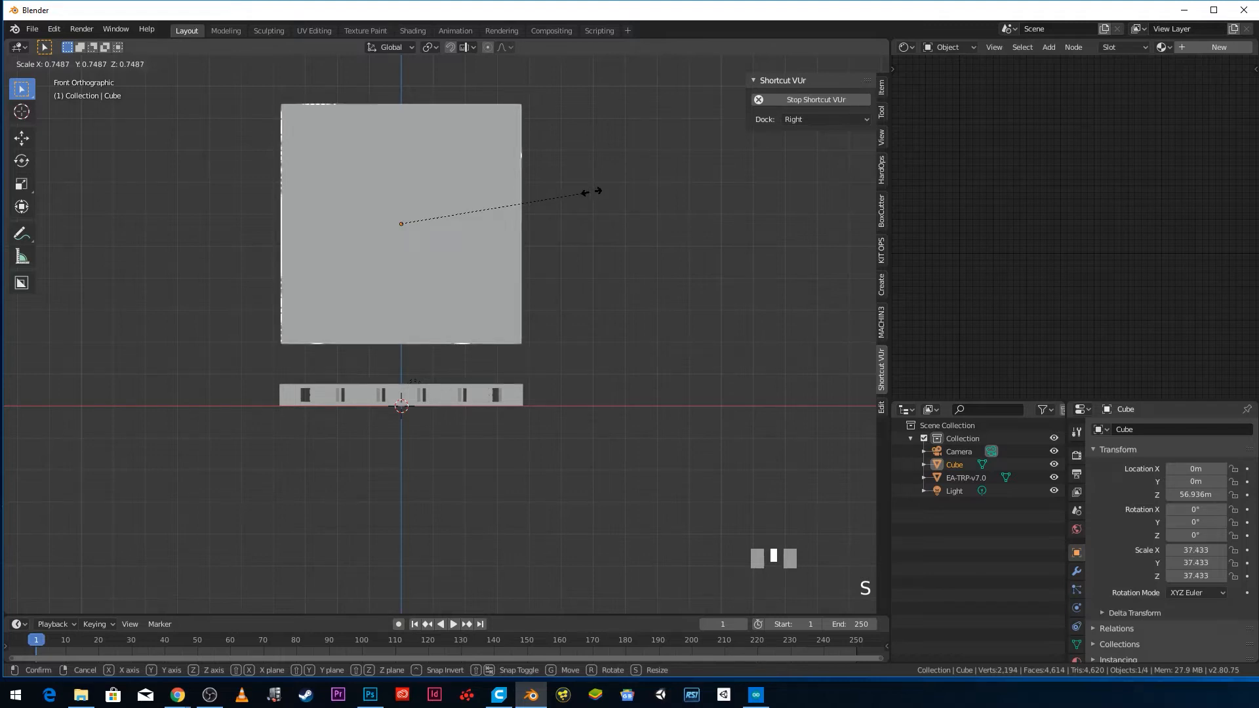
pyautogui.click(592, 197)
pyautogui.press('g')
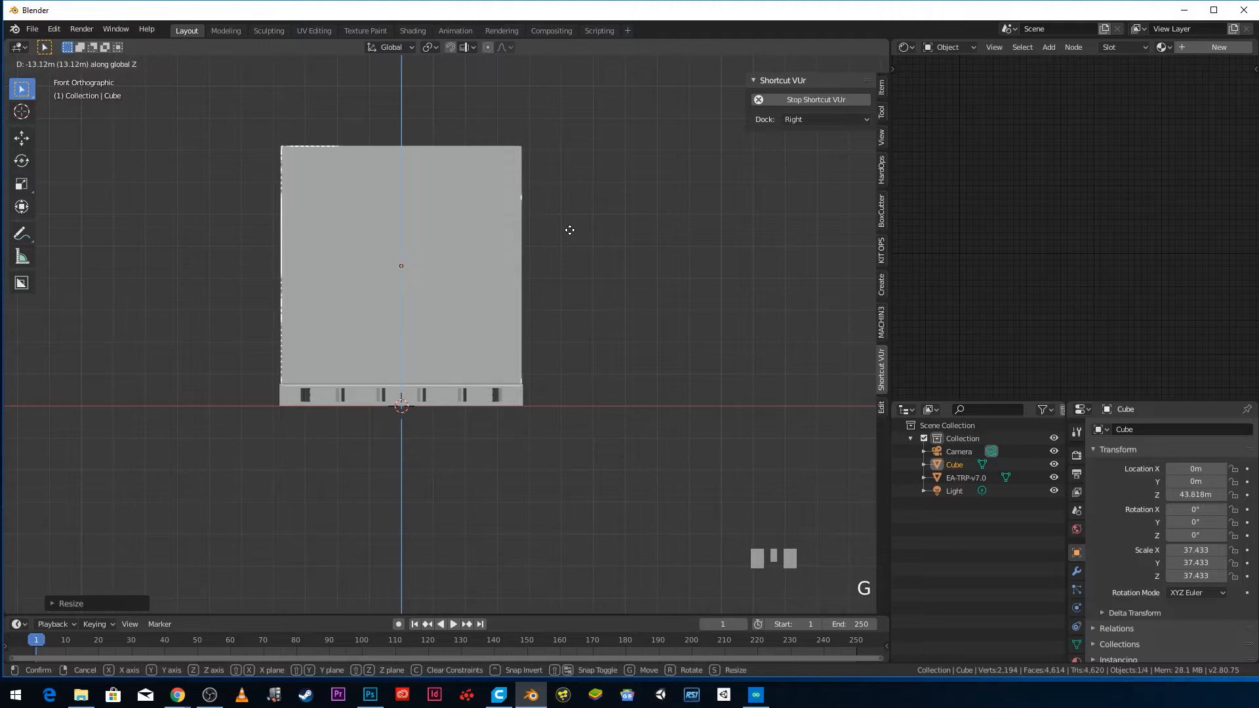
pyautogui.click(570, 228)
# - Scale the cube up slightly to about 38.03 on all axes, aligning its side with the tile's outer edge
pyautogui.scroll(5, 539, 270)
pyautogui.keyDown('shift'); pyautogui.moveTo(539, 270); pyautogui.dragTo(536, 261, button='middle'); pyautogui.keyUp('shift')
pyautogui.scroll(4, 422, 189)
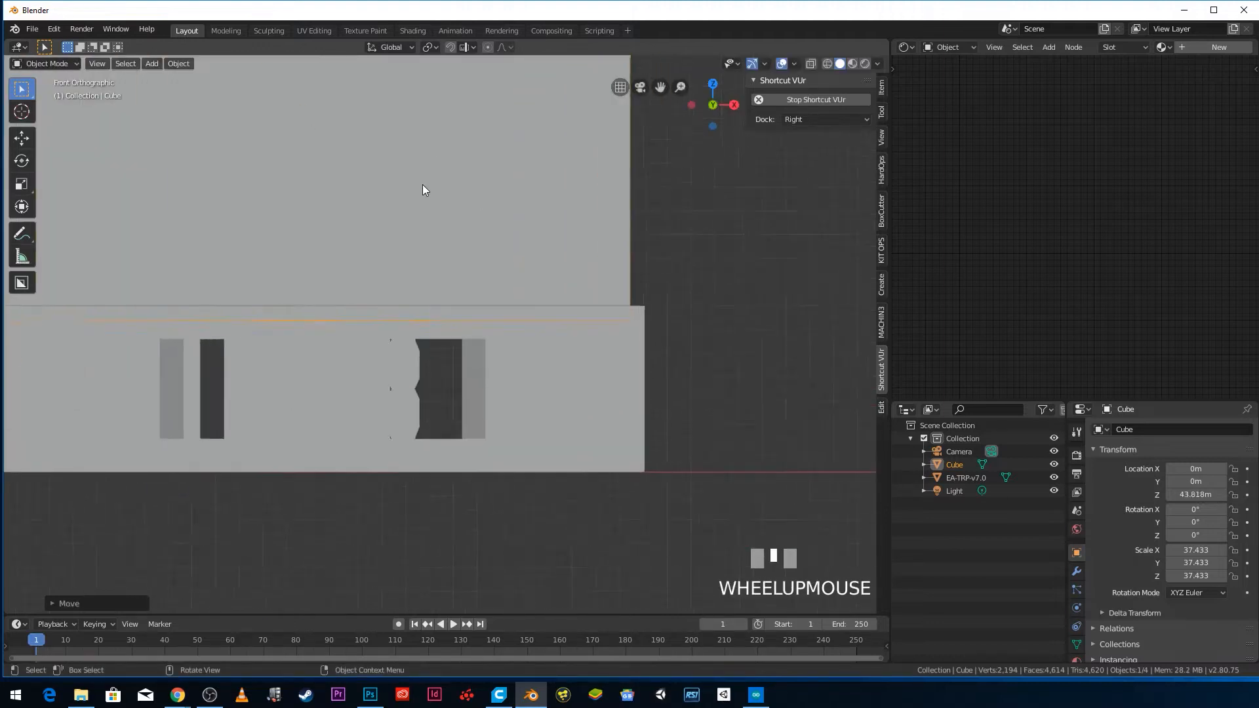
pyautogui.keyDown('shift'); pyautogui.moveTo(422, 189); pyautogui.dragTo(230, 219, button='middle'); pyautogui.keyUp('shift')
pyautogui.scroll(2, 424, 267)
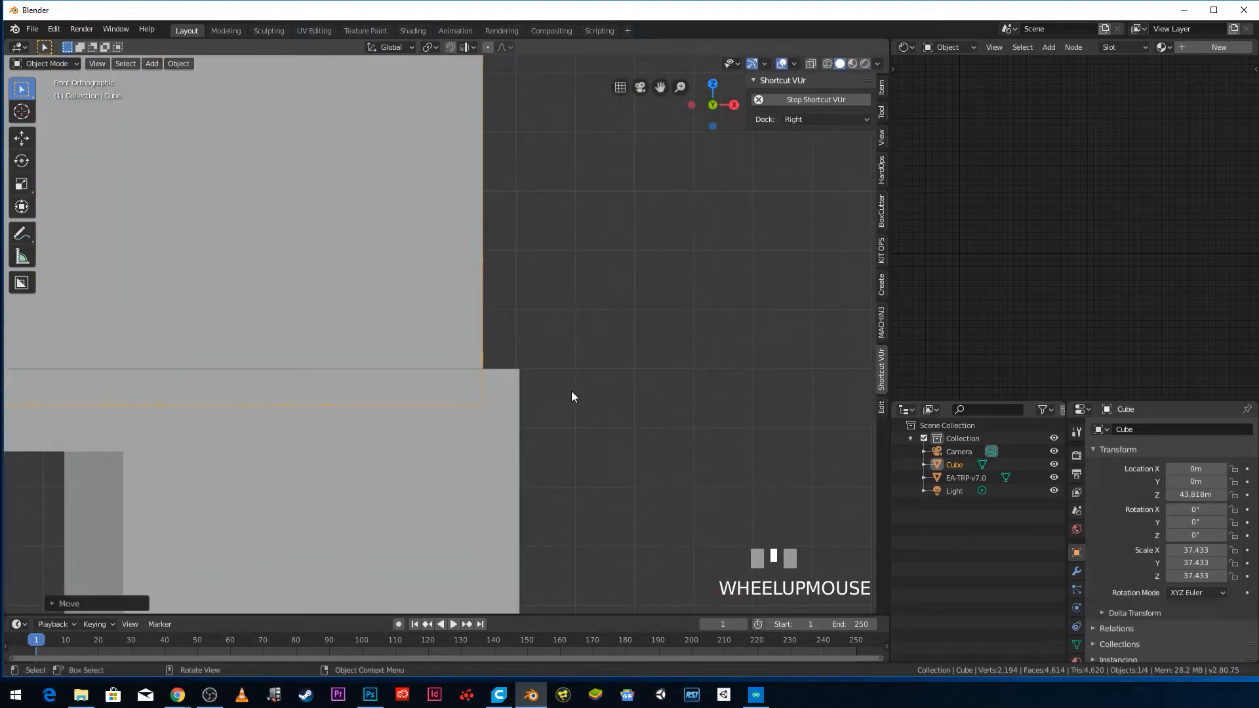
pyautogui.press('s')
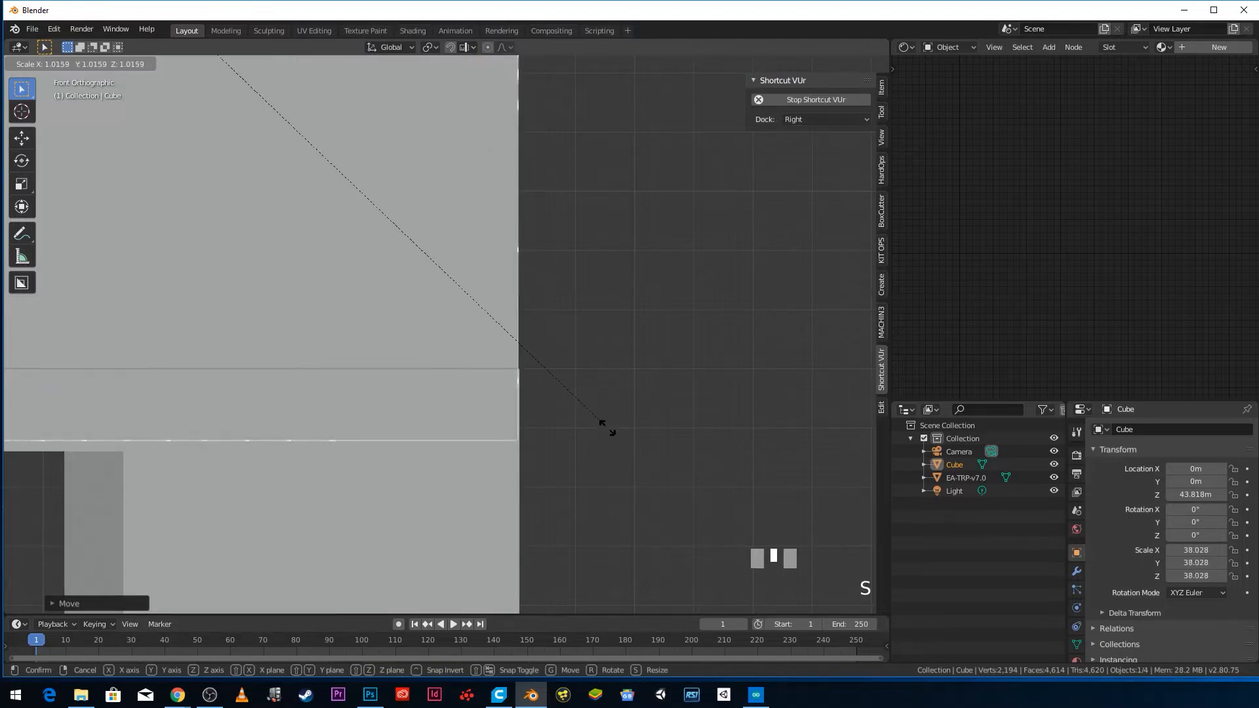
pyautogui.click(608, 428)
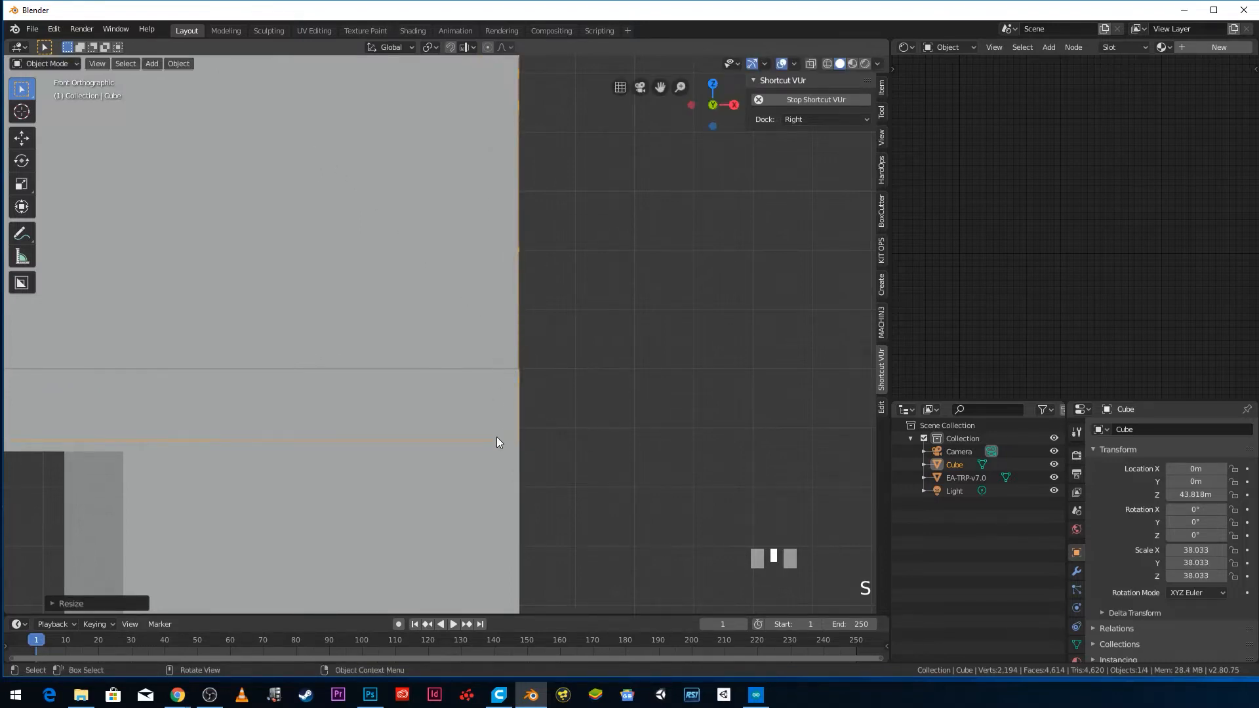
# - Raise the cube along Z to about 45.03 m so its base meets the tile's top surface
pyautogui.press('g')
pyautogui.press('z')
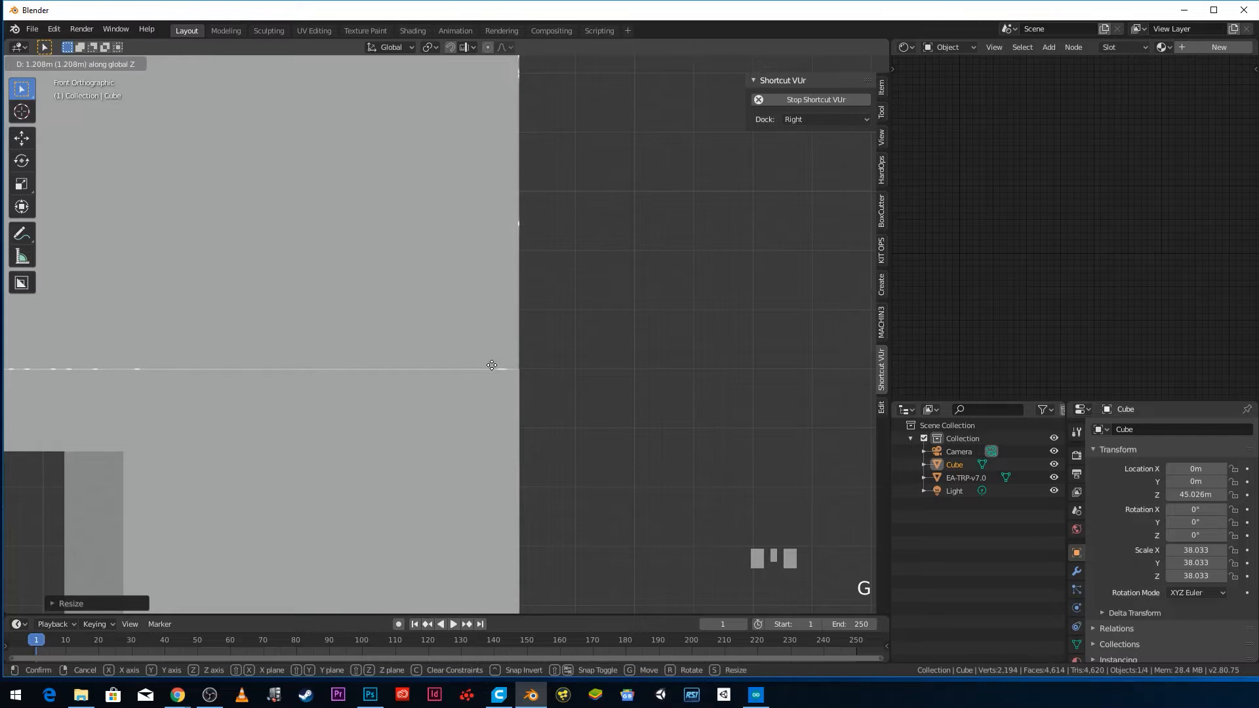
pyautogui.click(492, 365)
# - Measure the tile's full width along its front side
pyautogui.scroll(-3, 496, 368)
pyautogui.keyDown('shift'); pyautogui.moveTo(478, 377); pyautogui.dragTo(717, 478, button='middle'); pyautogui.keyUp('shift')
pyautogui.scroll(-2, 667, 444)
pyautogui.scroll(2, 660, 442)
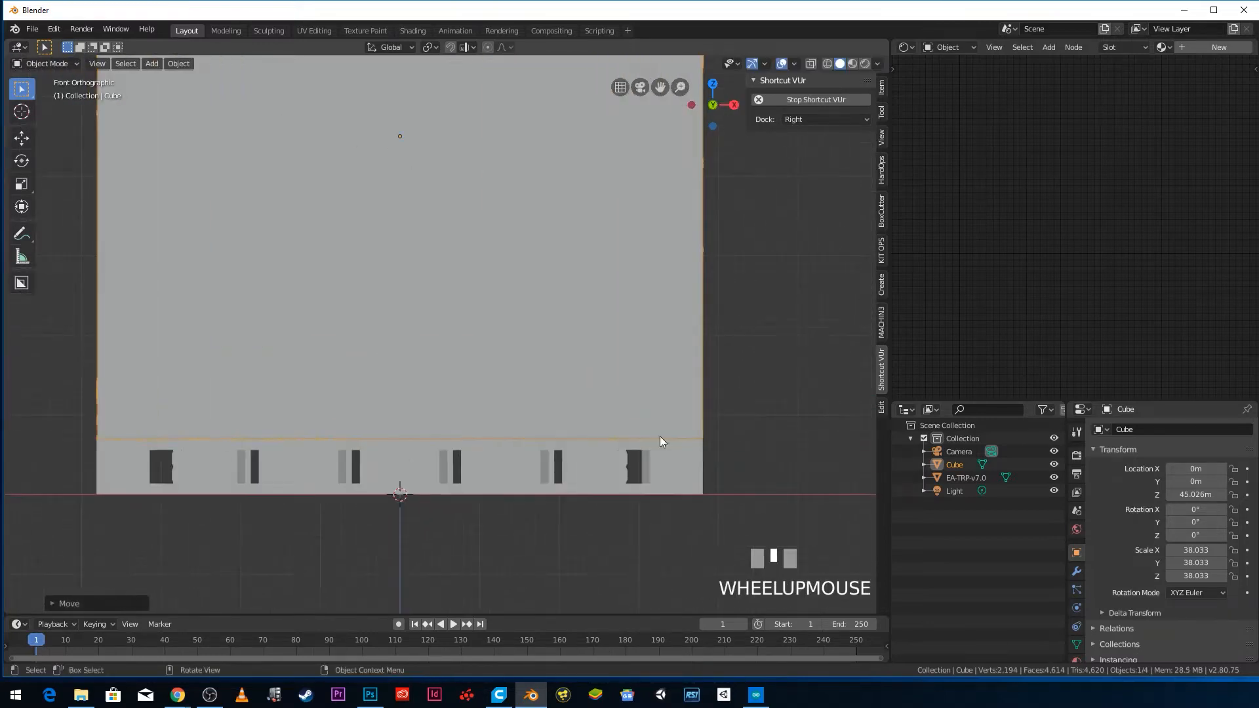
pyautogui.click(21, 256)
pyautogui.moveTo(97, 462); pyautogui.dragTo(703, 458)
# - In the right side view, move the cube along Y to about -38.1 m, aligning its sides with the tile
pyautogui.scroll(-5, 670, 467)
pyautogui.moveTo(671, 467); pyautogui.dragTo(562, 492, button='middle')
pyautogui.scroll(4, 539, 493)
pyautogui.scroll(-3, 543, 479)
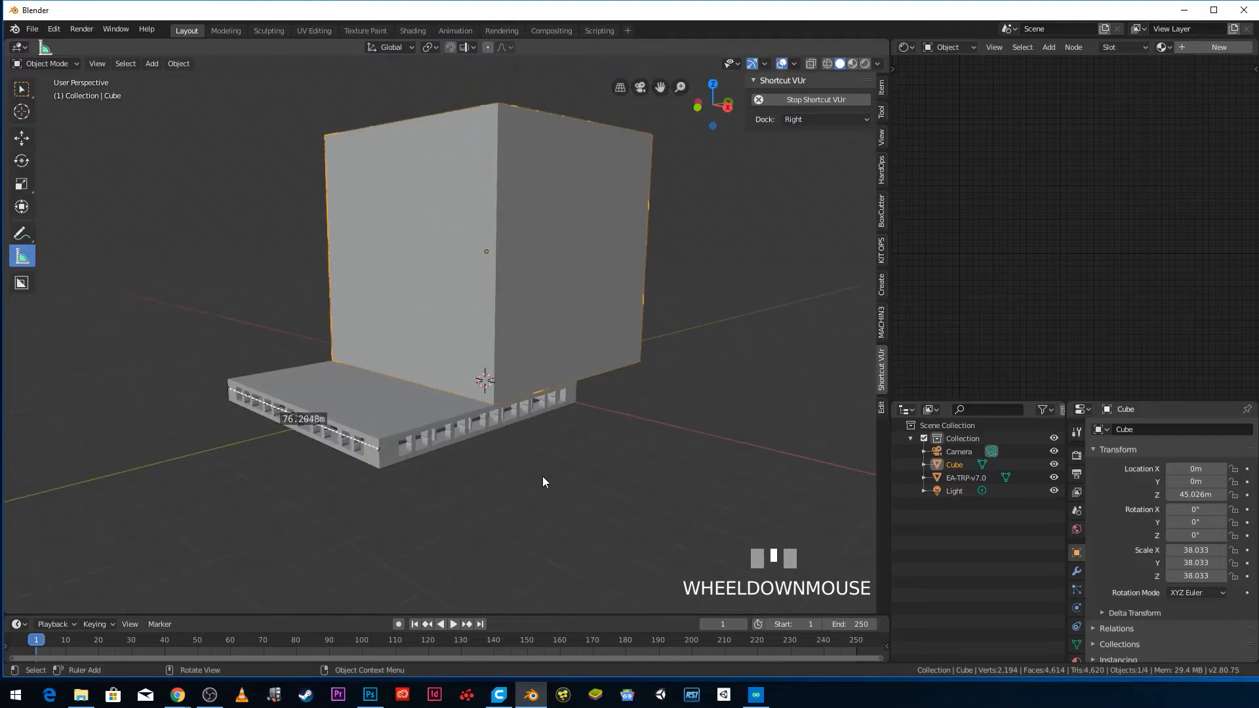
pyautogui.press('KP_3')
pyautogui.click(562, 317)
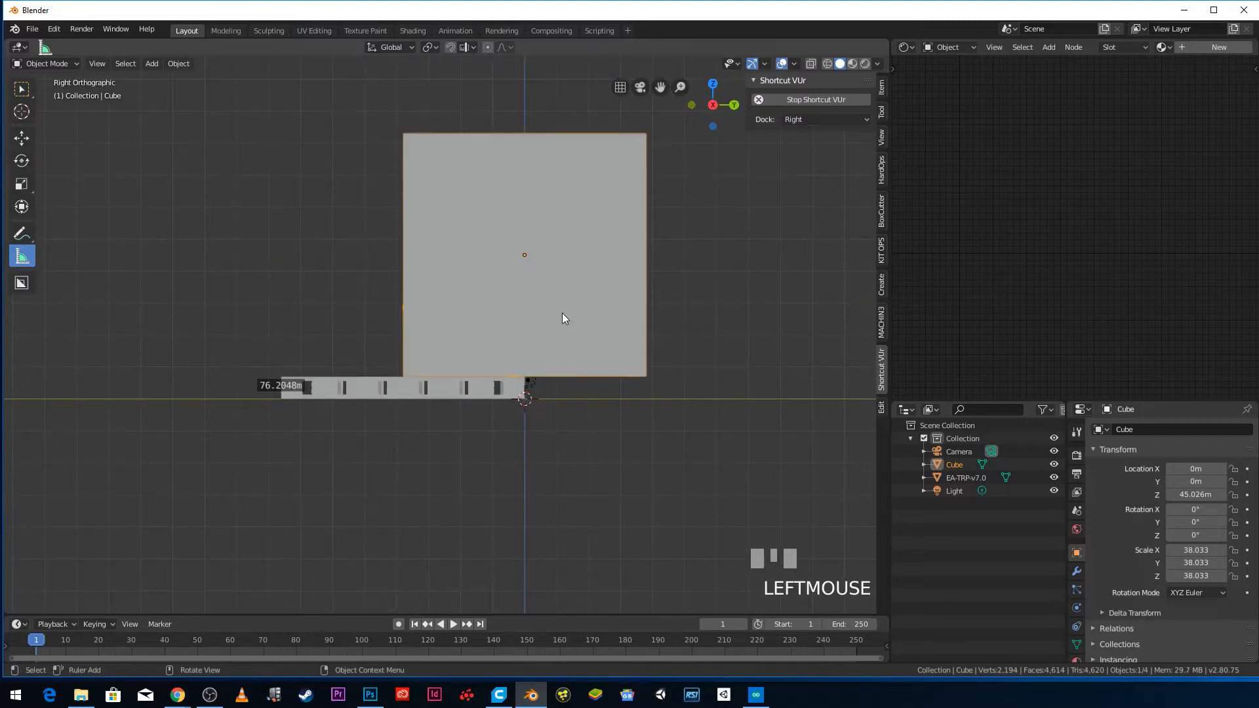
pyautogui.scroll(4, 562, 315)
pyautogui.press('g')
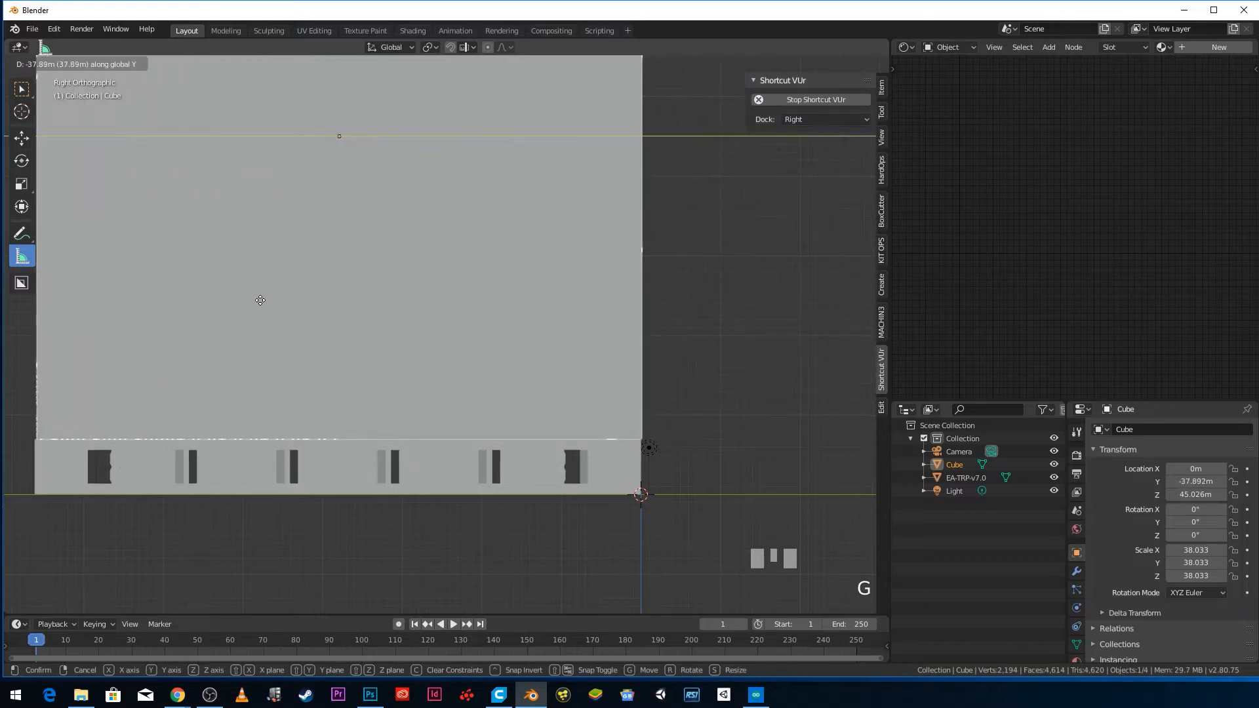
pyautogui.click(259, 301)
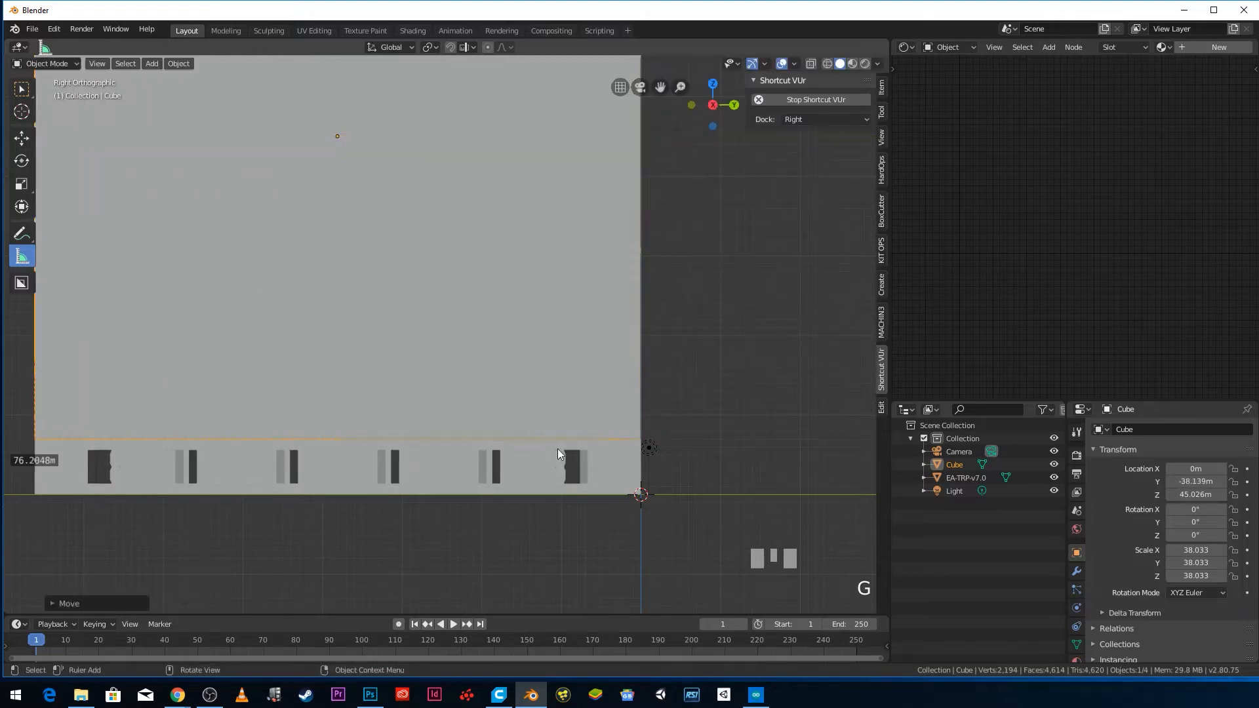
# - Move the cube along Y to about -38.035 m so its side is flush with the tile's outer edge
pyautogui.scroll(4, 592, 477)
pyautogui.keyDown('shift'); pyautogui.moveTo(762, 529); pyautogui.dragTo(412, 379, button='middle'); pyautogui.keyUp('shift')
pyautogui.scroll(2, 434, 469)
pyautogui.scroll(2, 608, 392)
pyautogui.keyDown('shift'); pyautogui.moveTo(607, 392); pyautogui.dragTo(539, 398, button='middle'); pyautogui.keyUp('shift')
pyautogui.scroll(2, 585, 443)
pyautogui.keyDown('shift'); pyautogui.moveTo(585, 443); pyautogui.dragTo(407, 396, button='middle'); pyautogui.keyUp('shift')
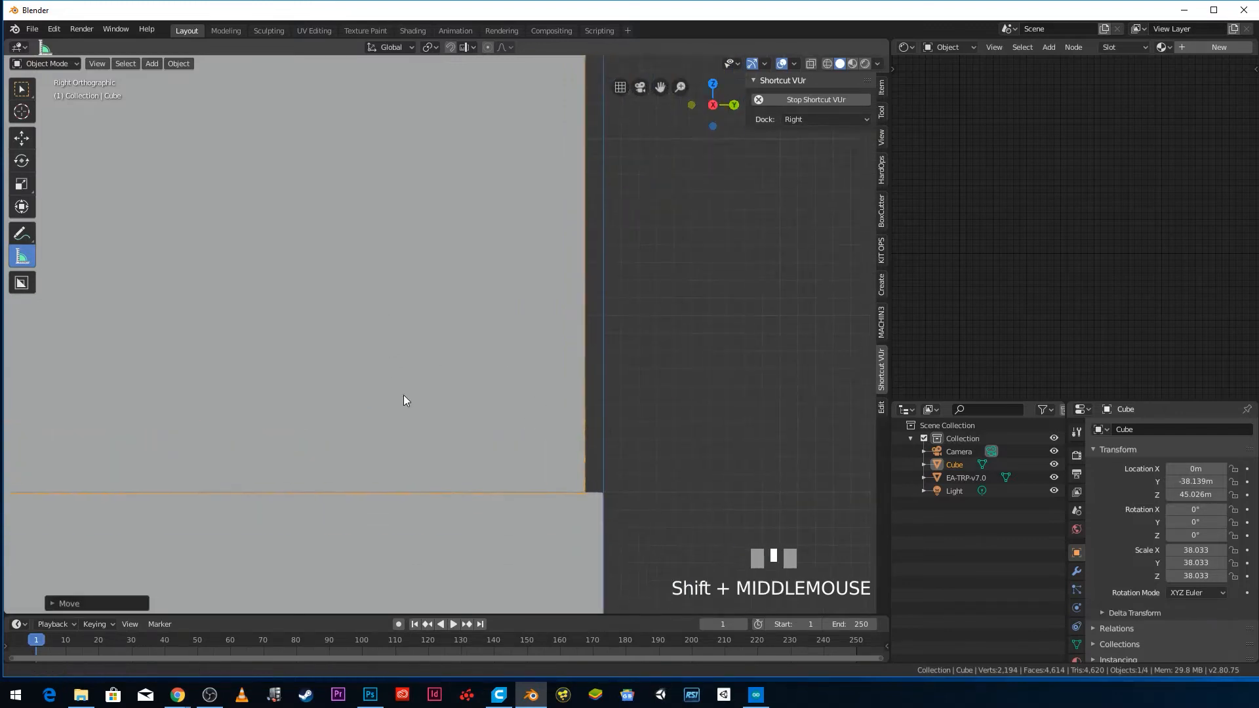
pyautogui.press('g')
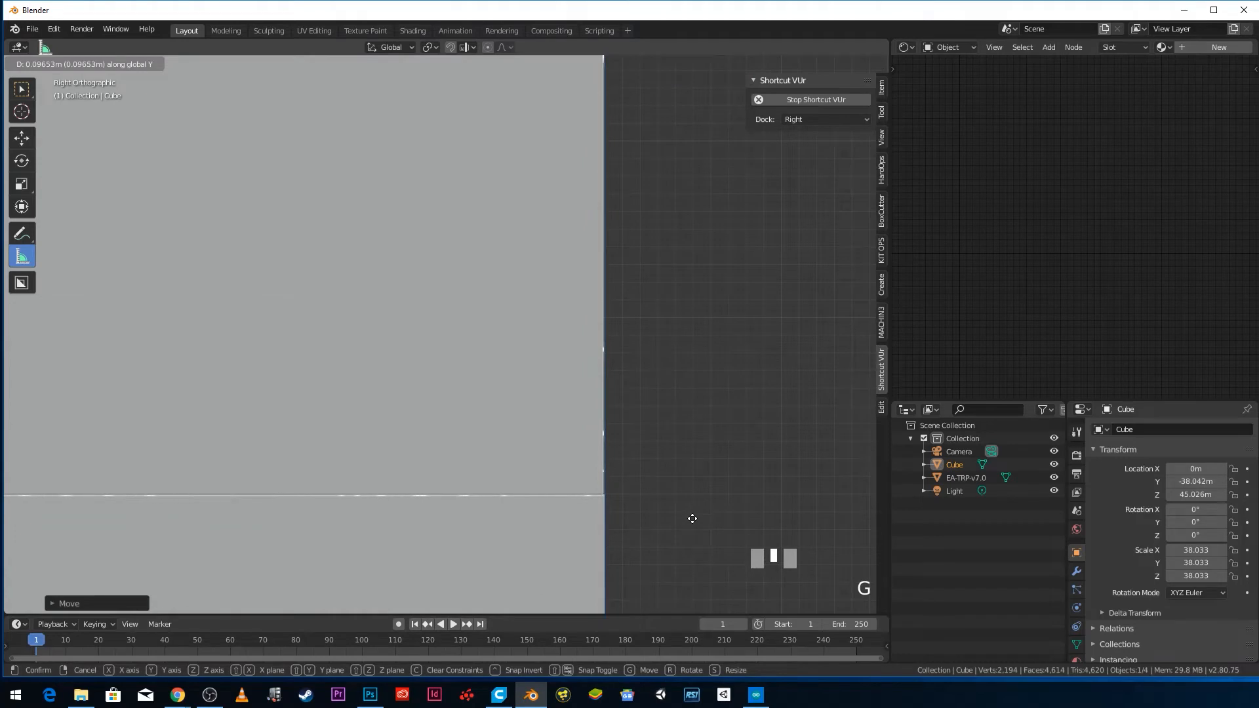
pyautogui.click(689, 521)
# - Inspect how the cube's base and sides meet the tile, using the front view with wireframe shading
pyautogui.scroll(-5, 604, 493)
pyautogui.keyDown('shift'); pyautogui.moveTo(582, 494); pyautogui.dragTo(676, 470, button='middle'); pyautogui.keyUp('shift')
pyautogui.scroll(-2, 503, 408)
pyautogui.moveTo(503, 407); pyautogui.dragTo(543, 444, button='middle')
pyautogui.scroll(3, 542, 439)
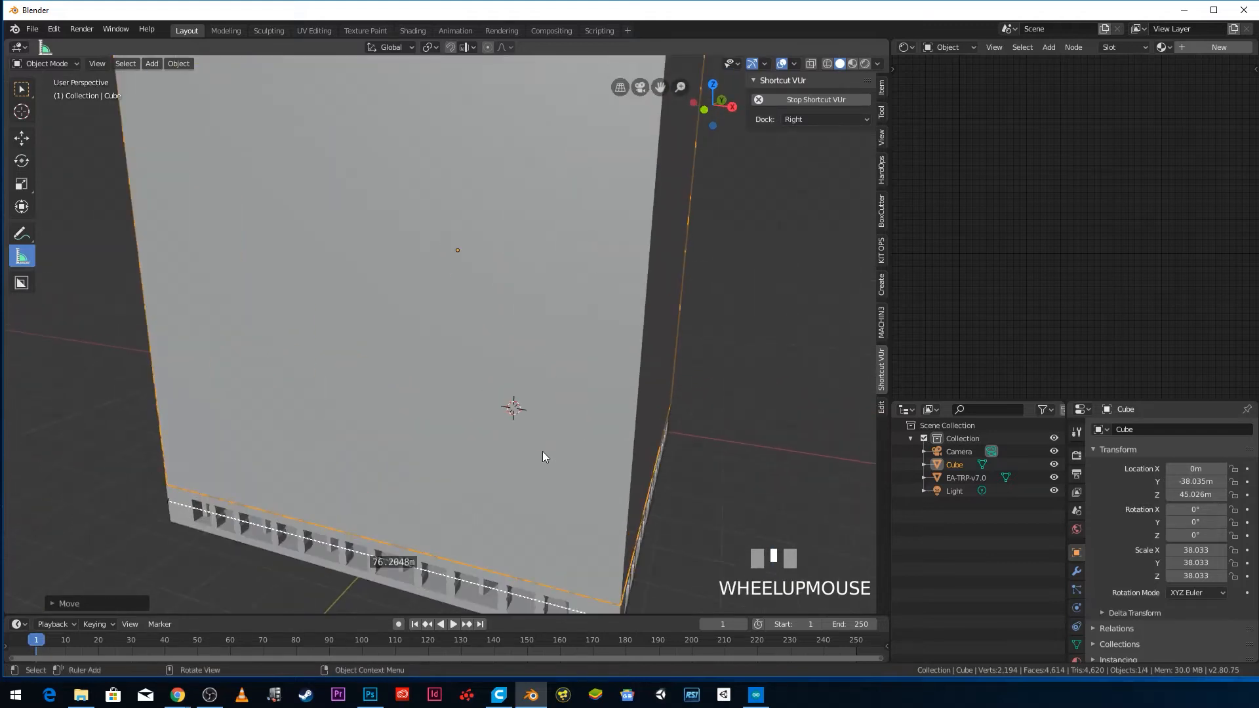
pyautogui.press('KP_1')
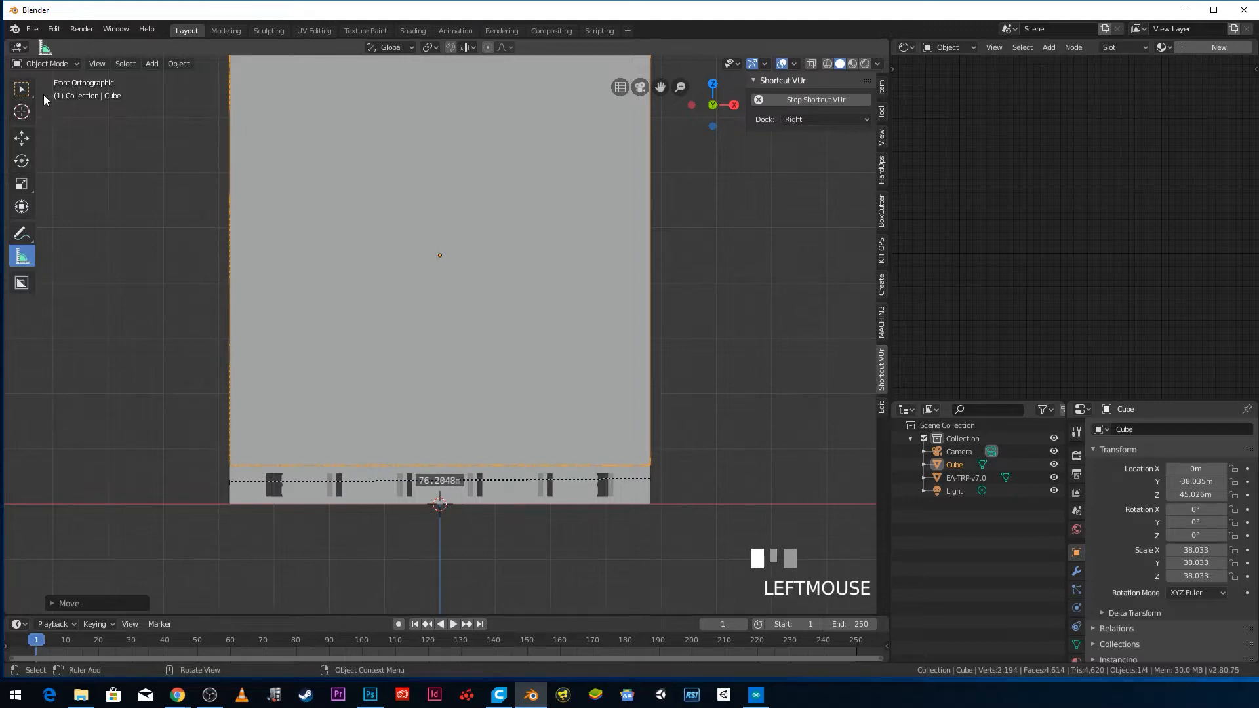
pyautogui.click(24, 92)
pyautogui.scroll(3, 557, 433)
pyautogui.keyDown('shift'); pyautogui.moveTo(556, 433); pyautogui.dragTo(520, 344, button='middle'); pyautogui.keyUp('shift')
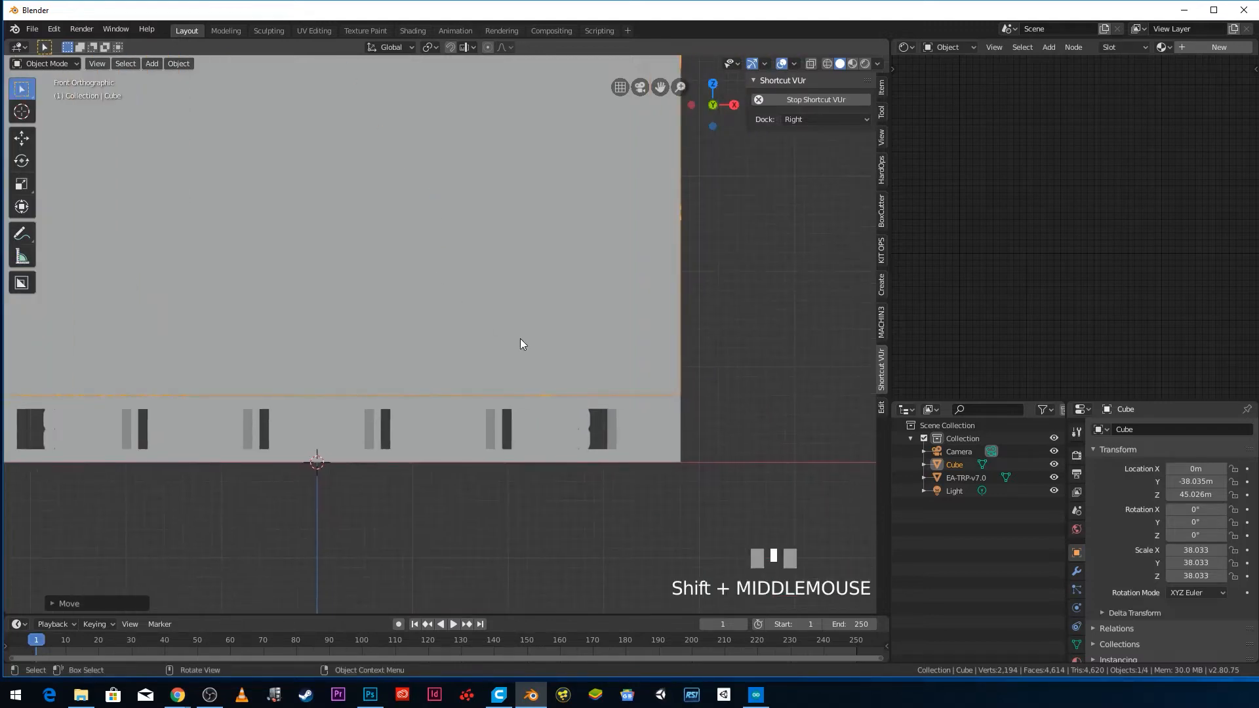
pyautogui.press('z')
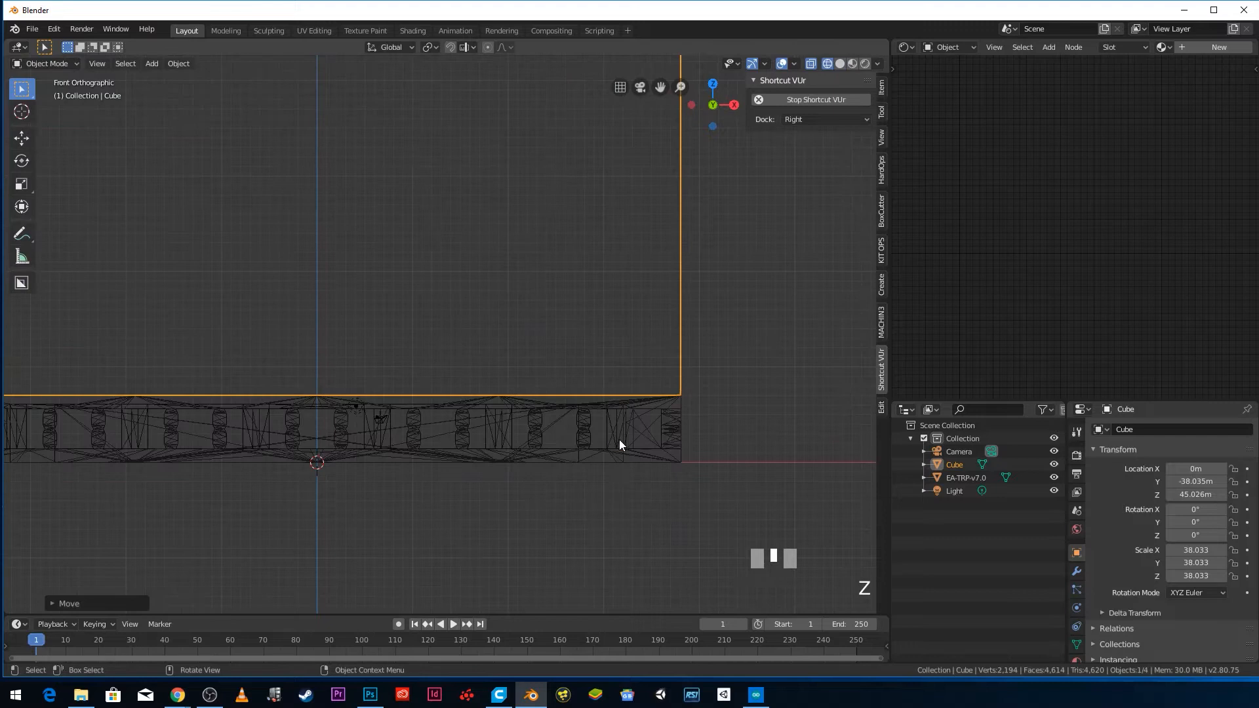
pyautogui.scroll(2, 610, 423)
pyautogui.keyDown('shift'); pyautogui.moveTo(601, 410); pyautogui.dragTo(521, 396, button='middle'); pyautogui.keyUp('shift')
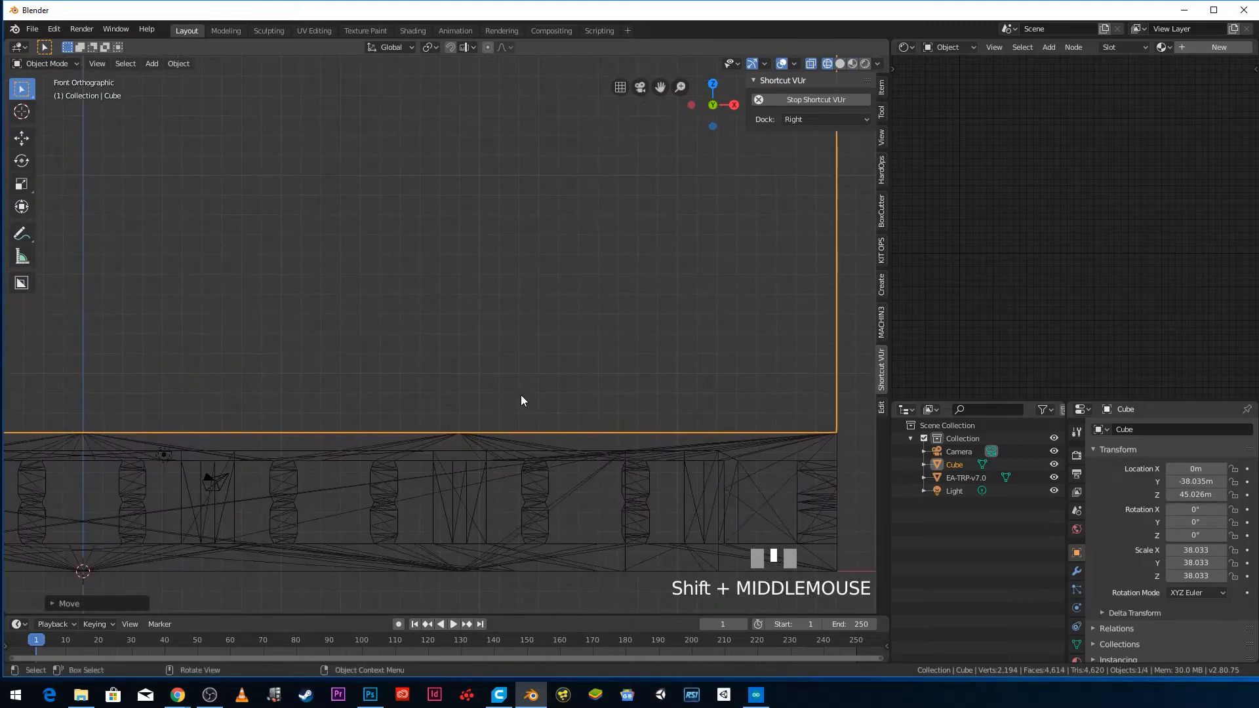
pyautogui.press('g')
pyautogui.press('z')
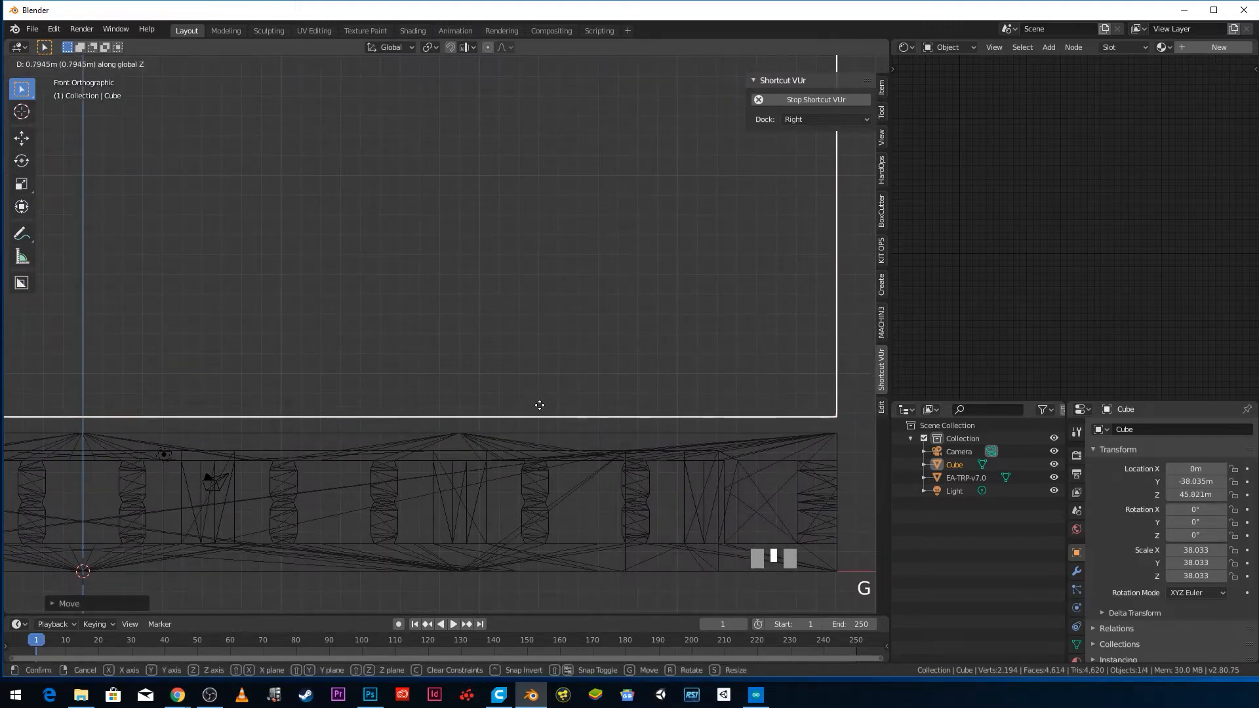
pyautogui.rightClick(541, 414)
# - Return to solid shading and view the cube and tile together in perspective
pyautogui.scroll(-4, 541, 410)
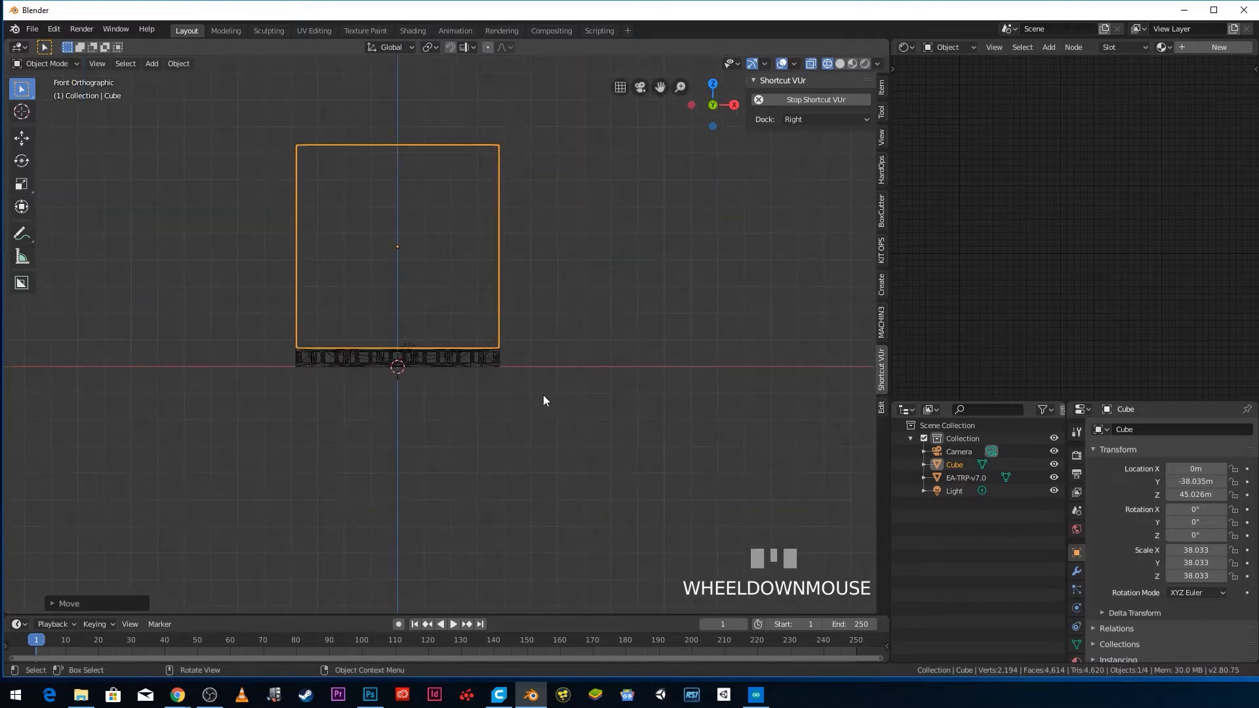
pyautogui.keyDown('shift'); pyautogui.moveTo(543, 395); pyautogui.dragTo(569, 446, button='middle'); pyautogui.keyUp('shift')
pyautogui.press('z')
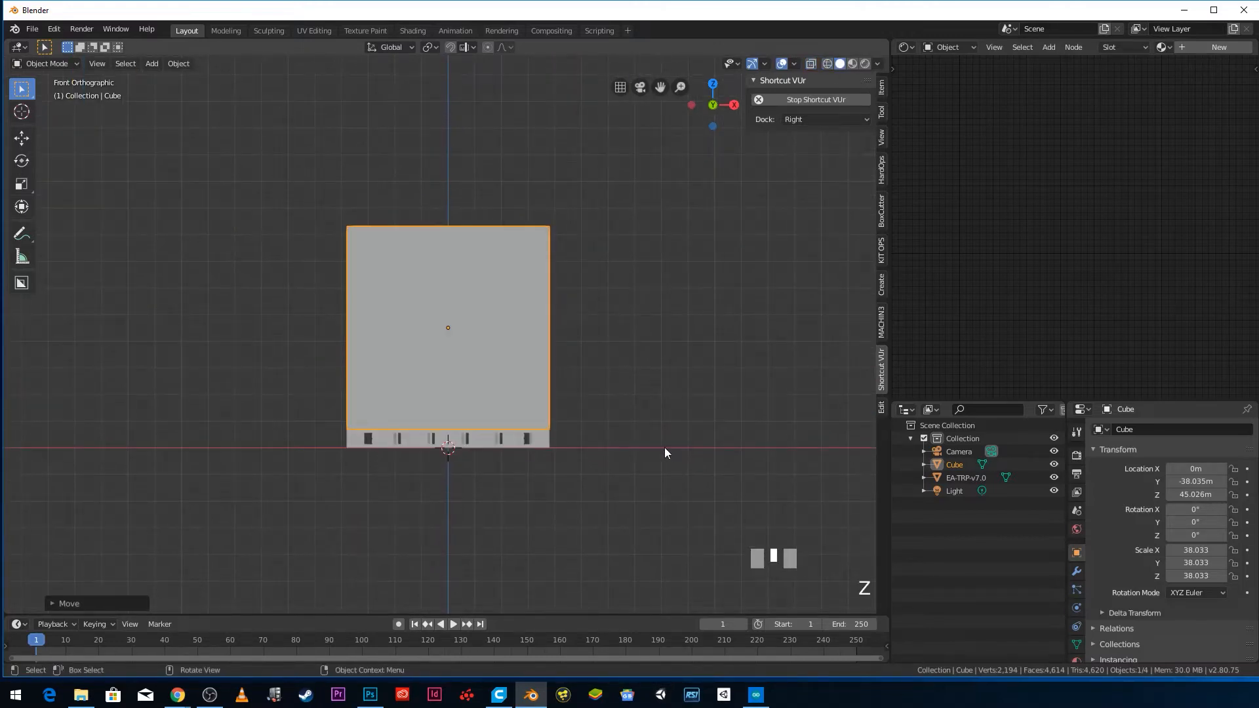
pyautogui.moveTo(581, 335); pyautogui.dragTo(540, 357, button='middle')
pyautogui.scroll(2, 540, 361)
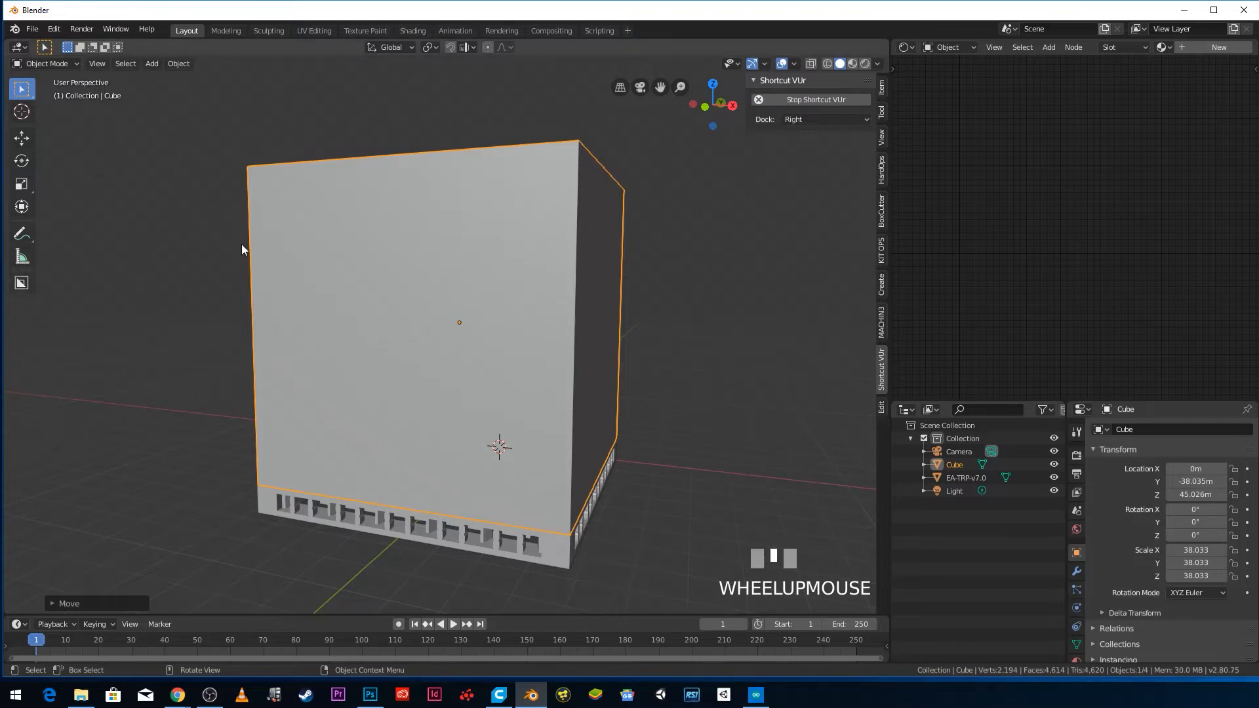
# - Snap the cube to the grid and apply its scale
pyautogui.hotkey('ctrl', 's')
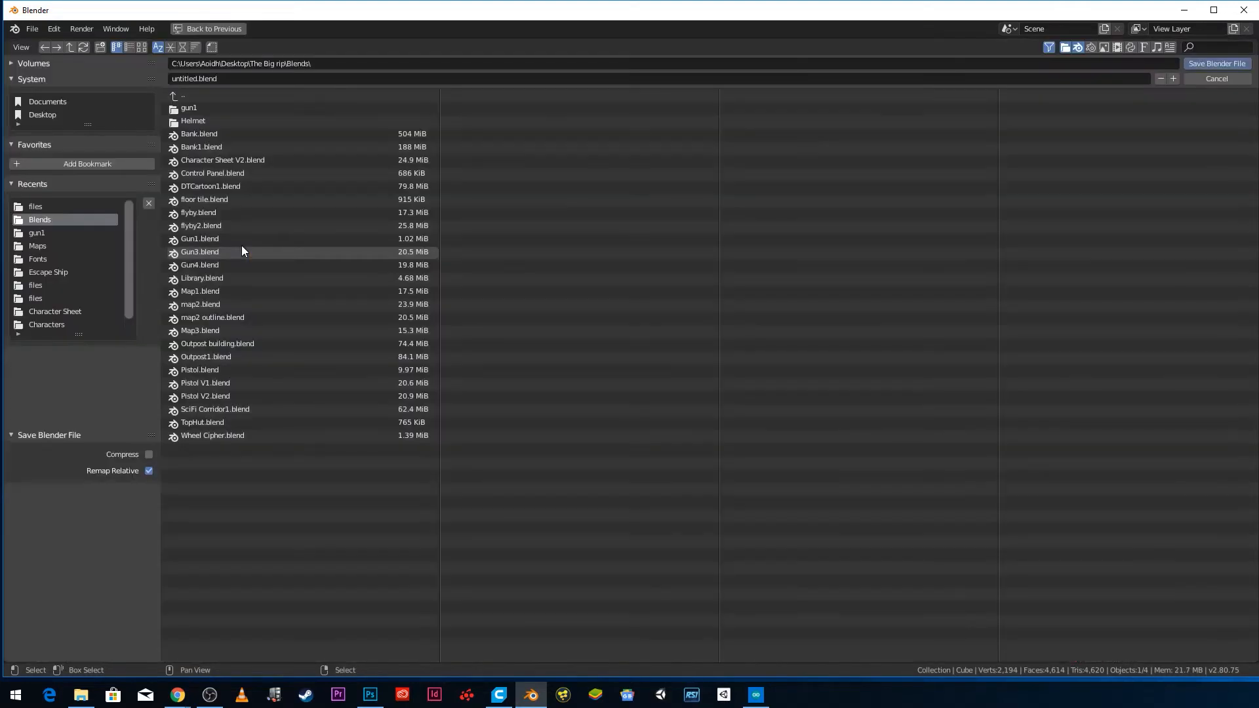
pyautogui.click(1216, 78)
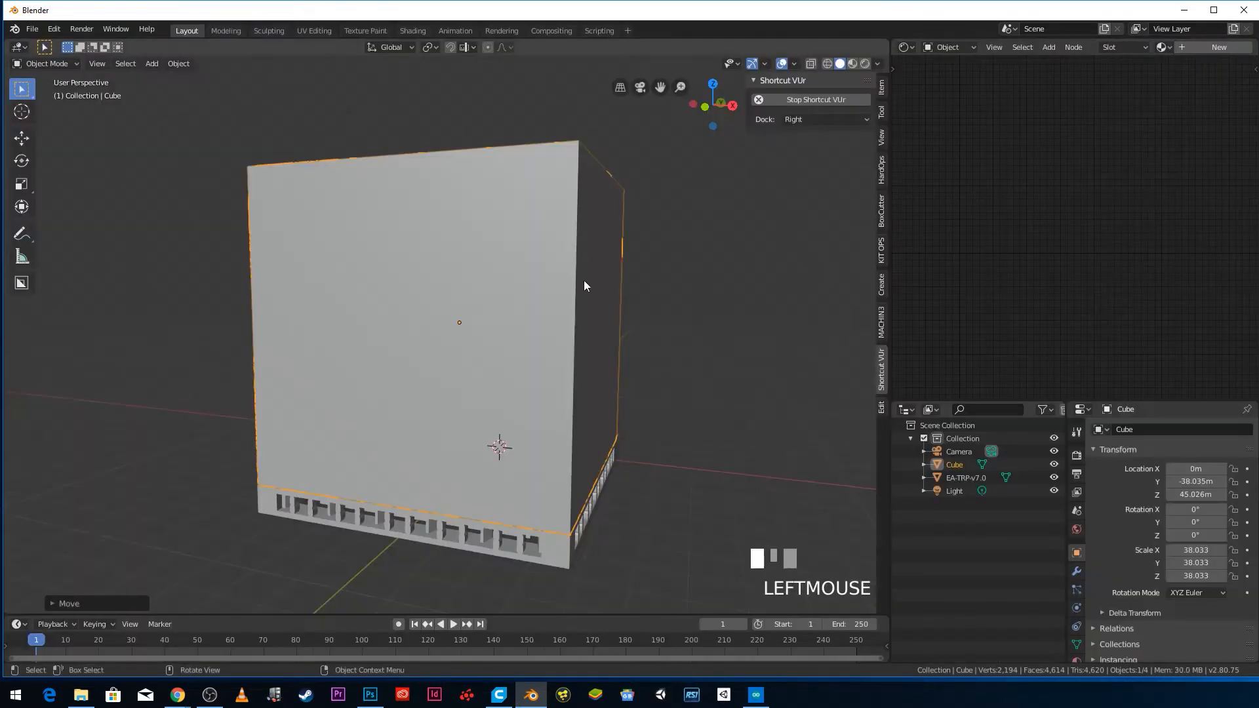
pyautogui.hotkey('shift', 's')
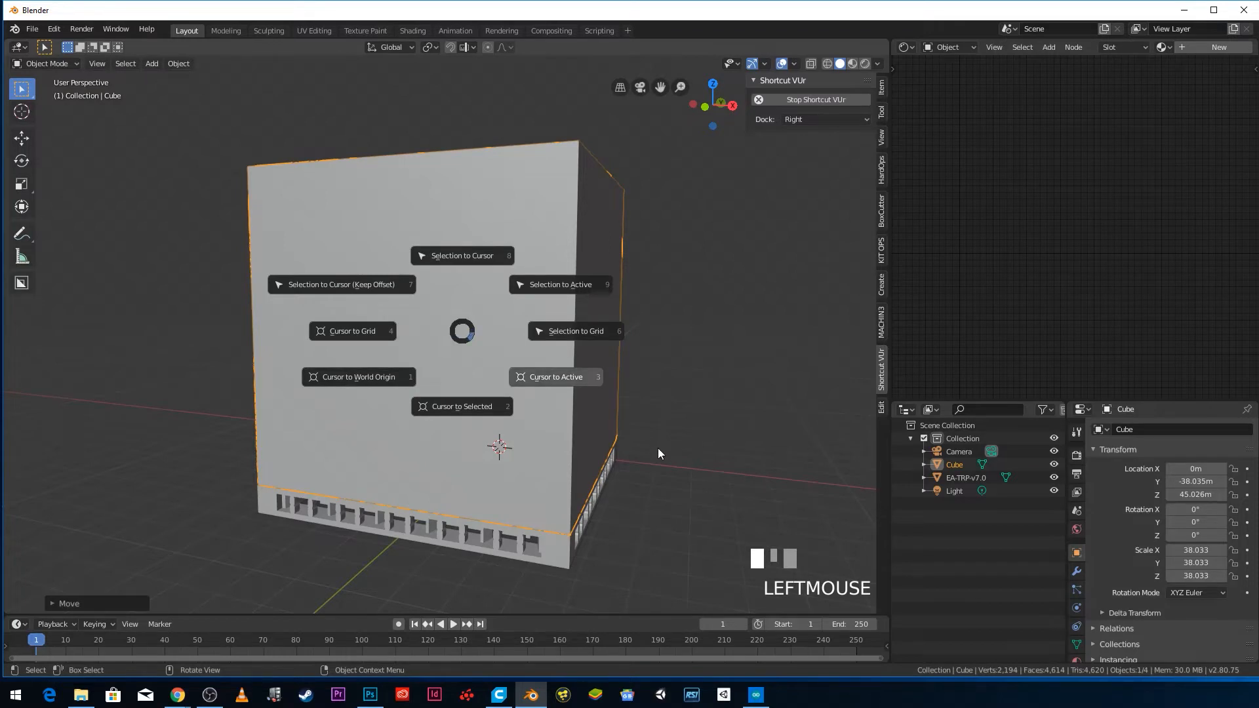
pyautogui.click(690, 332)
pyautogui.hotkey('ctrl', 'a')
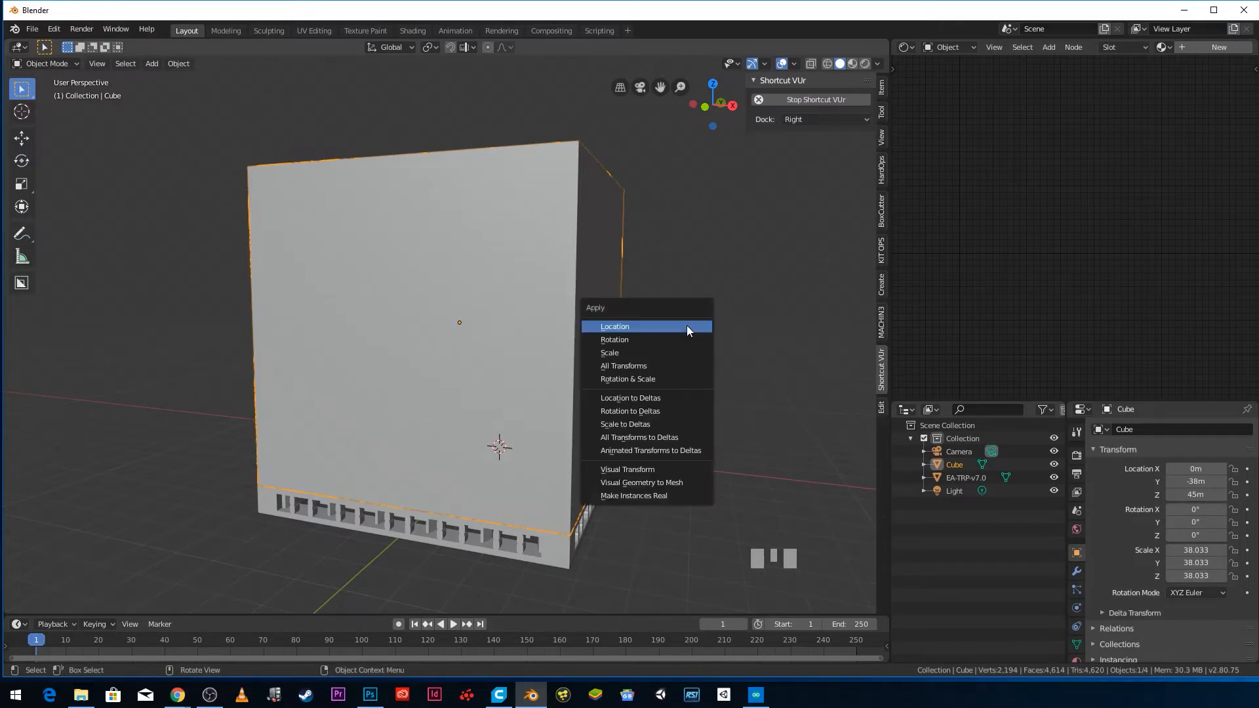
pyautogui.click(657, 351)
pyautogui.moveTo(461, 319); pyautogui.dragTo(476, 234, button='middle')
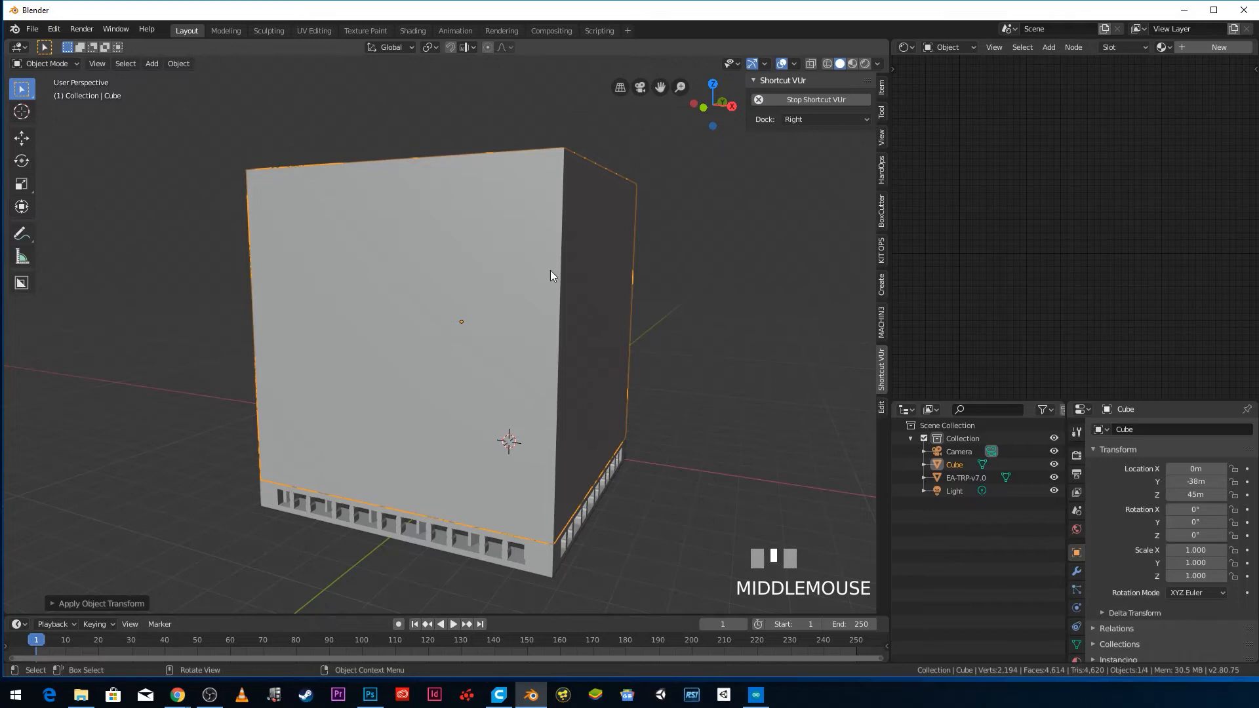
# - Show the cube's transform values and dimensions, and briefly try scaling it to see how they respond
pyautogui.click(882, 113)
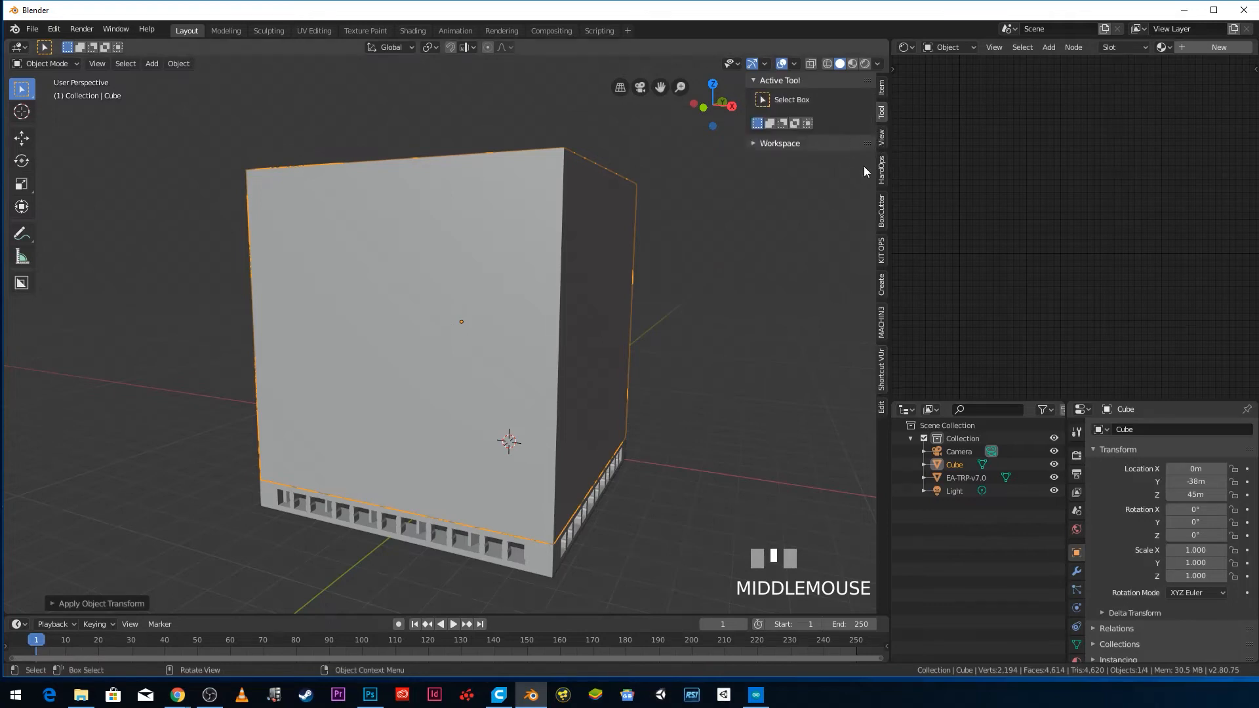
pyautogui.click(880, 141)
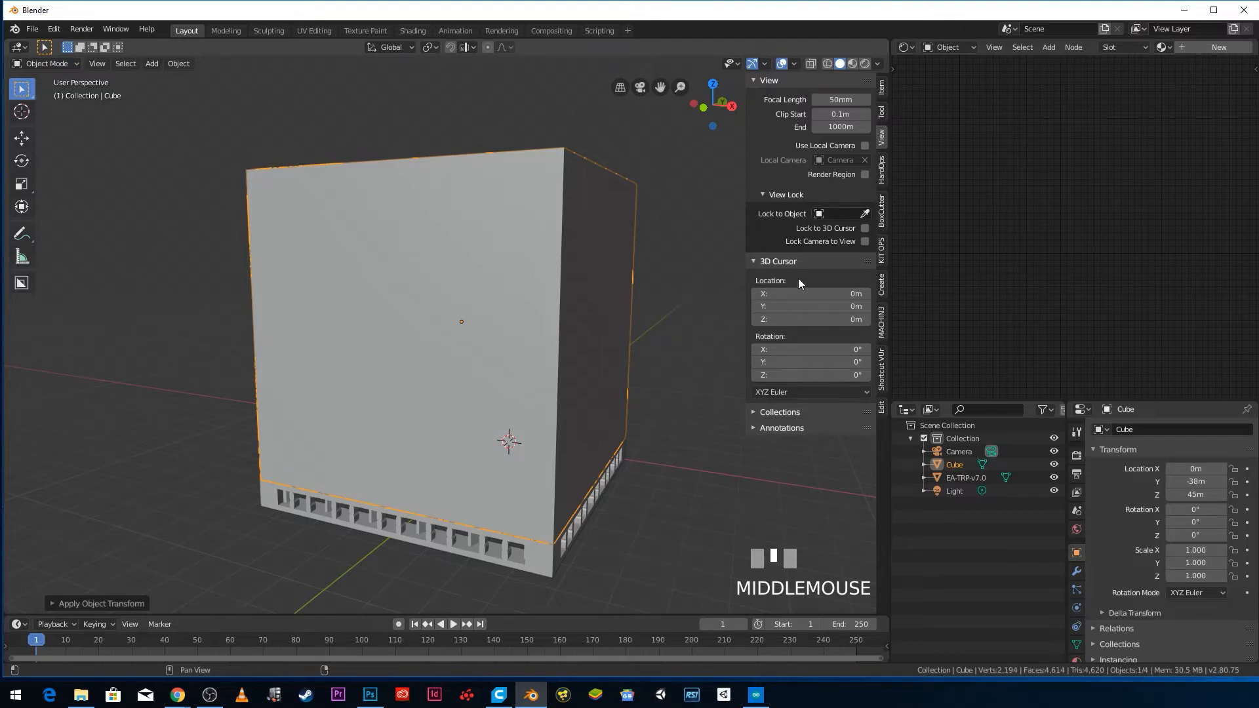
pyautogui.click(881, 88)
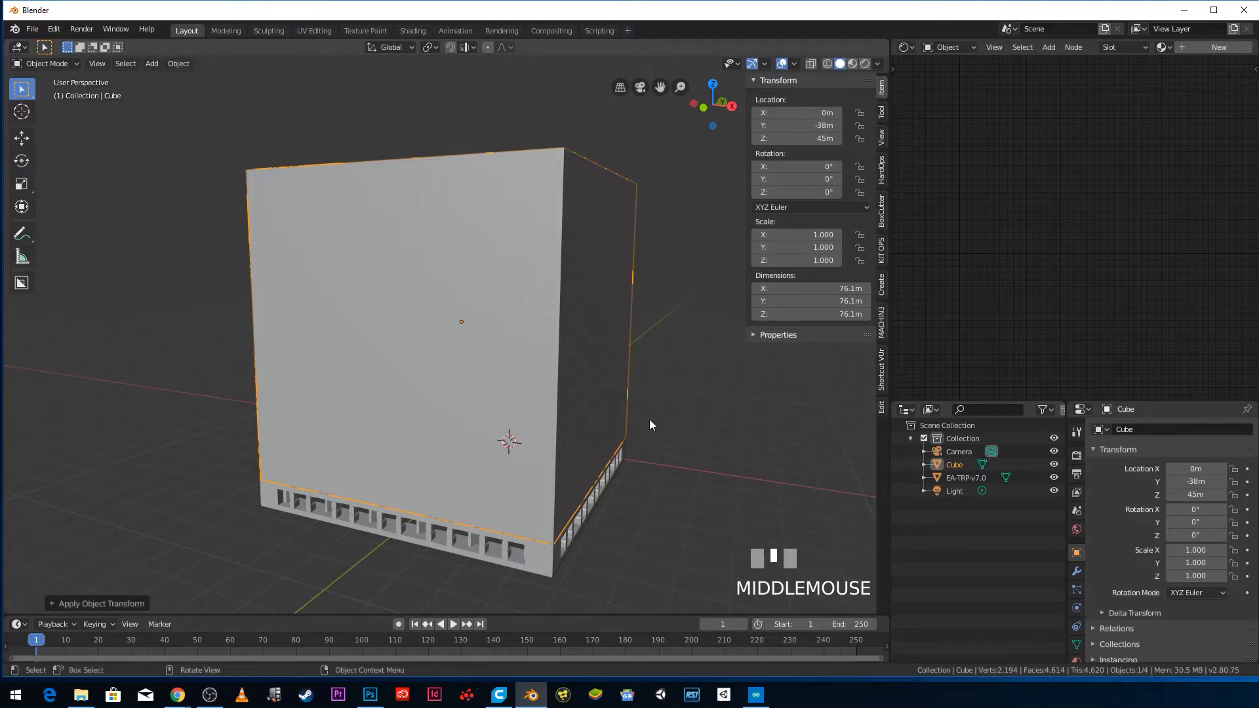
pyautogui.press('s')
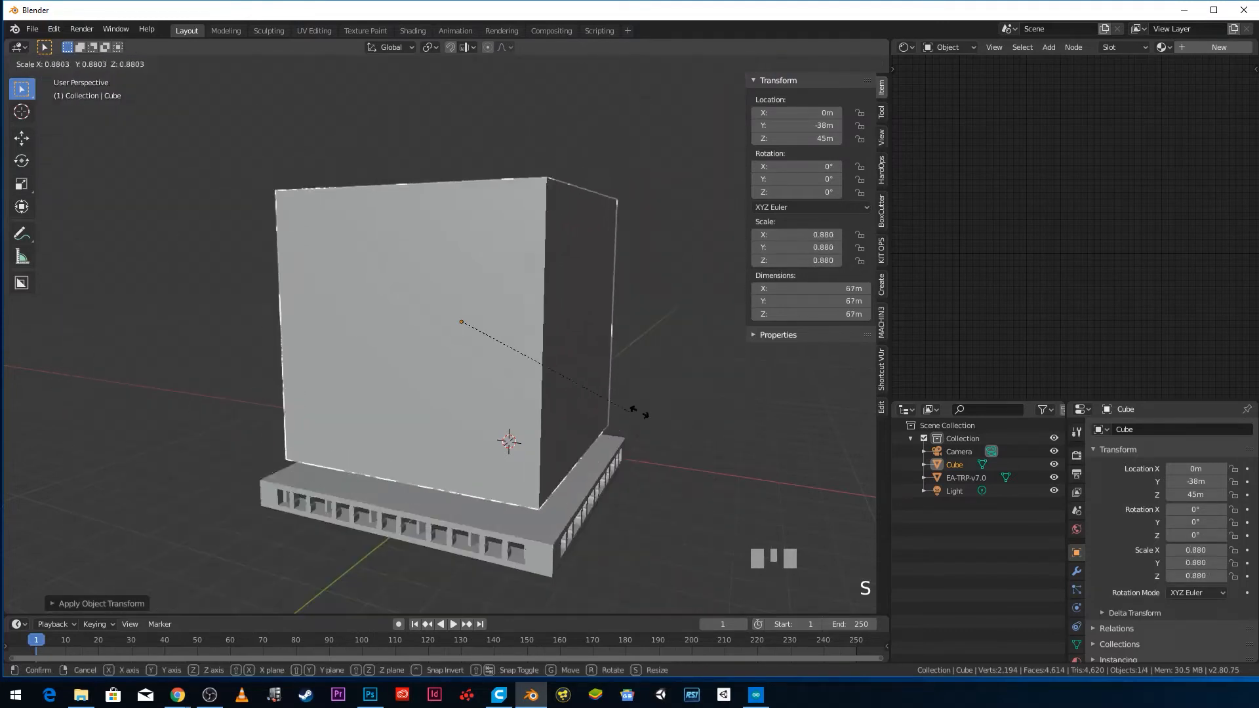
pyautogui.press('Escape')
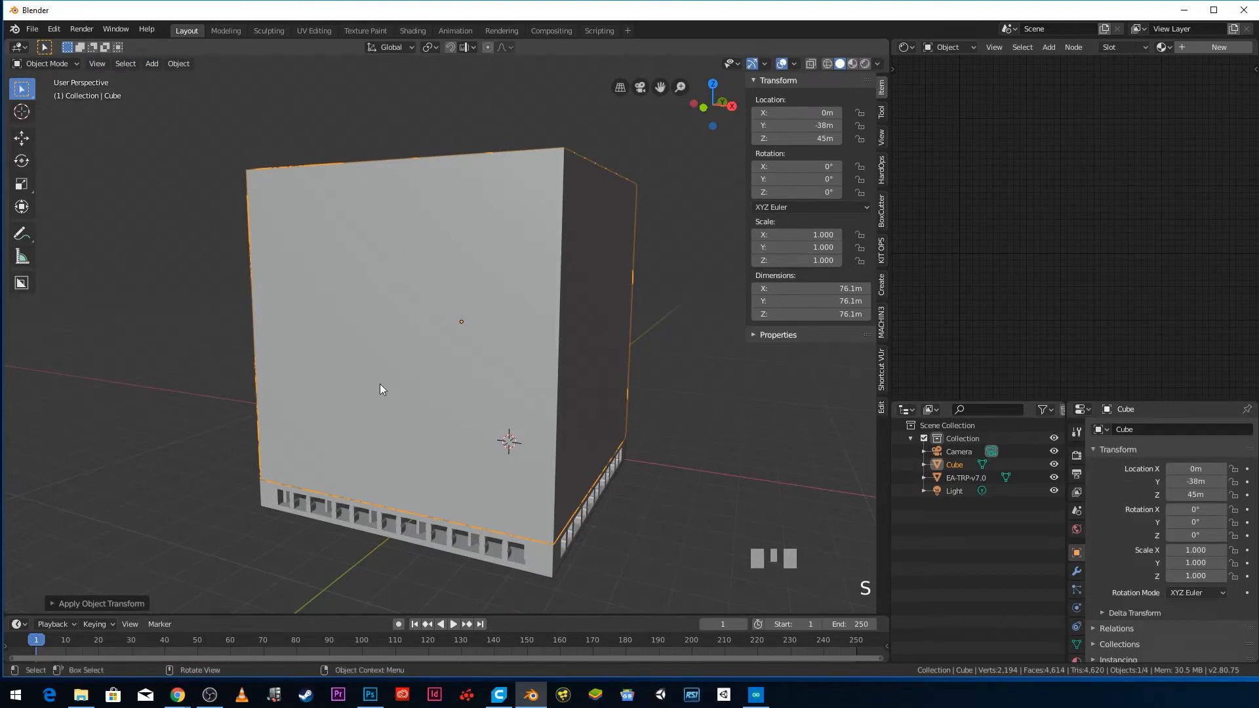
# - In the front view, start a BoxCutter Ngon cut on the cube, outlining a stepped ceiling and a chamfered upper-left corner
pyautogui.press('KP_1')
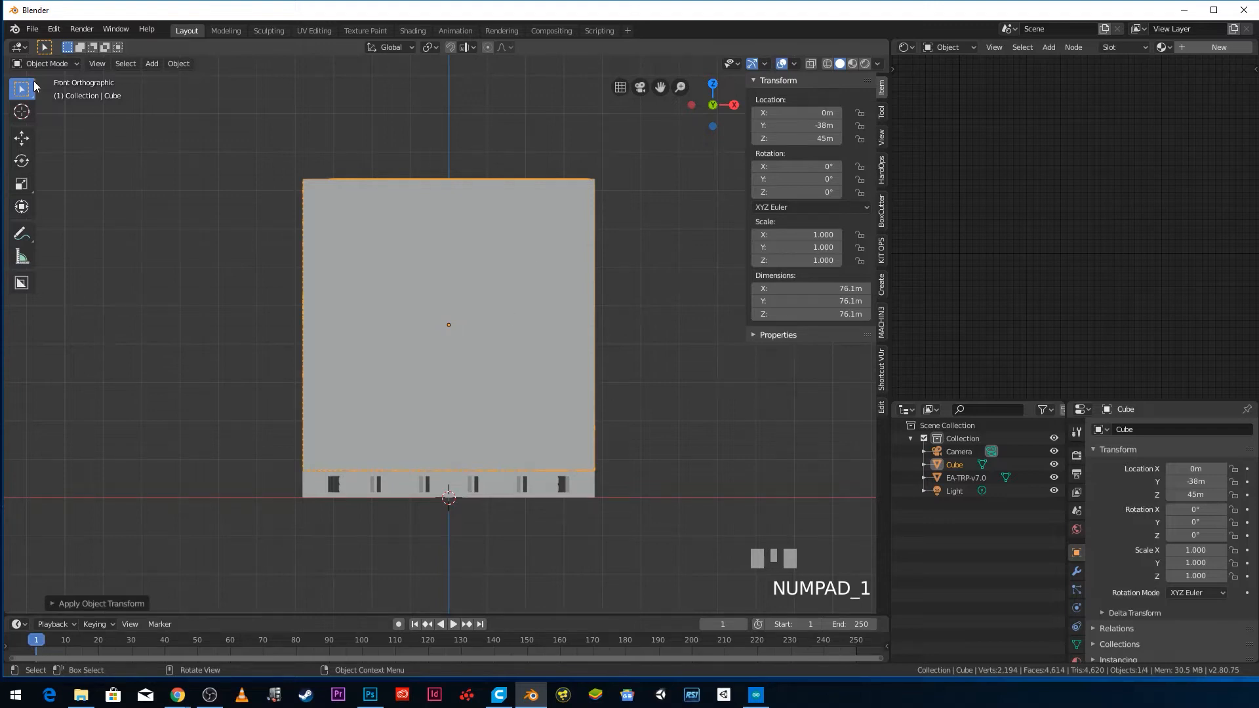
pyautogui.click(21, 284)
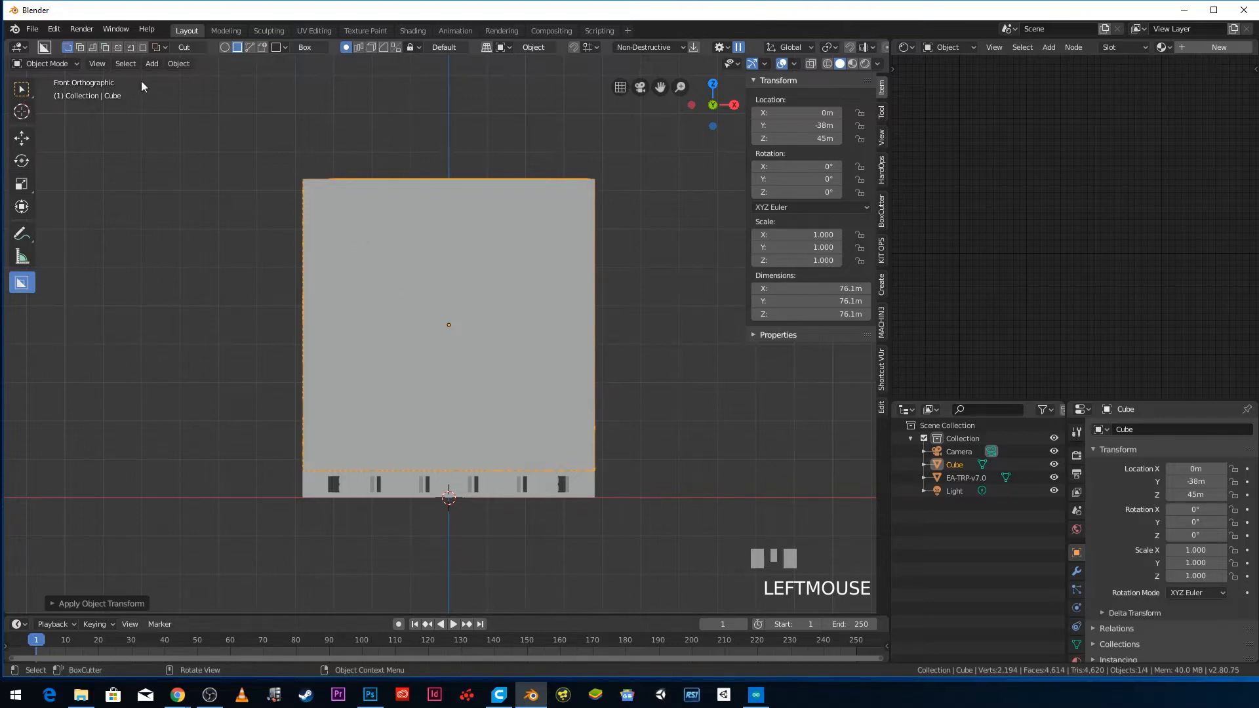
pyautogui.click(250, 48)
pyautogui.moveTo(562, 210)
pyautogui.mouseDown()
pyautogui.moveTo(355, 215)
pyautogui.moveTo(428, 206)
pyautogui.mouseUp()
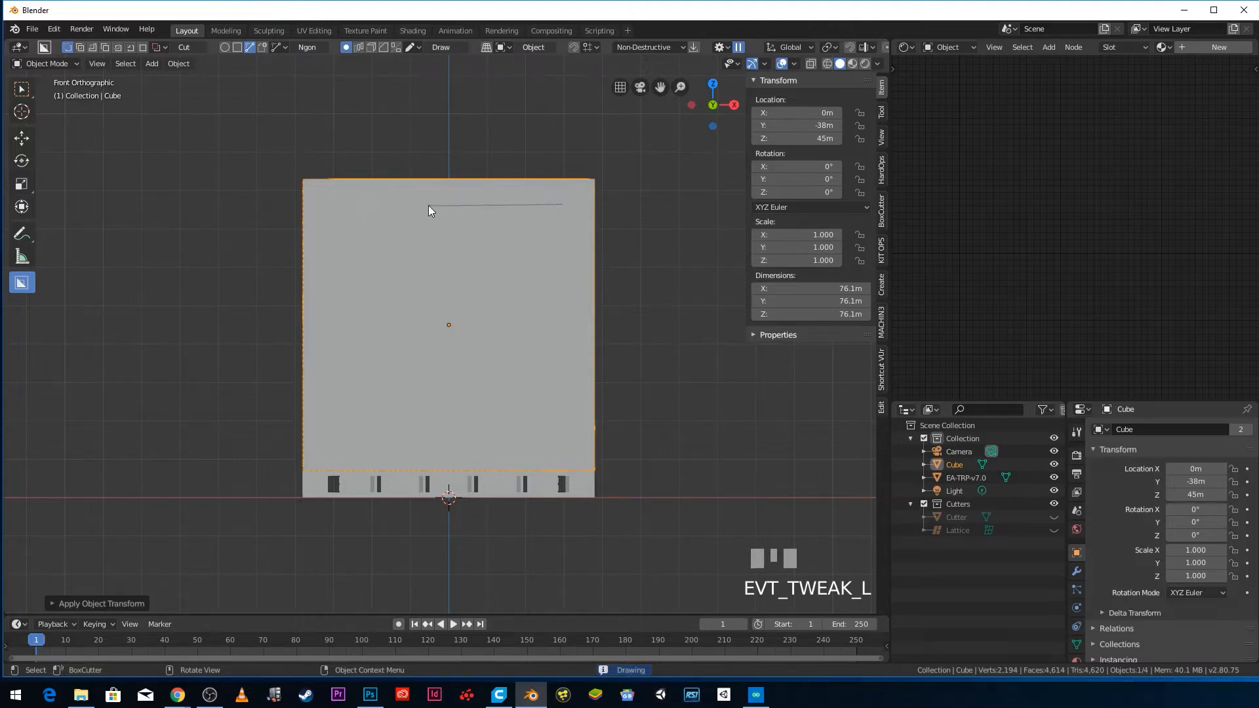
pyautogui.click(417, 199)
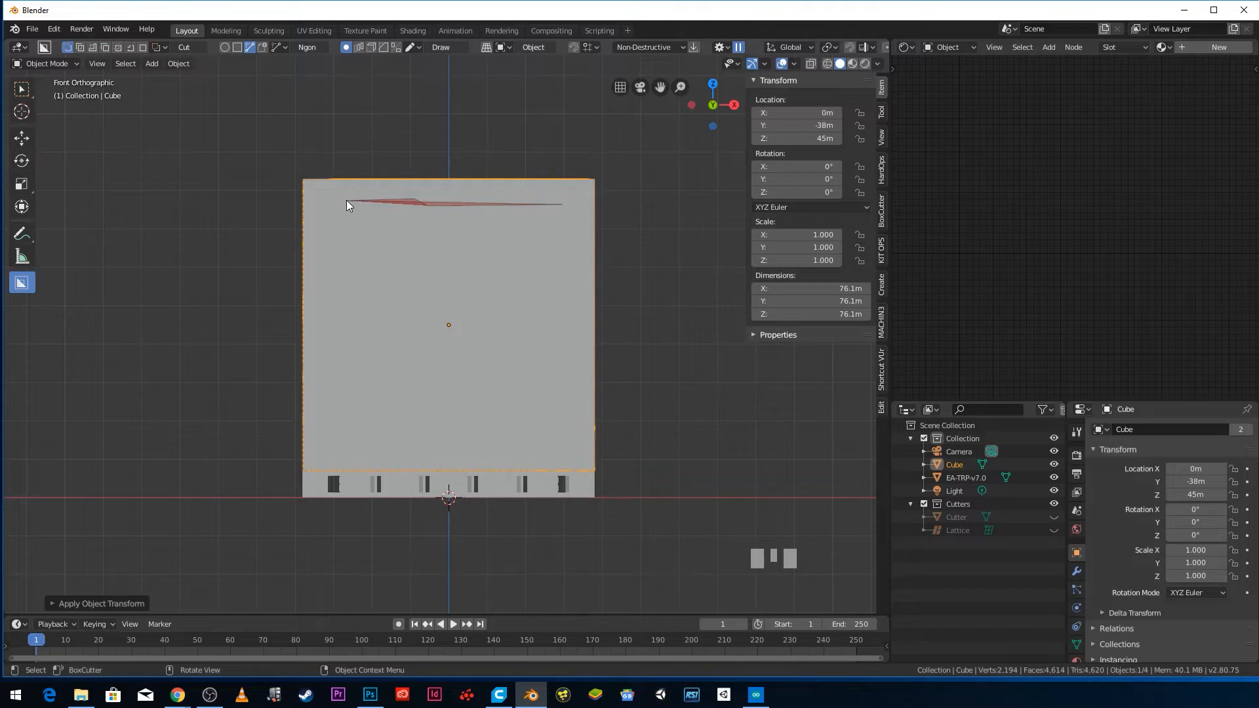
pyautogui.click(345, 199)
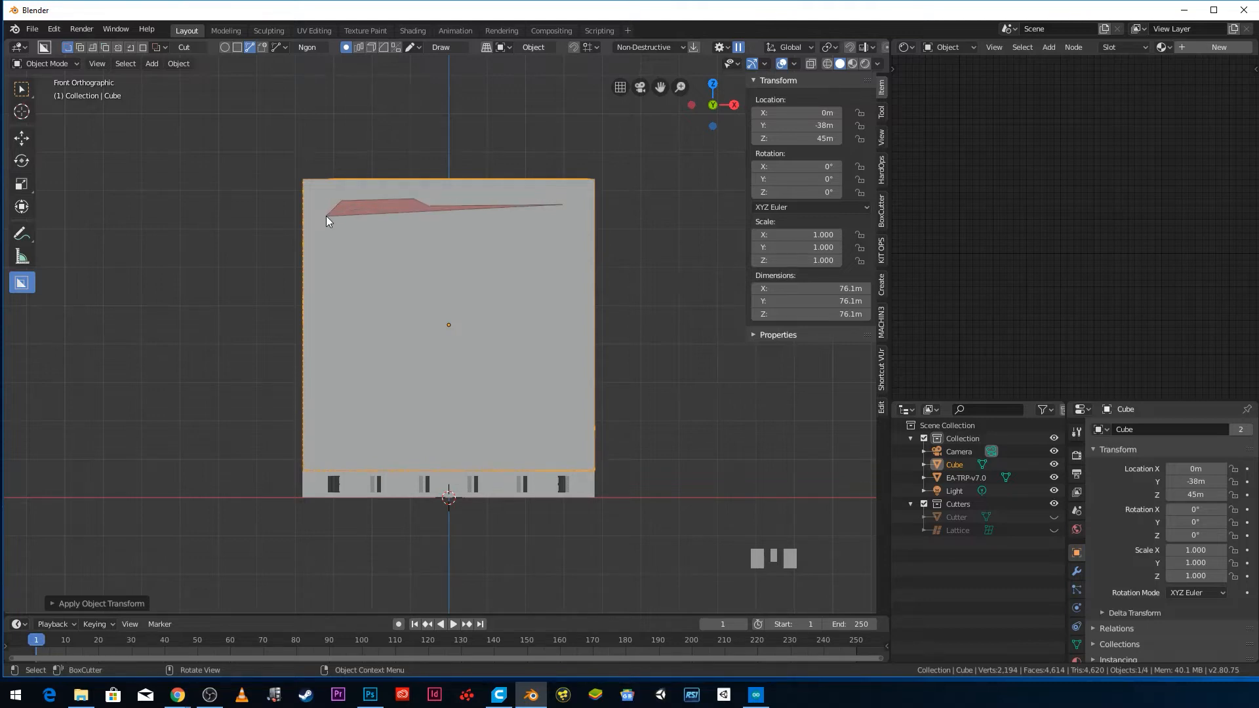
pyautogui.click(326, 217)
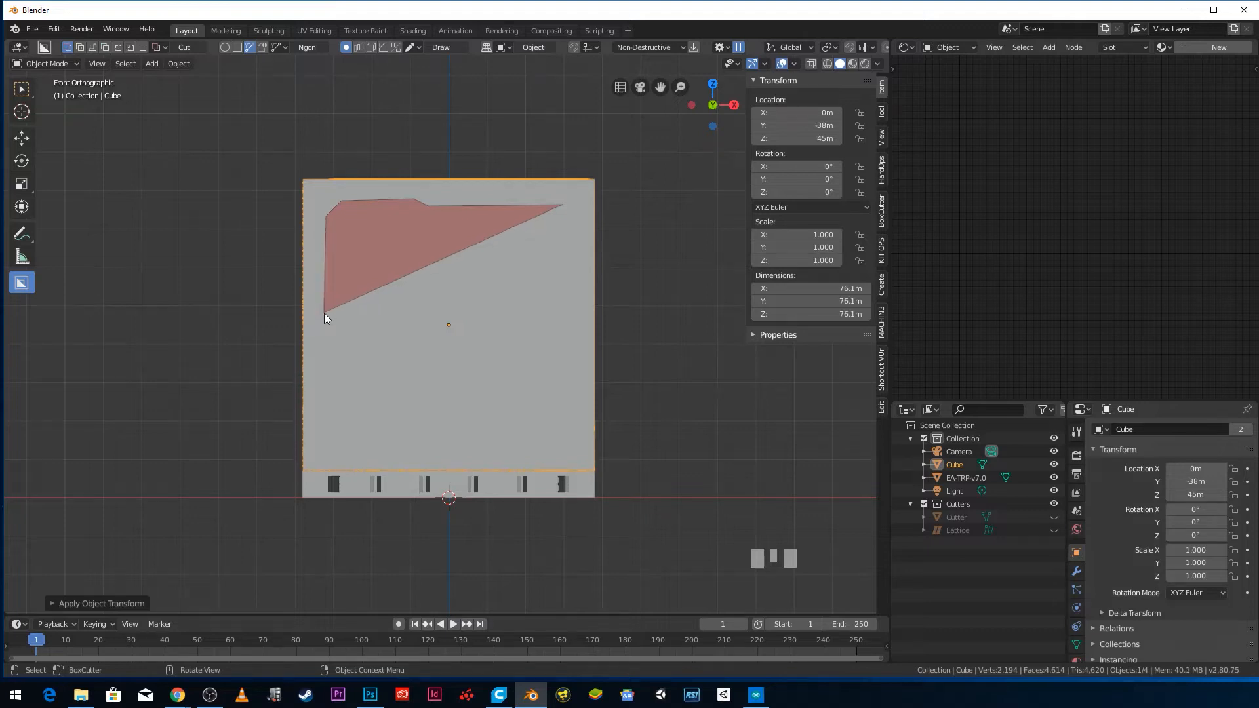
# - Continue the Ngon outline down the cube's left wall with an inward-protruding middle section and a chamfered lower-left corner
pyautogui.click(324, 313)
pyautogui.click(336, 328)
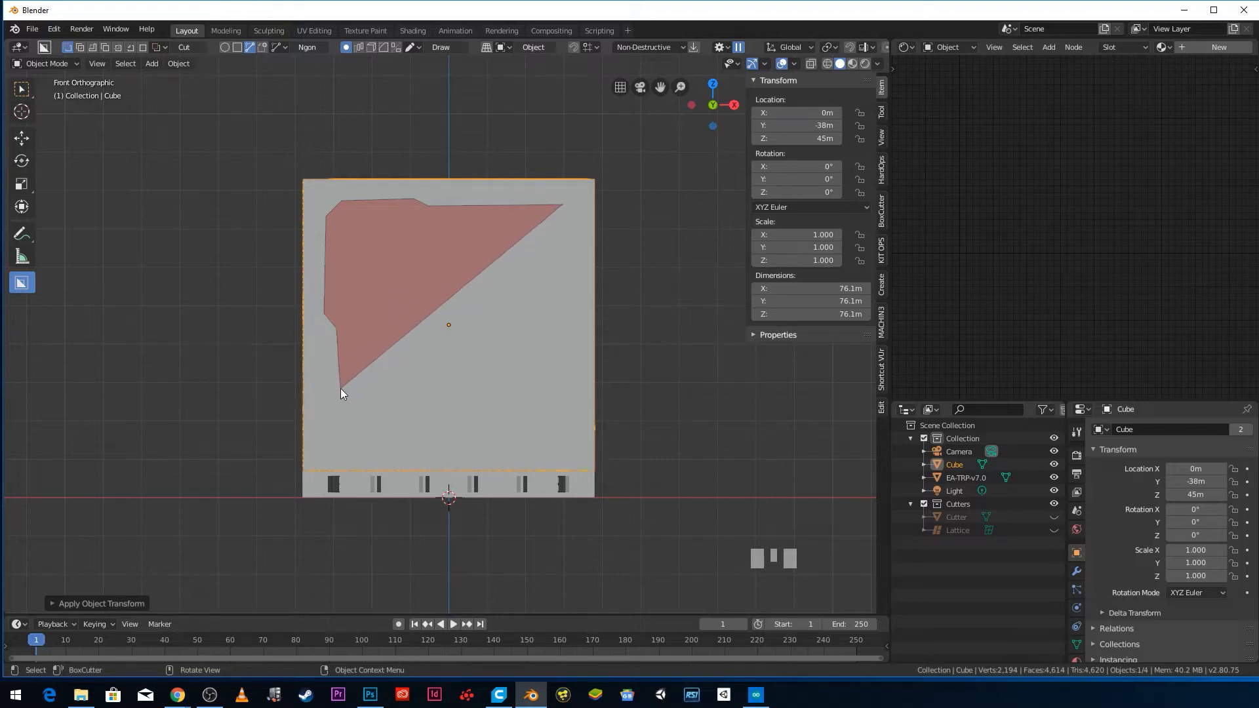
pyautogui.click(336, 389)
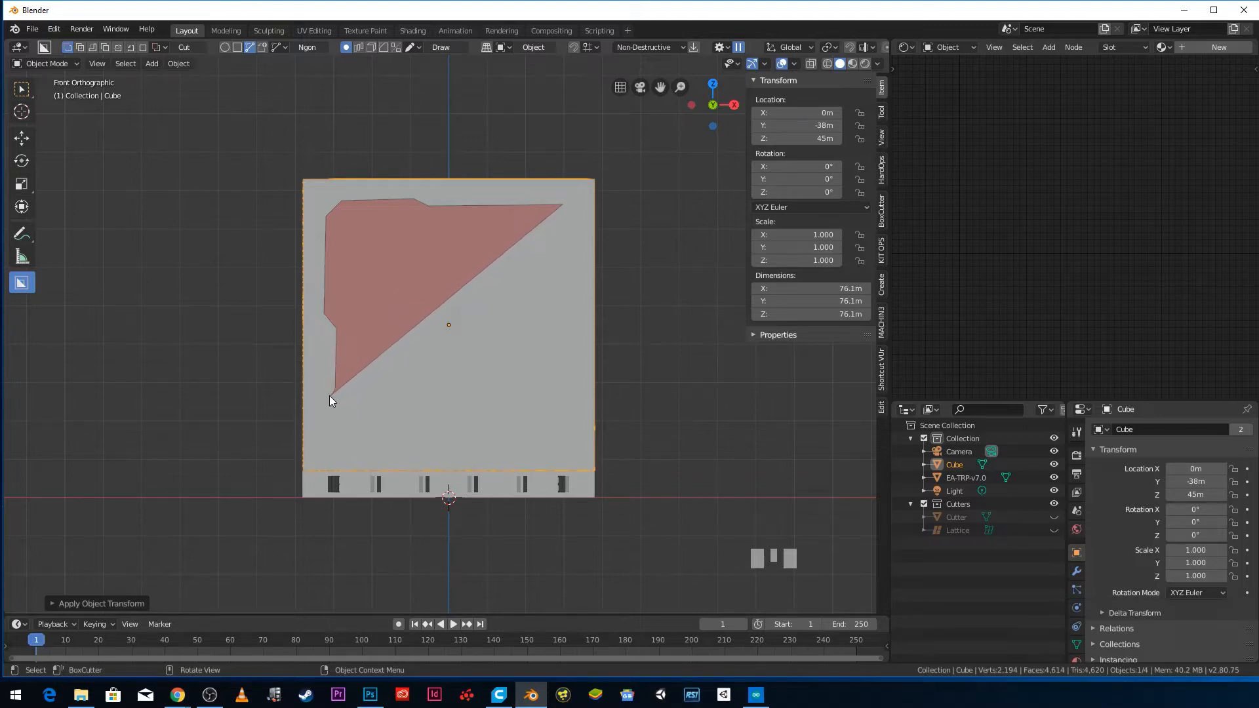
pyautogui.click(323, 430)
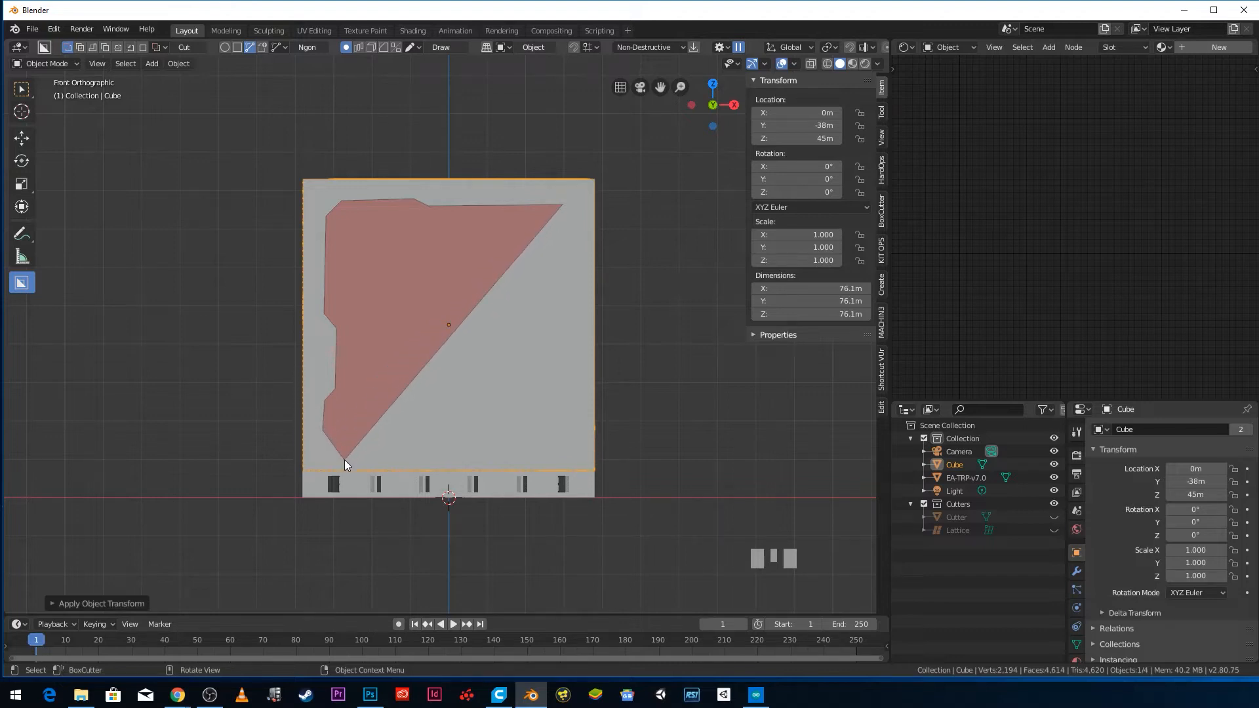
pyautogui.click(345, 459)
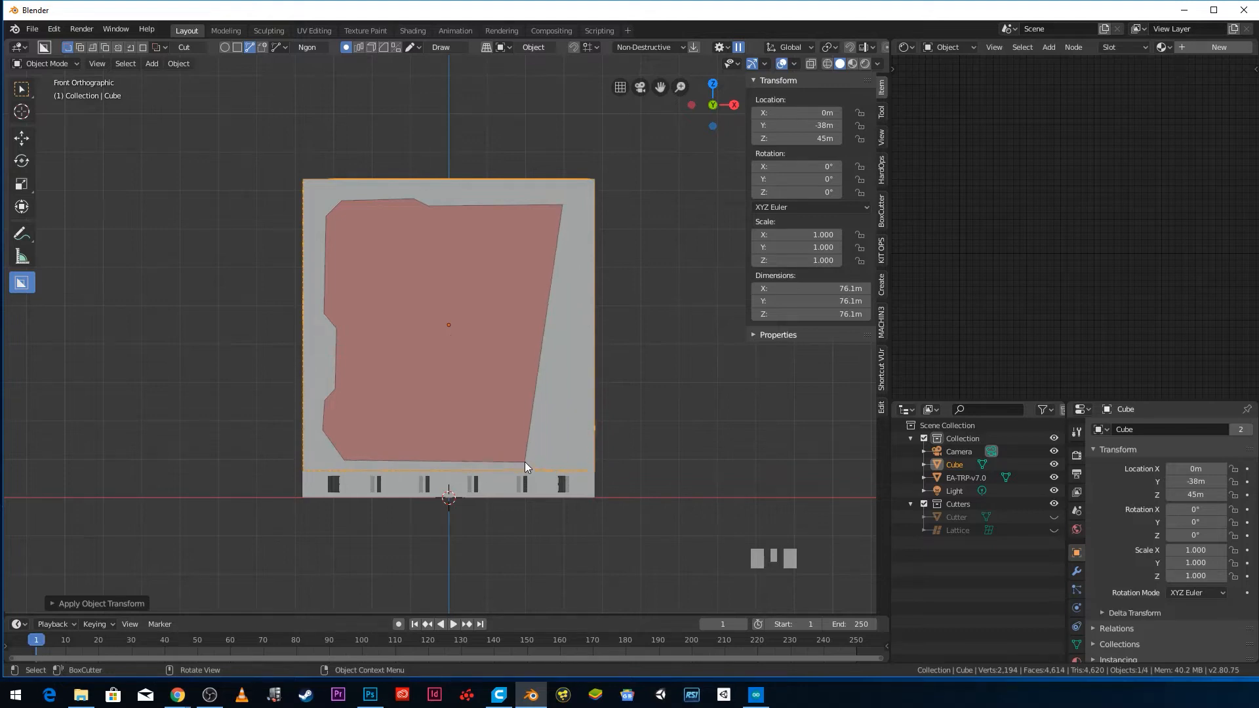
# - Run the Ngon outline along the floor with a small raised step, past the cube's right side and up to ceiling height
pyautogui.click(525, 460)
pyautogui.click(531, 452)
pyautogui.click(614, 452)
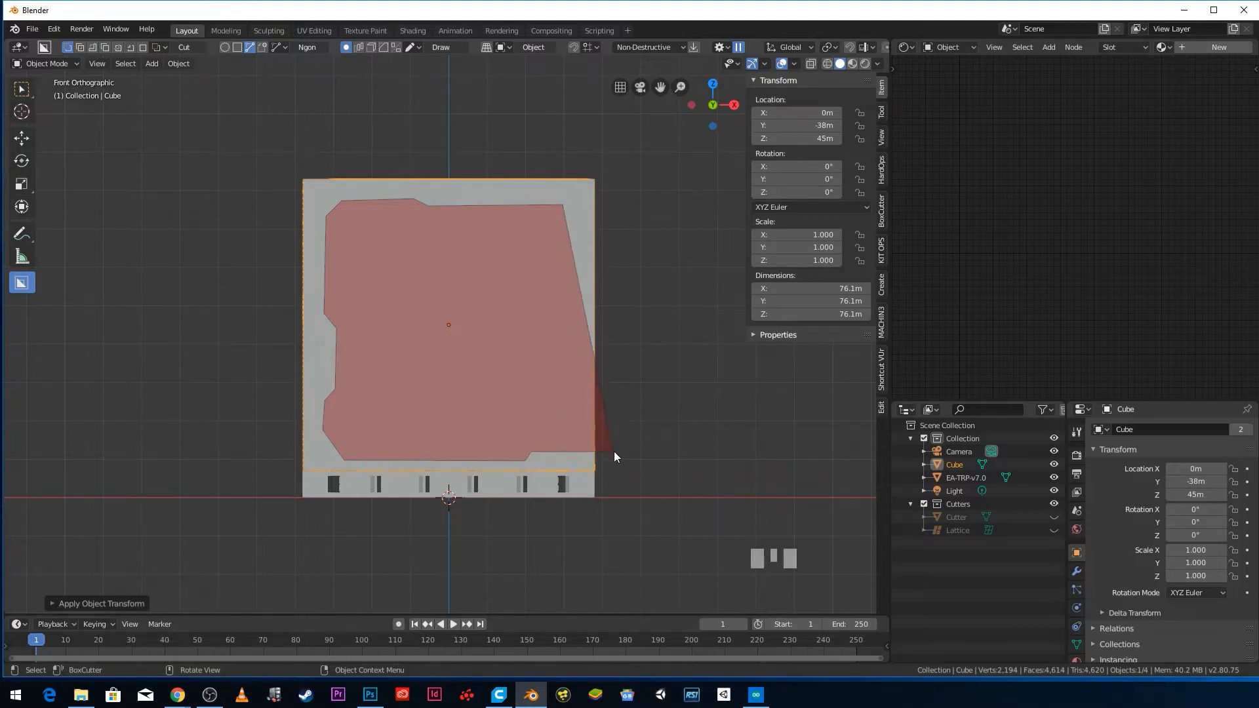
pyautogui.click(623, 210)
# - Extrude the Ngon cutter through the cube's full depth, leaving a floor, one wall and a ceiling
pyautogui.moveTo(621, 211); pyautogui.dragTo(494, 242, button='middle')
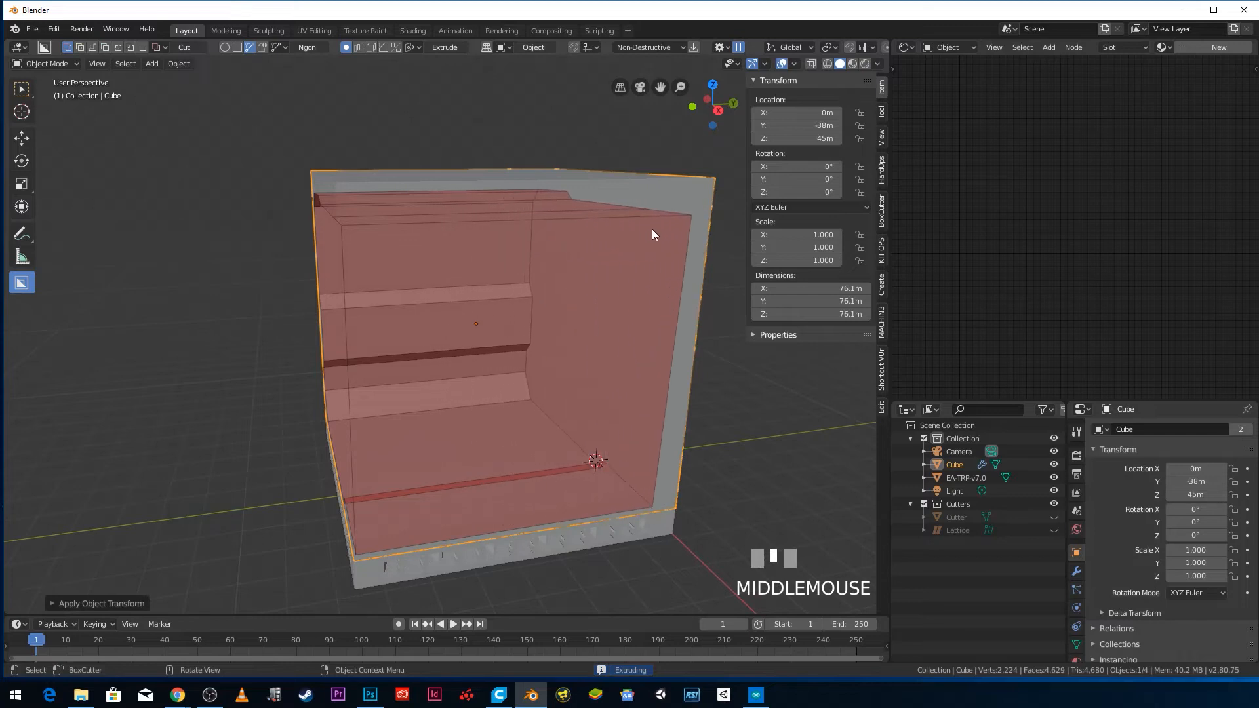
pyautogui.click(702, 227)
pyautogui.scroll(-4, 517, 286)
pyautogui.moveTo(517, 286); pyautogui.dragTo(435, 321, button='middle')
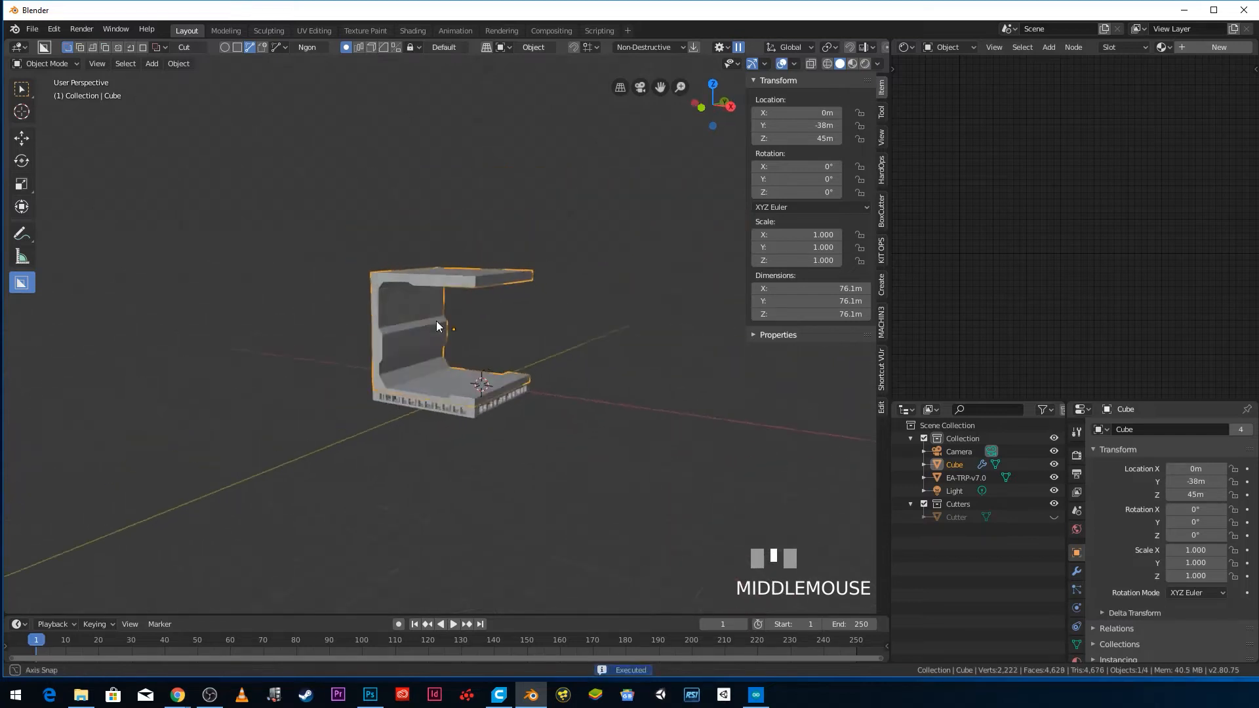
pyautogui.scroll(5, 478, 346)
pyautogui.moveTo(485, 357); pyautogui.dragTo(456, 350, button='middle')
pyautogui.moveTo(469, 416)
pyautogui.keyDown('shift'); pyautogui.mouseDown(button='middle')
pyautogui.moveTo(491, 472)
pyautogui.moveTo(446, 422)
pyautogui.mouseUp(button='middle'); pyautogui.keyUp('shift')
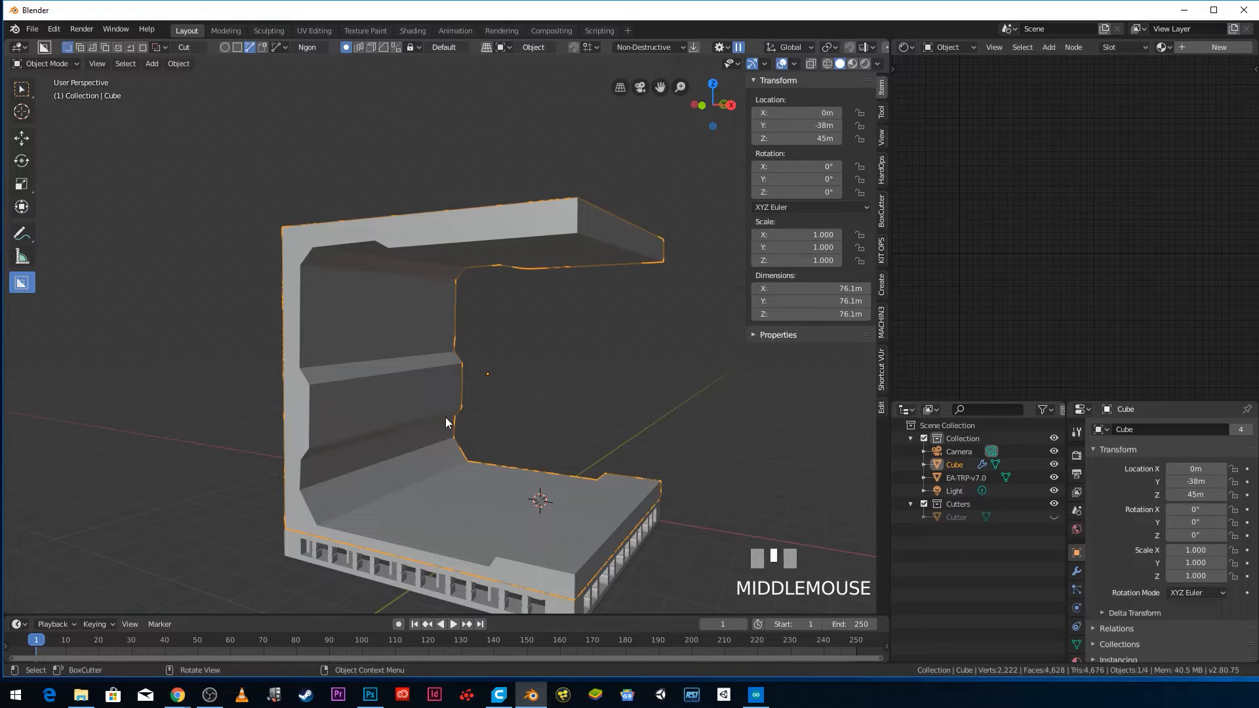
# - Examine the carved corridor section on the tile from the front, side and above
pyautogui.moveTo(358, 382); pyautogui.dragTo(396, 372, button='middle')
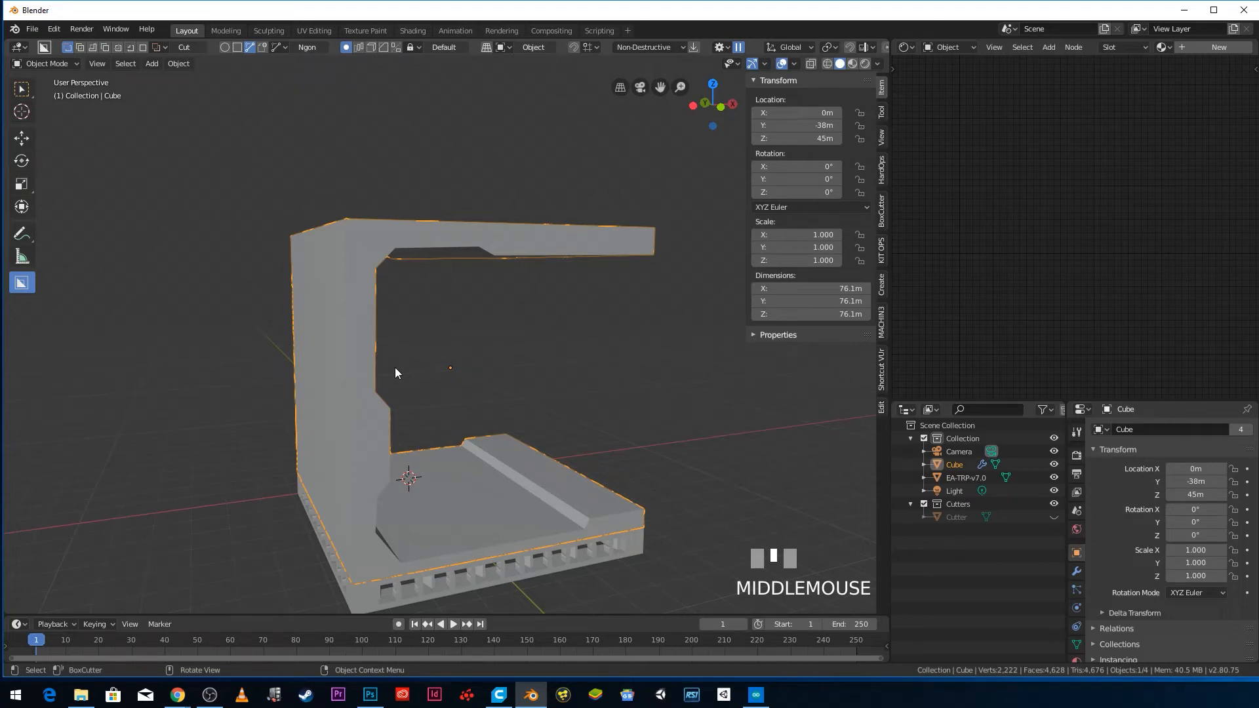
pyautogui.moveTo(500, 265); pyautogui.dragTo(530, 245, button='middle')
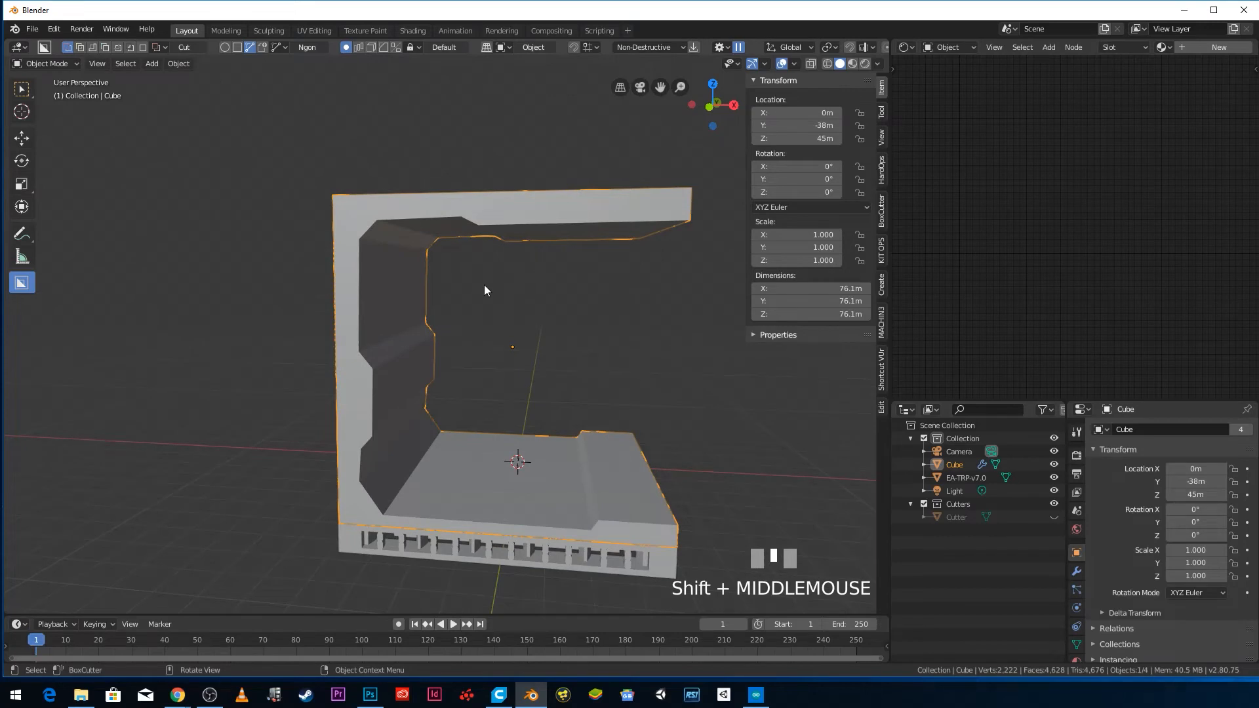
pyautogui.moveTo(485, 286); pyautogui.dragTo(416, 284, button='middle')
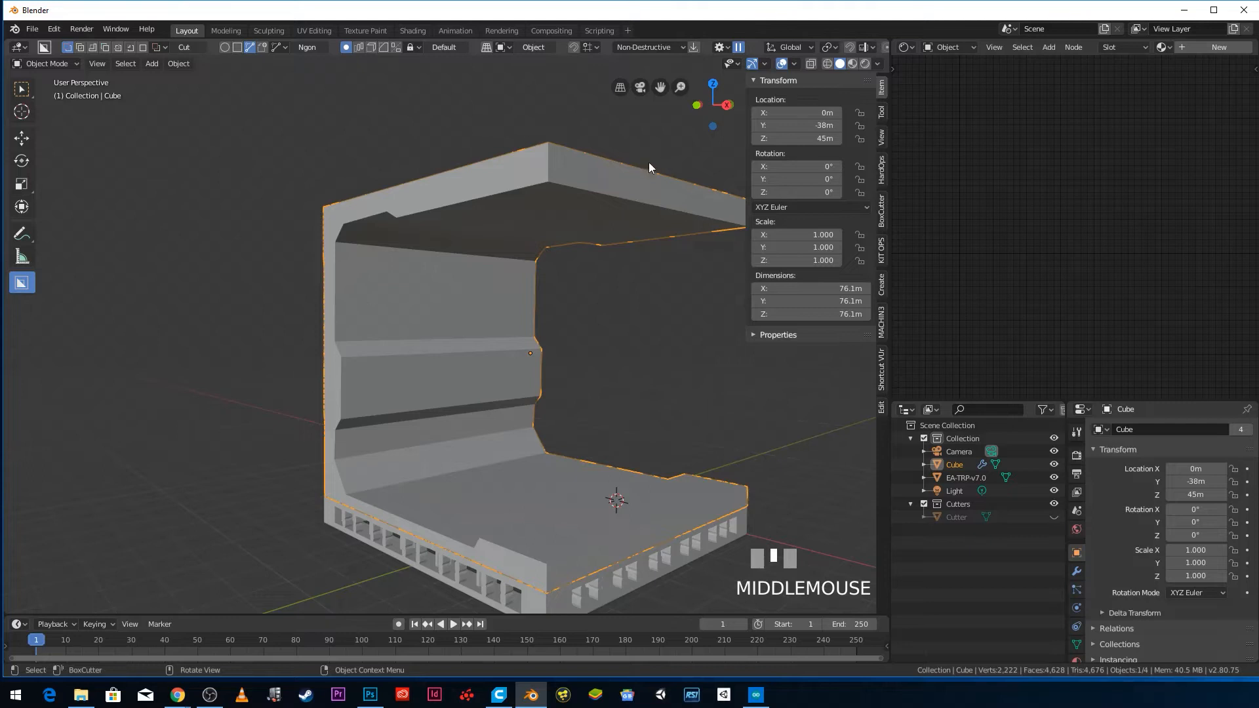
pyautogui.moveTo(374, 356); pyautogui.dragTo(446, 338, button='middle')
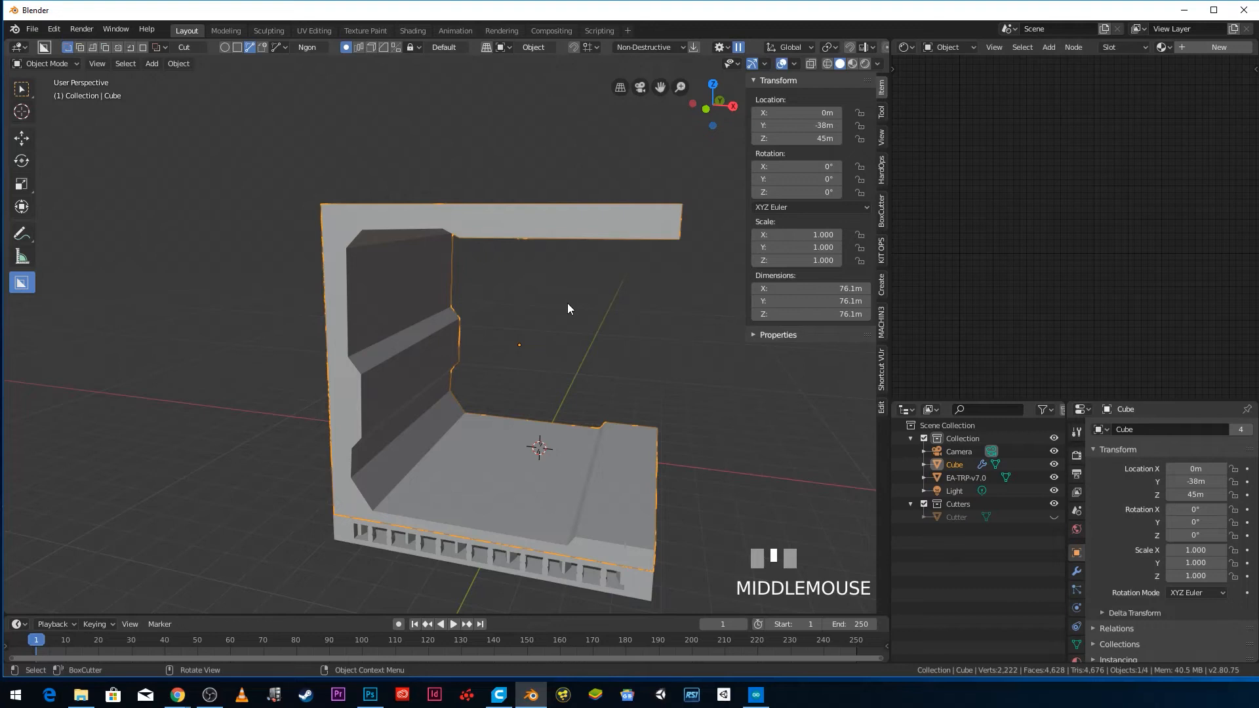
pyautogui.moveTo(572, 524); pyautogui.dragTo(529, 489, button='middle')
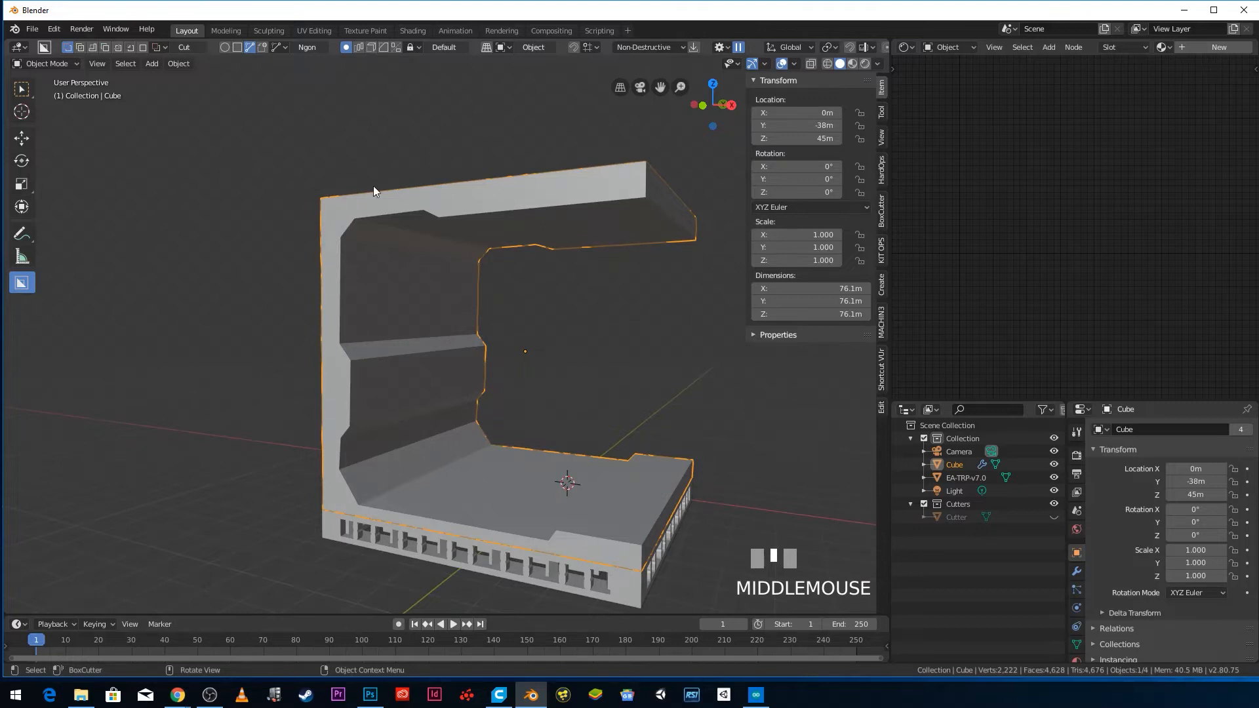
pyautogui.scroll(-4, 551, 262)
pyautogui.moveTo(478, 283)
pyautogui.mouseDown(button='middle')
pyautogui.moveTo(442, 309)
pyautogui.moveTo(497, 271)
pyautogui.mouseUp(button='middle')
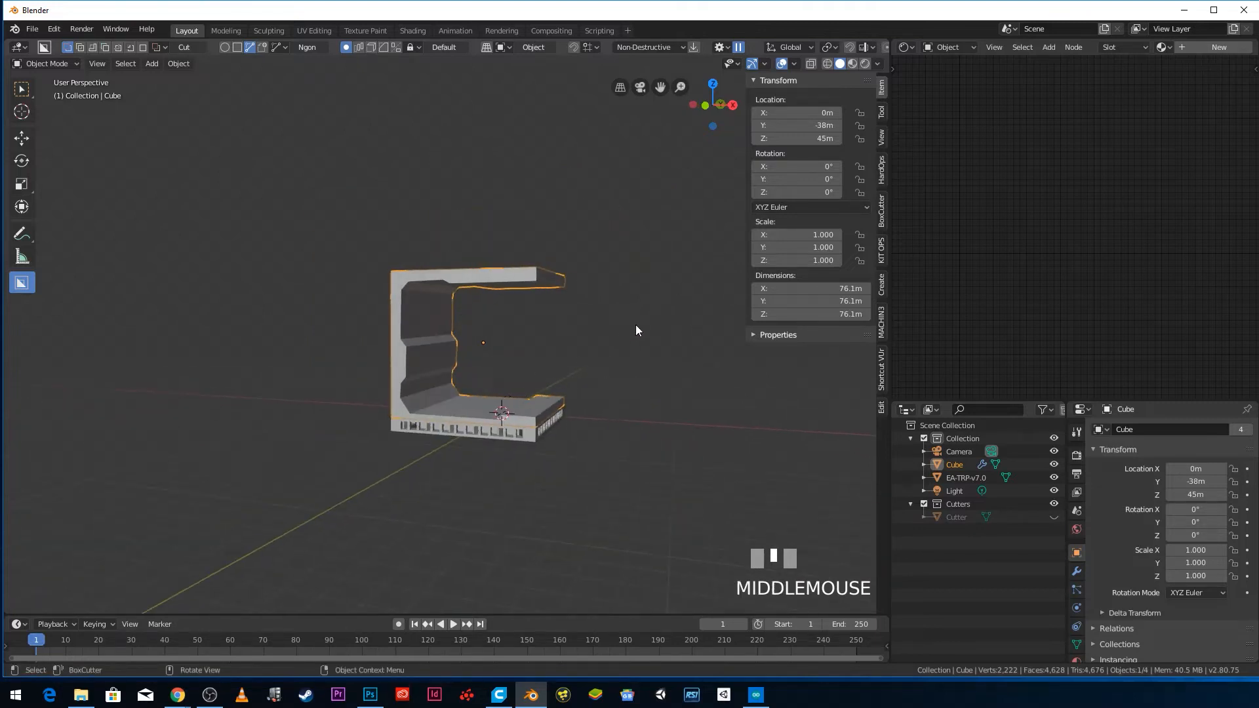
pyautogui.moveTo(546, 361)
pyautogui.mouseDown(button='middle')
pyautogui.moveTo(476, 382)
pyautogui.moveTo(536, 425)
pyautogui.moveTo(550, 374)
pyautogui.mouseUp(button='middle')
pyautogui.scroll(2, 553, 323)
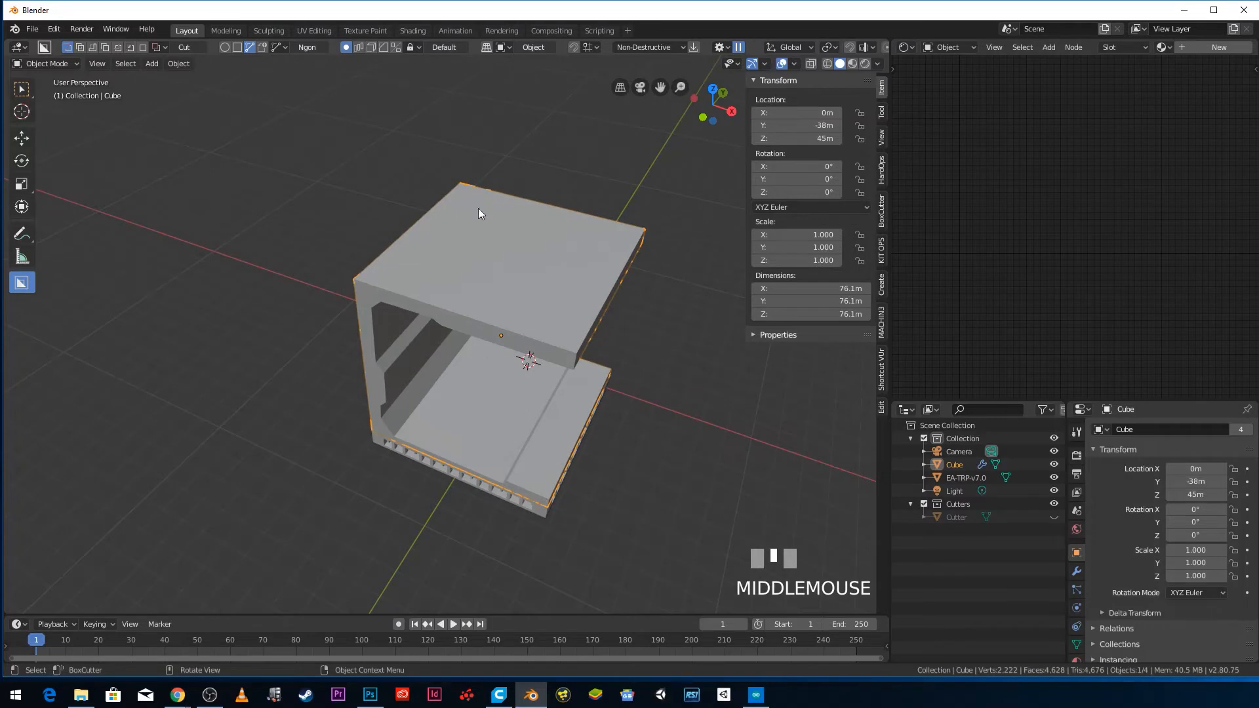
pyautogui.moveTo(518, 369); pyautogui.dragTo(474, 362, button='middle')
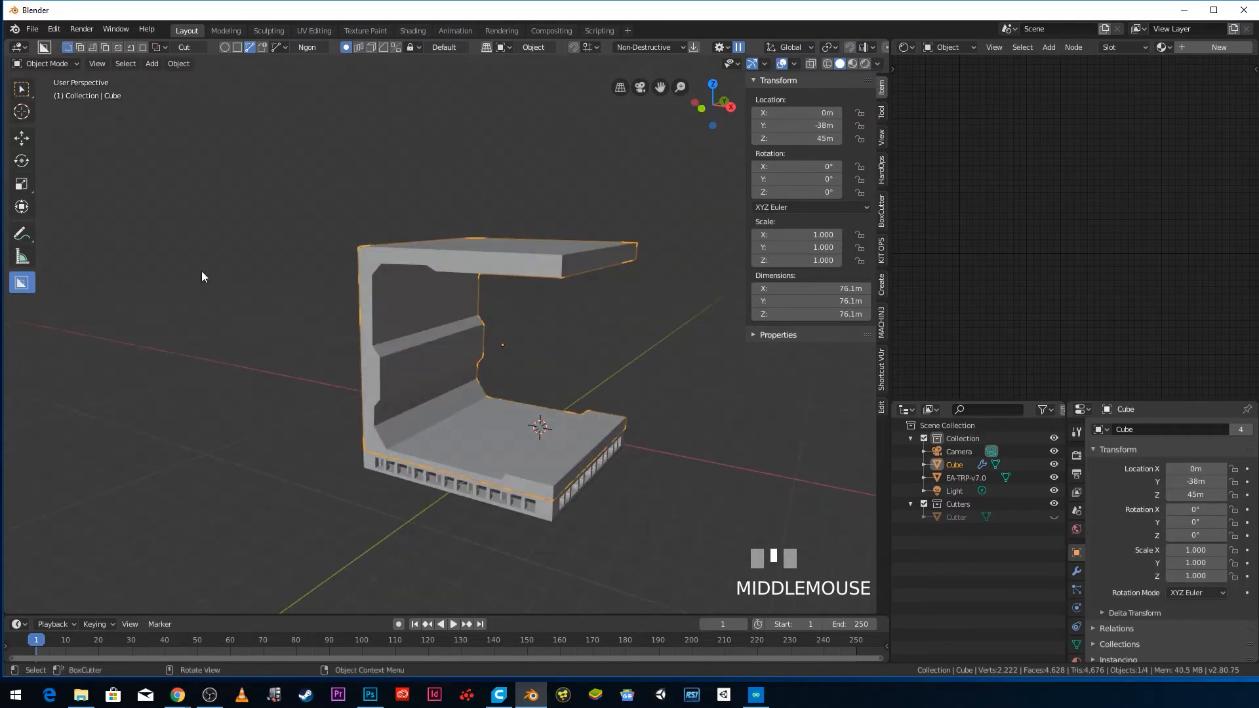
# - Import the STL model Vera.stl from the STL Models\Characters folder as a scale reference
pyautogui.click(33, 29)
pyautogui.moveTo(59, 221)
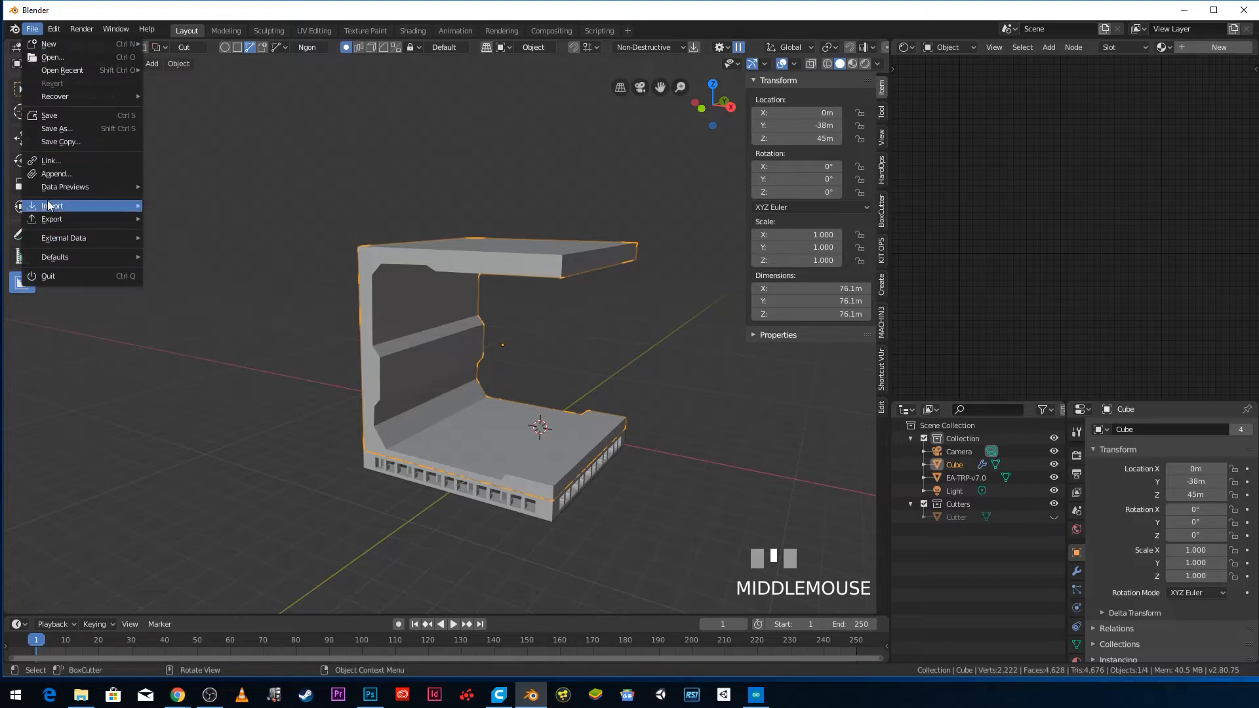
pyautogui.click(257, 302)
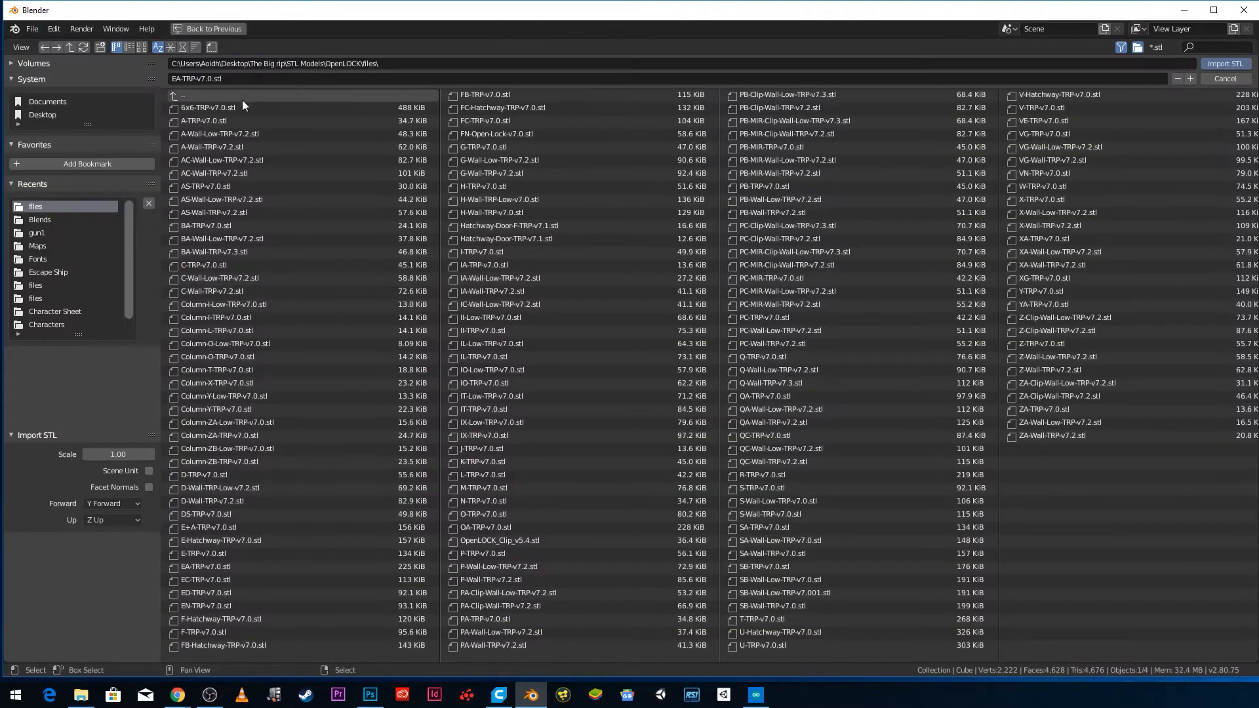
pyautogui.click(217, 97)
pyautogui.click(218, 97)
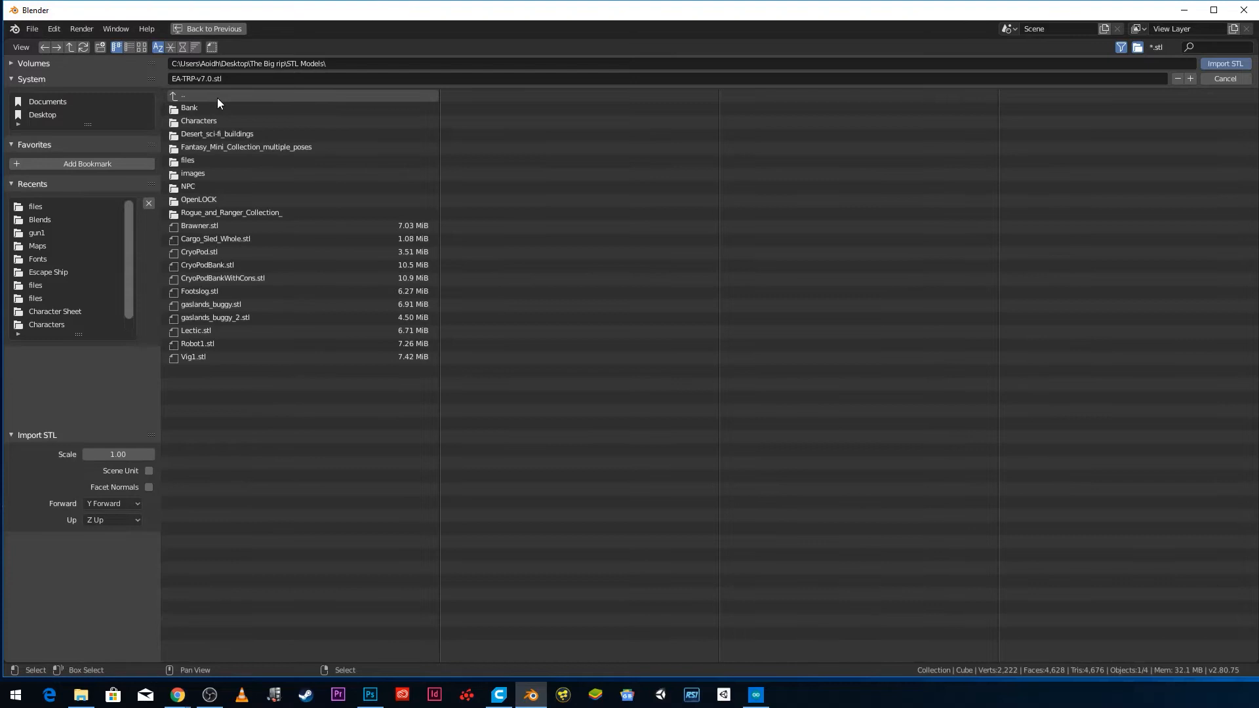
pyautogui.click(217, 118)
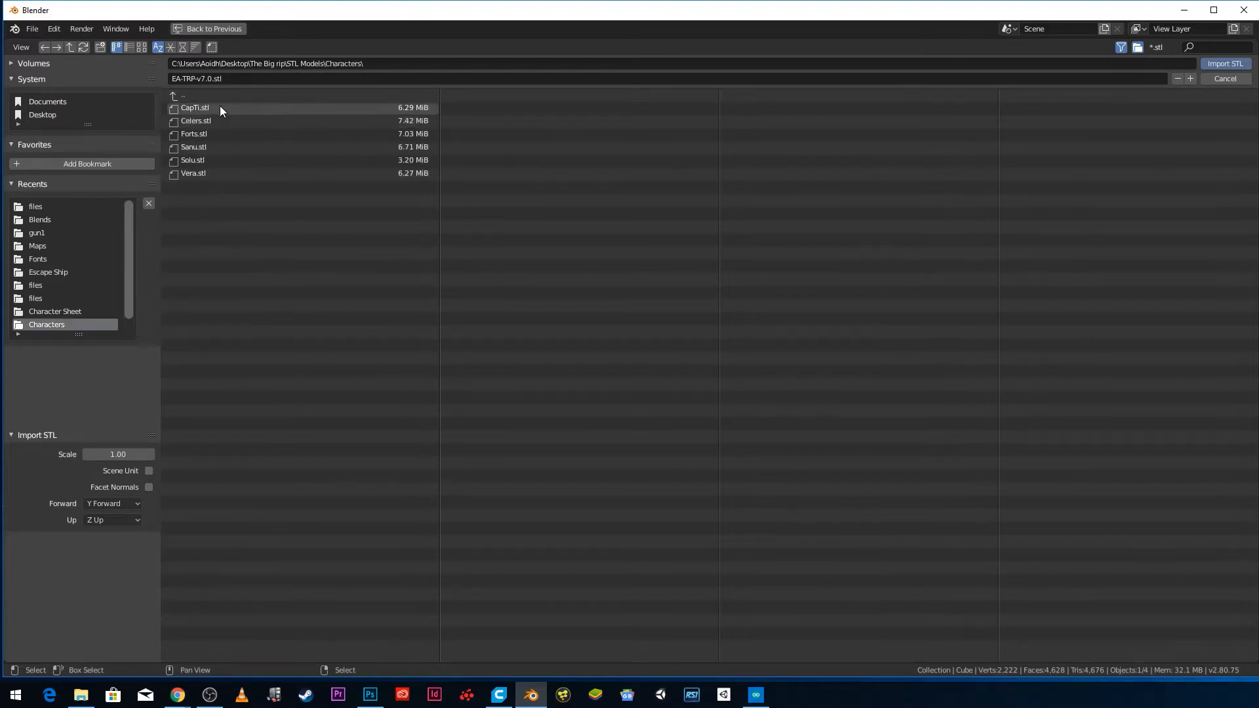
pyautogui.click(213, 172)
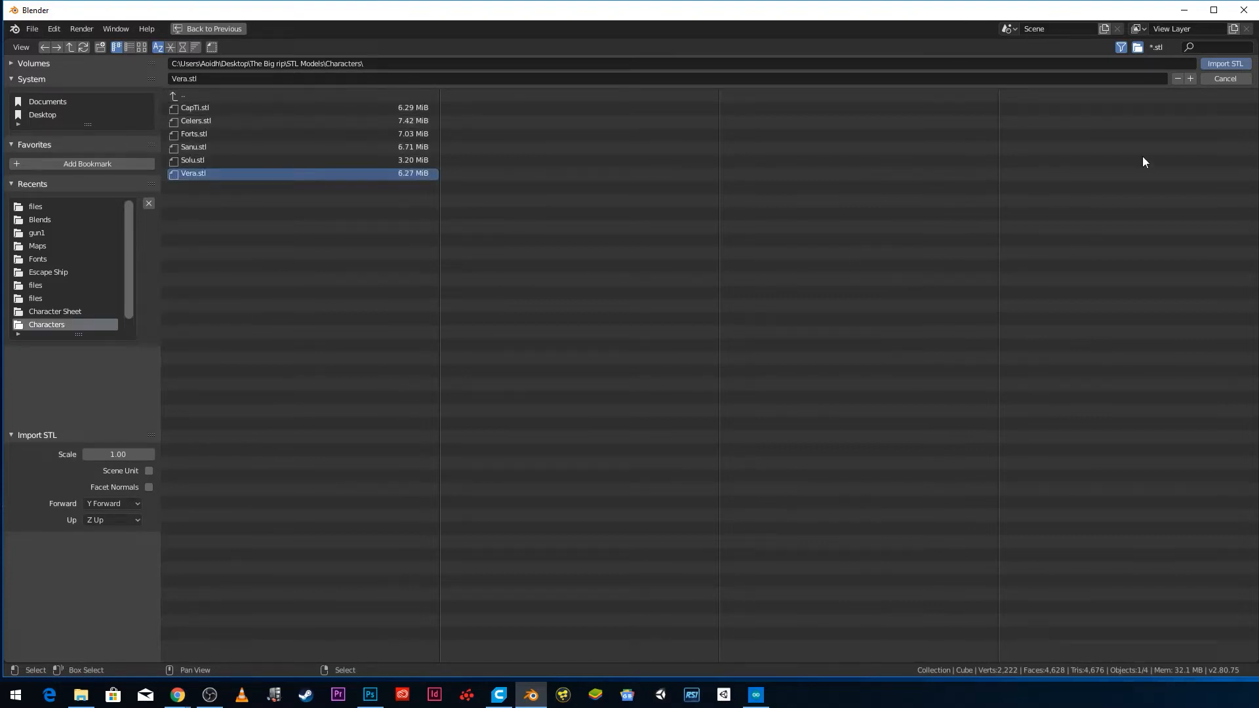
pyautogui.click(1226, 63)
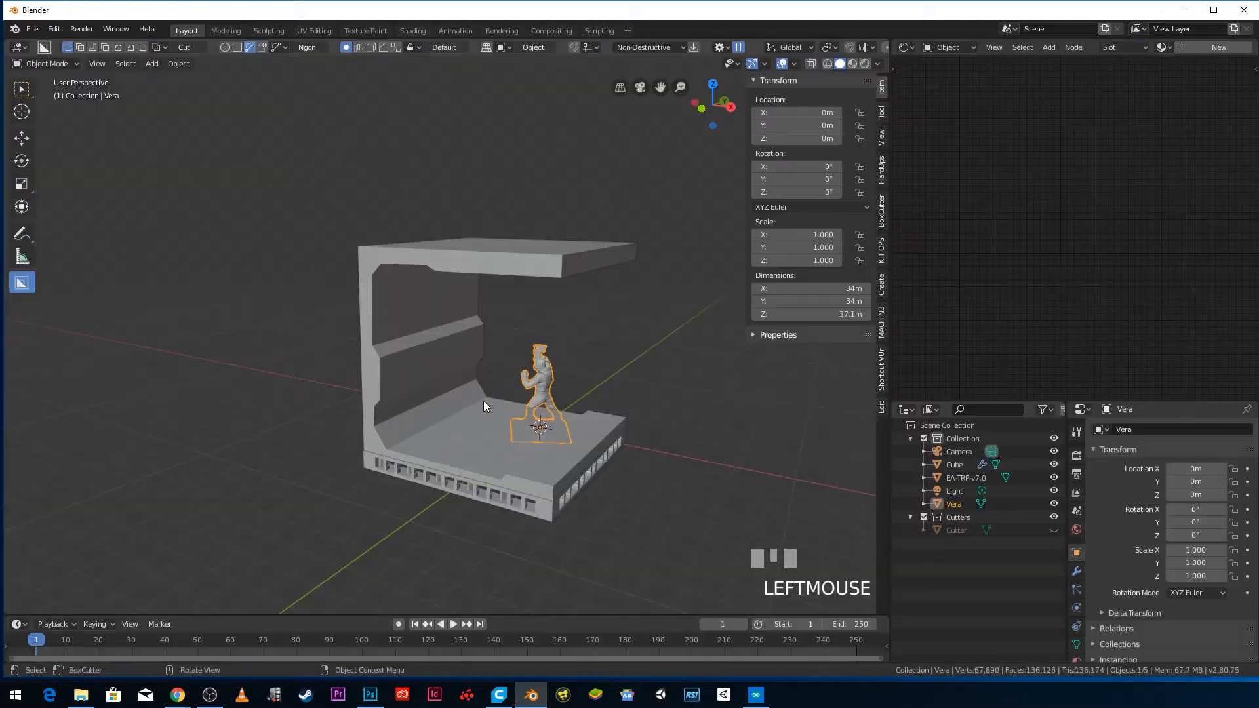
# - In the front view, raise the Vera figure along Z to about 11.6 m, onto the corridor floor
pyautogui.moveTo(525, 392); pyautogui.dragTo(471, 439, button='middle')
pyautogui.scroll(5, 490, 442)
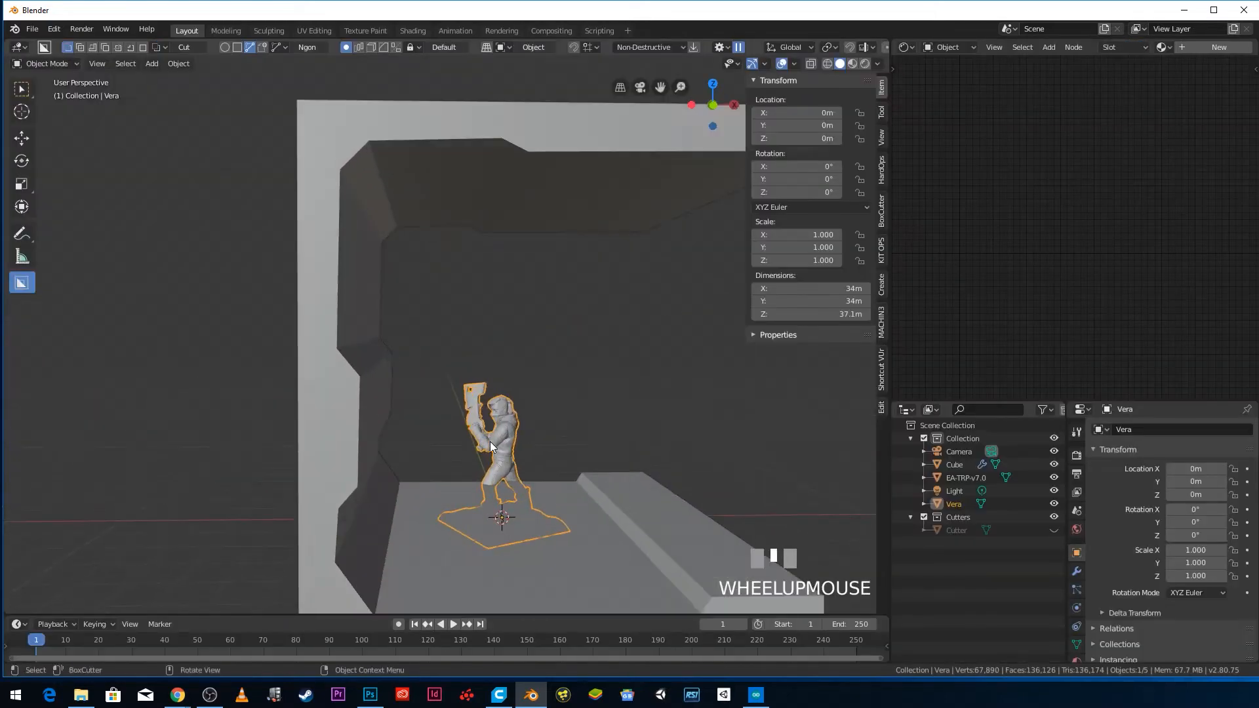
pyautogui.press('KP_1')
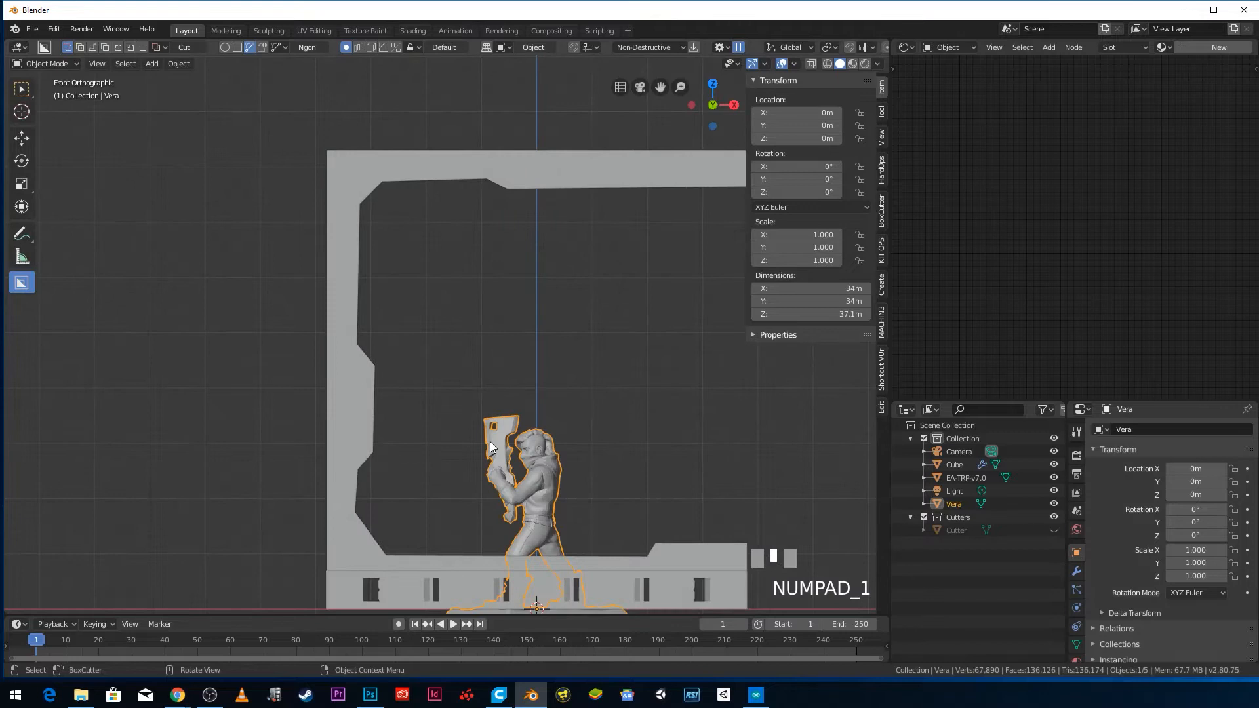
pyautogui.press('g')
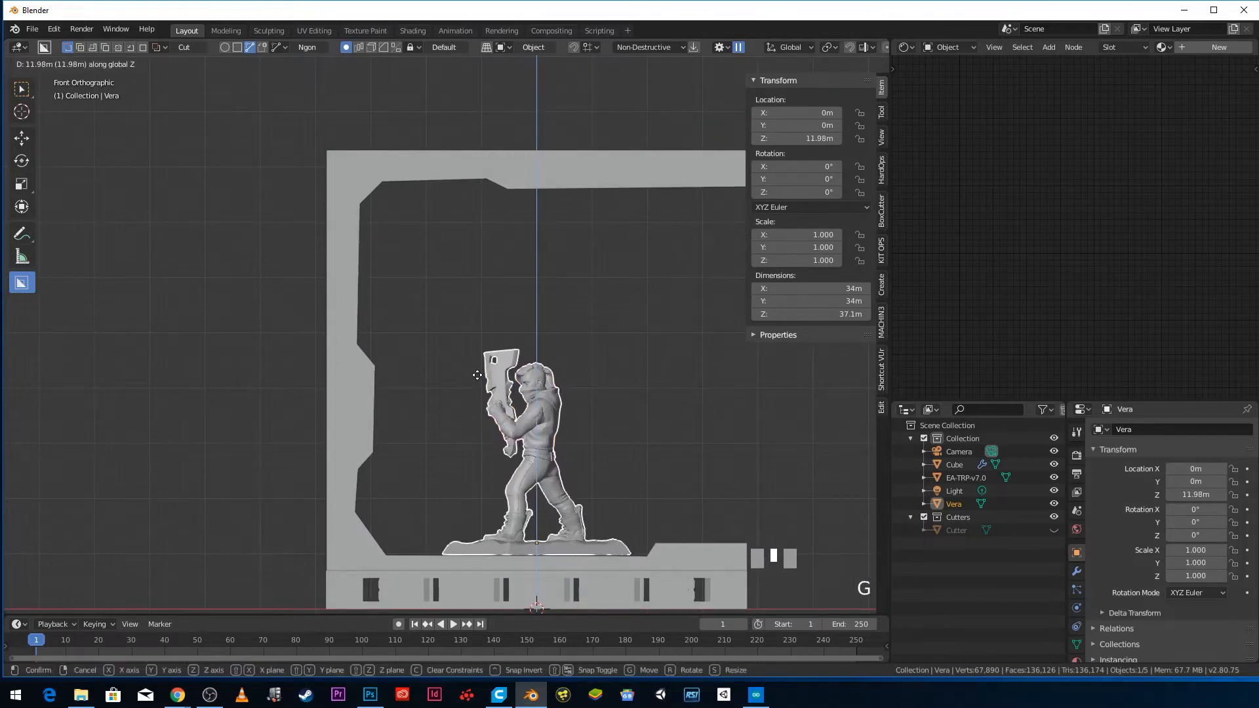
pyautogui.click(518, 436)
# - Move the Vera figure along Y to about -26.2 m so it stands inside the corridor
pyautogui.scroll(-3, 528, 426)
pyautogui.moveTo(527, 426); pyautogui.dragTo(660, 471, button='middle')
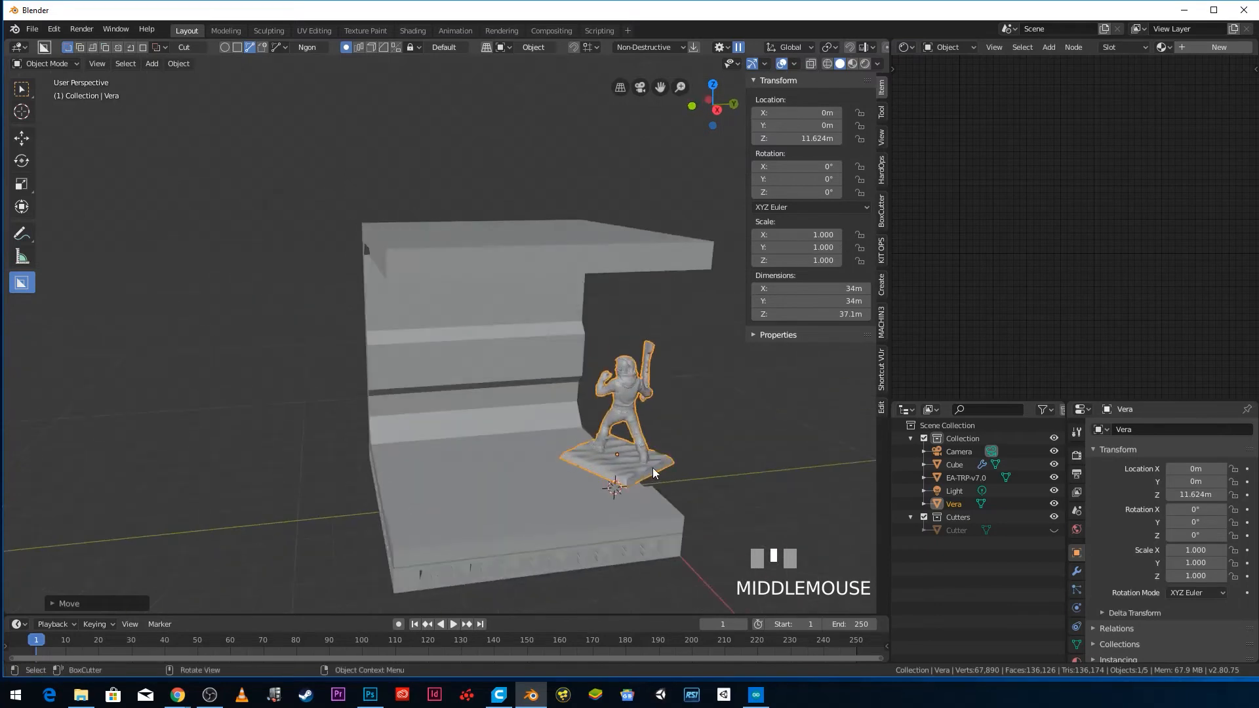
pyautogui.press('g')
pyautogui.press('y')
pyautogui.click(574, 475)
# - Examine the Vera figure's scale against the corridor's floor, wall and ceiling
pyautogui.moveTo(509, 483); pyautogui.dragTo(512, 353, button='middle')
pyautogui.scroll(3, 568, 465)
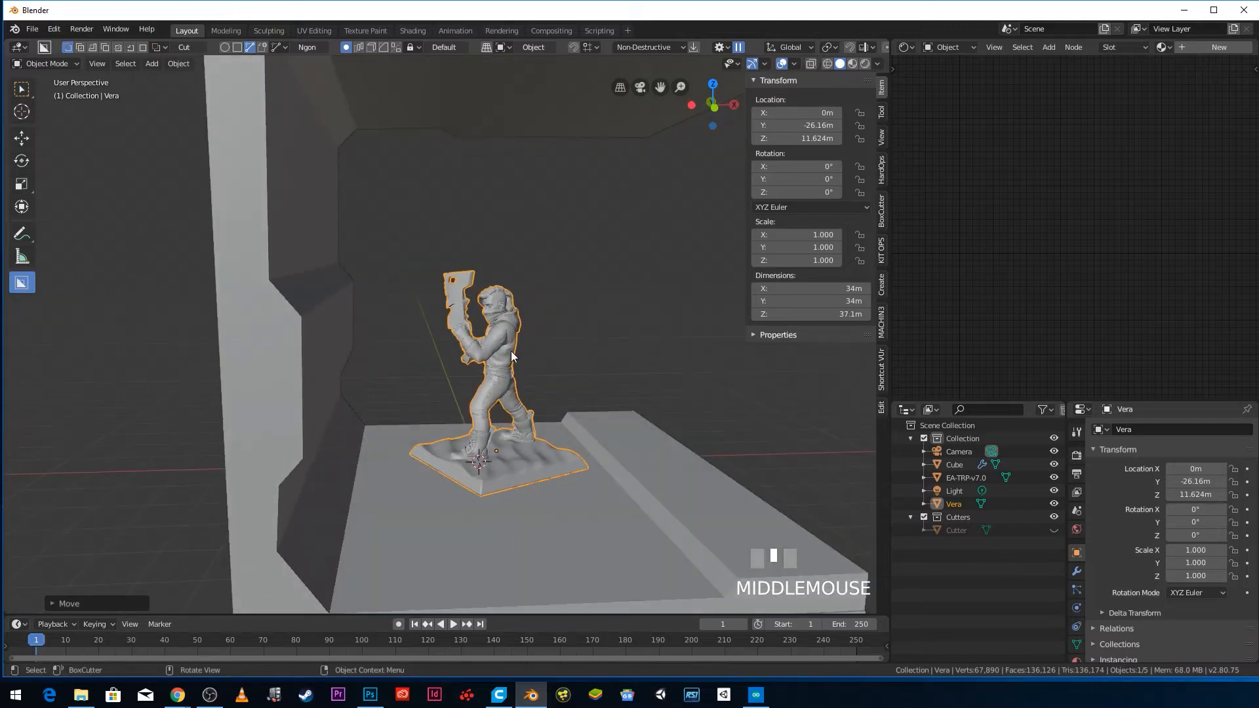
pyautogui.scroll(-3, 503, 417)
pyautogui.moveTo(501, 415); pyautogui.dragTo(230, 432, button='middle')
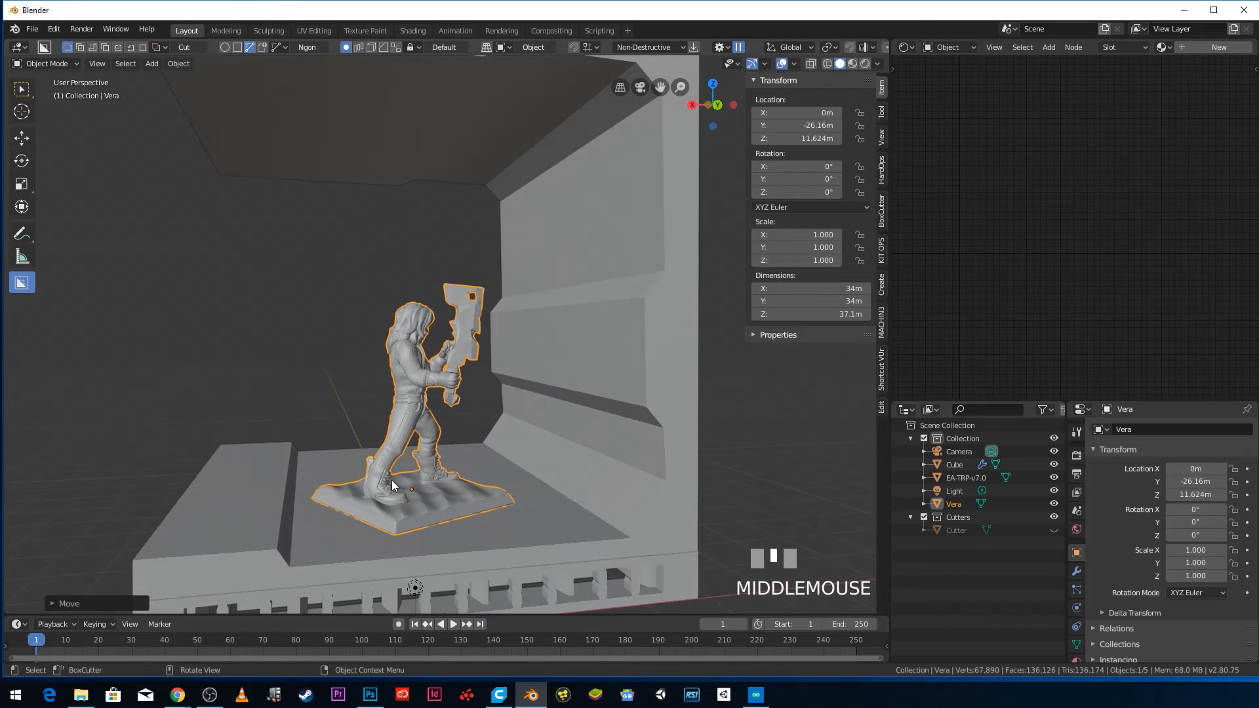
pyautogui.scroll(-4, 474, 396)
pyautogui.moveTo(385, 228); pyautogui.dragTo(556, 352, button='middle')
pyautogui.moveTo(501, 290); pyautogui.dragTo(383, 400, button='middle')
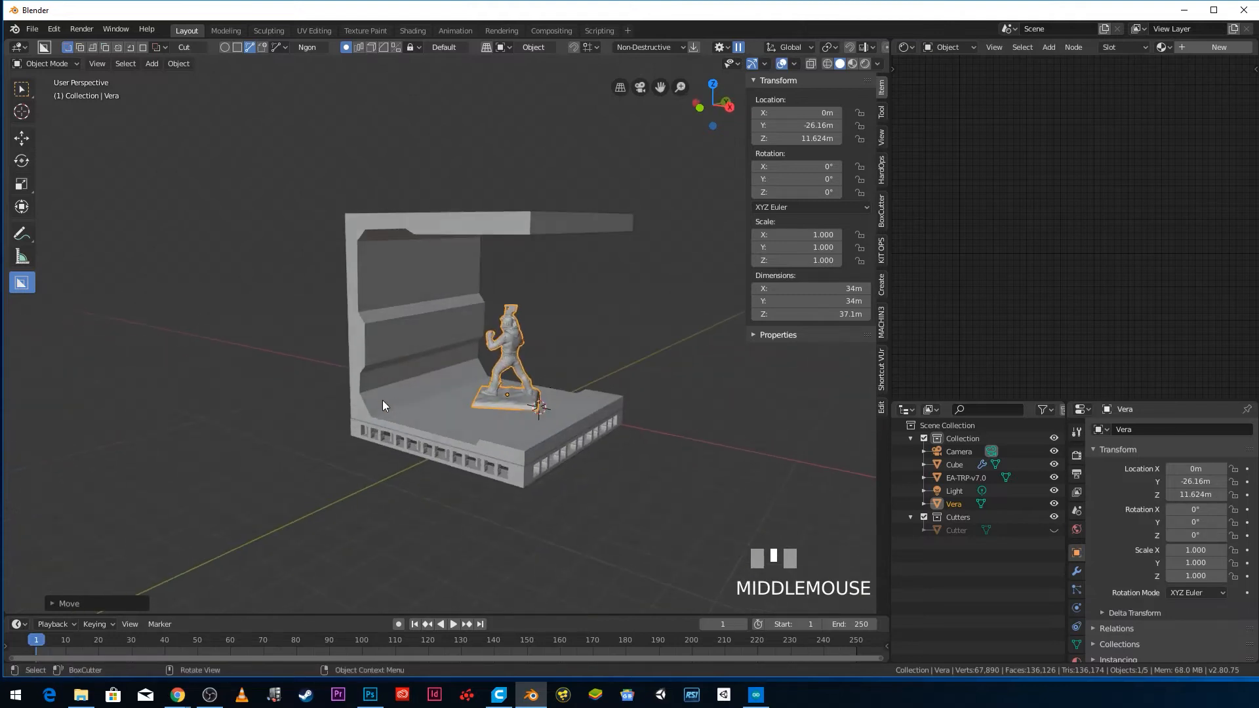
pyautogui.scroll(2, 387, 407)
# - Delete the Vera figure and select the carved cube again
pyautogui.press('Delete')
pyautogui.moveTo(462, 420); pyautogui.dragTo(509, 423, button='middle')
pyautogui.click(510, 423)
# - Examine the carved cube's floor, its raised step and the tile base underneath
pyautogui.moveTo(585, 440)
pyautogui.mouseDown(button='middle')
pyautogui.moveTo(519, 446)
pyautogui.moveTo(571, 458)
pyautogui.mouseUp(button='middle')
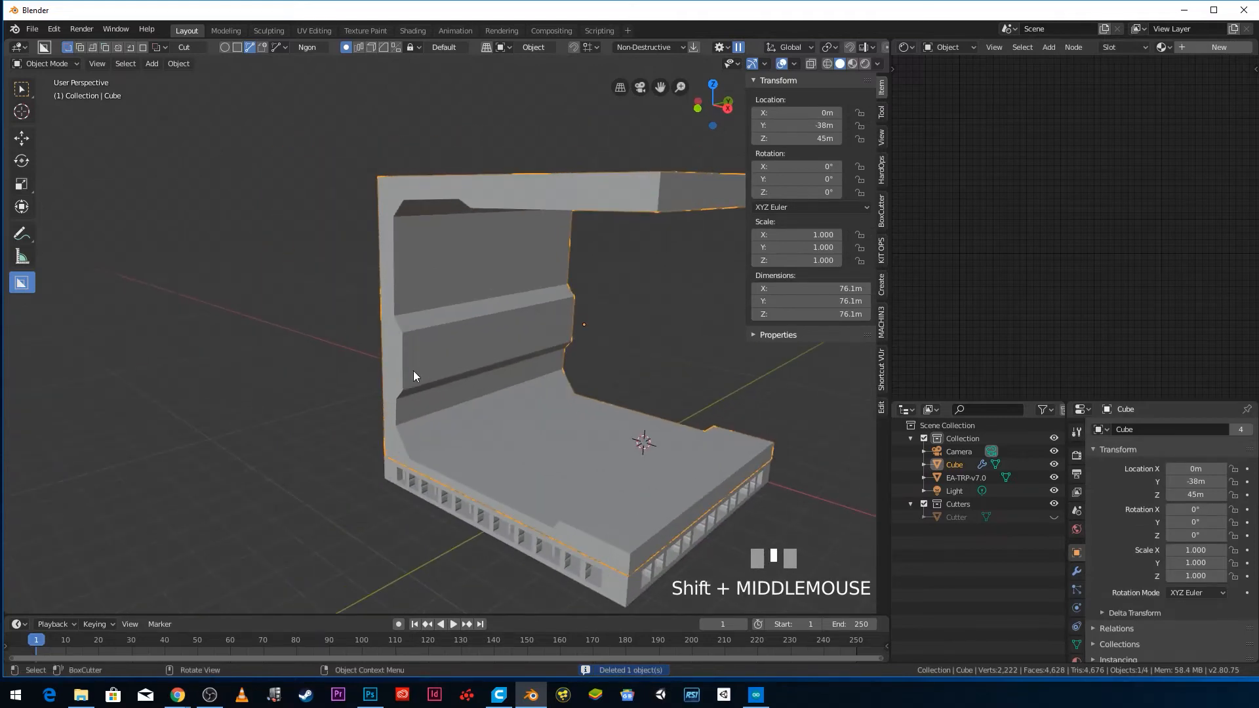
pyautogui.keyDown('shift'); pyautogui.moveTo(683, 396); pyautogui.dragTo(498, 388, button='middle'); pyautogui.keyUp('shift')
pyautogui.scroll(3, 577, 325)
pyautogui.scroll(-5, 419, 387)
pyautogui.scroll(3, 478, 396)
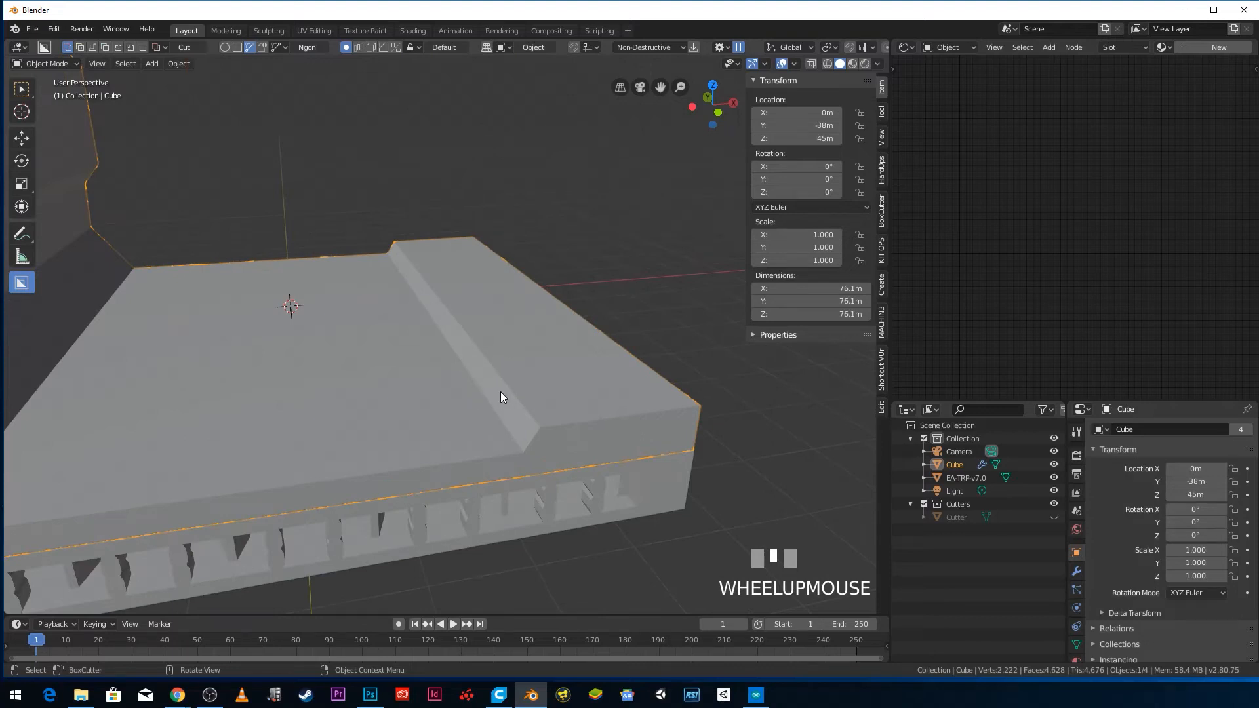
pyautogui.moveTo(526, 409); pyautogui.dragTo(390, 416, button='middle')
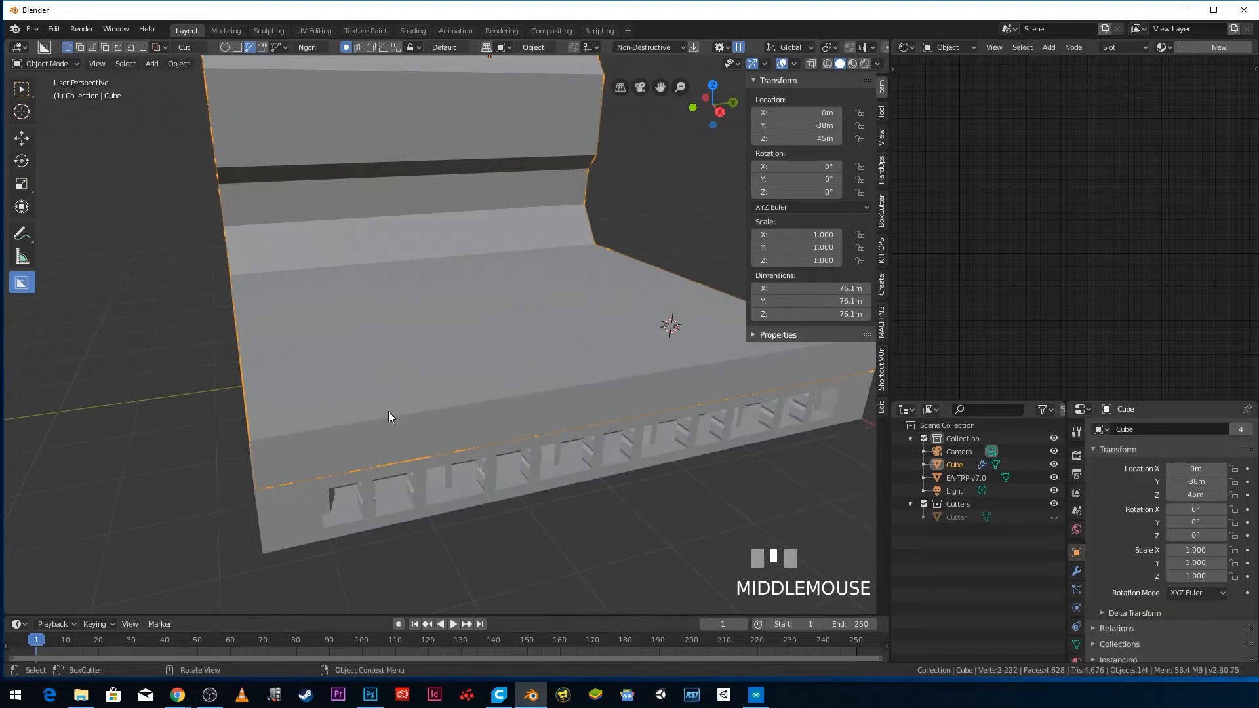
pyautogui.moveTo(389, 411); pyautogui.dragTo(508, 437, button='middle')
pyautogui.scroll(-2, 509, 438)
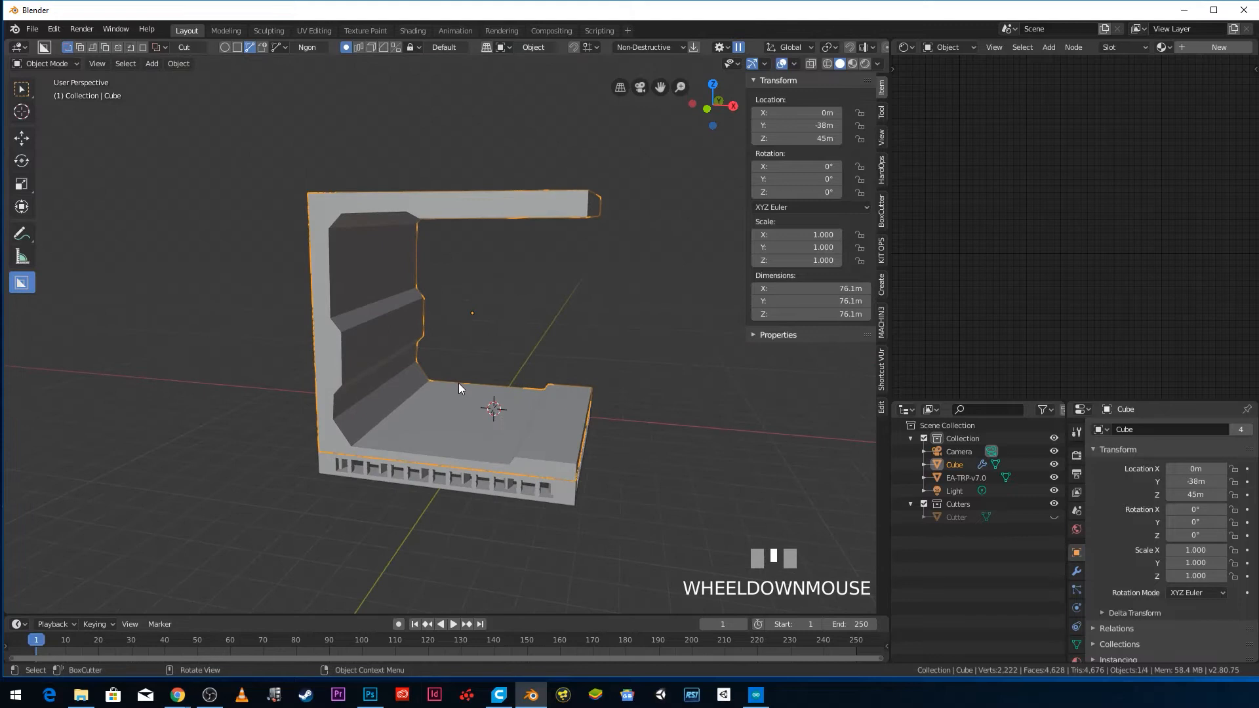
pyautogui.keyDown('shift'); pyautogui.moveTo(458, 383); pyautogui.dragTo(461, 438, button='middle'); pyautogui.keyUp('shift')
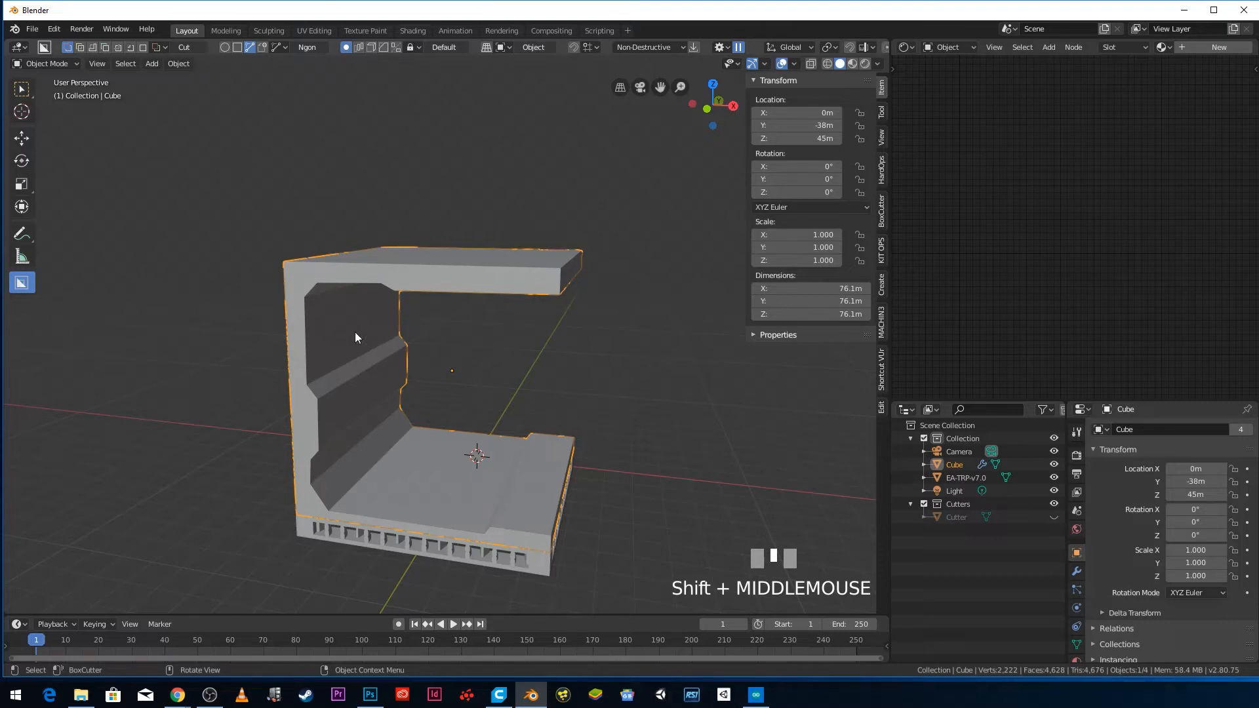
# - Examine the inner wall profile, the ceiling and the plain outer face of the carved cube
pyautogui.moveTo(301, 322); pyautogui.dragTo(517, 315, button='middle')
pyautogui.scroll(-2, 393, 338)
pyautogui.moveTo(520, 375); pyautogui.dragTo(441, 333, button='middle')
pyautogui.scroll(5, 400, 367)
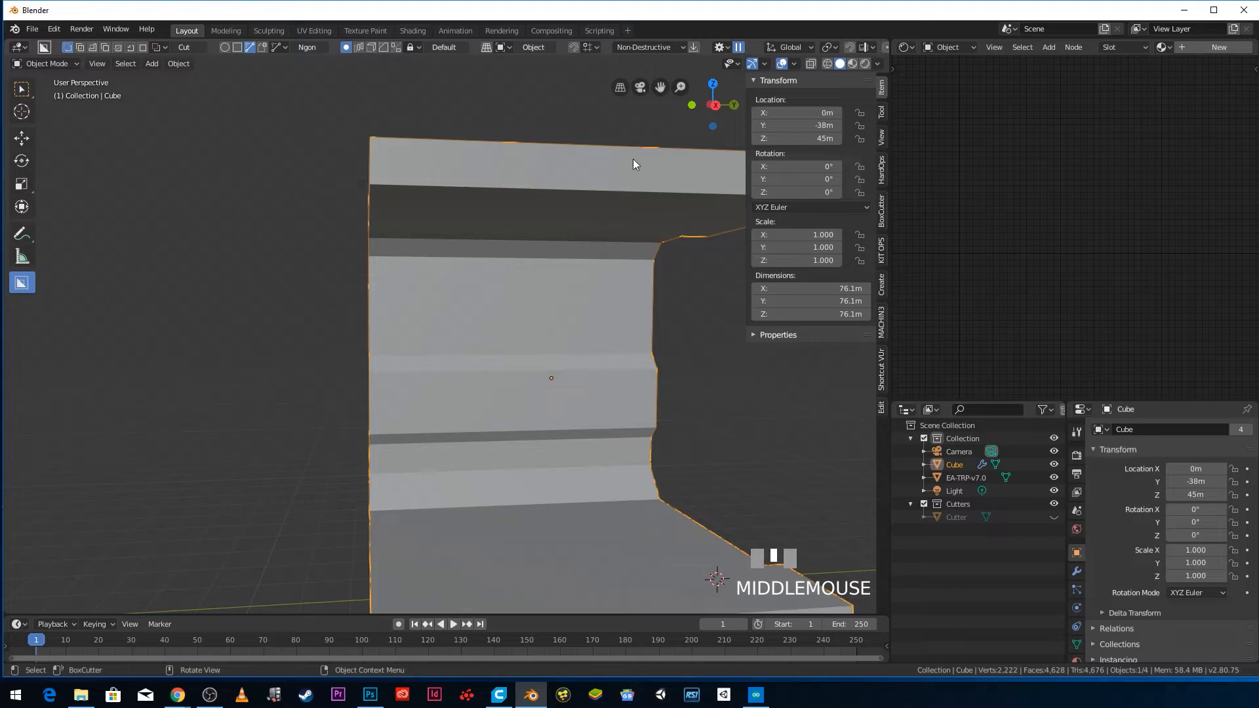
pyautogui.moveTo(635, 162); pyautogui.dragTo(655, 210, button='middle')
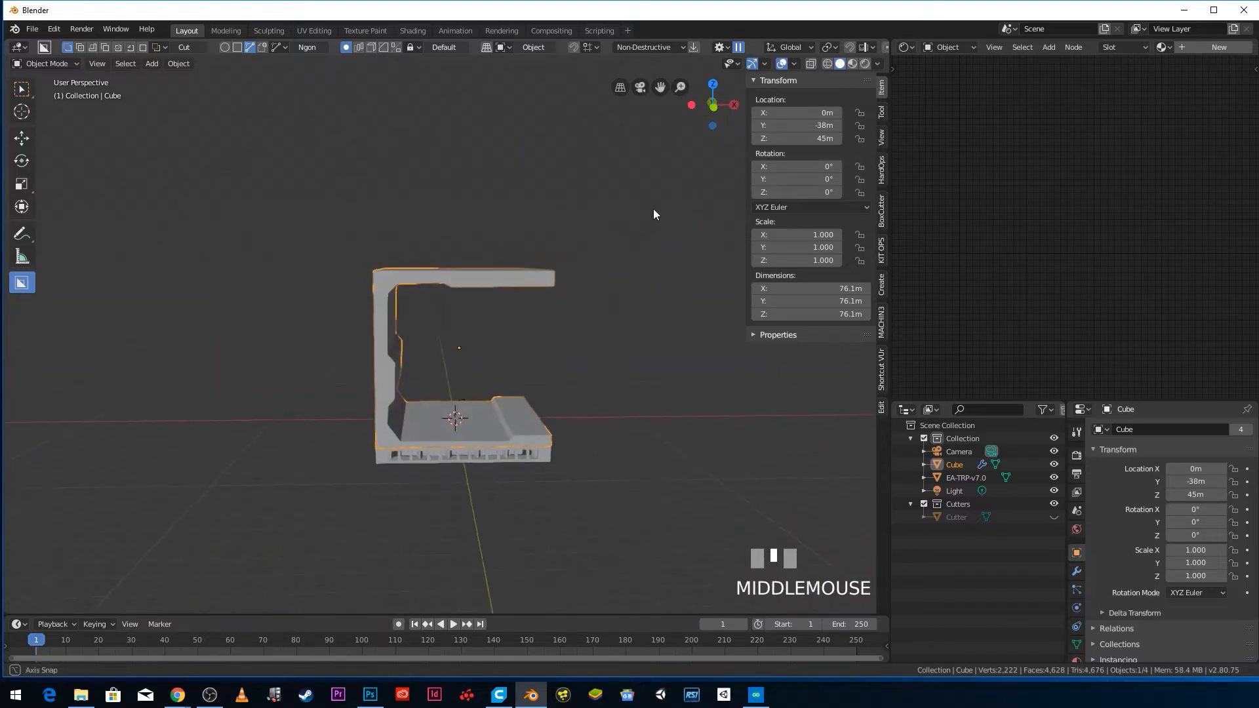
pyautogui.scroll(2, 492, 303)
pyautogui.keyDown('shift'); pyautogui.moveTo(489, 303); pyautogui.dragTo(553, 294, button='middle'); pyautogui.keyUp('shift')
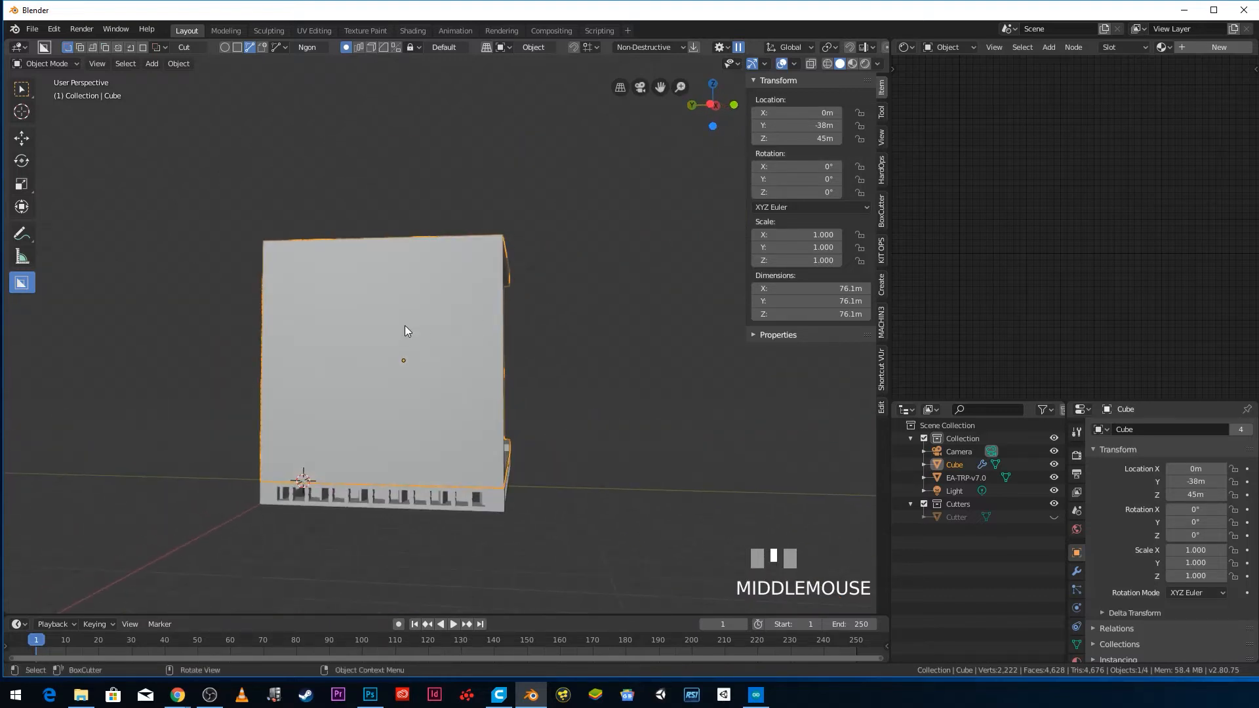
pyautogui.moveTo(330, 346); pyautogui.dragTo(349, 348, button='middle')
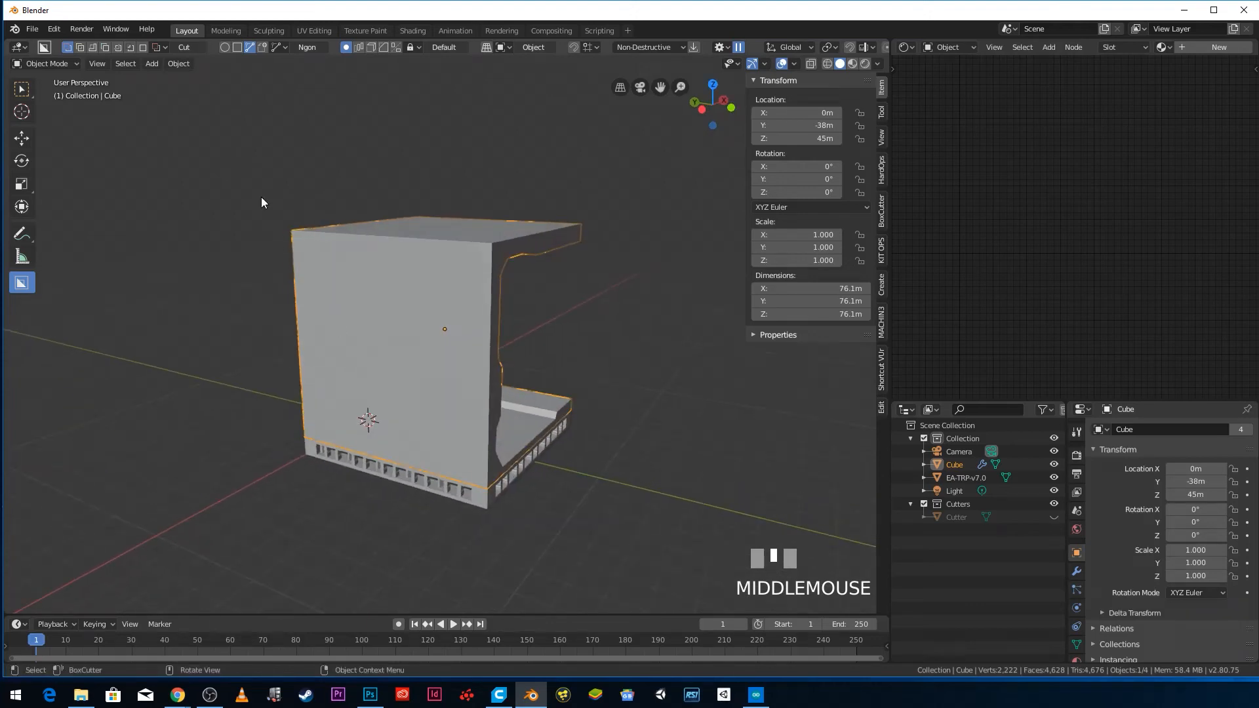
# - Cut away the front half of the upper wall and ceiling with a BoxCutter Box cut through the cube from its outer wall
pyautogui.click(236, 47)
pyautogui.moveTo(365, 328); pyautogui.dragTo(608, 207)
pyautogui.moveTo(692, 196)
pyautogui.mouseDown()
pyautogui.moveTo(708, 190)
pyautogui.moveTo(602, 224)
pyautogui.moveTo(674, 202)
pyautogui.mouseUp()
# - Mirror the cube's cut-down front half onto its rear half with the HardOps Mirror, removing the remaining upper wall and ceiling
pyautogui.moveTo(650, 215); pyautogui.dragTo(482, 330, button='middle')
pyautogui.press('q')
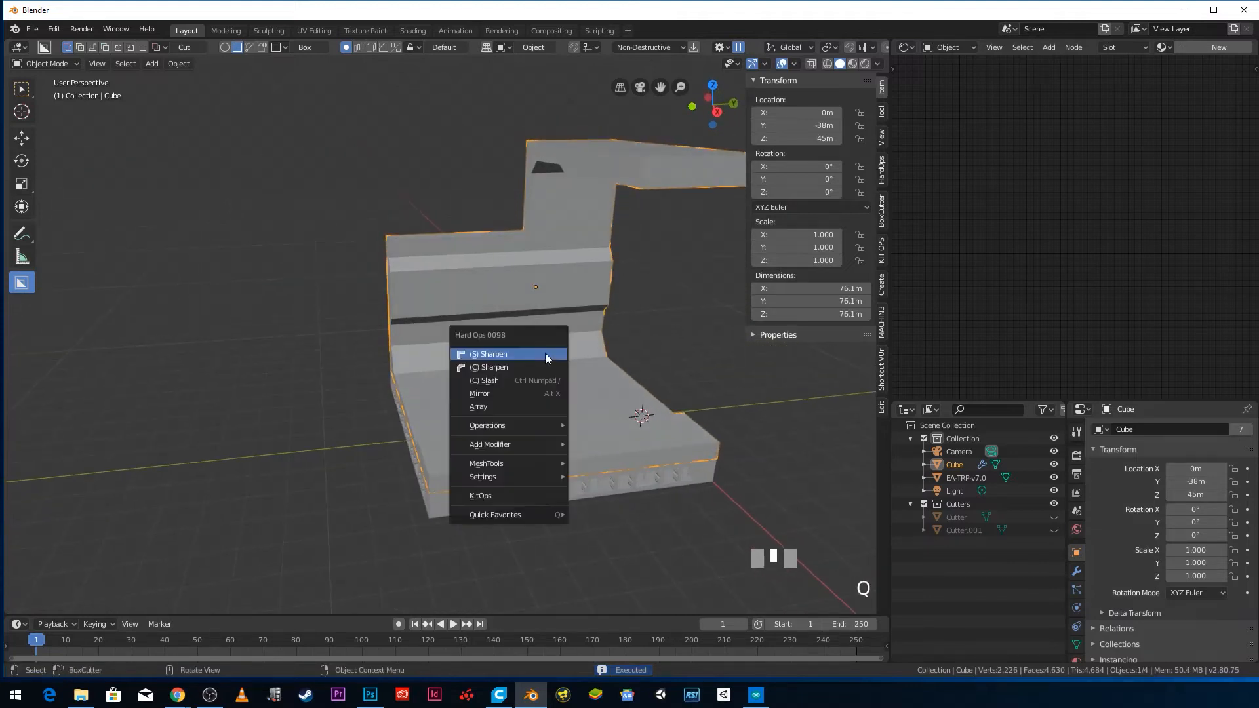
pyautogui.click(513, 395)
pyautogui.click(421, 295)
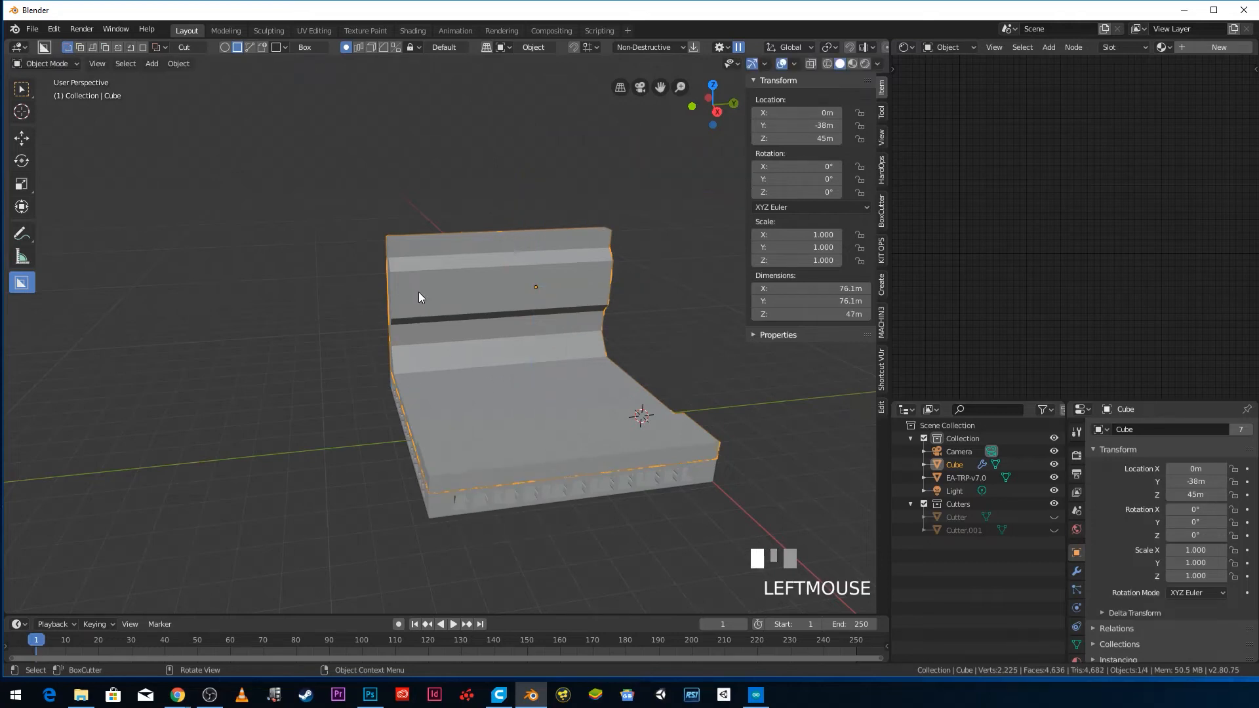
# - Examine the lowered wall and the open floor section from several angles
pyautogui.moveTo(393, 325); pyautogui.dragTo(599, 493, button='middle')
pyautogui.scroll(-3, 486, 330)
pyautogui.scroll(3, 485, 427)
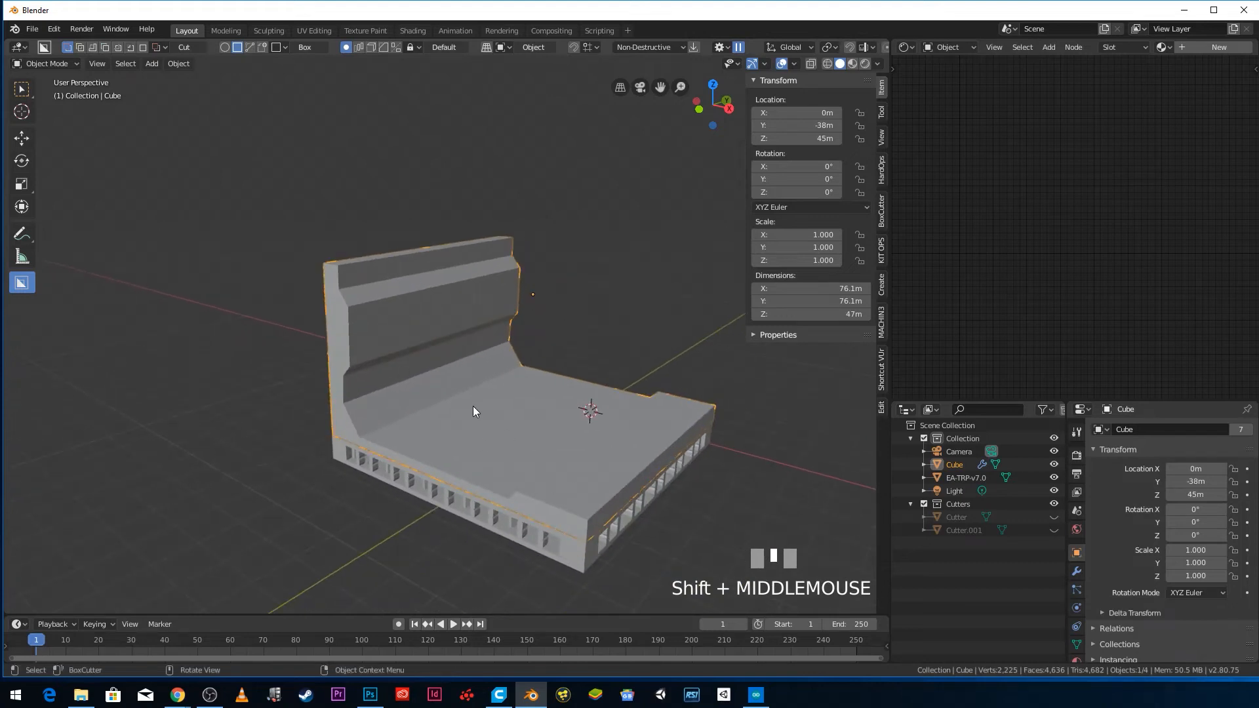
pyautogui.moveTo(476, 411); pyautogui.dragTo(515, 314, button='middle')
pyautogui.moveTo(573, 435); pyautogui.dragTo(343, 287, button='middle')
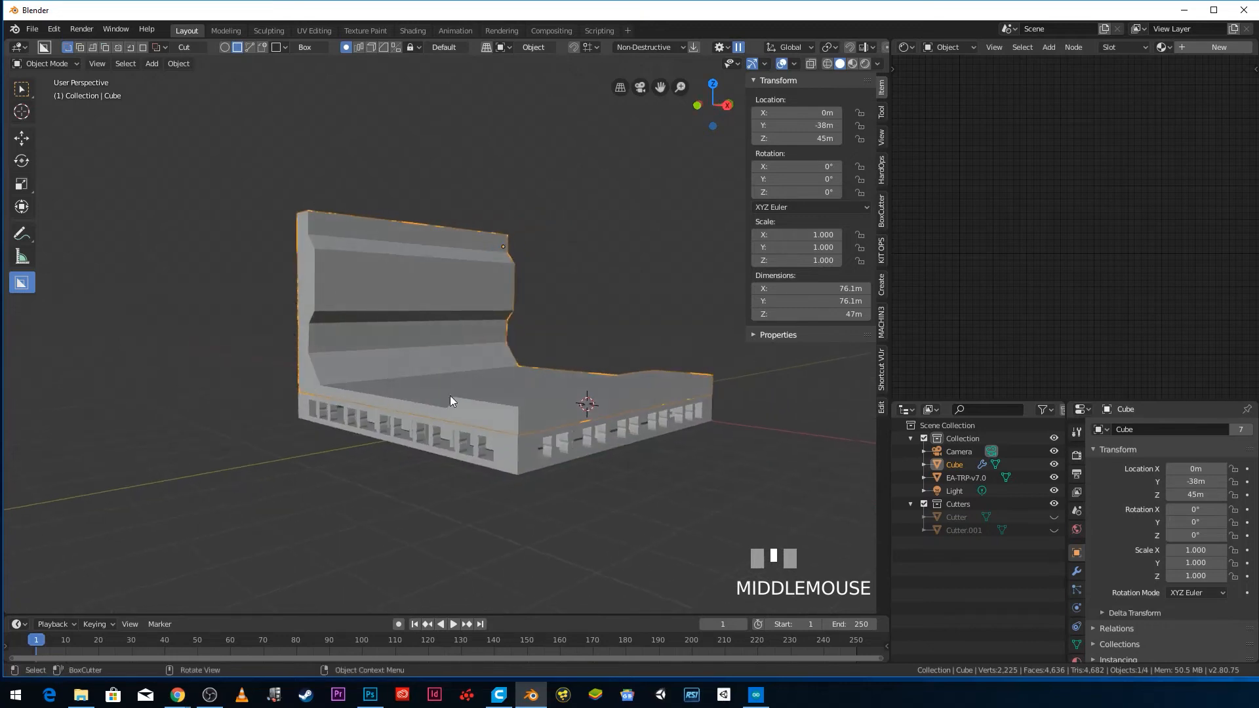
pyautogui.moveTo(334, 366); pyautogui.dragTo(373, 393, button='middle')
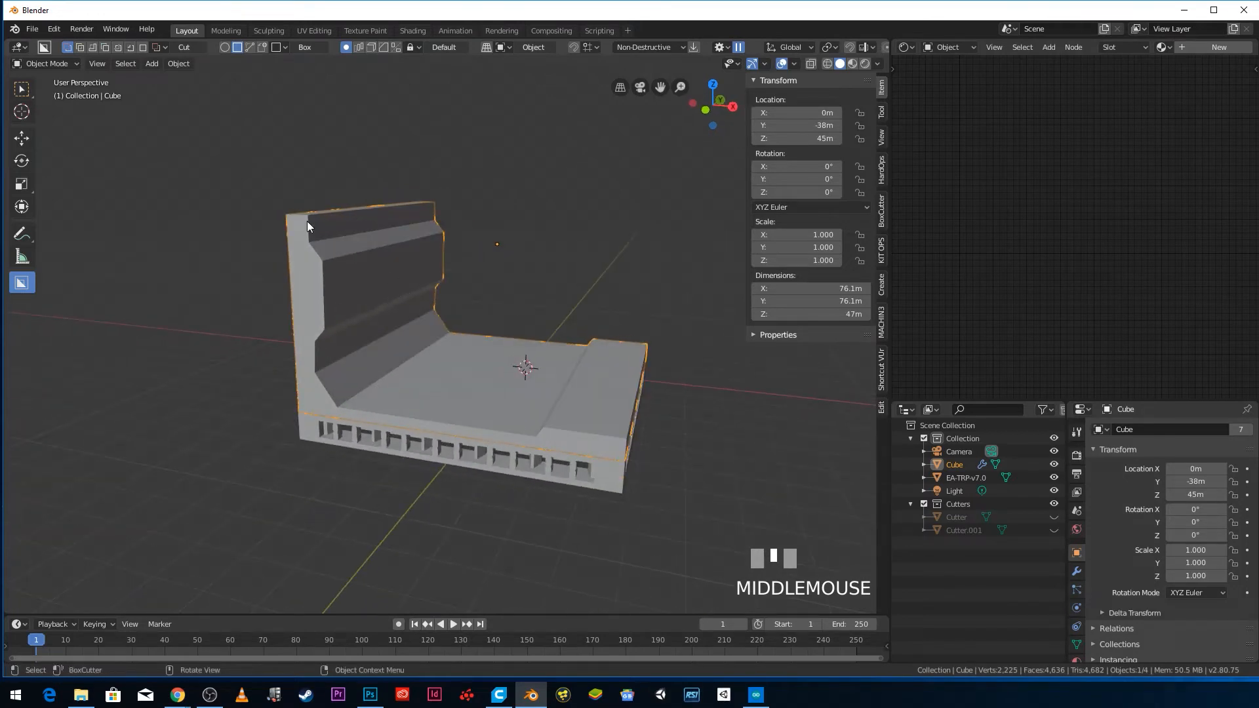
# - Draw a small BoxCutter Box cutter across the sloped upper ledge near the front end of the cube's inner wall
pyautogui.moveTo(408, 204); pyautogui.dragTo(348, 180, button='middle')
pyautogui.moveTo(400, 227); pyautogui.dragTo(446, 275, button='middle')
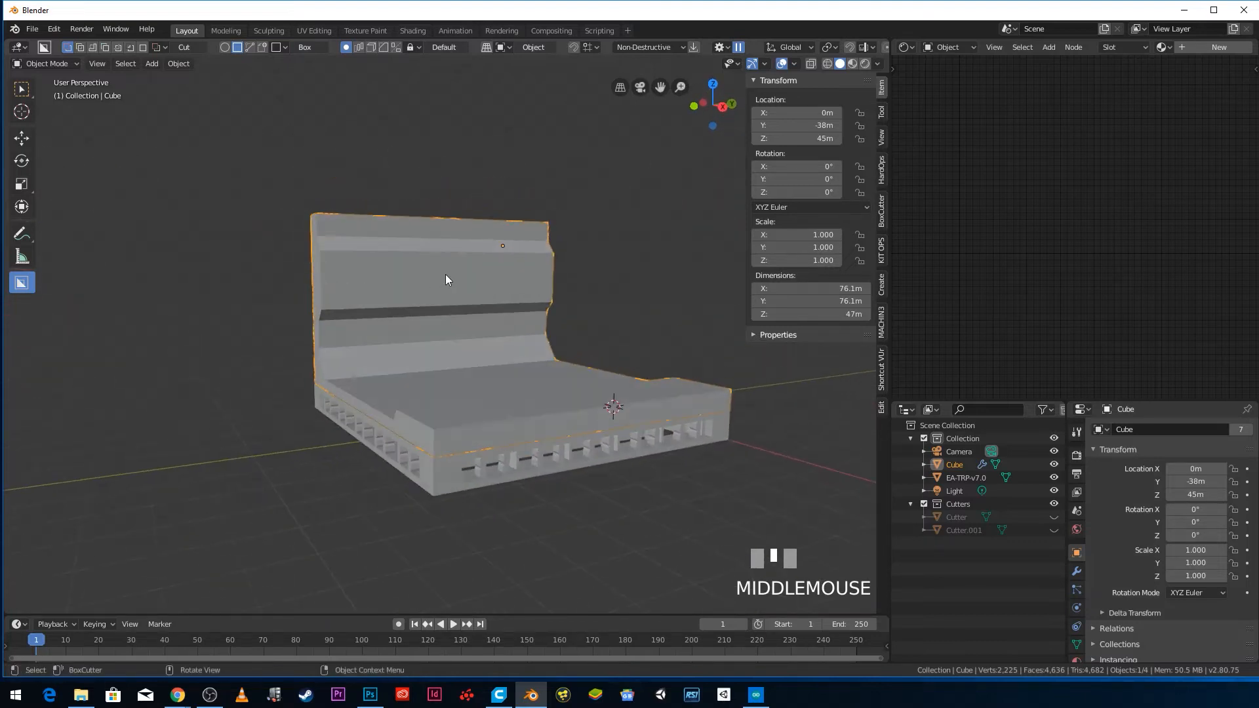
pyautogui.moveTo(308, 305); pyautogui.dragTo(402, 343, button='middle')
pyautogui.scroll(2, 359, 323)
pyautogui.keyDown('shift'); pyautogui.moveTo(407, 403); pyautogui.dragTo(372, 388, button='middle'); pyautogui.keyUp('shift')
pyautogui.scroll(2, 434, 345)
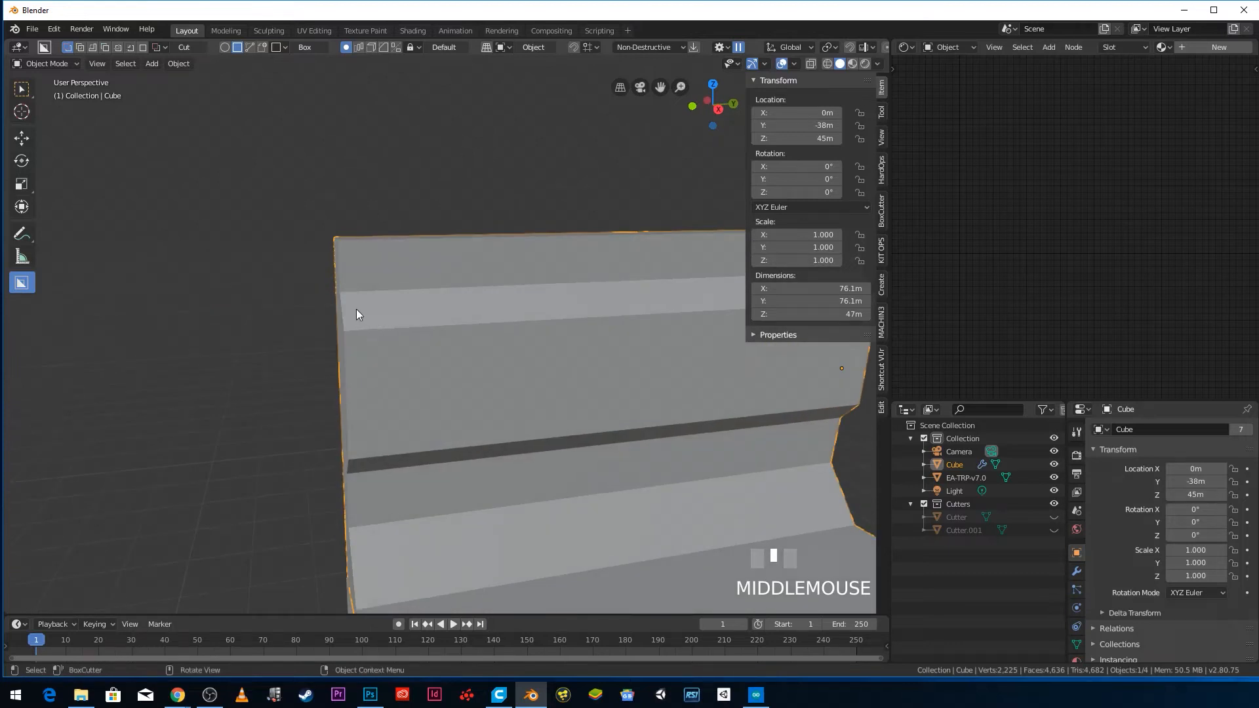
pyautogui.moveTo(356, 310); pyautogui.dragTo(379, 340)
pyautogui.moveTo(376, 340); pyautogui.dragTo(393, 318, button='middle')
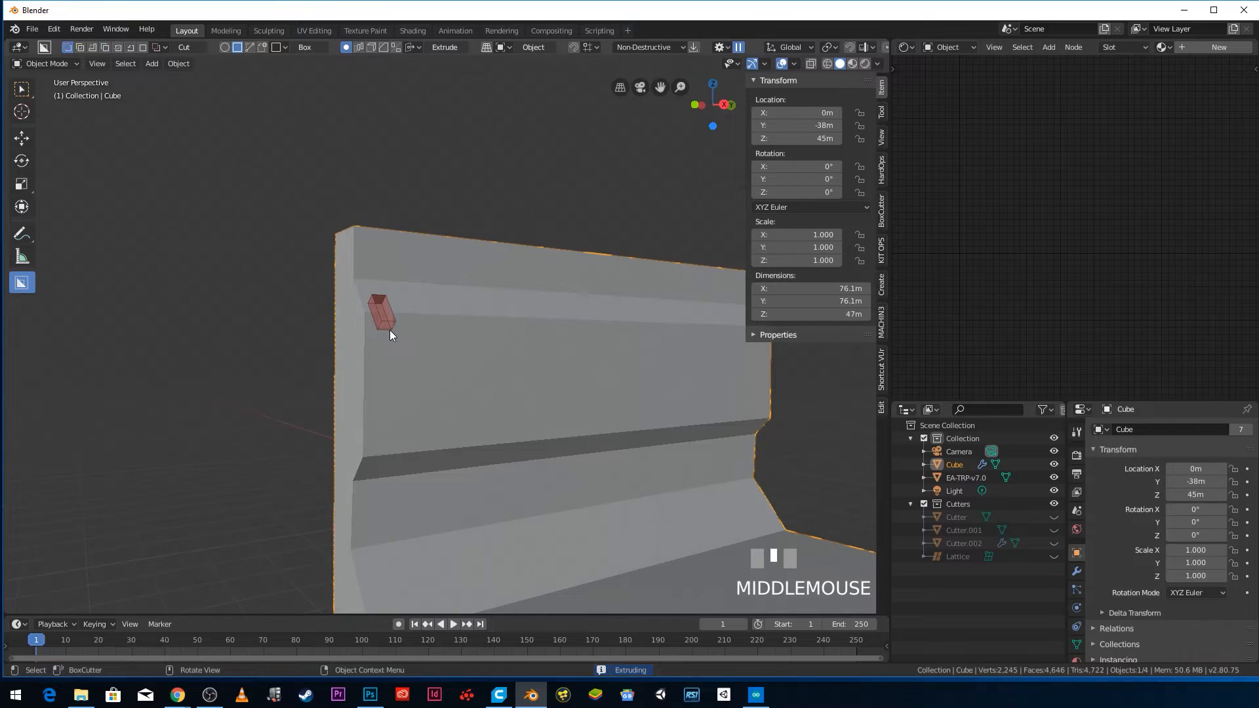
# - Array the ledge cutter on X to a count of 13 and cut the row of notches into the wall
pyautogui.press('v')
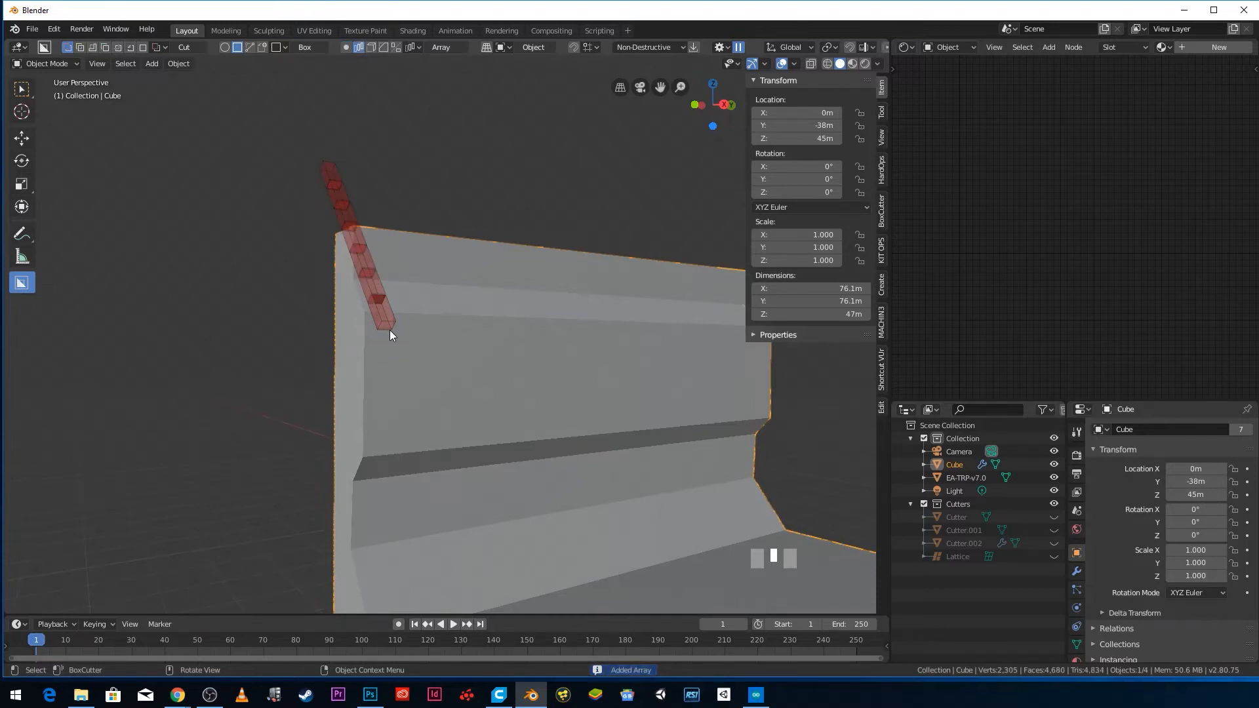
pyautogui.press('x')
pyautogui.press('z')
pyautogui.press('x')
pyautogui.scroll(5, 398, 335)
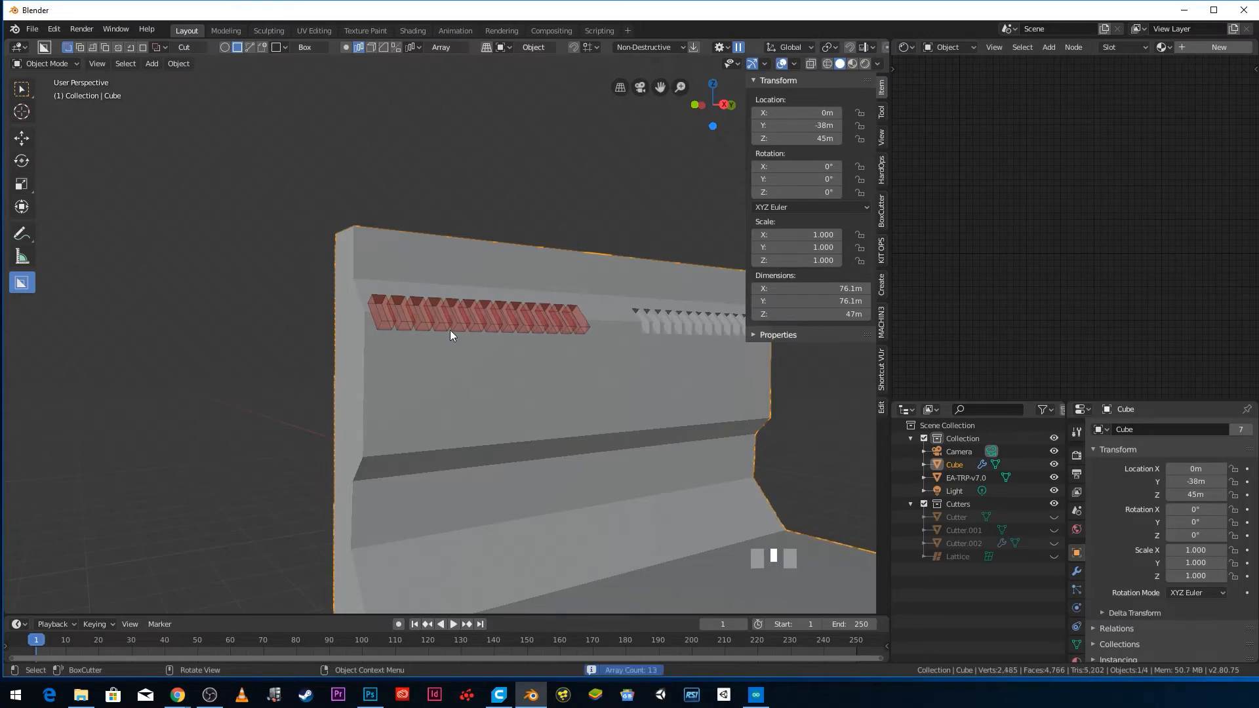
pyautogui.click(450, 329)
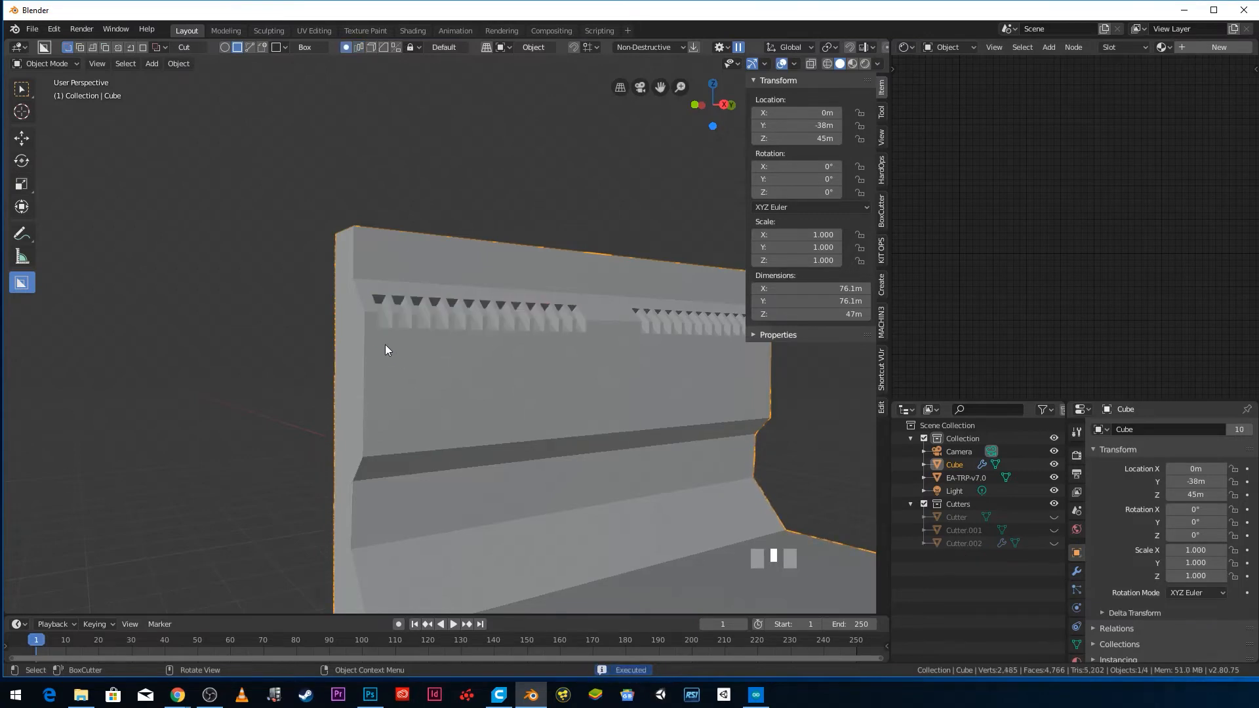
# - Cut a solidified, beveled rectangular panel outline into the flat wall face below the row of notches
pyautogui.moveTo(381, 340)
pyautogui.mouseDown()
pyautogui.moveTo(397, 400)
pyautogui.moveTo(588, 420)
pyautogui.mouseUp()
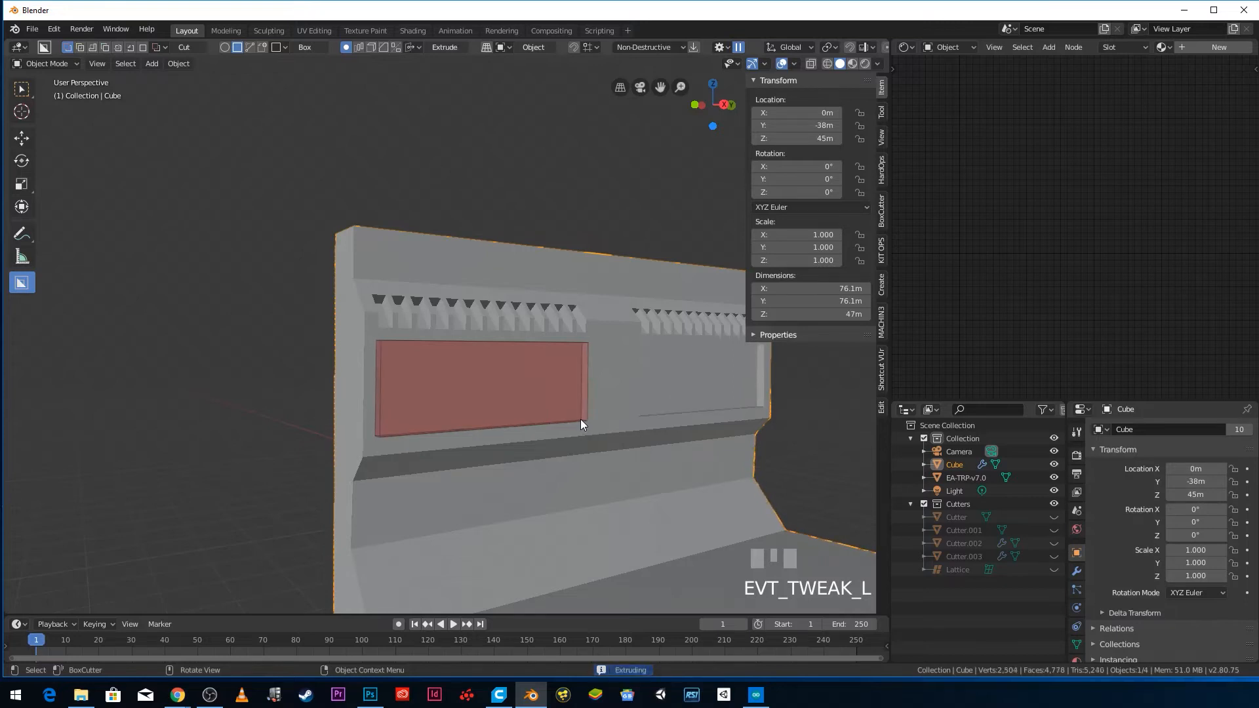
pyautogui.press('t')
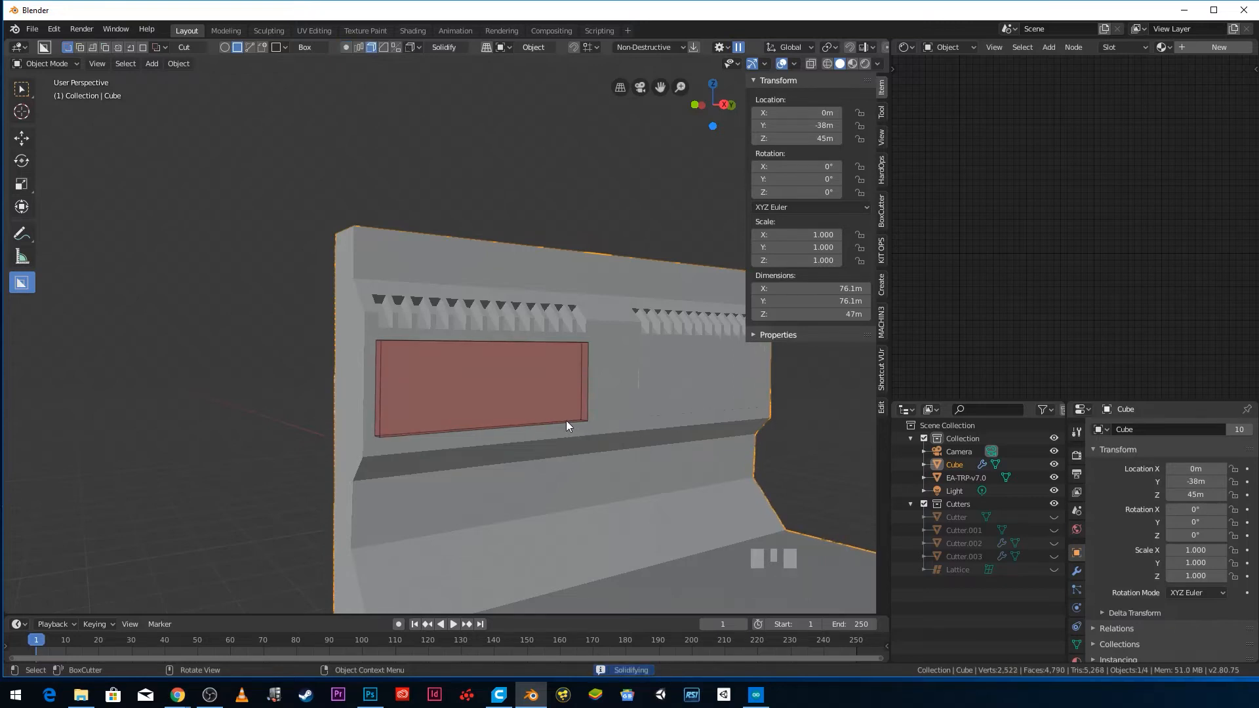
pyautogui.press('b')
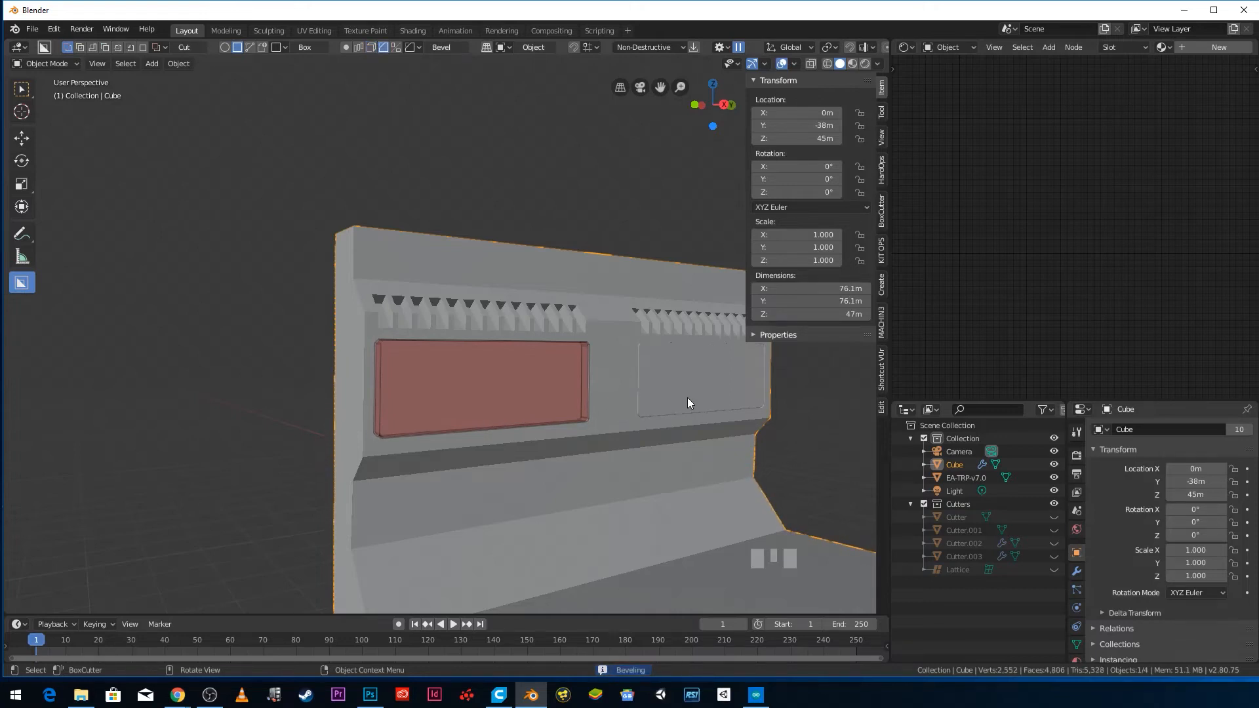
pyautogui.press('Tab')
pyautogui.moveTo(563, 425); pyautogui.dragTo(455, 303, button='middle')
pyautogui.click(518, 419)
# - Cut a narrow vertical slot near each end of the rectangular wall panel with BoxCutter boxes
pyautogui.scroll(3, 523, 366)
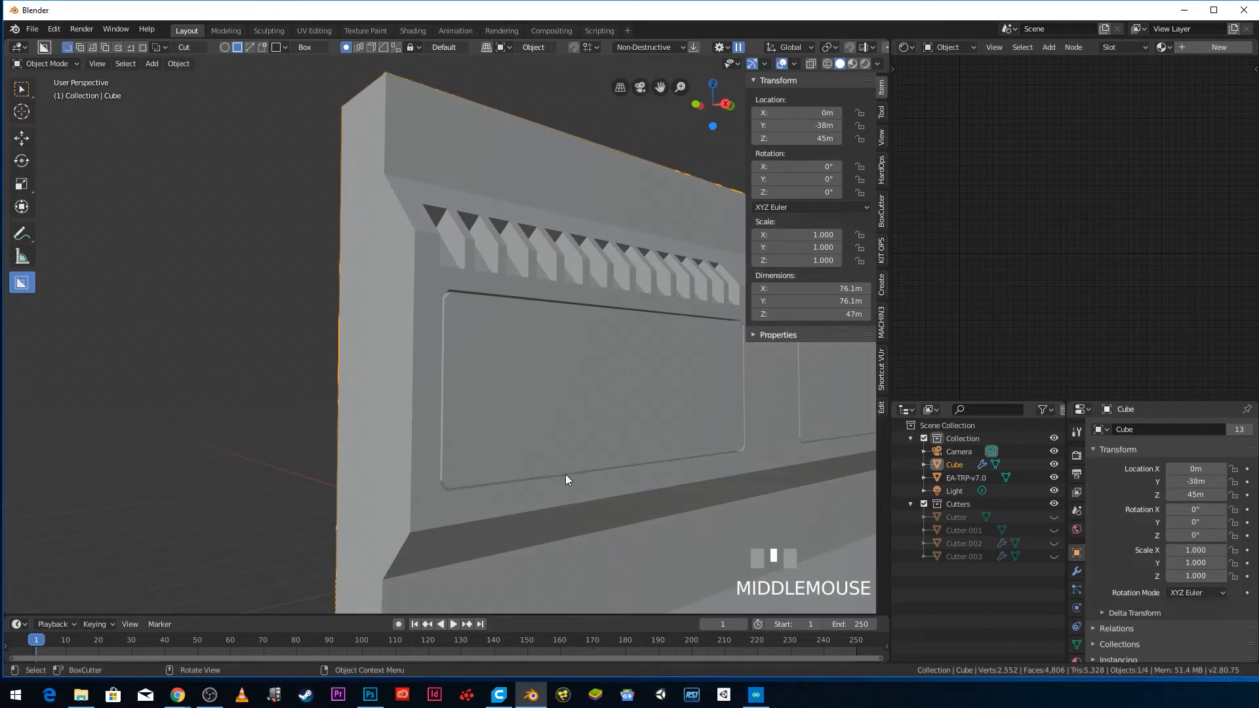
pyautogui.moveTo(433, 398); pyautogui.dragTo(464, 364, button='middle')
pyautogui.moveTo(445, 355); pyautogui.dragTo(441, 406)
pyautogui.keyDown('shift'); pyautogui.moveTo(478, 400); pyautogui.dragTo(632, 399, button='middle'); pyautogui.keyUp('shift')
pyautogui.moveTo(587, 367); pyautogui.dragTo(568, 411)
pyautogui.scroll(-3, 568, 411)
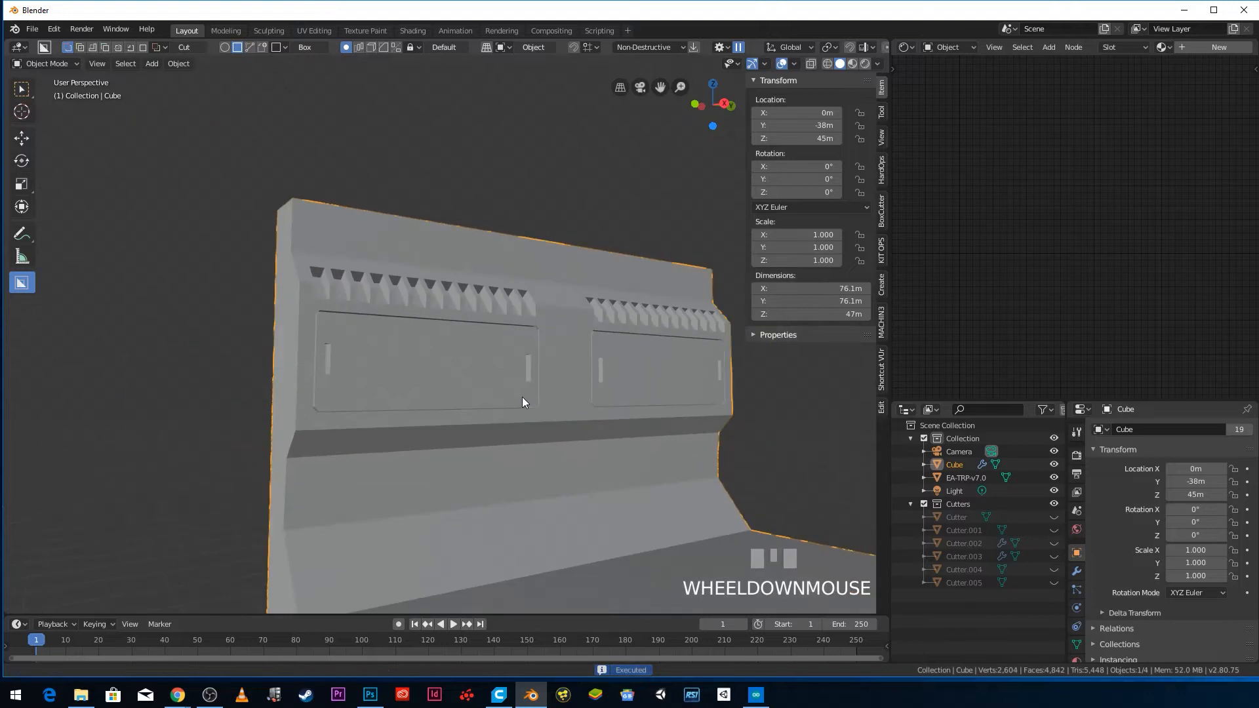
# - Cut a long, narrow, solidified and beveled panel outline into the top wall band above the notches
pyautogui.keyDown('shift'); pyautogui.moveTo(523, 396); pyautogui.dragTo(478, 329, button='middle'); pyautogui.keyUp('shift')
pyautogui.moveTo(464, 374); pyautogui.dragTo(444, 324, button='middle')
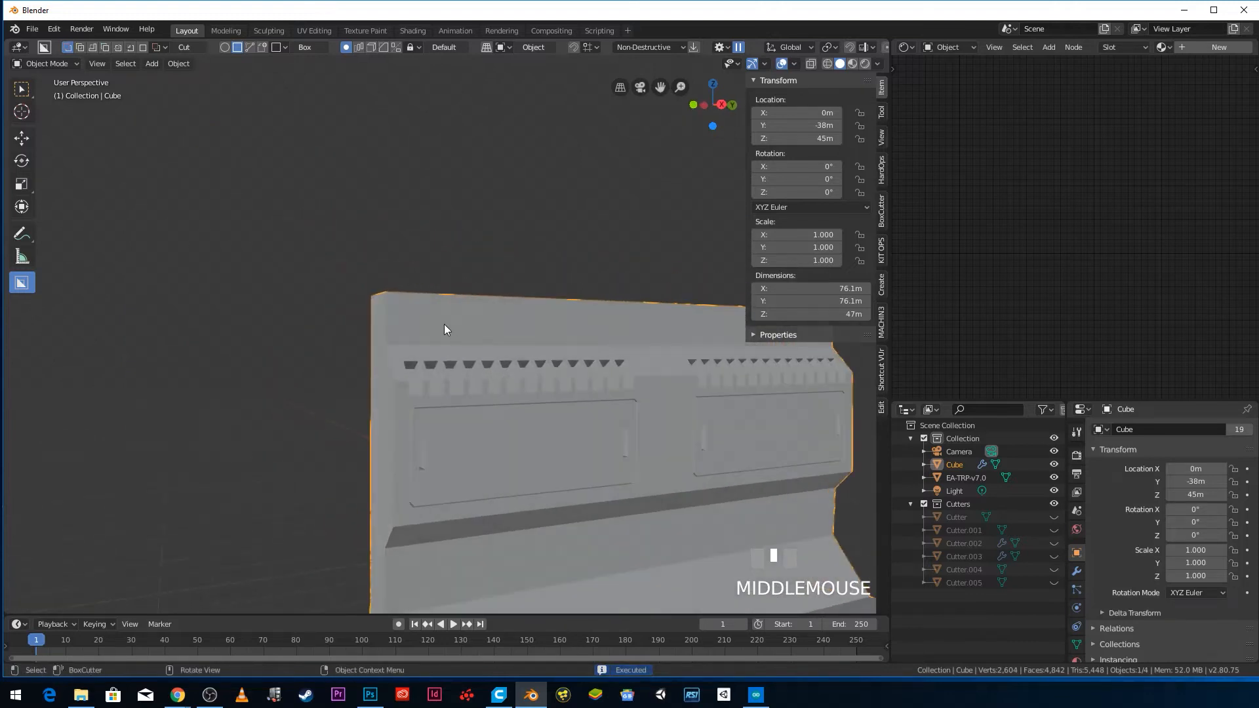
pyautogui.moveTo(399, 303); pyautogui.dragTo(627, 340)
pyautogui.moveTo(627, 340)
pyautogui.mouseDown(button='middle')
pyautogui.moveTo(636, 364)
pyautogui.moveTo(562, 337)
pyautogui.mouseUp(button='middle')
pyautogui.press('t')
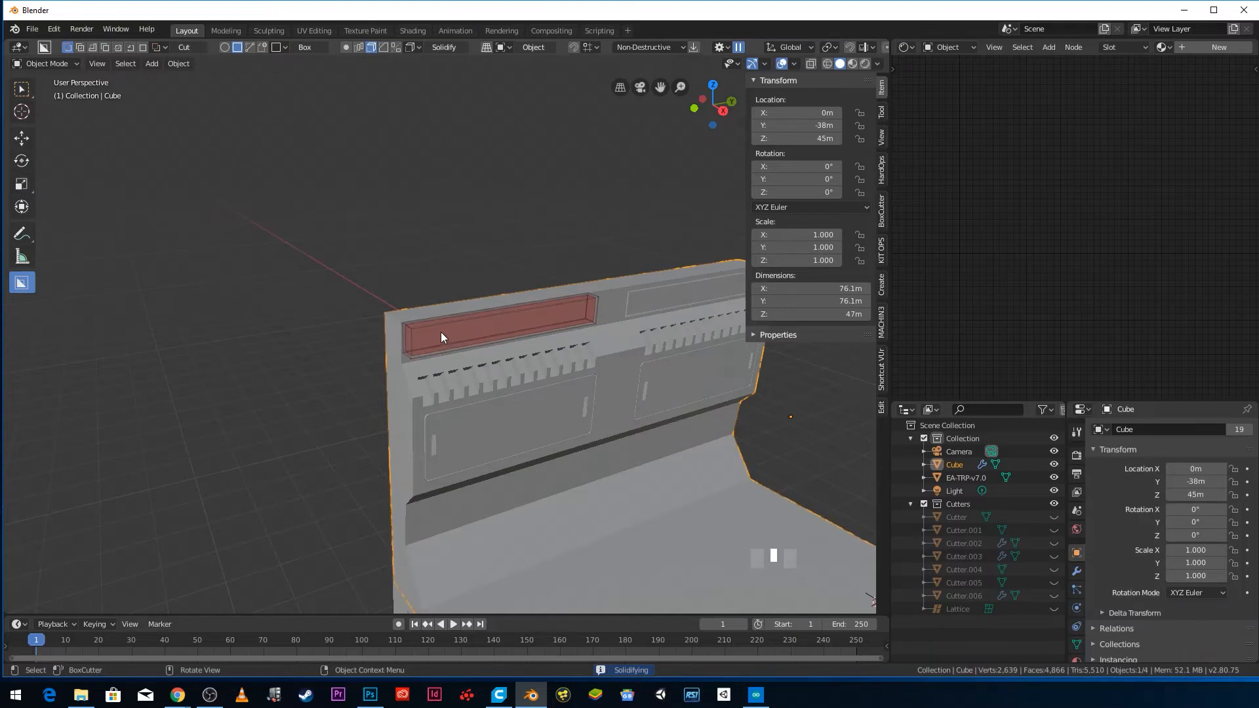
pyautogui.moveTo(312, 332); pyautogui.dragTo(523, 349, button='middle')
pyautogui.scroll(2, 540, 341)
pyautogui.press('b')
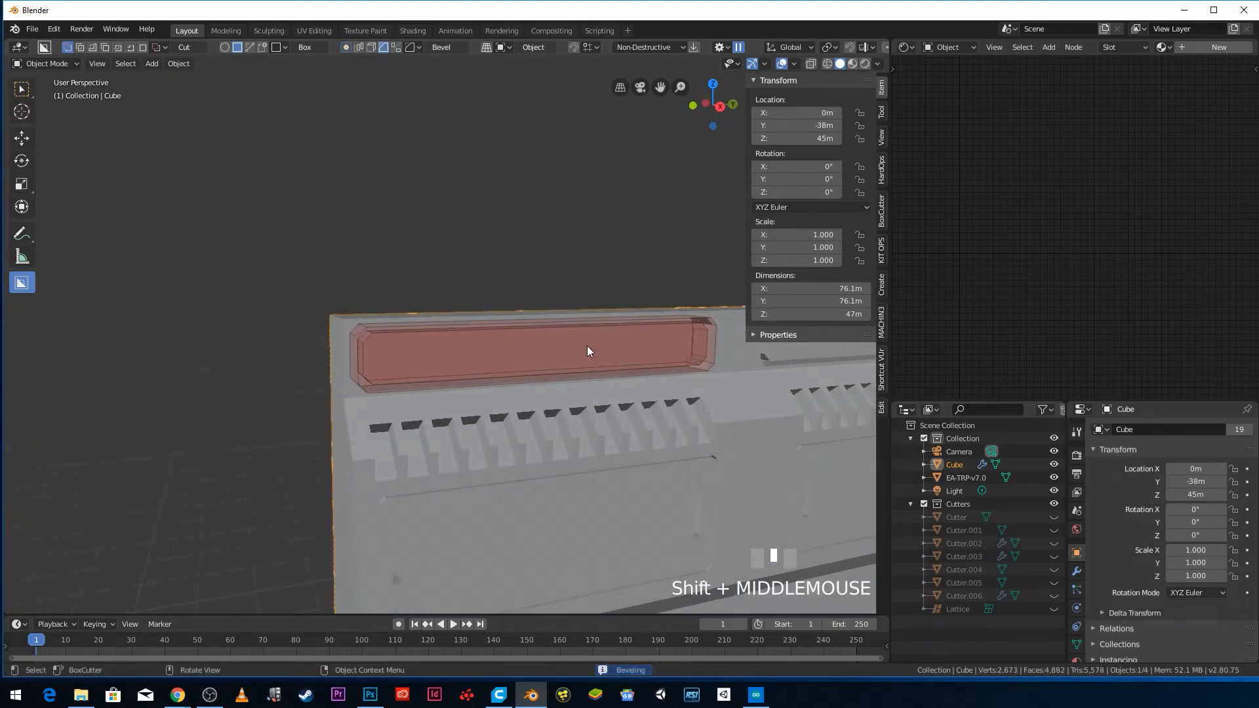
pyautogui.click(588, 351)
# - Draw a narrow BoxCutter Box cutter on the raised floor strip near the tile's front corner
pyautogui.moveTo(584, 353); pyautogui.dragTo(306, 364, button='middle')
pyautogui.scroll(3, 517, 319)
pyautogui.moveTo(293, 348); pyautogui.dragTo(297, 408)
pyautogui.moveTo(296, 408); pyautogui.dragTo(384, 373, button='middle')
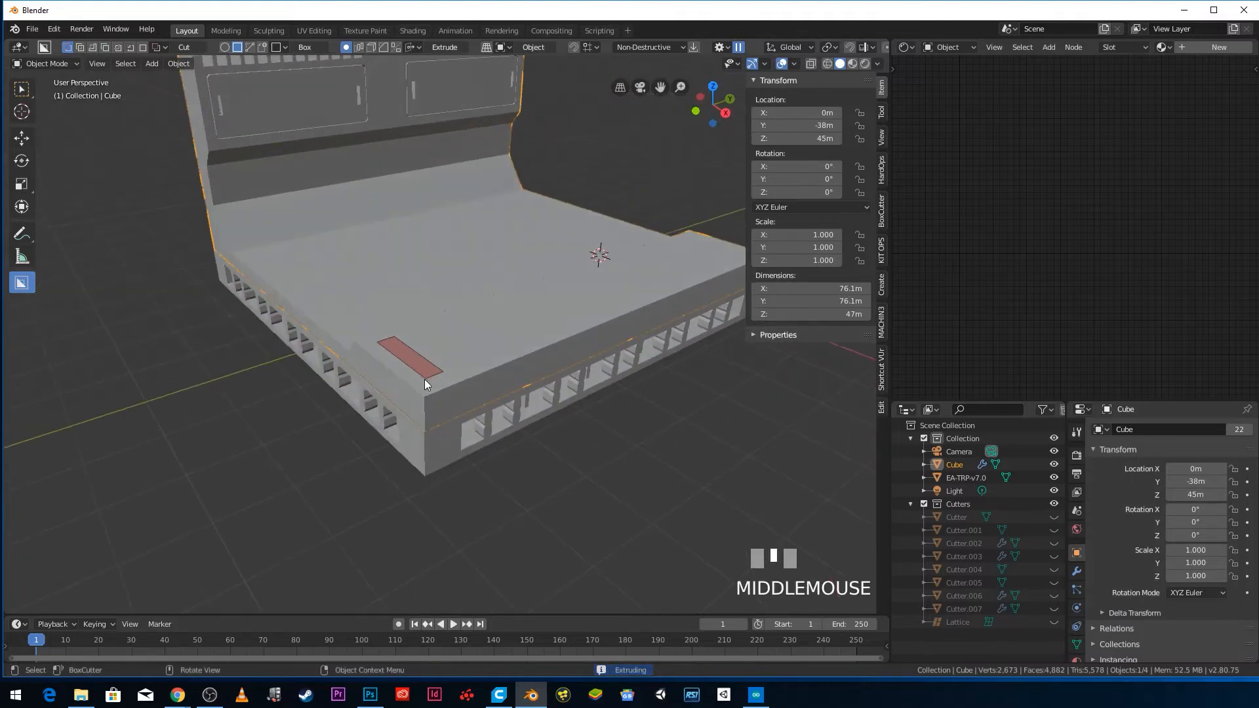
# - Array the floor cutter on Y so the copies run along the raised strip, and cut the row of slots
pyautogui.press('v')
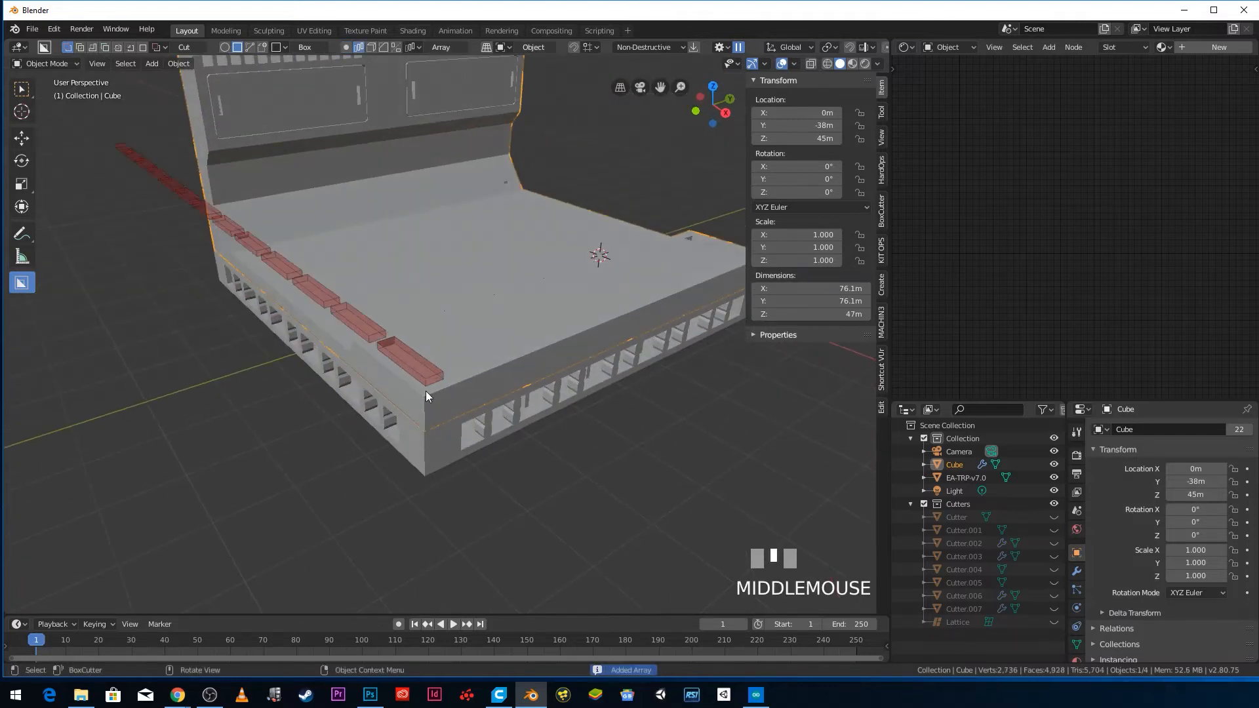
pyautogui.press('y')
pyautogui.press('x')
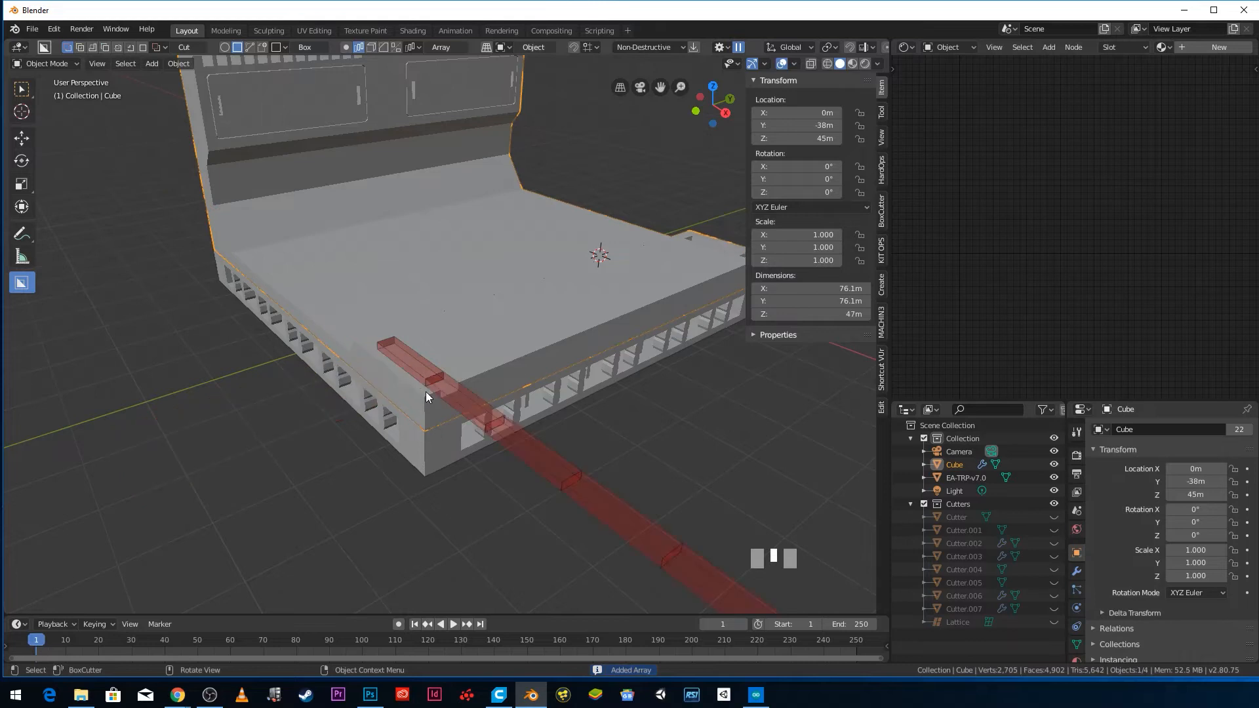
pyautogui.press('y')
pyautogui.scroll(-8, 453, 382)
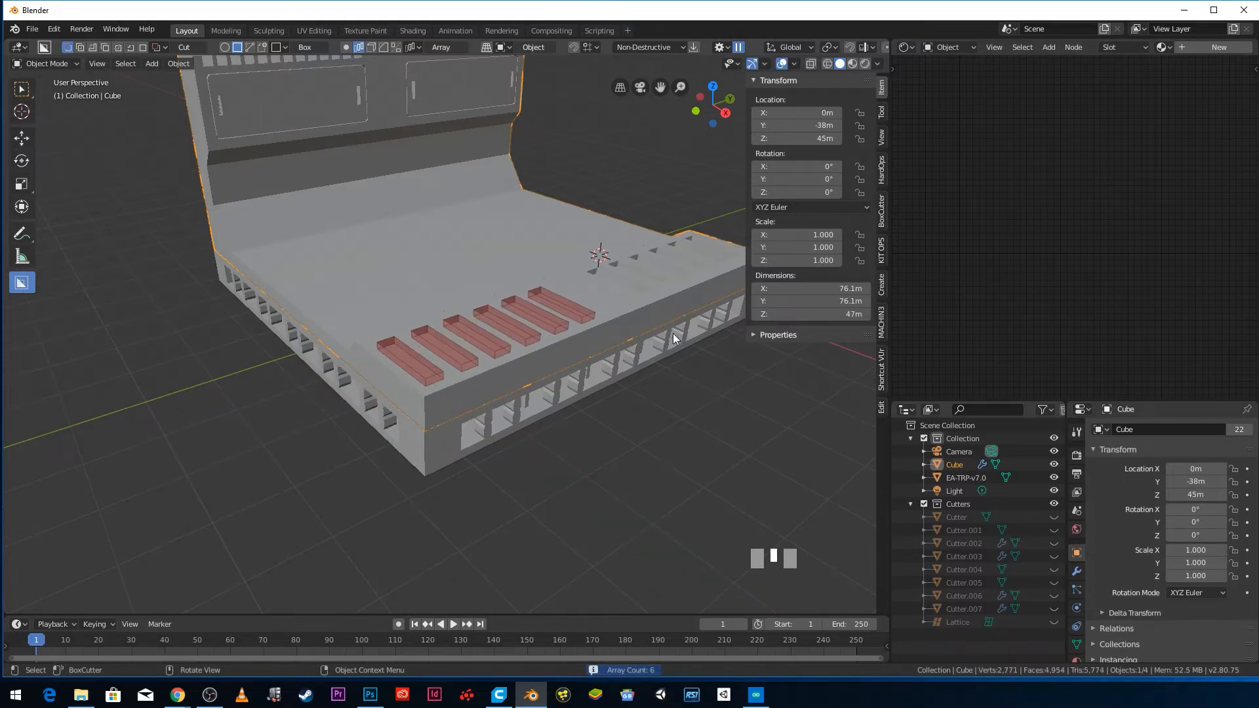
pyautogui.scroll(-1, 721, 320)
pyautogui.scroll(3, 715, 322)
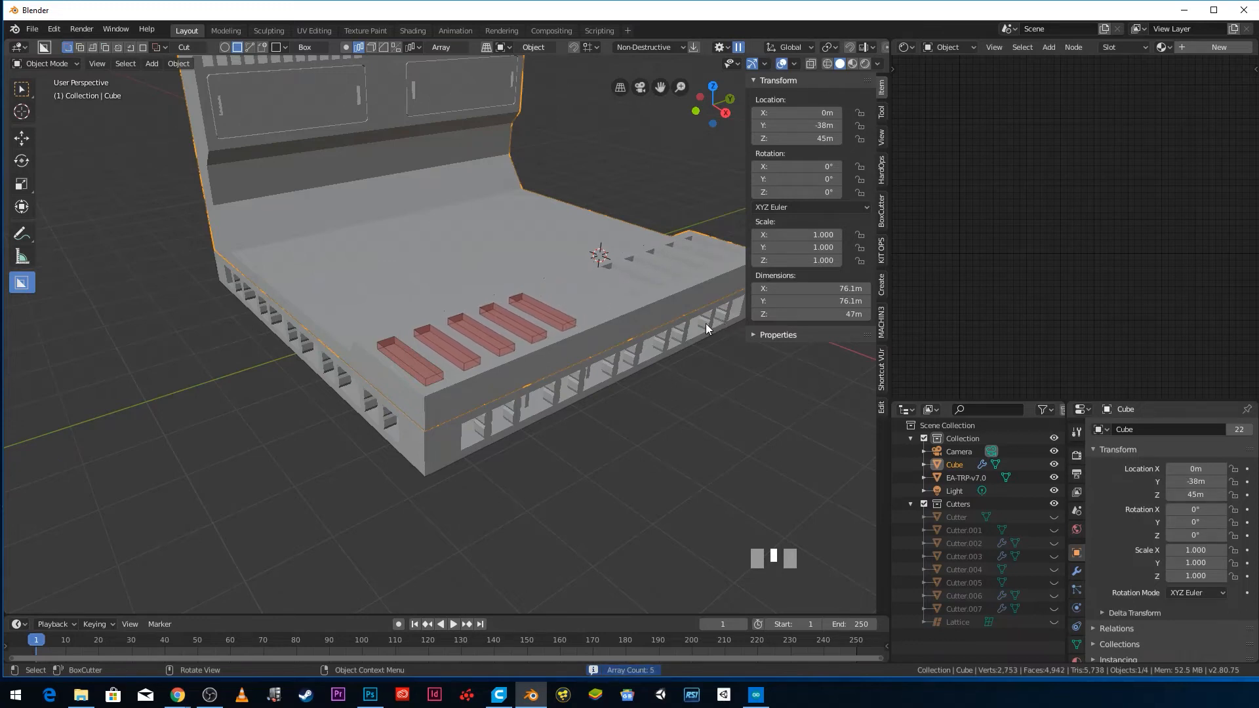
pyautogui.click(618, 336)
# - Cut a deep rectangular recess into the slanted base of the wall, arrayed on X to a count of 2
pyautogui.moveTo(605, 346); pyautogui.dragTo(278, 292, button='middle')
pyautogui.scroll(2, 493, 332)
pyautogui.moveTo(189, 269)
pyautogui.mouseDown()
pyautogui.moveTo(267, 305)
pyautogui.moveTo(408, 277)
pyautogui.mouseUp()
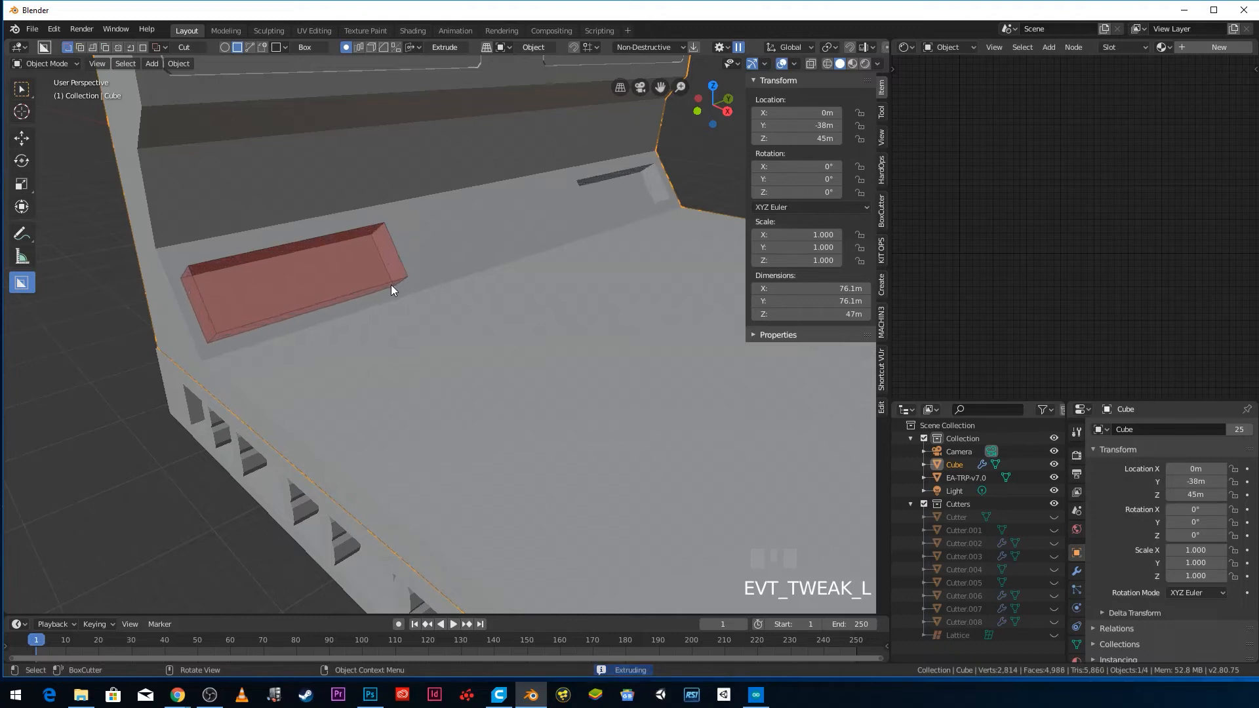
pyautogui.press('v')
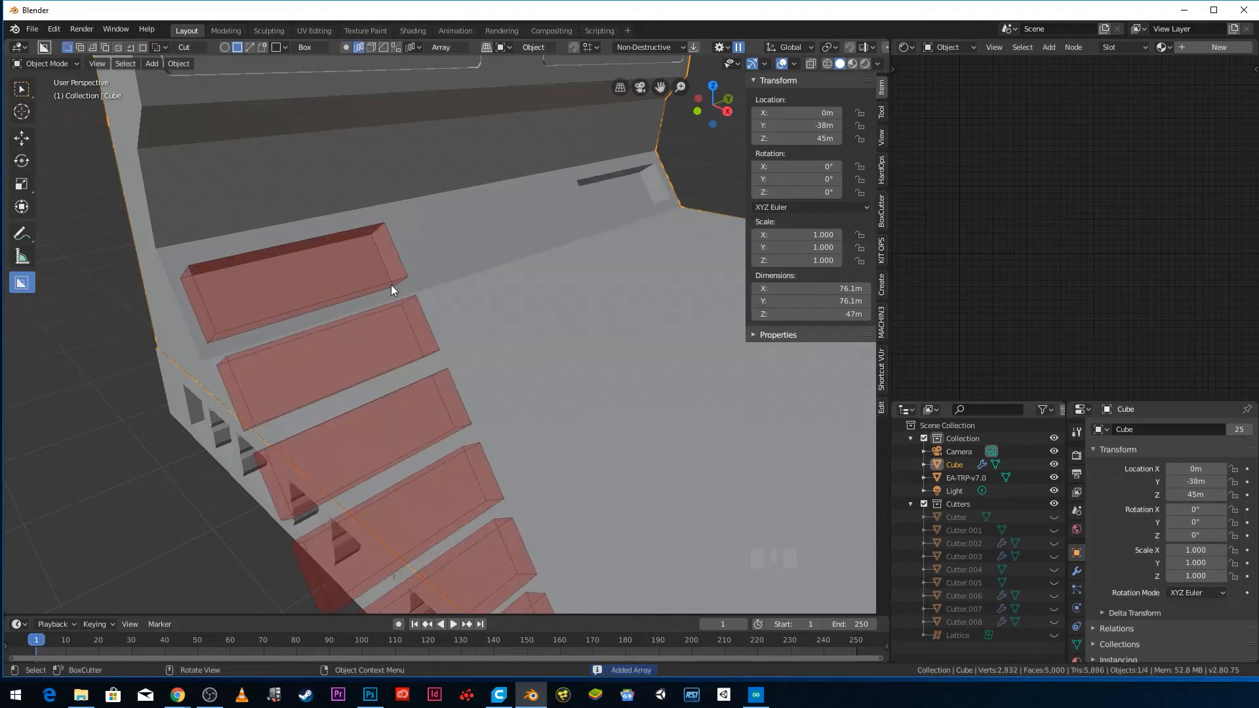
pyautogui.press('x')
pyautogui.scroll(-4, 388, 286)
pyautogui.scroll(-2, 416, 274)
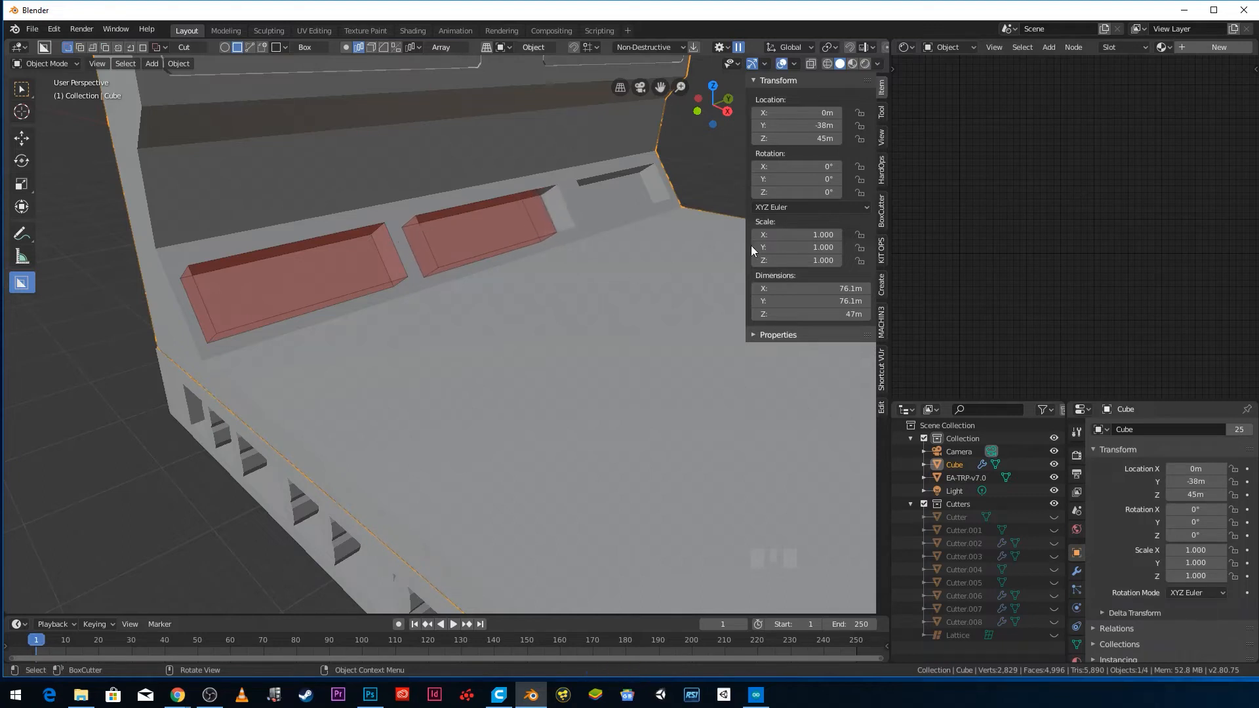
pyautogui.moveTo(736, 249); pyautogui.dragTo(604, 256, button='middle')
pyautogui.click(479, 278)
# - From the front view, draw a box over the slanted wall base and cut it through the cube's full length
pyautogui.scroll(-5, 466, 282)
pyautogui.scroll(2, 493, 290)
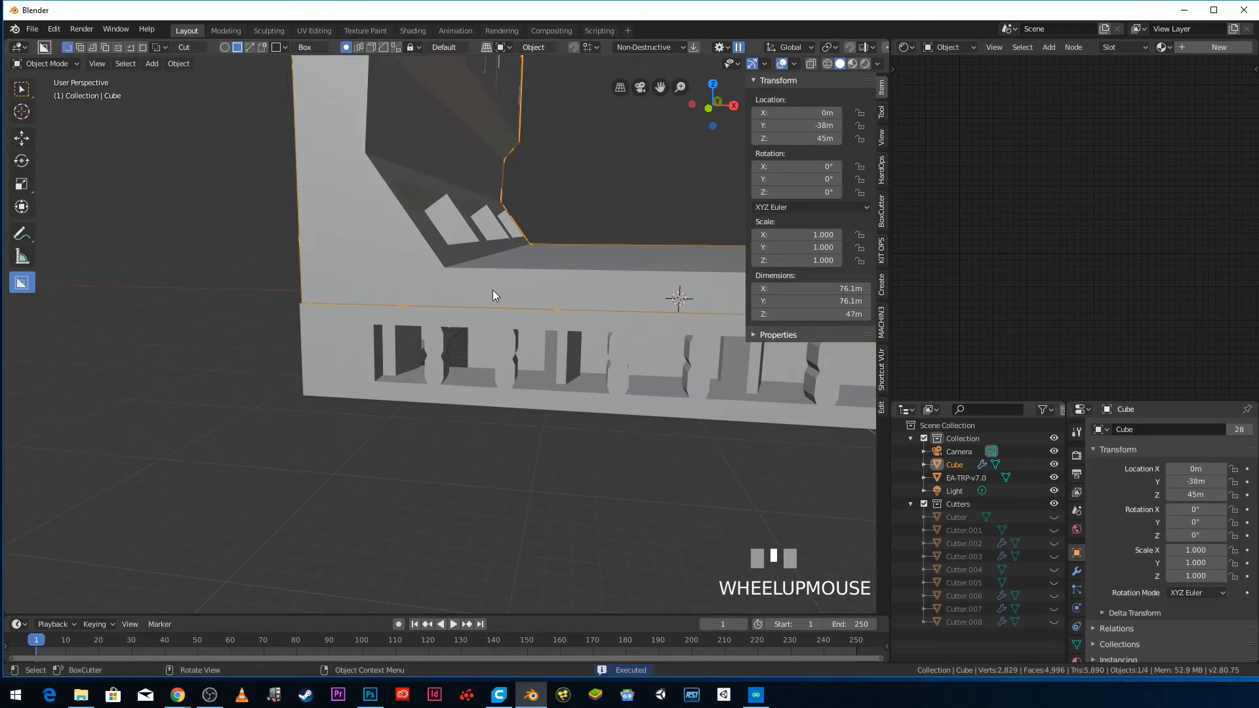
pyautogui.press('KP_1')
pyautogui.keyDown('shift'); pyautogui.moveTo(545, 222); pyautogui.dragTo(509, 301, button='middle'); pyautogui.keyUp('shift')
pyautogui.scroll(2, 411, 281)
pyautogui.moveTo(380, 259)
pyautogui.mouseDown()
pyautogui.moveTo(403, 300)
pyautogui.moveTo(470, 336)
pyautogui.moveTo(451, 345)
pyautogui.mouseUp()
pyautogui.moveTo(451, 345); pyautogui.dragTo(336, 355, button='middle')
pyautogui.scroll(-2, 335, 356)
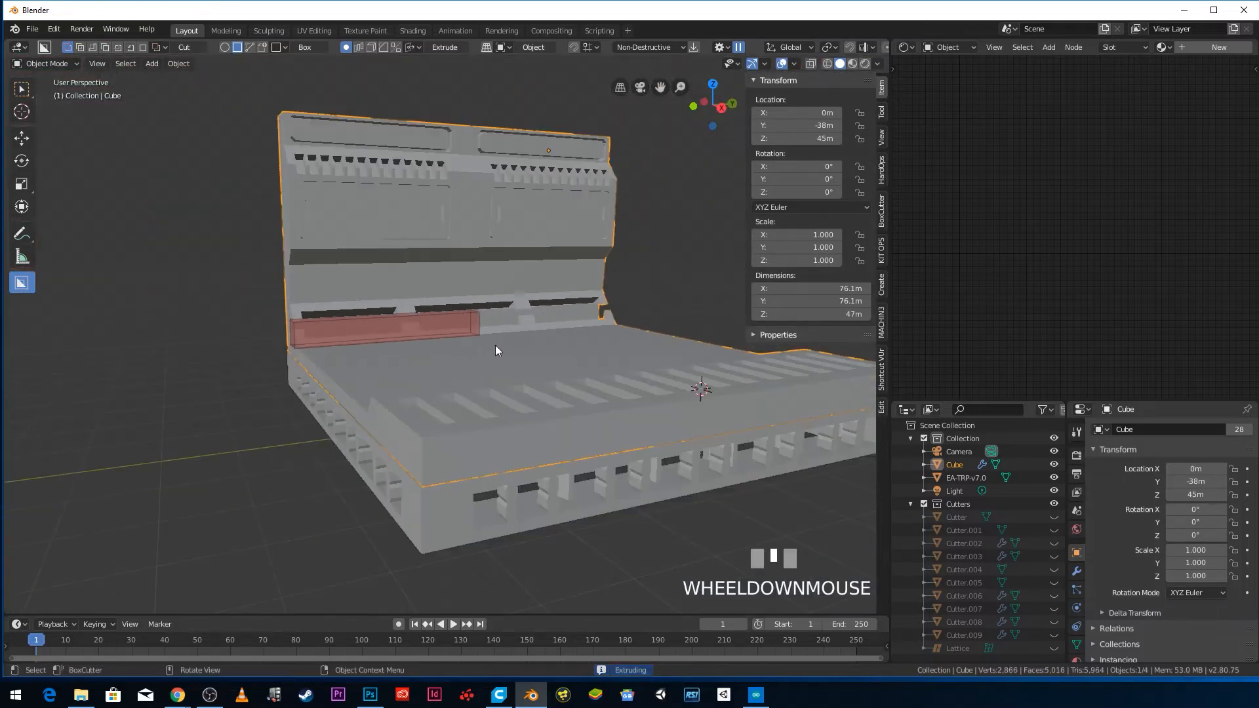
pyautogui.click(636, 329)
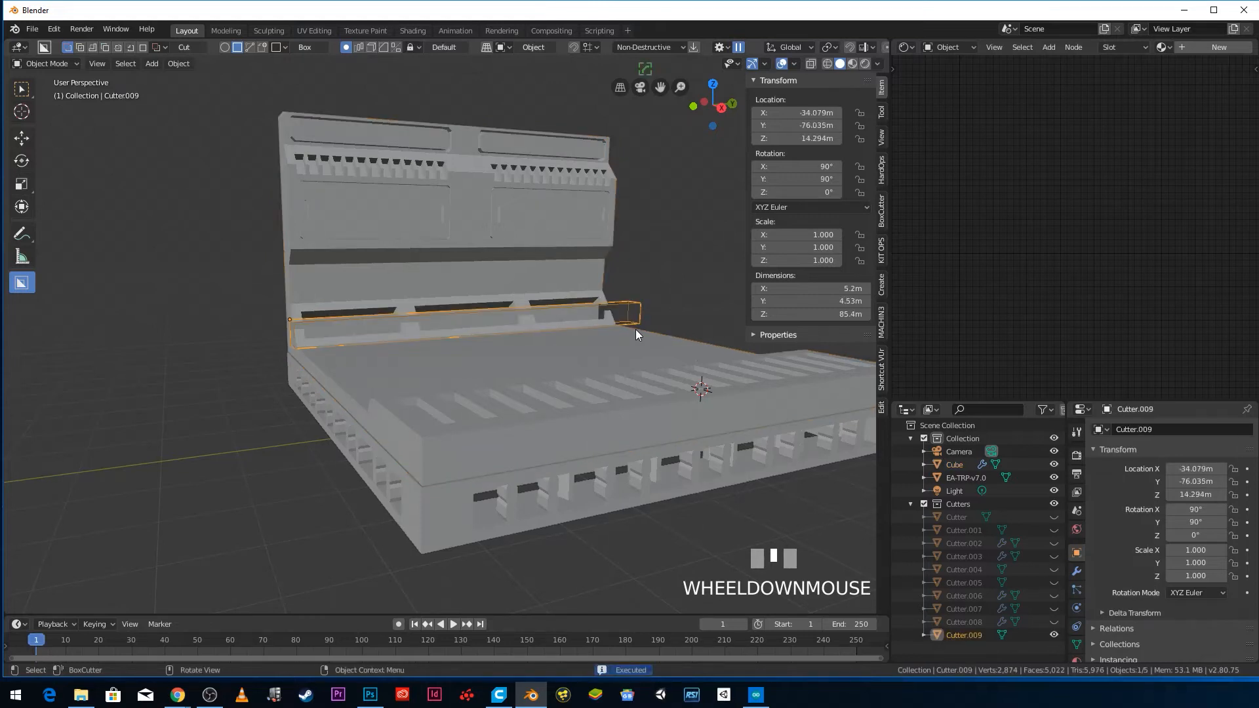
# - Rotate the lengthwise channel cutter in the front view to a Y rotation of 53.9°, parallel to the slanted wall base
pyautogui.press('KP_1')
pyautogui.scroll(5, 586, 349)
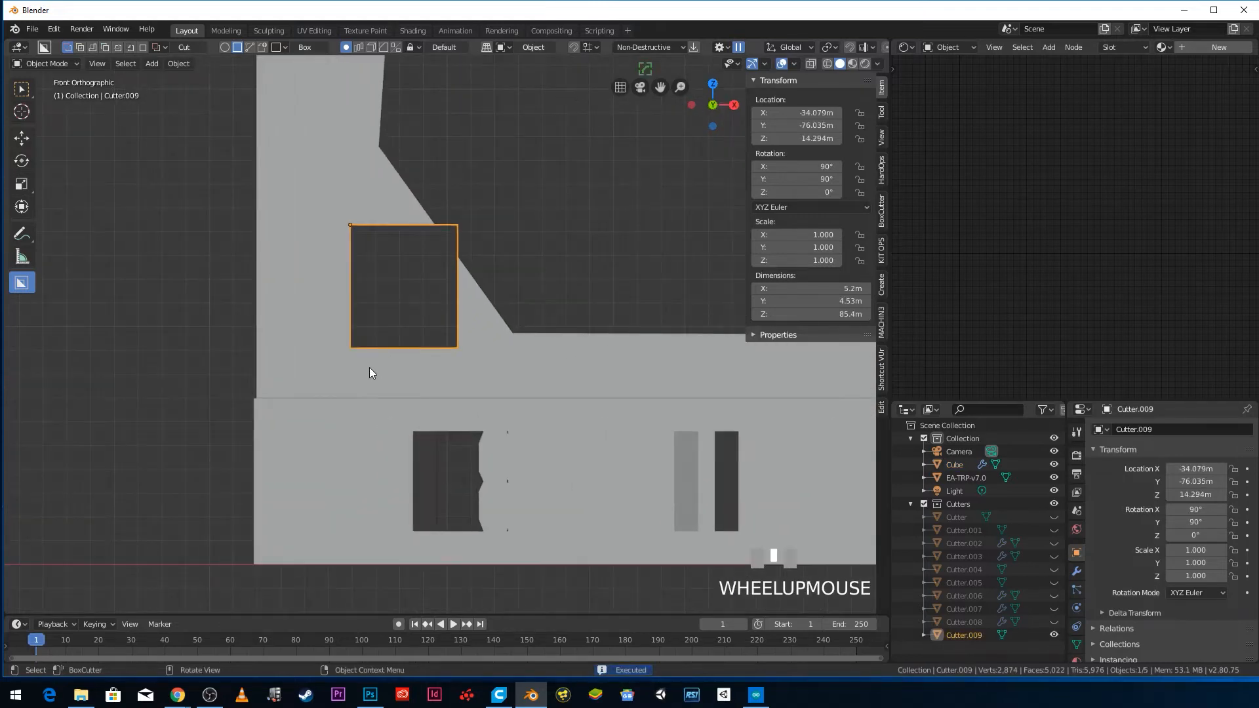
pyautogui.press('r')
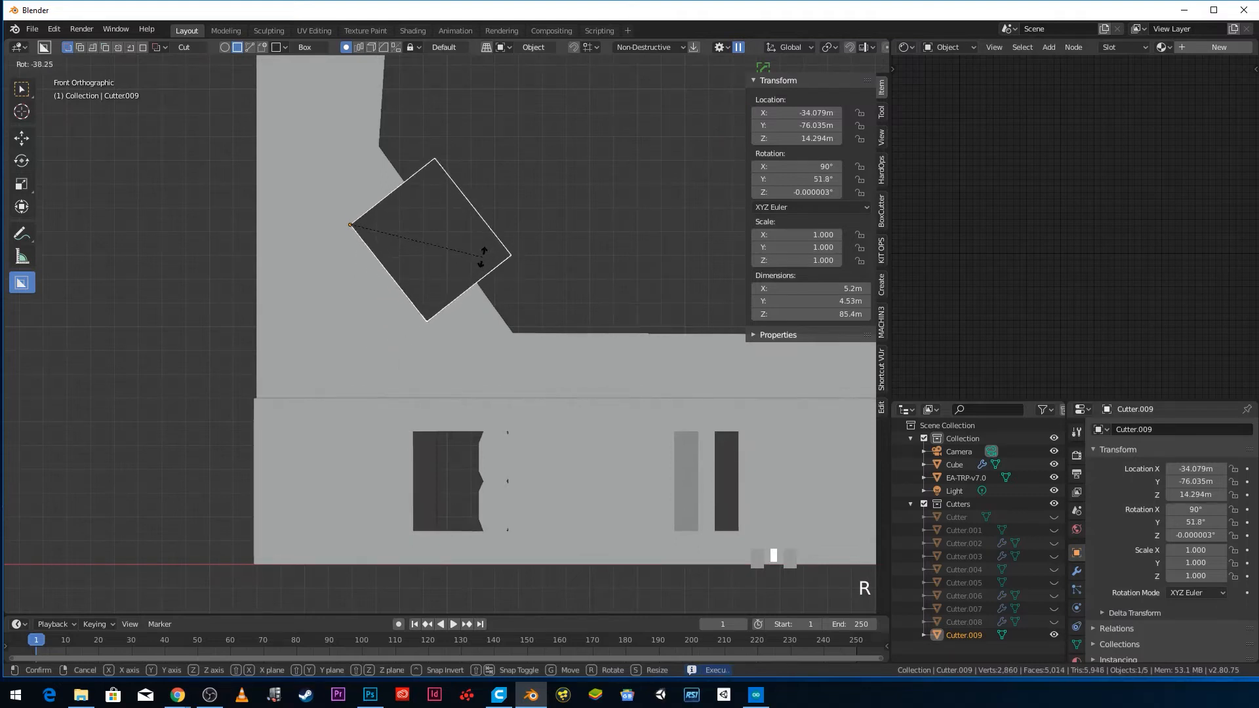
pyautogui.click(484, 265)
# - Move the tilted channel cutter inside the wall base, to about X -36.116 m and Z 11.984 m
pyautogui.press('g')
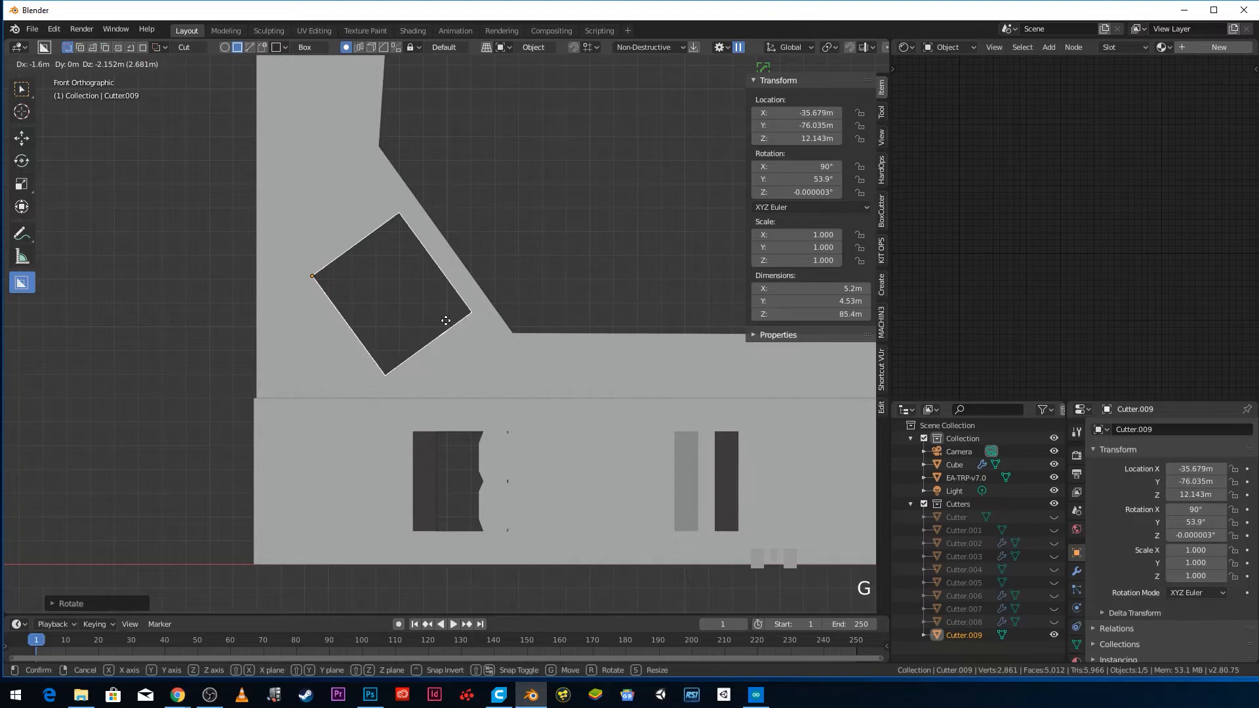
pyautogui.click(447, 326)
pyautogui.scroll(-3, 447, 326)
pyautogui.moveTo(483, 315); pyautogui.dragTo(450, 315, button='middle')
pyautogui.scroll(-3, 346, 340)
pyautogui.scroll(3, 423, 328)
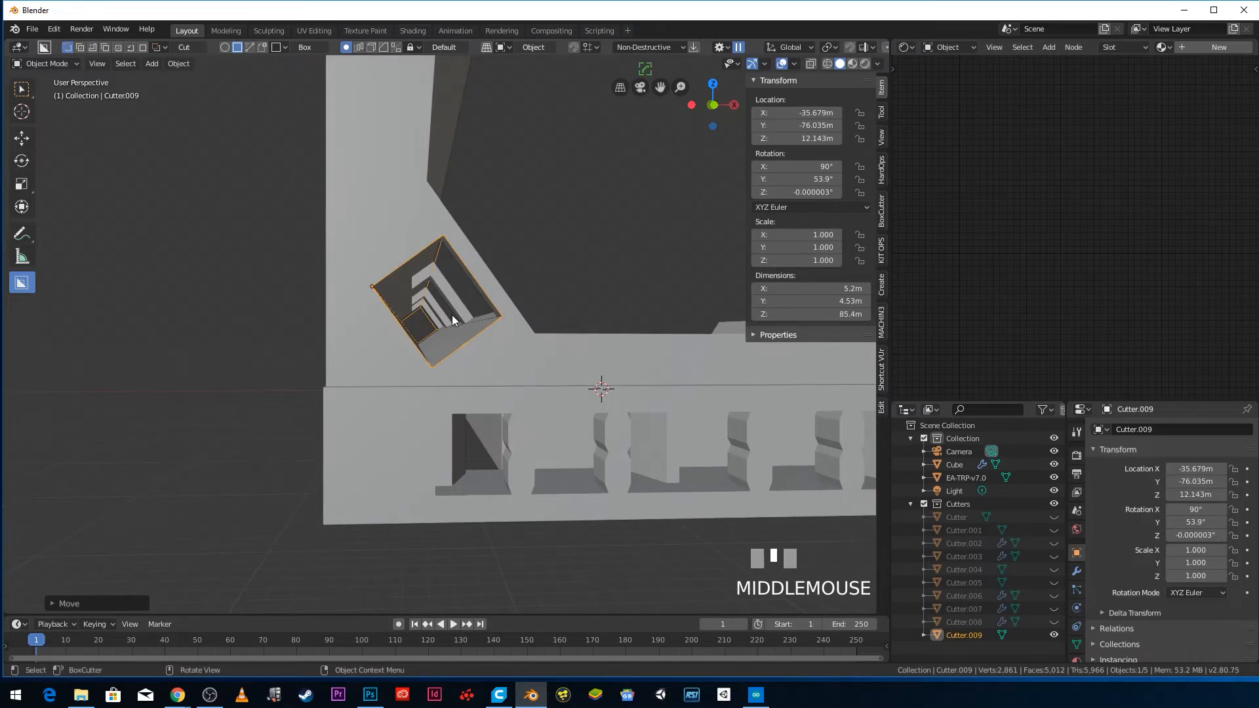
pyautogui.press('KP_1')
pyautogui.scroll(5, 444, 338)
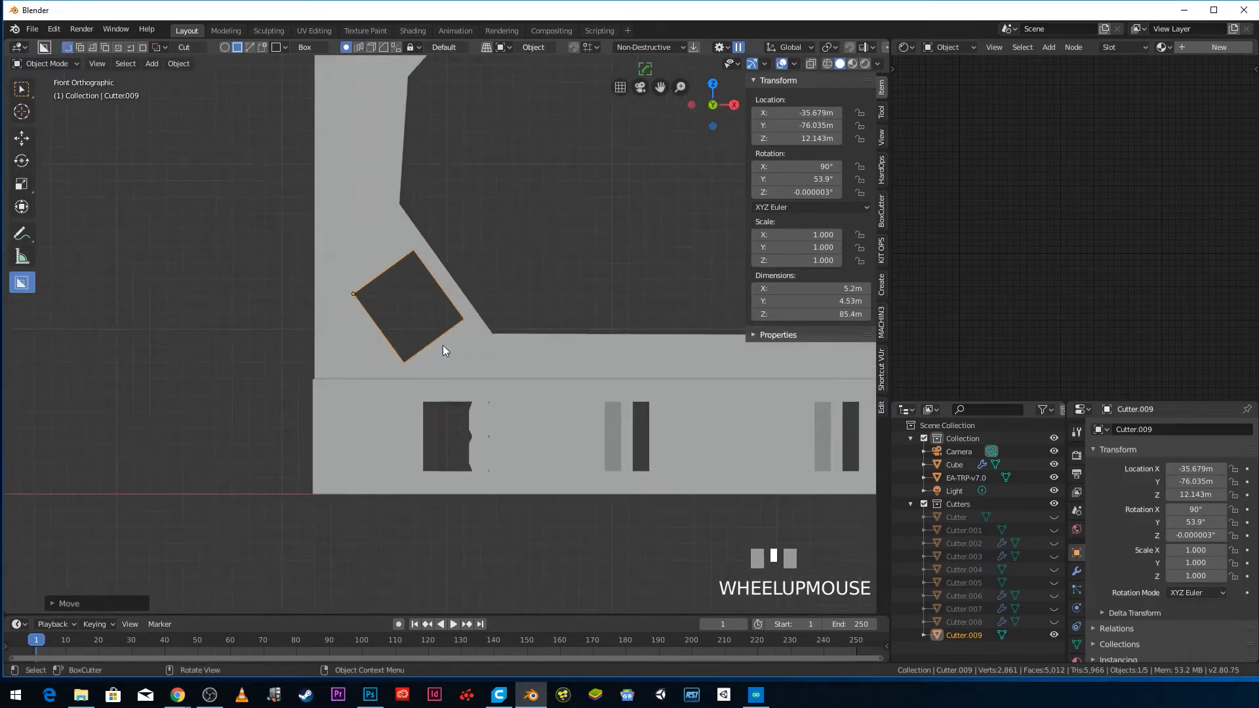
pyautogui.press('g')
pyautogui.click(436, 353)
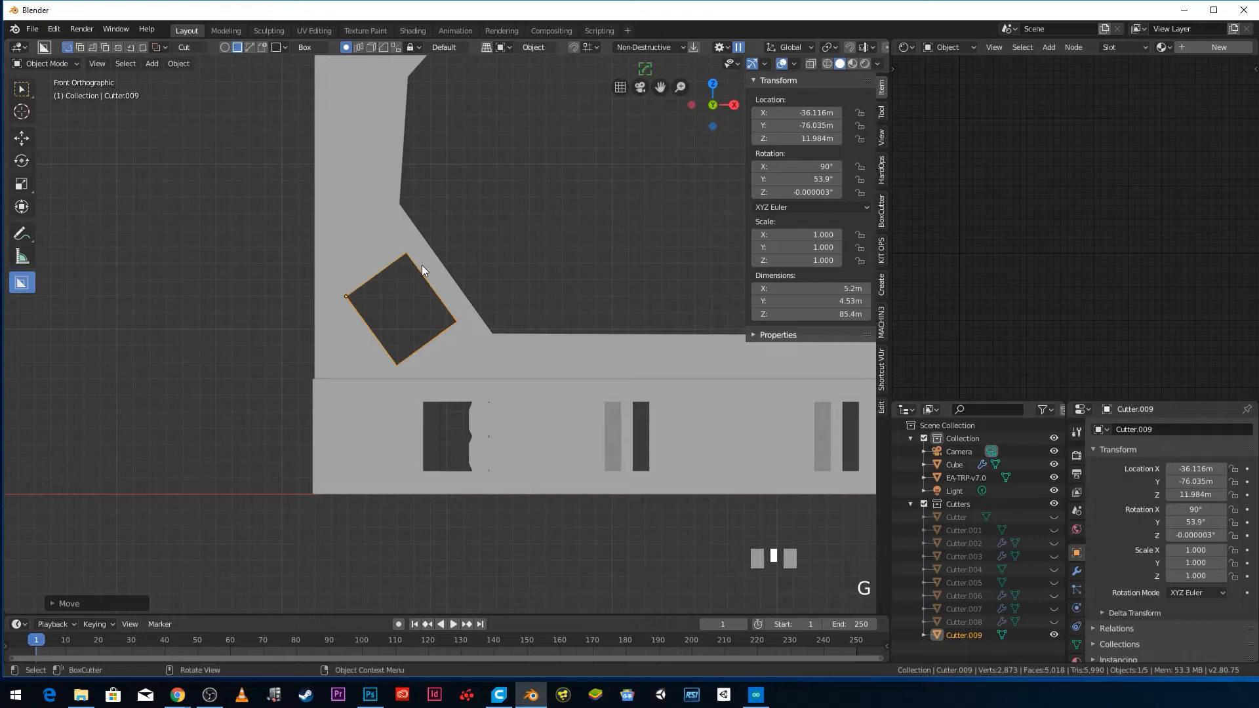
# - Reselect the cube and cut an arrayed row of narrow vertical slots along the flat wall band above the base recesses
pyautogui.moveTo(465, 313); pyautogui.dragTo(383, 330, button='middle')
pyautogui.scroll(-3, 430, 290)
pyautogui.click(430, 290)
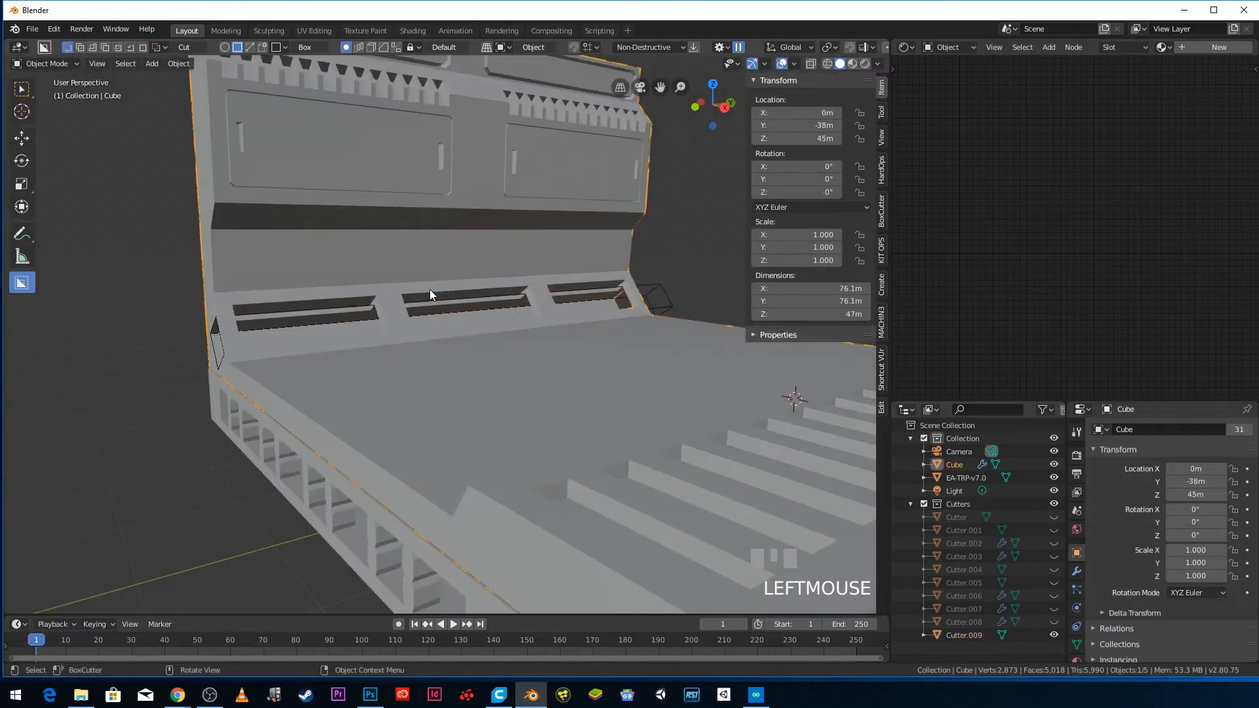
pyautogui.scroll(3, 431, 289)
pyautogui.moveTo(426, 285); pyautogui.dragTo(367, 286, button='middle')
pyautogui.scroll(2, 329, 324)
pyautogui.scroll(2, 352, 320)
pyautogui.moveTo(353, 270); pyautogui.dragTo(380, 362)
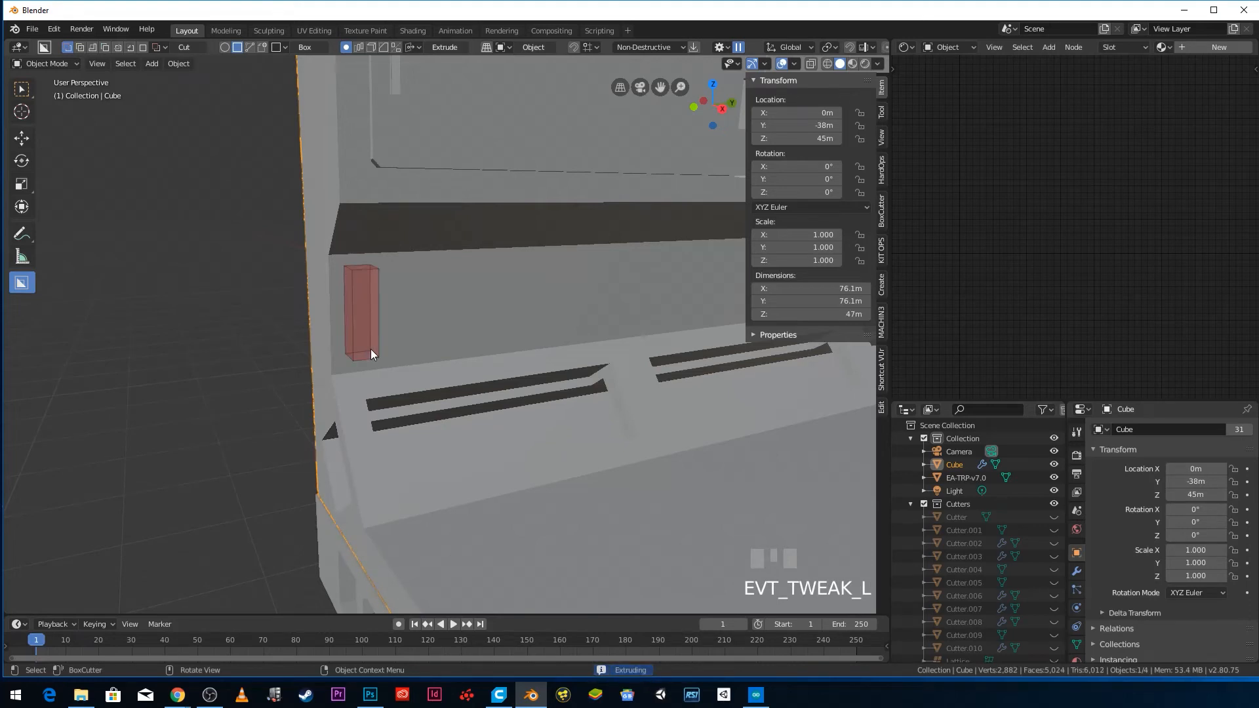
pyautogui.press('v')
pyautogui.scroll(5, 373, 354)
pyautogui.moveTo(373, 350); pyautogui.dragTo(372, 350)
# - Cut an arrayed row of thin, bevelled rectangular panel outlines along the slanted band above the wall's vertical slots
pyautogui.moveTo(372, 350); pyautogui.dragTo(438, 346, button='middle')
pyautogui.scroll(3, 449, 360)
pyautogui.scroll(2, 424, 328)
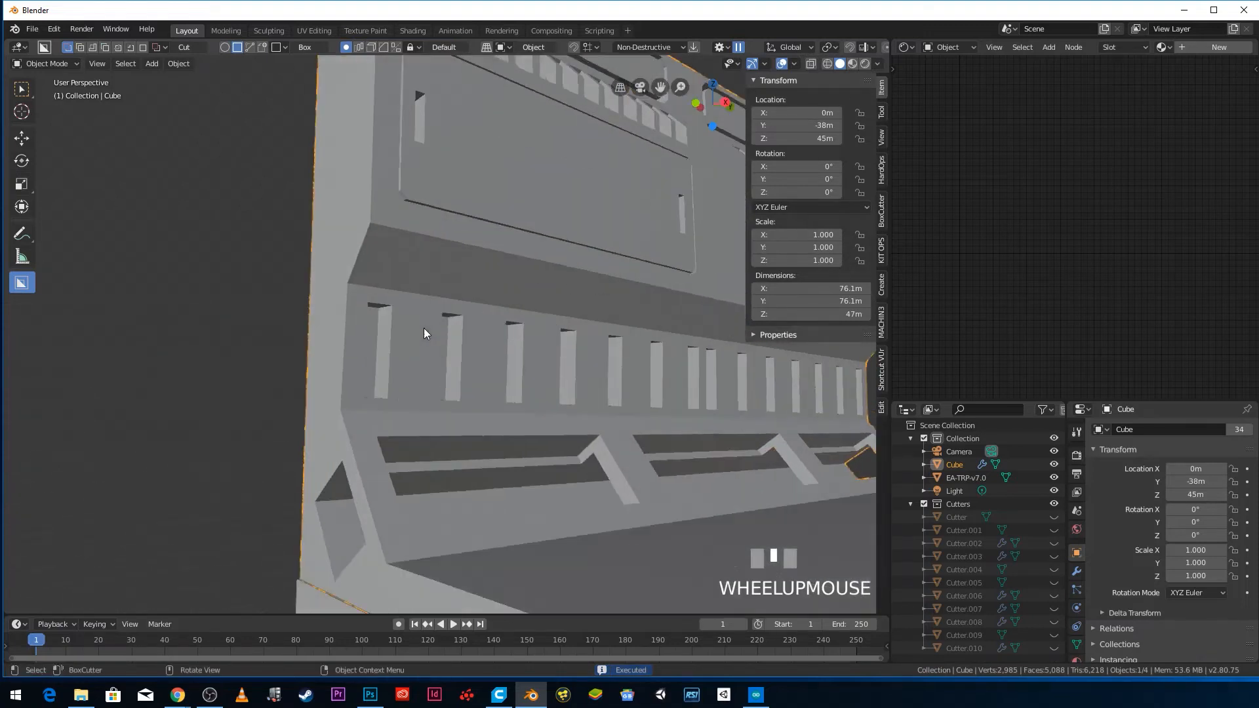
pyautogui.scroll(2, 379, 235)
pyautogui.moveTo(368, 217)
pyautogui.mouseDown()
pyautogui.moveTo(475, 280)
pyautogui.moveTo(600, 293)
pyautogui.mouseUp()
pyautogui.press('t')
pyautogui.press('b')
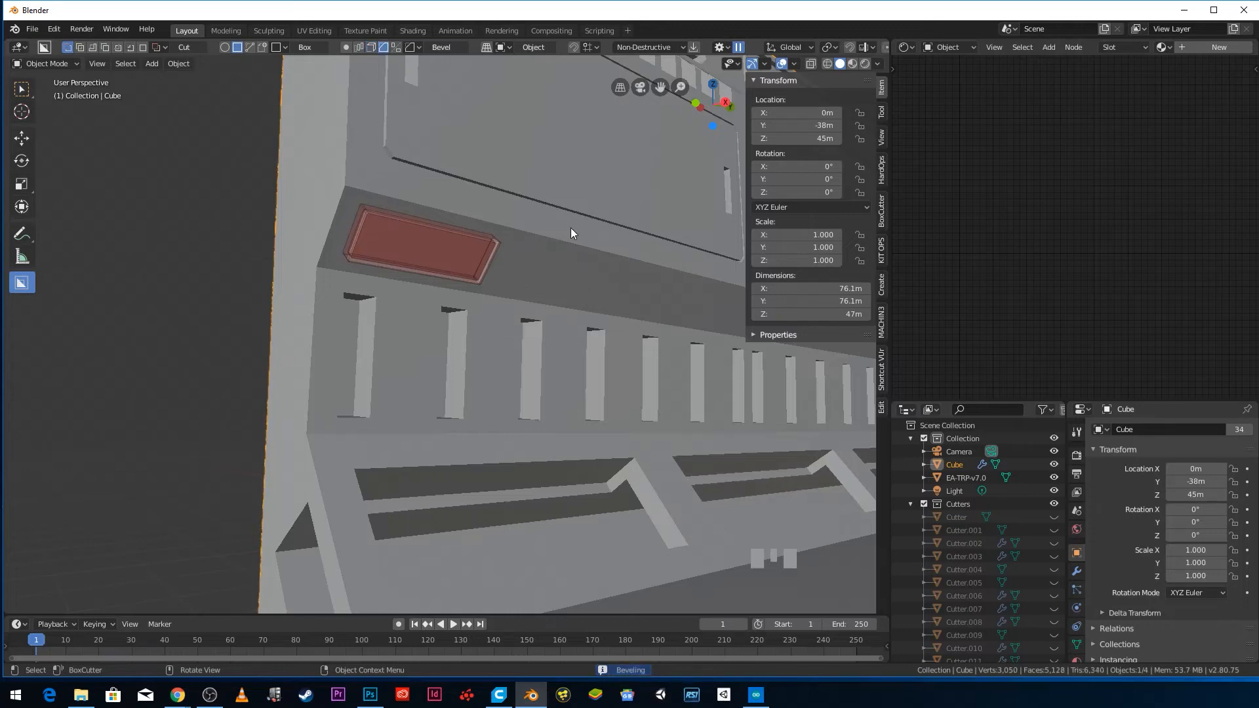
pyautogui.moveTo(538, 218); pyautogui.dragTo(574, 259)
pyautogui.press('v')
# - Cut a thin, bevel-cornered rectangular groove outlining a large panel on the floor between the wall base and the slotted ledge
pyautogui.moveTo(573, 259); pyautogui.dragTo(427, 358, button='middle')
pyautogui.scroll(3, 495, 322)
pyautogui.scroll(-3, 432, 297)
pyautogui.scroll(3, 402, 297)
pyautogui.moveTo(402, 298); pyautogui.dragTo(256, 448, button='middle')
pyautogui.moveTo(229, 428)
pyautogui.mouseDown()
pyautogui.moveTo(521, 562)
pyautogui.moveTo(629, 507)
pyautogui.mouseUp()
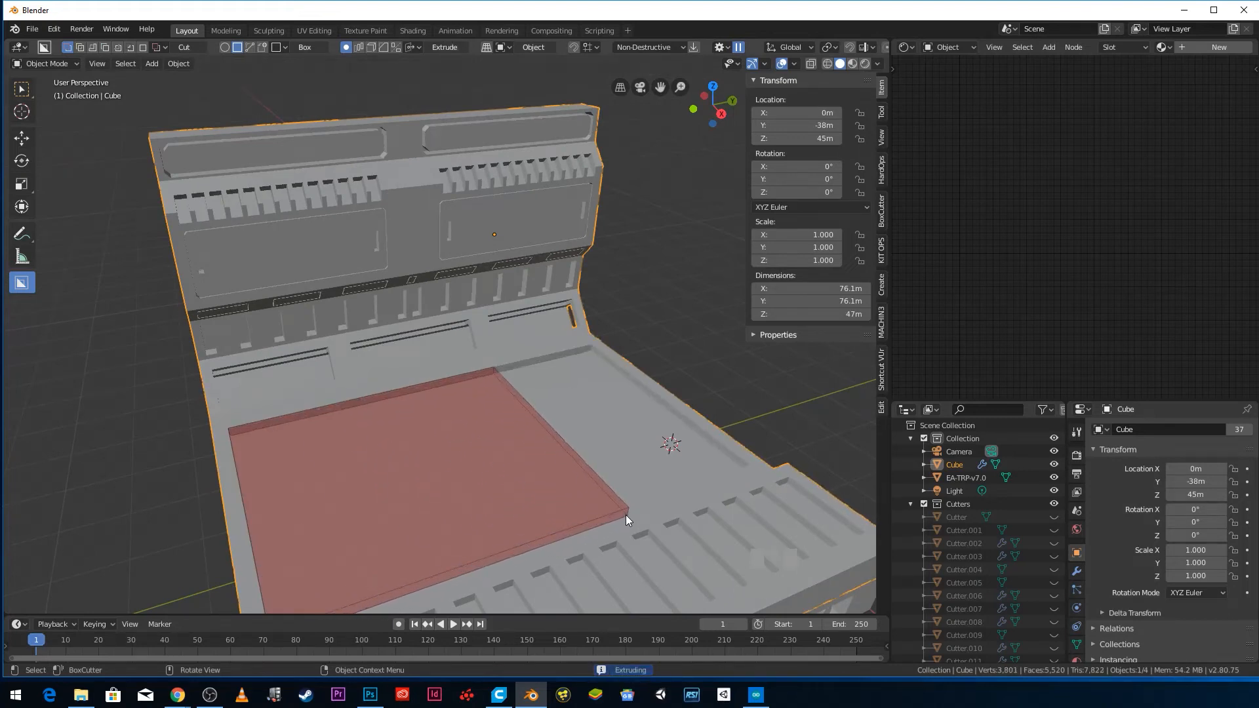
pyautogui.press('t')
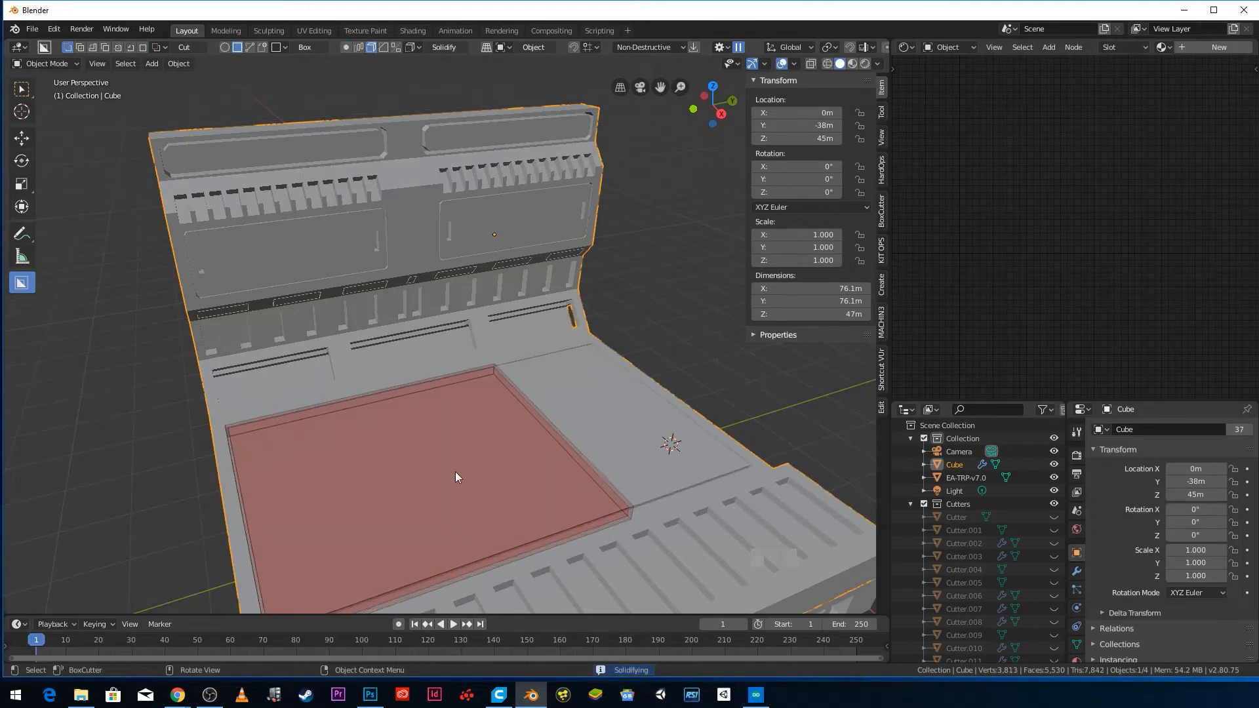
pyautogui.press('b')
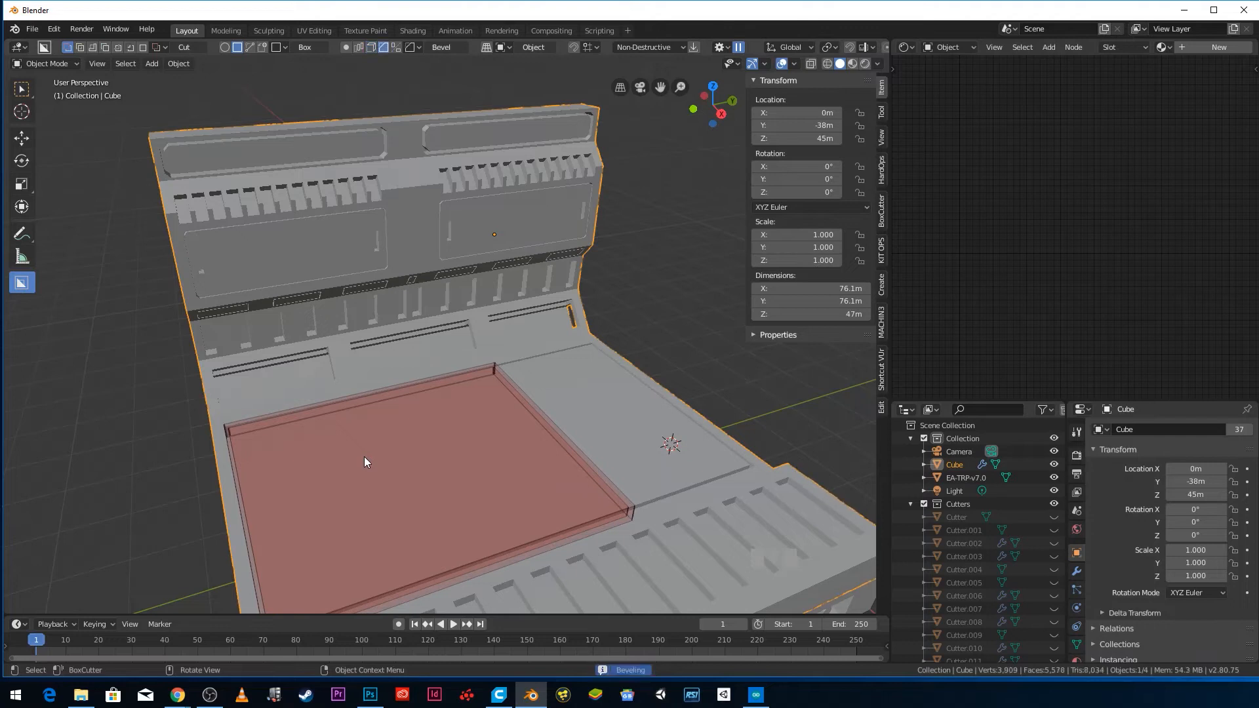
pyautogui.click(364, 457)
# - Cut two short narrow slots just inside the near corners of the floor panel outline
pyautogui.moveTo(364, 456); pyautogui.dragTo(473, 423, button='middle')
pyautogui.scroll(4, 474, 429)
pyautogui.keyDown('shift'); pyautogui.moveTo(458, 478); pyautogui.dragTo(417, 393, button='middle'); pyautogui.keyUp('shift')
pyautogui.moveTo(270, 457); pyautogui.dragTo(320, 457)
pyautogui.click(611, 448)
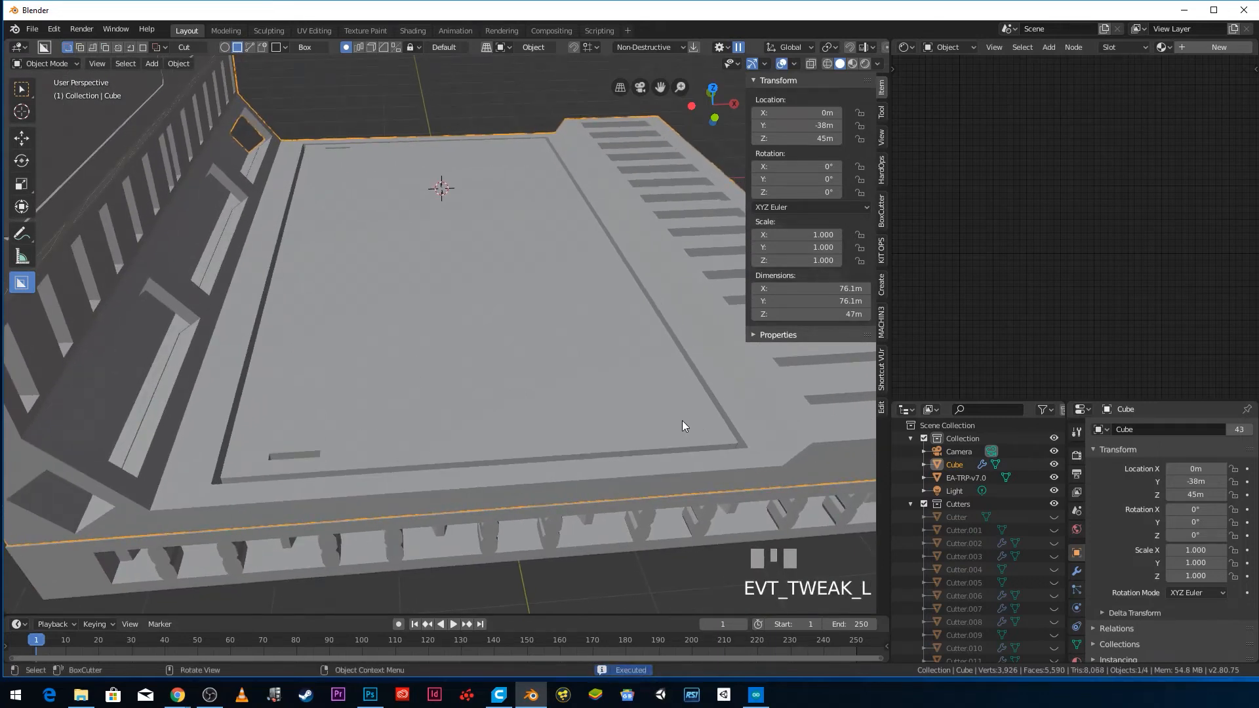
pyautogui.moveTo(640, 430)
pyautogui.mouseDown()
pyautogui.moveTo(687, 432)
pyautogui.moveTo(687, 443)
pyautogui.mouseUp()
pyautogui.click(612, 443)
# - Cut two elongated notches across the floor panel's near groove, one beside the short corner slot and one farther along
pyautogui.keyDown('shift'); pyautogui.moveTo(612, 442); pyautogui.dragTo(635, 375, button='middle'); pyautogui.keyUp('shift')
pyautogui.scroll(2, 435, 376)
pyautogui.scroll(2, 298, 392)
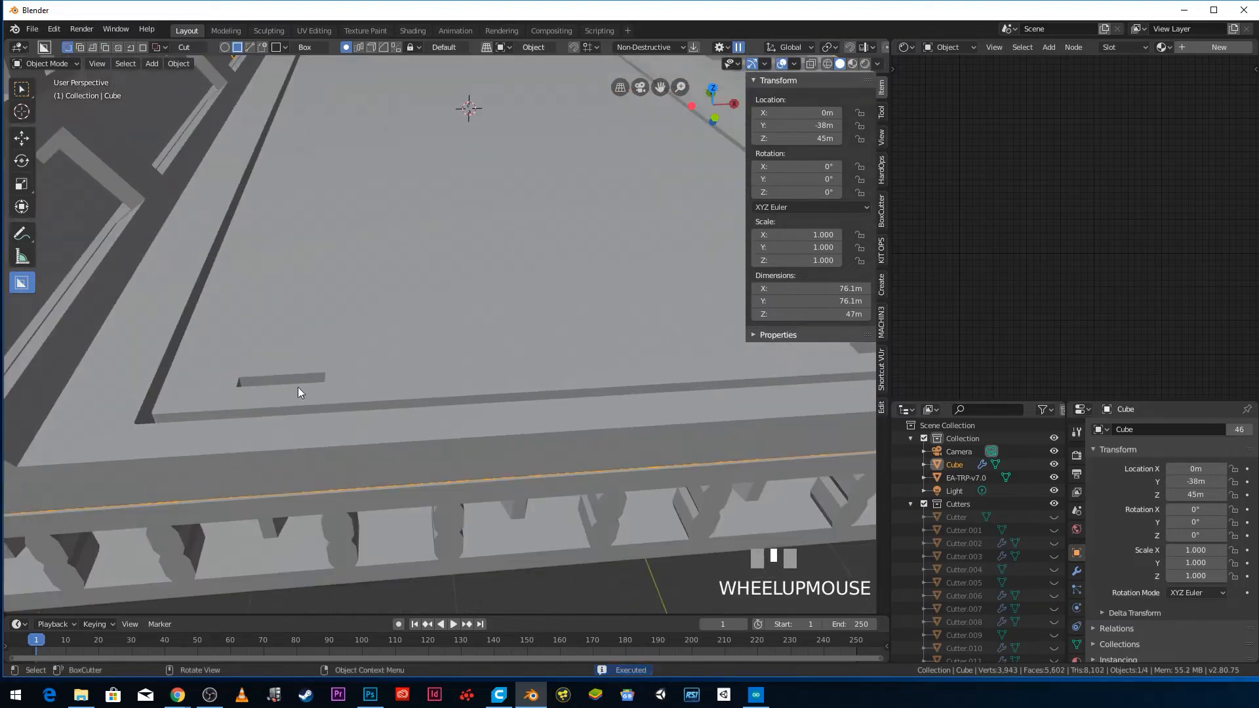
pyautogui.moveTo(202, 410)
pyautogui.mouseDown()
pyautogui.moveTo(366, 411)
pyautogui.moveTo(339, 411)
pyautogui.mouseUp()
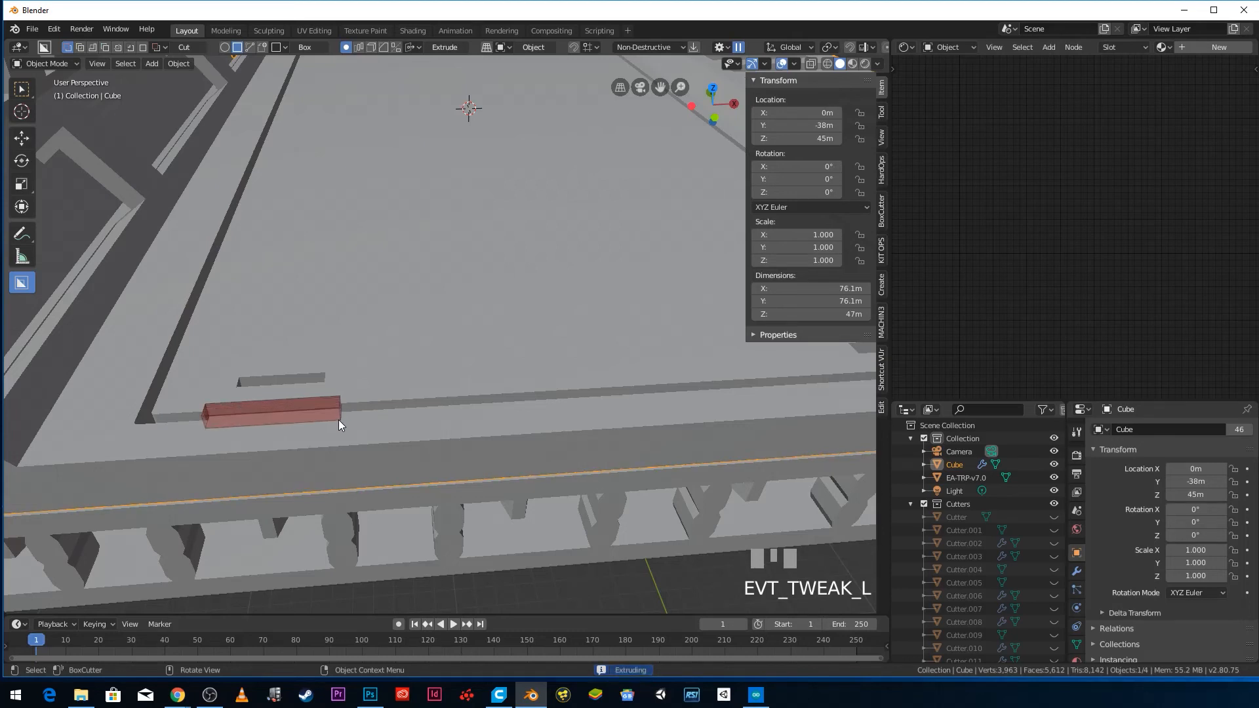
pyautogui.click(434, 415)
pyautogui.keyDown('shift'); pyautogui.moveTo(434, 415); pyautogui.dragTo(562, 375, button='middle'); pyautogui.keyUp('shift')
pyautogui.moveTo(530, 376); pyautogui.dragTo(681, 382)
pyautogui.click(682, 388)
# - Cut a narrow slot through the floor's near edge, between the slanted wall base and the floor panel groove
pyautogui.moveTo(688, 384); pyautogui.dragTo(684, 404, button='middle')
pyautogui.scroll(3, 483, 374)
pyautogui.scroll(-2, 513, 368)
pyautogui.moveTo(513, 368); pyautogui.dragTo(537, 391, button='middle')
pyautogui.scroll(3, 425, 362)
pyautogui.moveTo(456, 301); pyautogui.dragTo(373, 427)
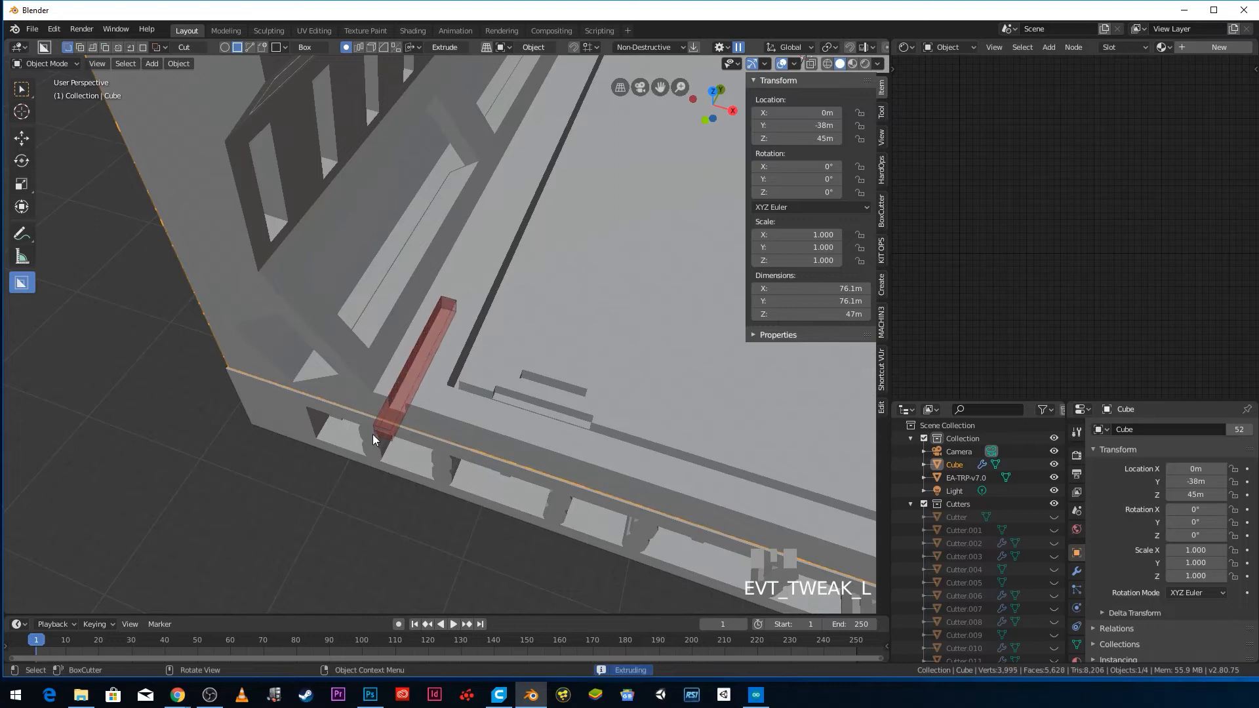
pyautogui.click(373, 433)
# - Cut three shallow notches along the floor's open near edge, continuing to the outer corner of the slotted ledge
pyautogui.keyDown('shift'); pyautogui.moveTo(408, 404); pyautogui.dragTo(359, 264, button='middle'); pyautogui.keyUp('shift')
pyautogui.moveTo(331, 351); pyautogui.dragTo(373, 403)
pyautogui.click(373, 413)
pyautogui.keyDown('shift'); pyautogui.moveTo(387, 405); pyautogui.dragTo(326, 360, button='middle'); pyautogui.keyUp('shift')
pyautogui.moveTo(323, 355)
pyautogui.mouseDown()
pyautogui.moveTo(361, 387)
pyautogui.moveTo(343, 417)
pyautogui.mouseUp()
pyautogui.click(344, 417)
pyautogui.keyDown('shift'); pyautogui.moveTo(409, 435); pyautogui.dragTo(436, 438, button='middle'); pyautogui.keyUp('shift')
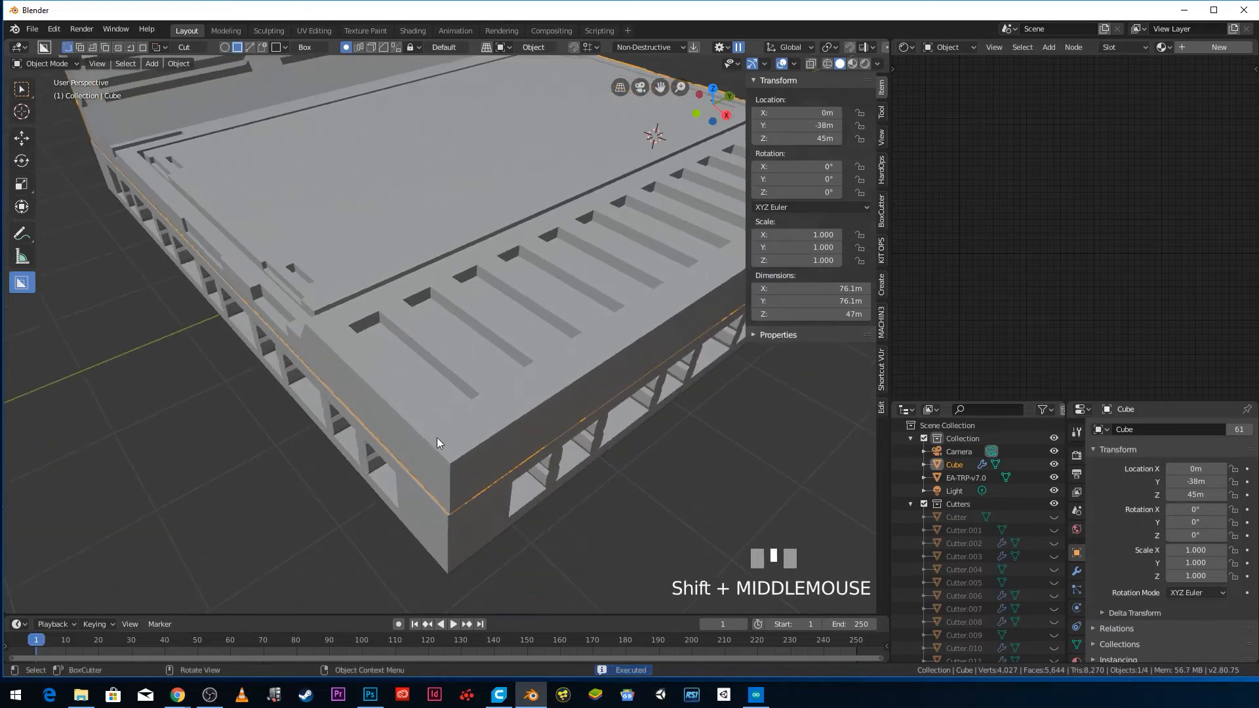
pyautogui.moveTo(460, 469); pyautogui.dragTo(384, 425)
pyautogui.click(383, 425)
# - Cut a mirrored pair of narrow vertical slots into the plain wall strip between the two large wall panels
pyautogui.scroll(-3, 386, 421)
pyautogui.moveTo(388, 422)
pyautogui.mouseDown(button='middle')
pyautogui.moveTo(463, 415)
pyautogui.moveTo(414, 431)
pyautogui.moveTo(379, 399)
pyautogui.mouseUp(button='middle')
pyautogui.scroll(5, 407, 433)
pyautogui.keyDown('shift'); pyautogui.moveTo(430, 467); pyautogui.dragTo(411, 532, button='middle'); pyautogui.keyUp('shift')
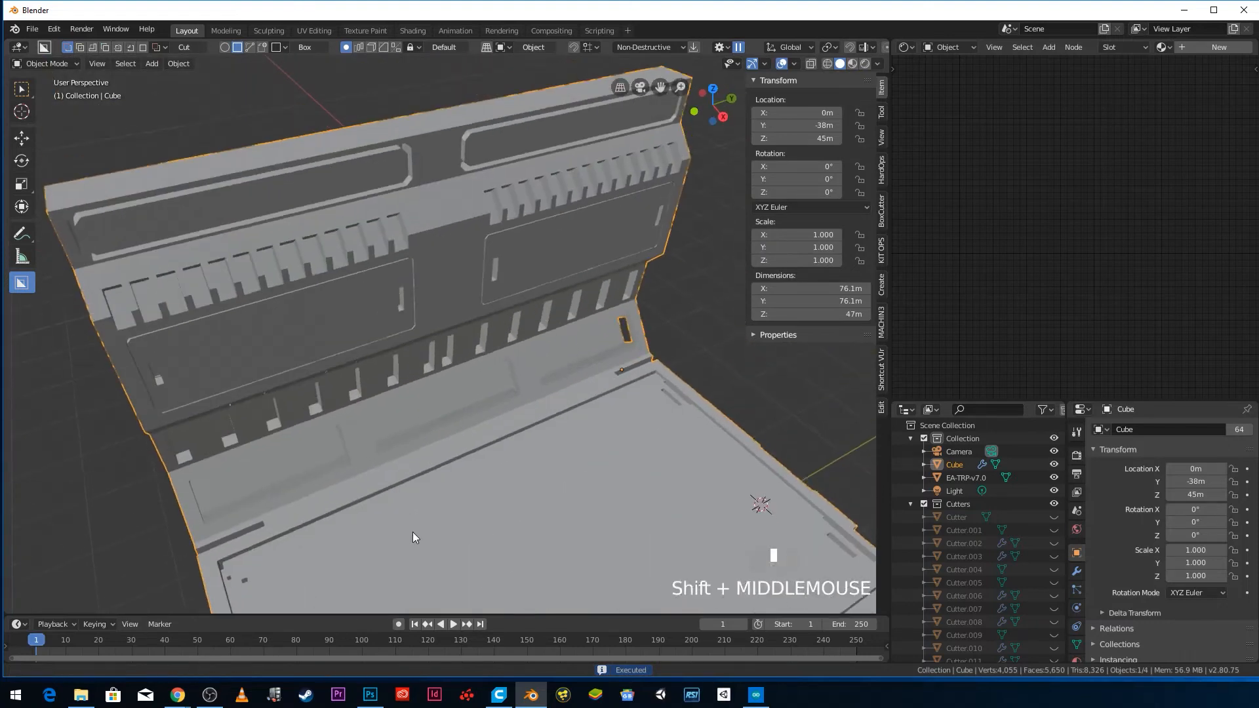
pyautogui.moveTo(431, 307); pyautogui.dragTo(434, 208)
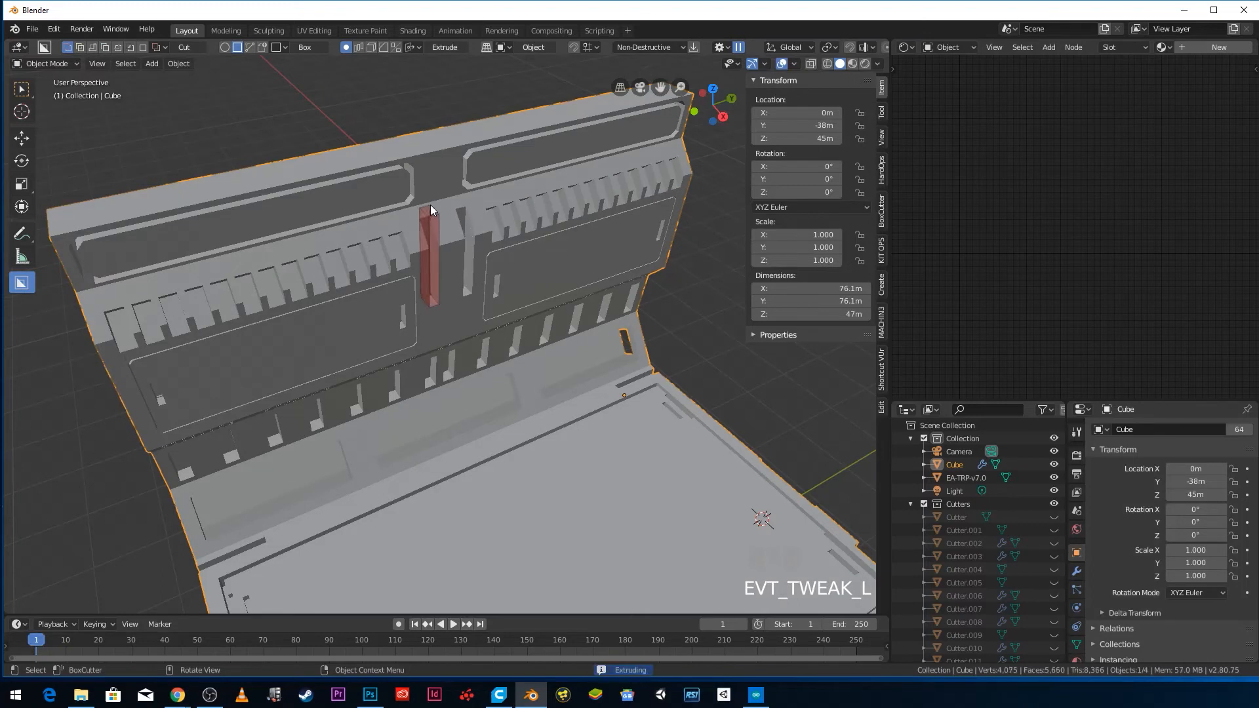
pyautogui.click(427, 202)
# - From the top view, add a Bezier curve at the origin and display the scene in wireframe
pyautogui.moveTo(455, 272); pyautogui.dragTo(489, 375, button='middle')
pyautogui.scroll(4, 467, 321)
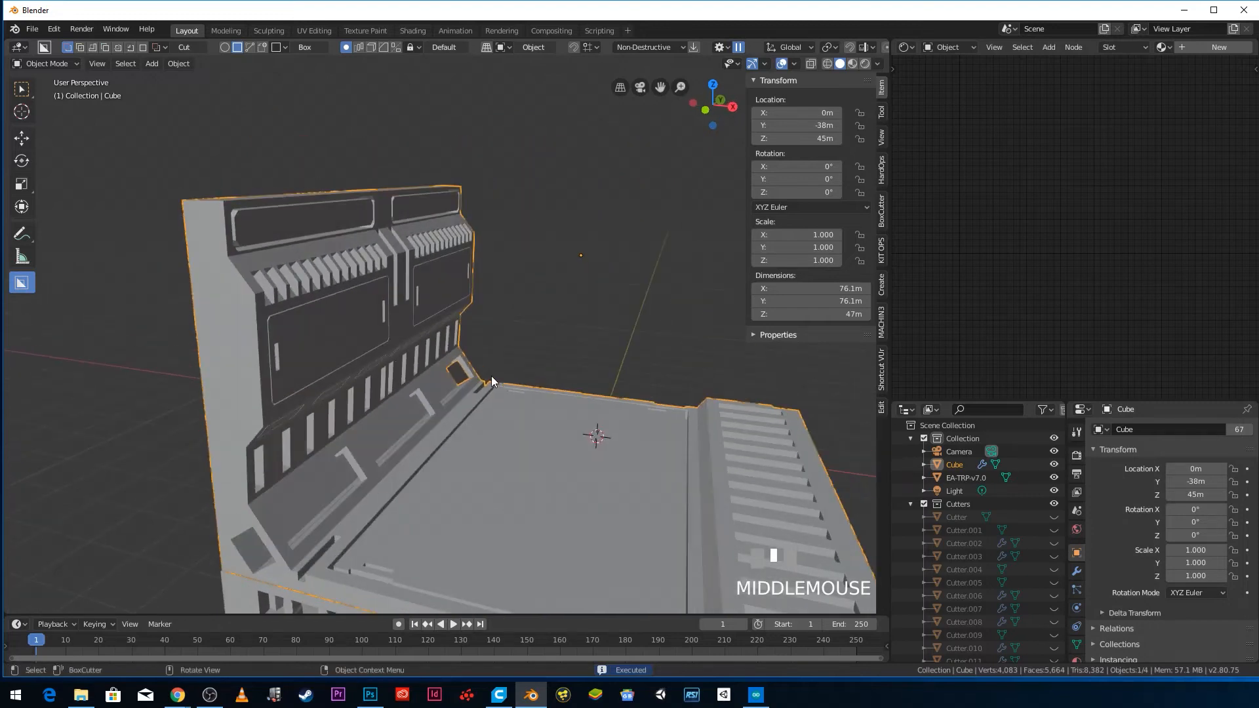
pyautogui.keyDown('shift'); pyautogui.moveTo(427, 435); pyautogui.dragTo(525, 347, button='middle'); pyautogui.keyUp('shift')
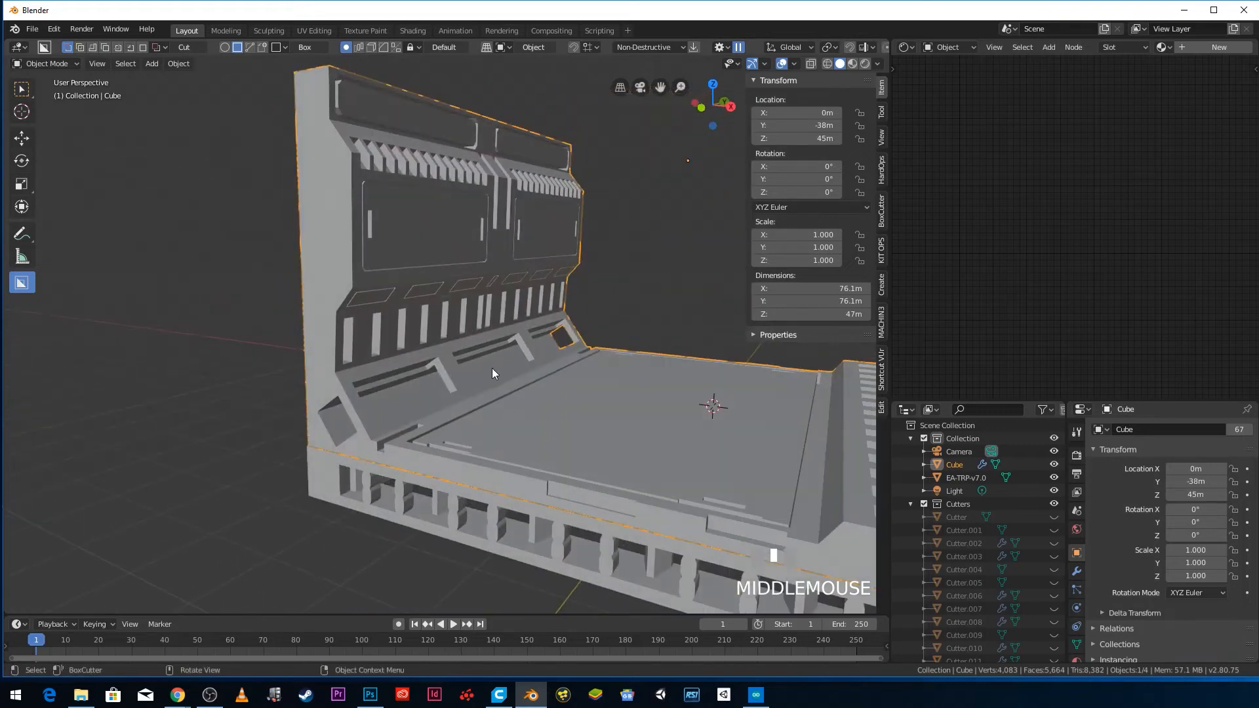
pyautogui.moveTo(404, 398); pyautogui.dragTo(383, 411, button='middle')
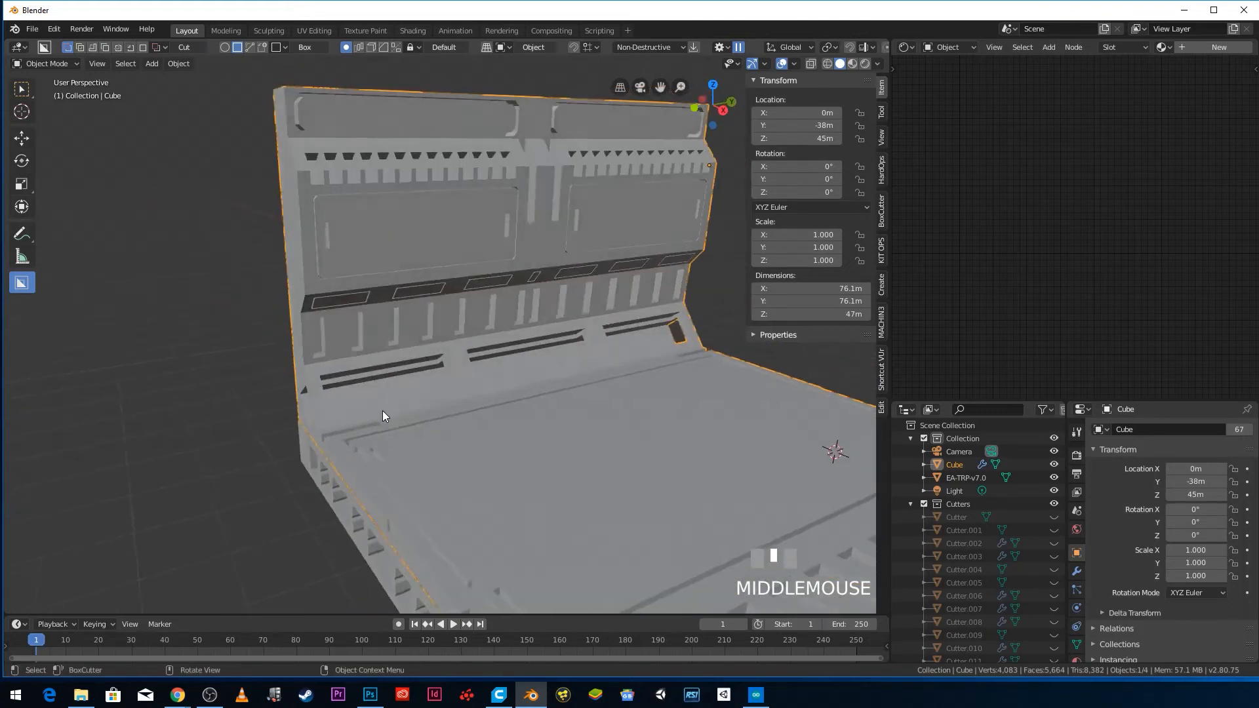
pyautogui.scroll(-4, 422, 405)
pyautogui.press('KP_7')
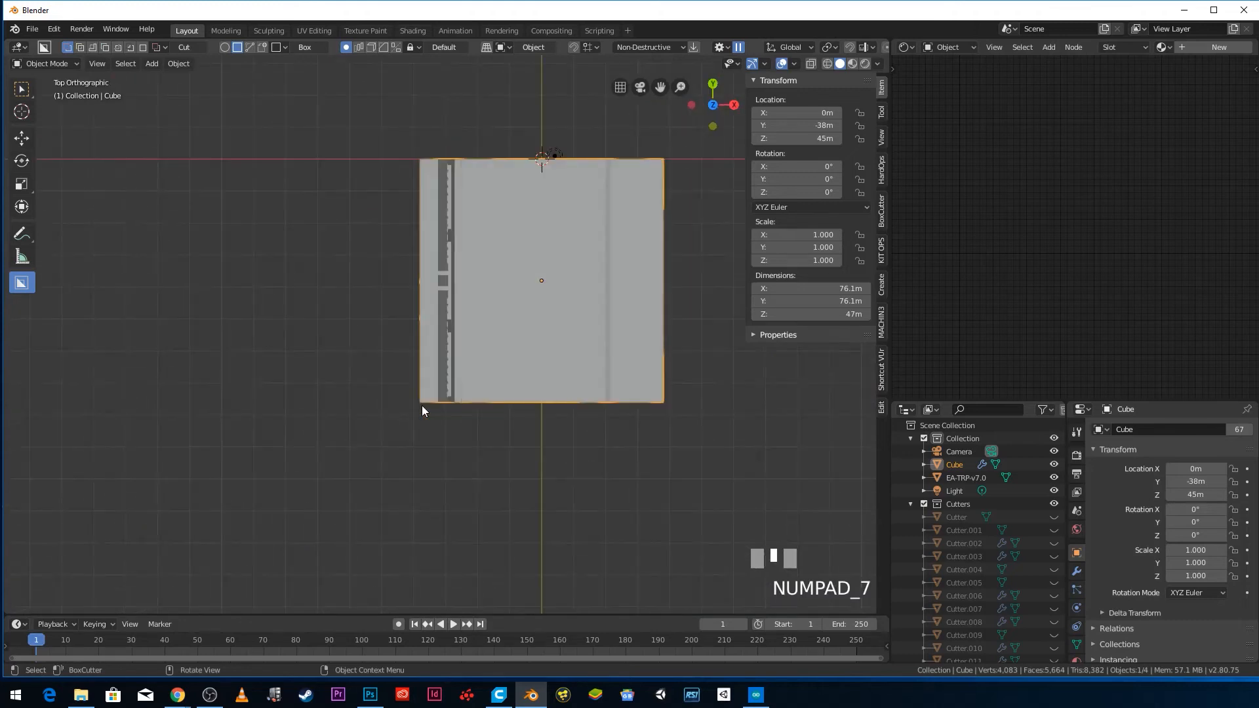
pyautogui.hotkey('shift', 'a')
pyautogui.moveTo(565, 215)
pyautogui.click(643, 214)
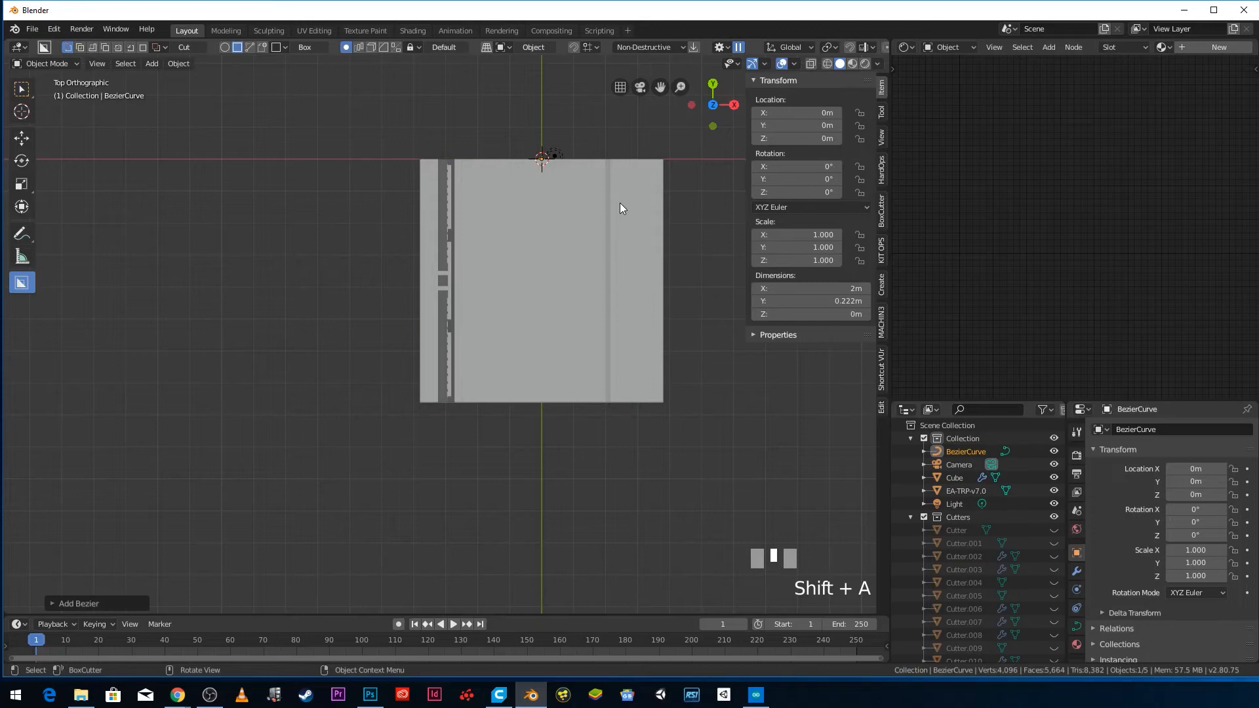
pyautogui.press('z')
pyautogui.click(510, 202)
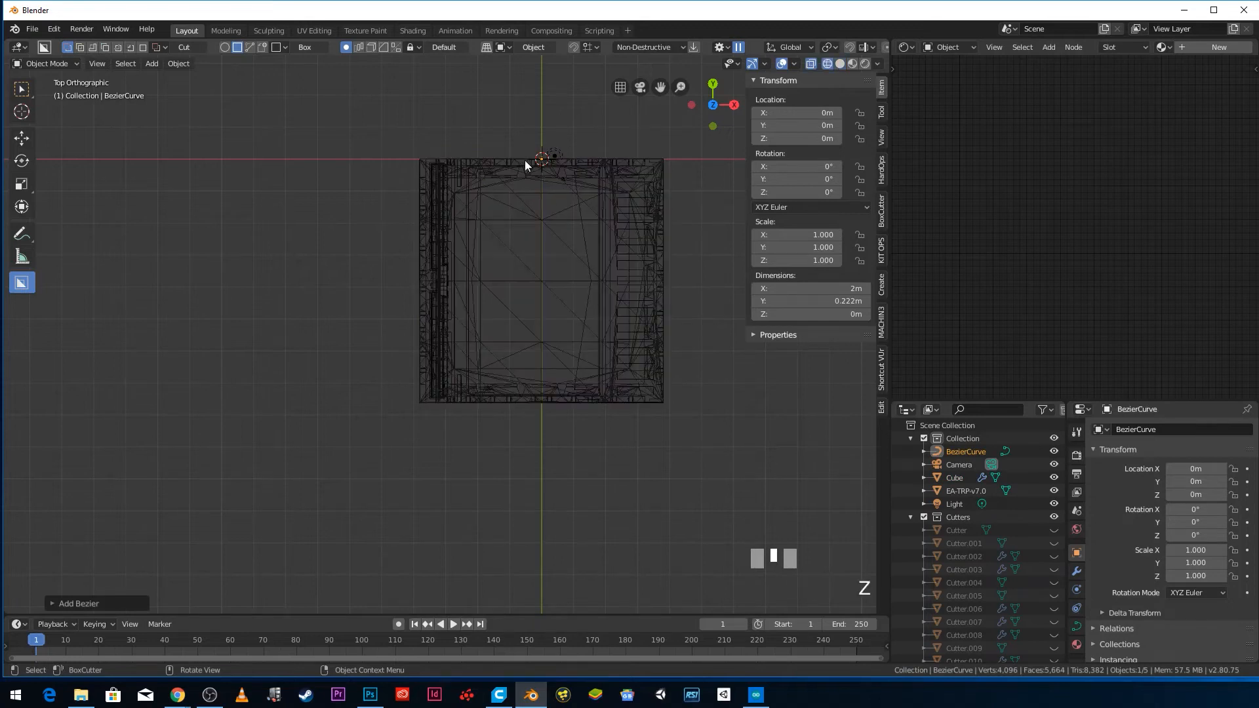
pyautogui.scroll(3, 542, 180)
pyautogui.press('KP_Decimal')
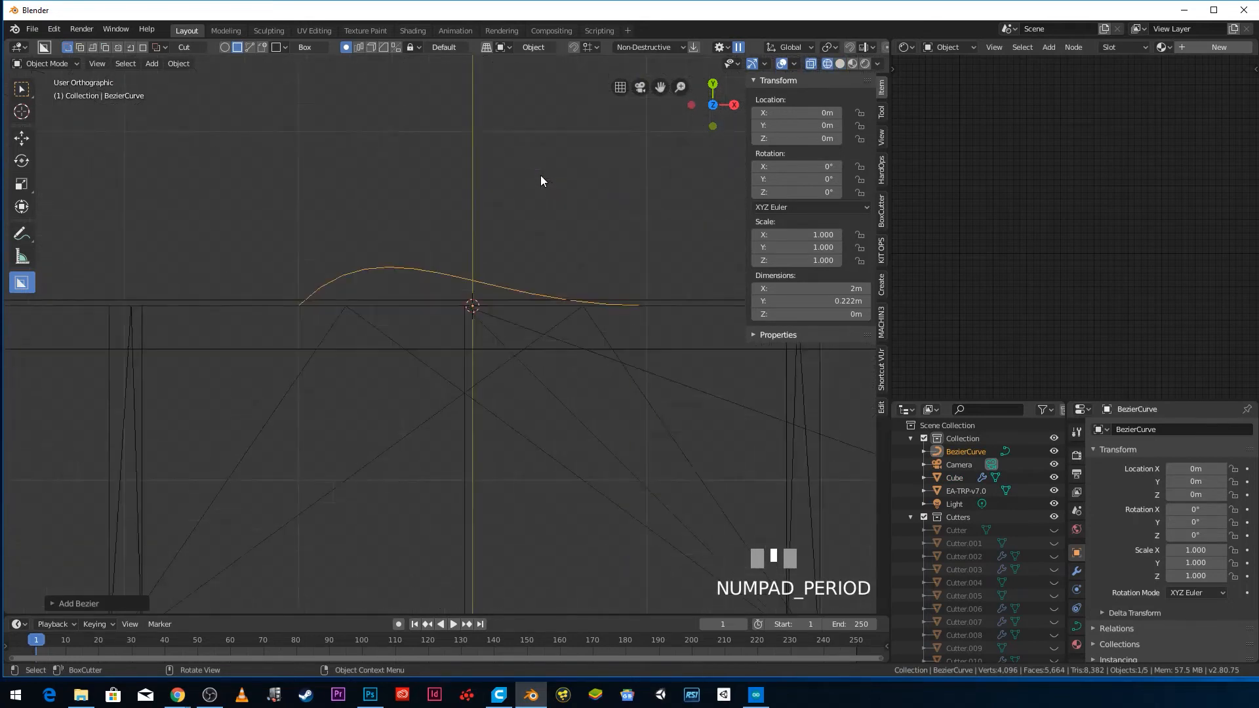
# - Rotate the Bezier curve by 90° in the top view and scale it by 20
pyautogui.scroll(-4, 515, 214)
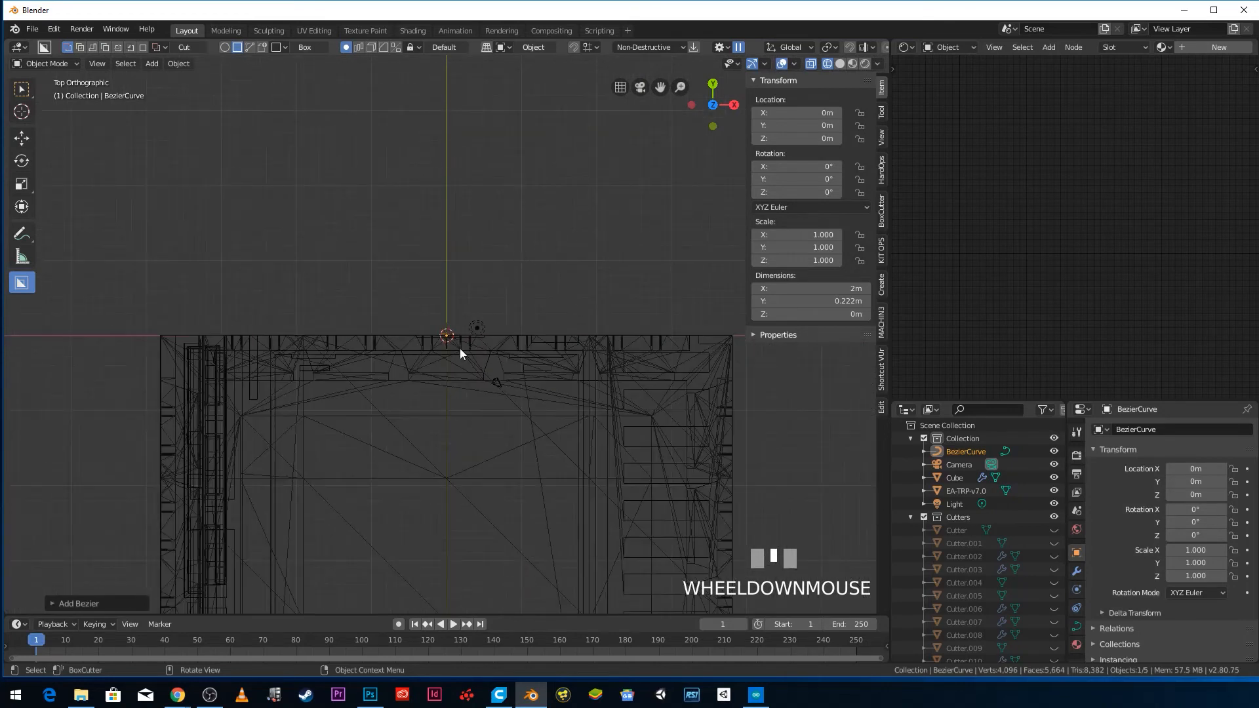
pyautogui.write('r90')
pyautogui.press('Return')
pyautogui.scroll(-6, 460, 374)
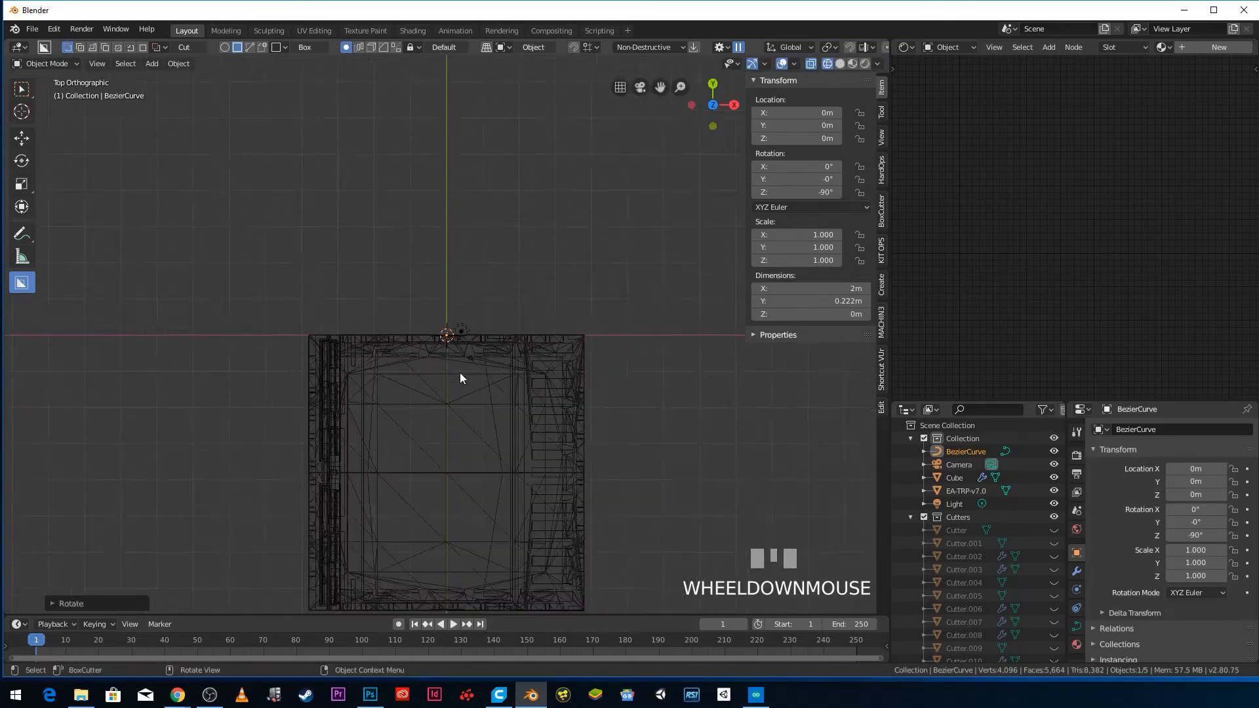
pyautogui.press('s')
pyautogui.write('20')
pyautogui.press('Return')
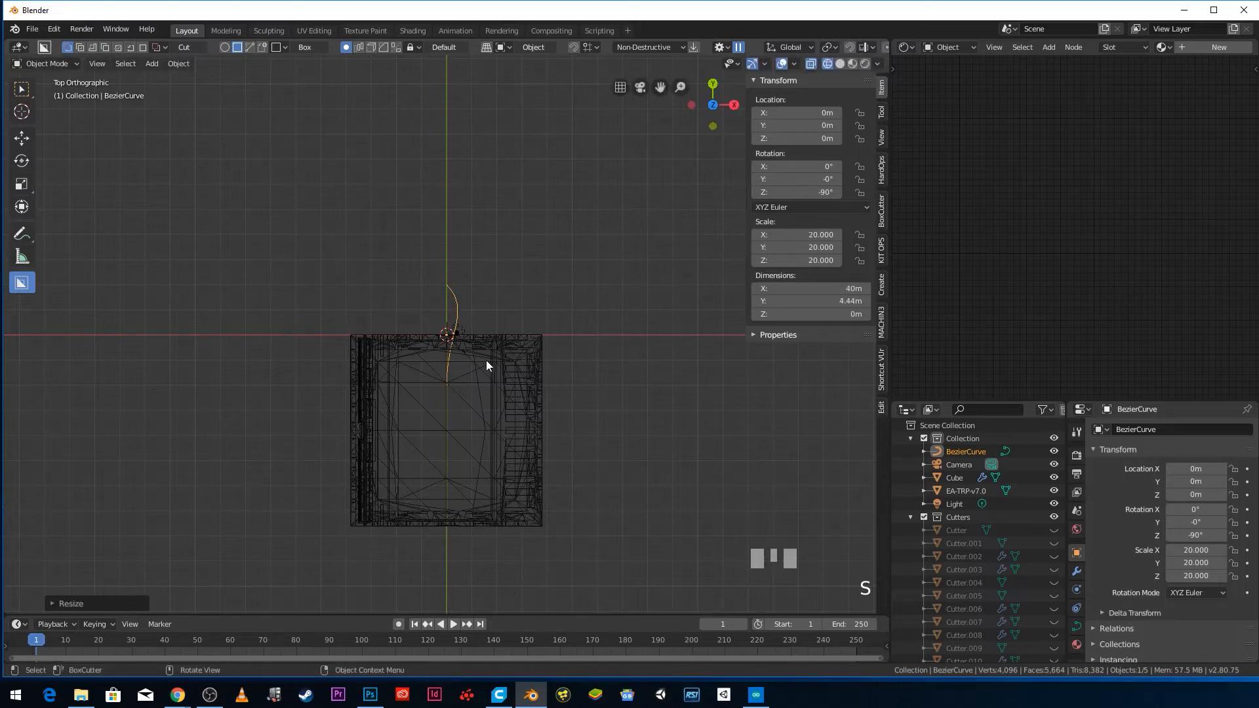
# - Move the curve inside the slanted wall base channel, to about X -34.324 m, Y -38.099 m and Z 11.155 m
pyautogui.press('g')
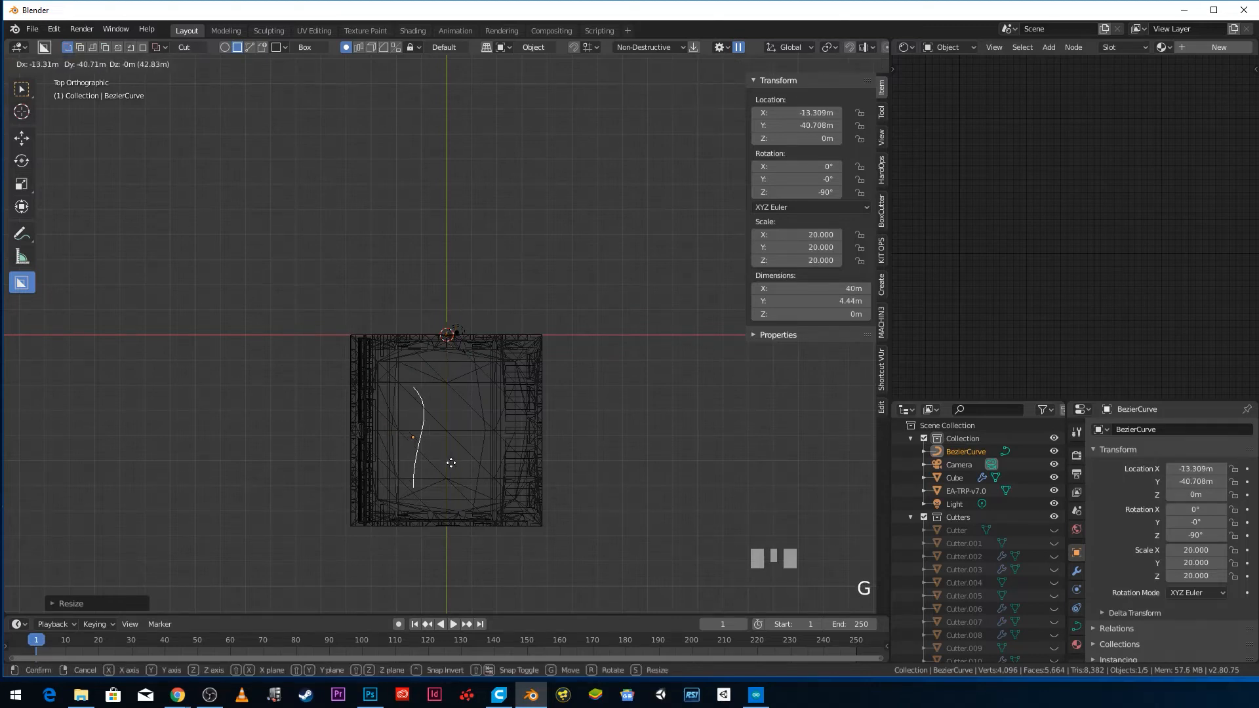
pyautogui.click(402, 462)
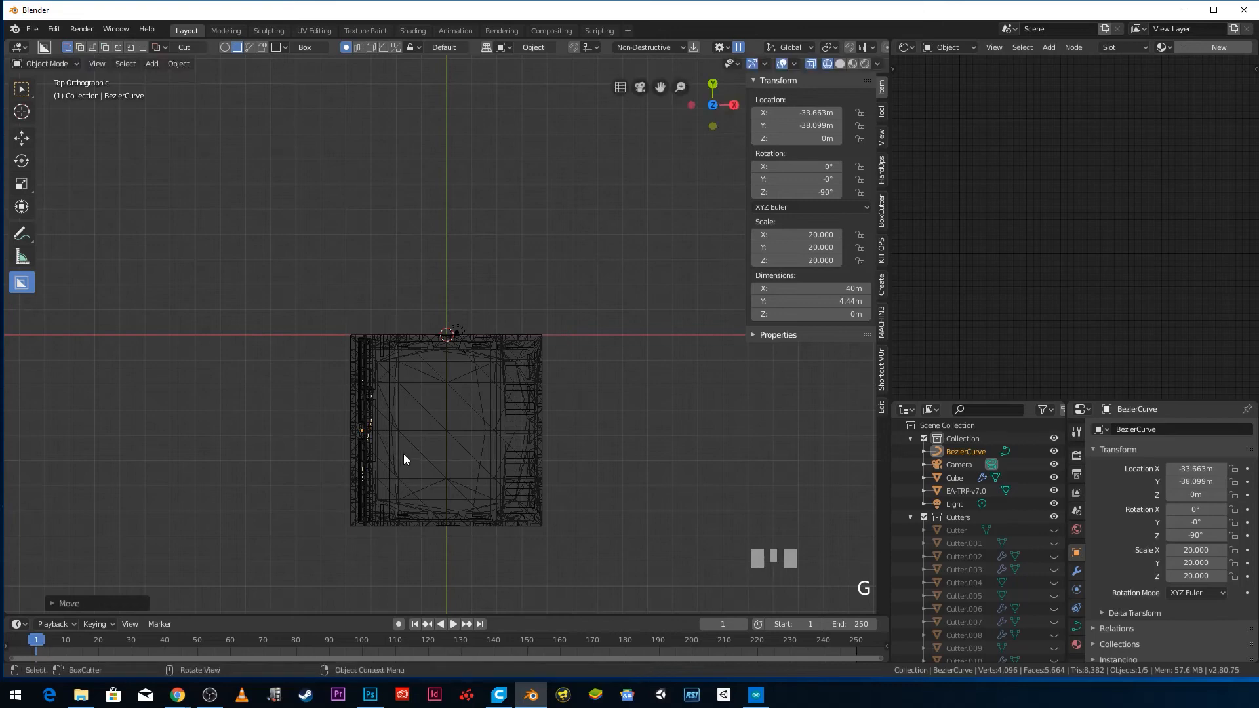
pyautogui.press('KP_Decimal')
pyautogui.scroll(-2, 430, 505)
pyautogui.moveTo(433, 506); pyautogui.dragTo(387, 355, button='middle')
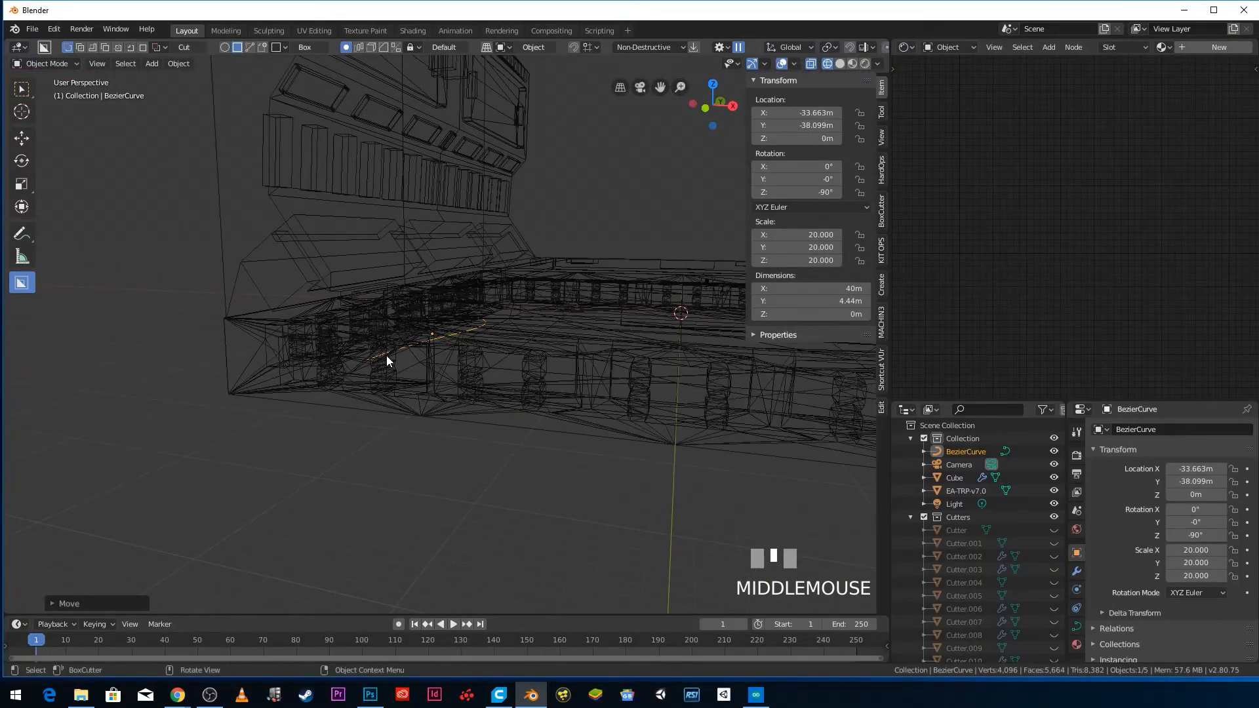
pyautogui.press('KP_1')
pyautogui.press('g')
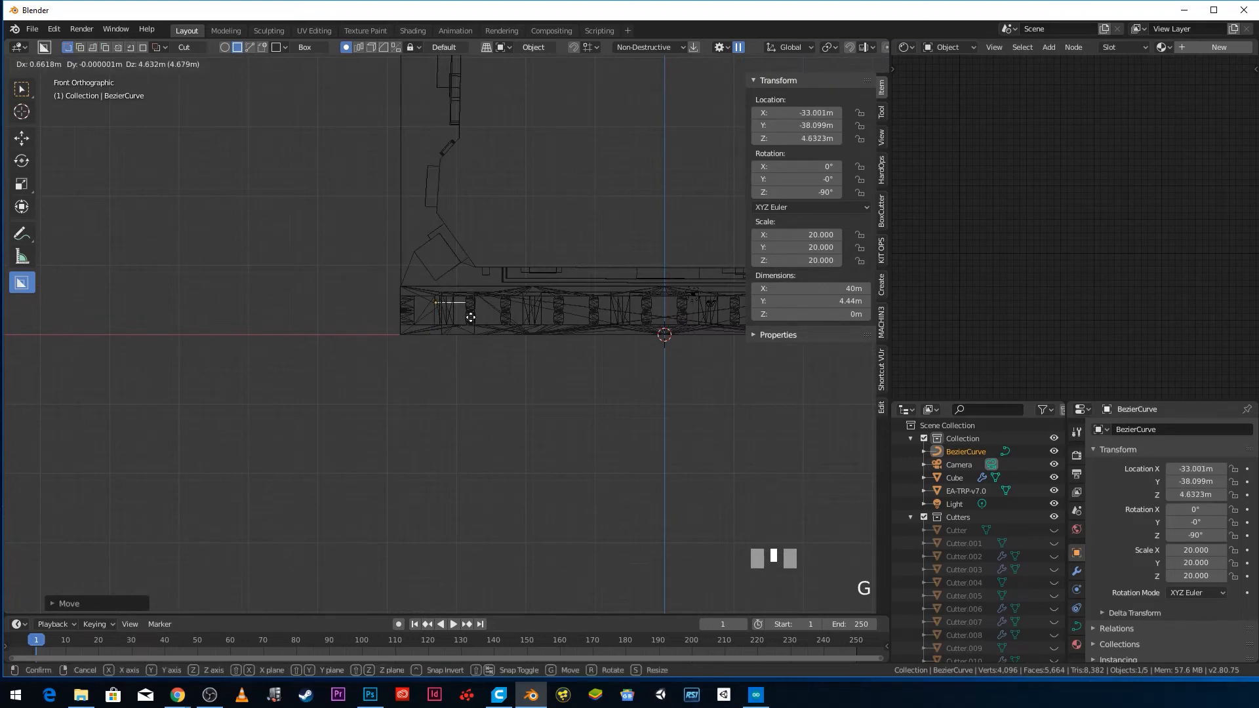
pyautogui.click(468, 277)
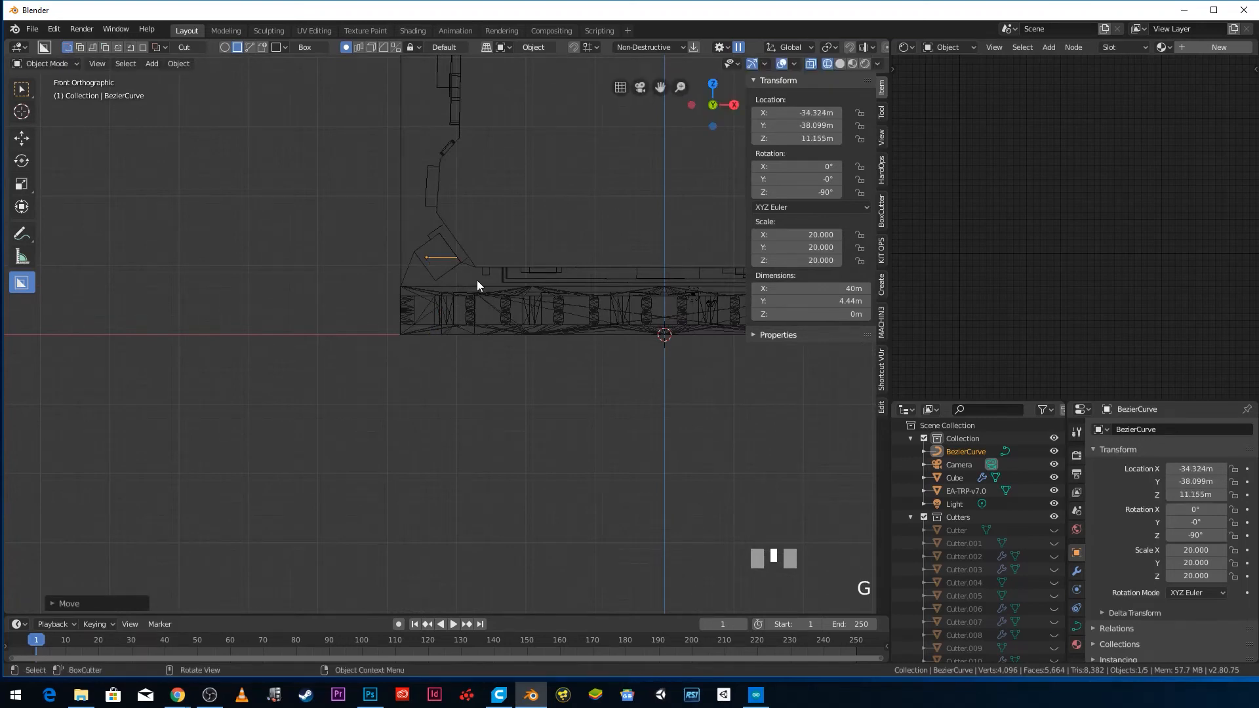
# - In Edit Mode, move the curve's two end points along Y past the wall's ends, to local X about -2.1008 m and 2.1725 m
pyautogui.press('KP_3')
pyautogui.press('Tab')
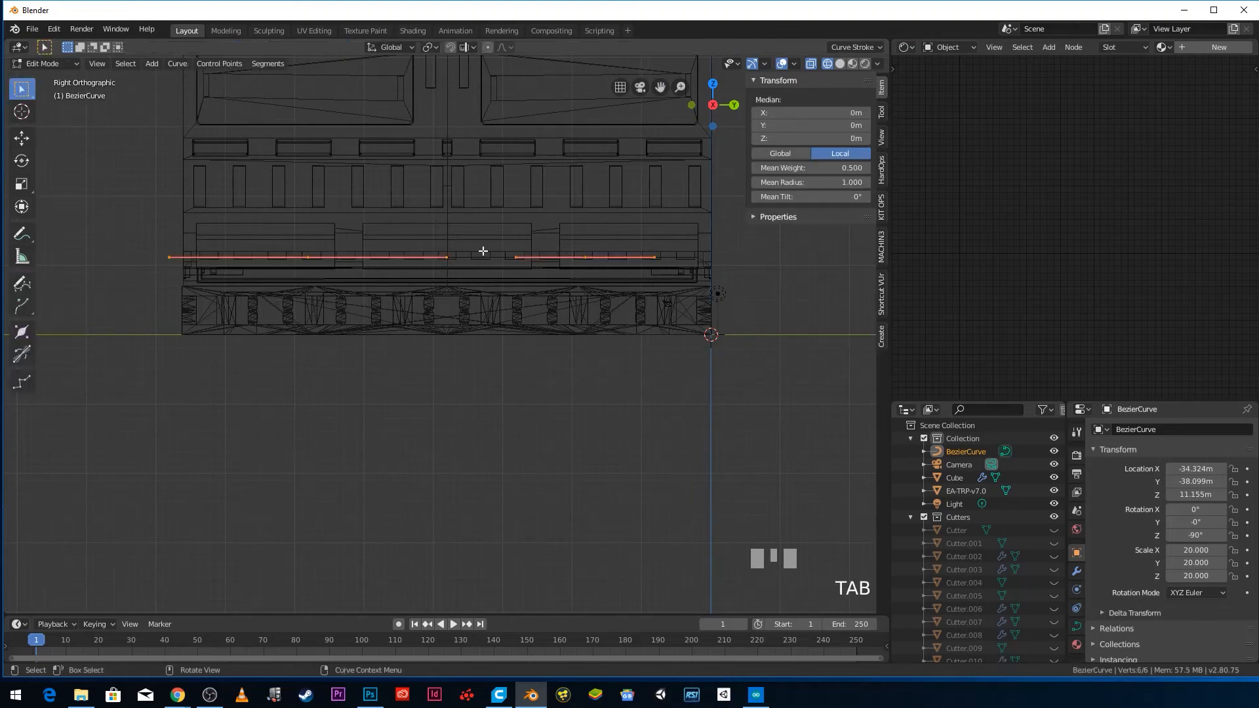
pyautogui.moveTo(534, 266); pyautogui.dragTo(563, 289, button='middle')
pyautogui.click(593, 261)
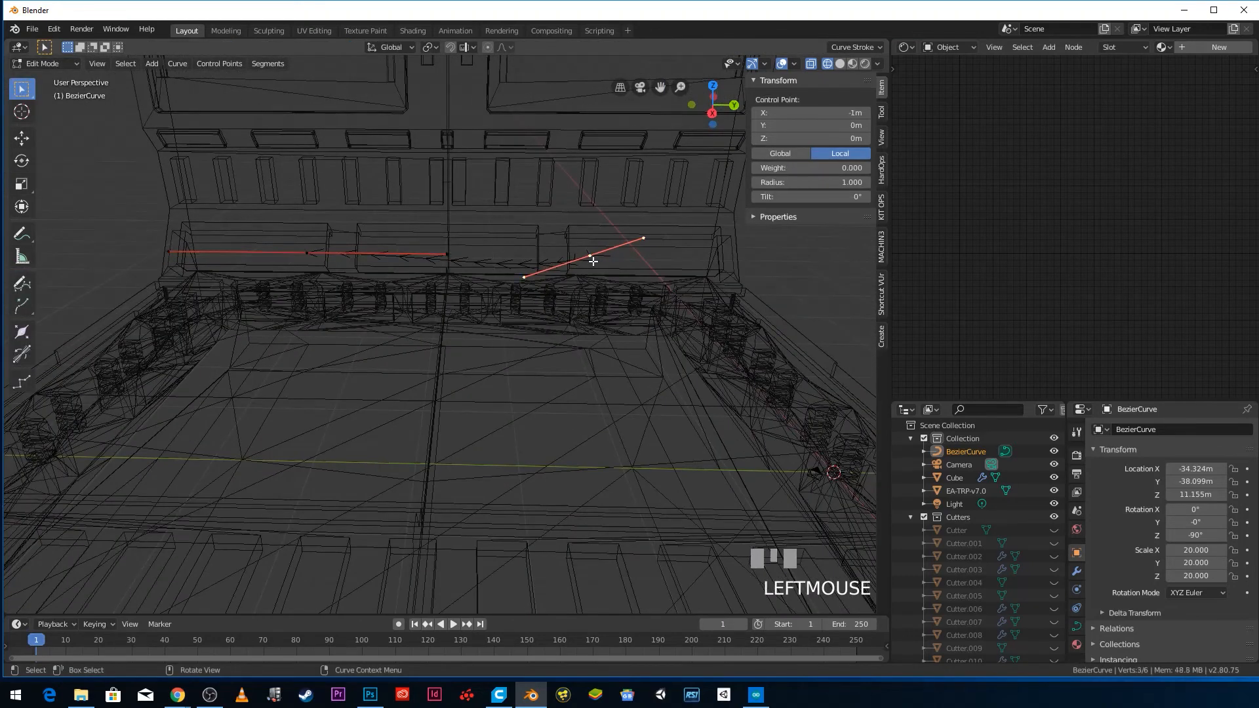
pyautogui.press('g')
pyautogui.press('y')
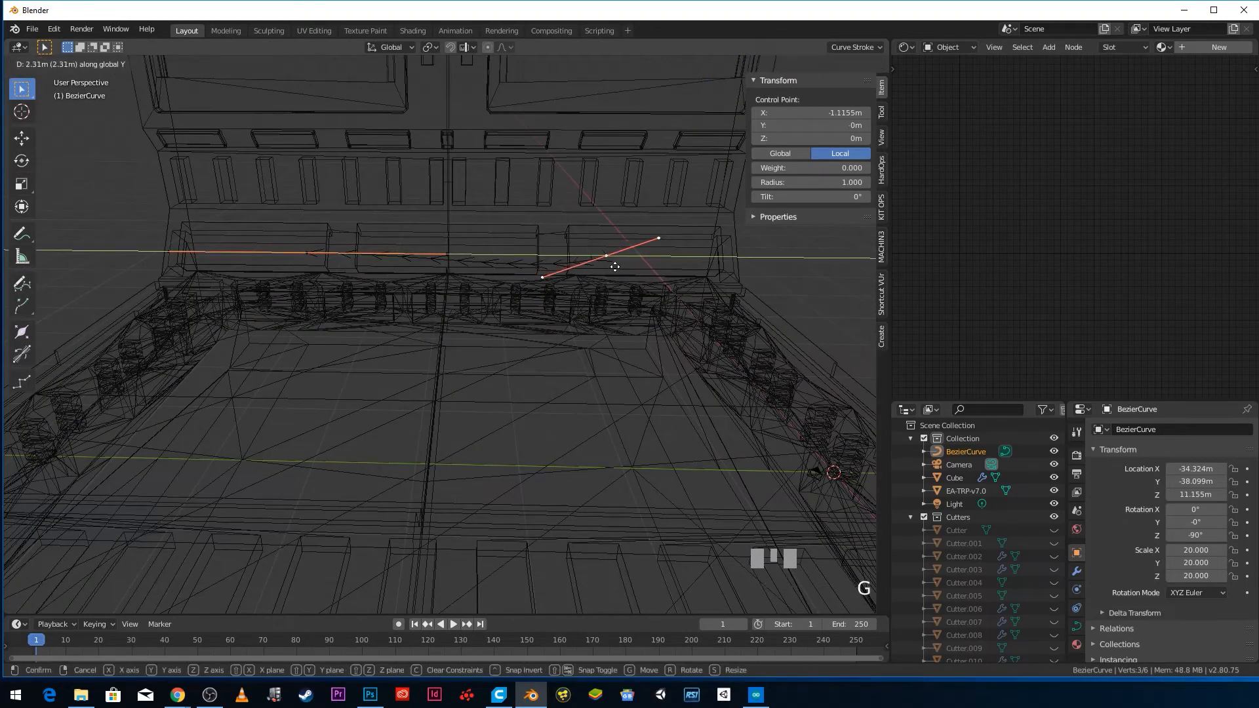
pyautogui.click(755, 263)
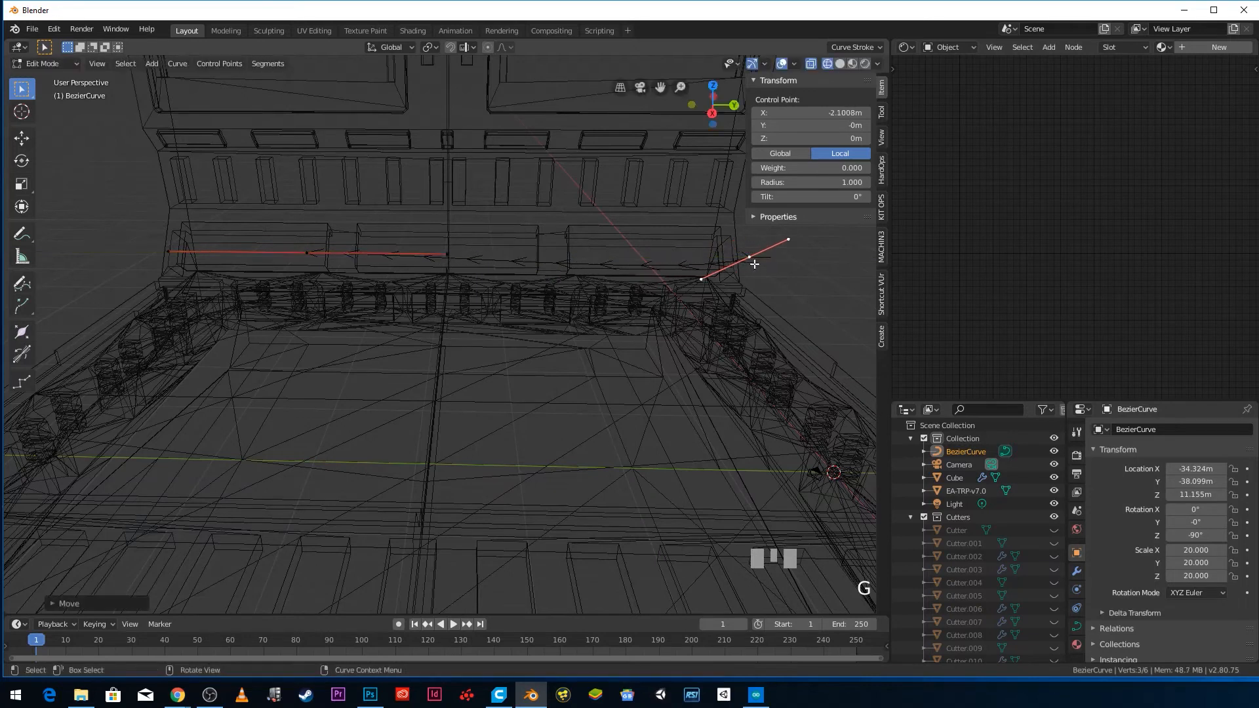
pyautogui.press('g')
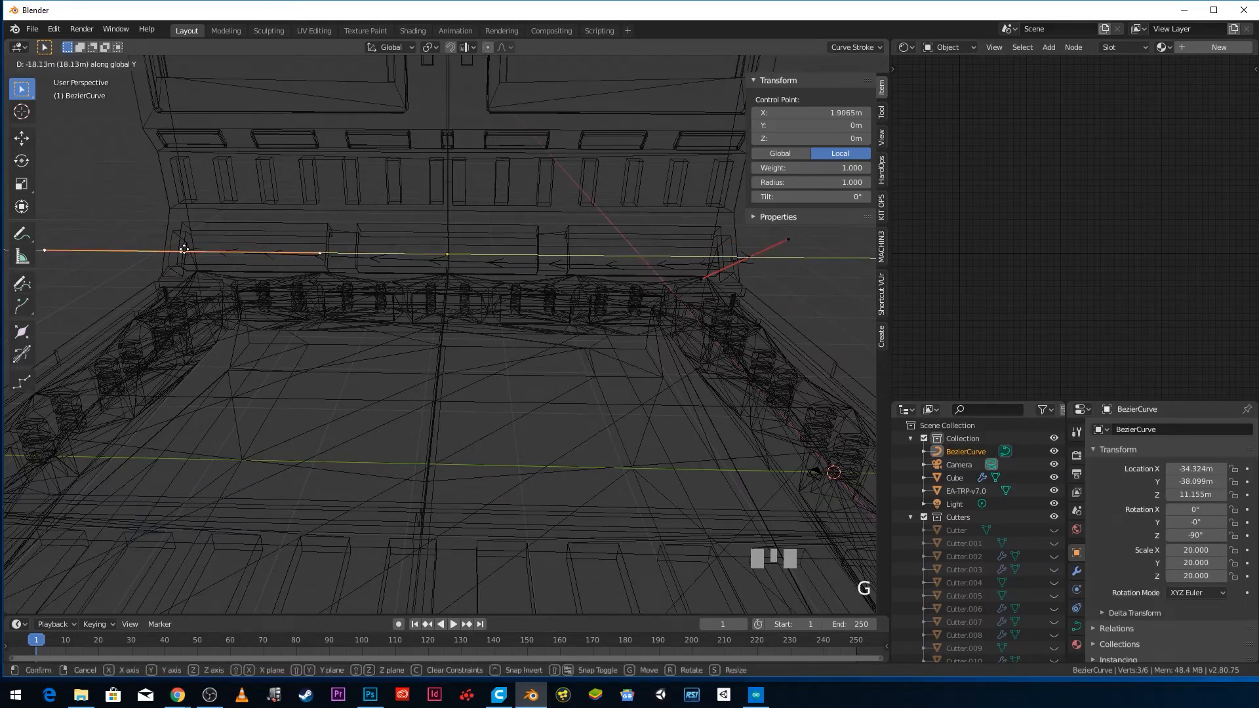
pyautogui.click(148, 248)
pyautogui.scroll(-4, 302, 290)
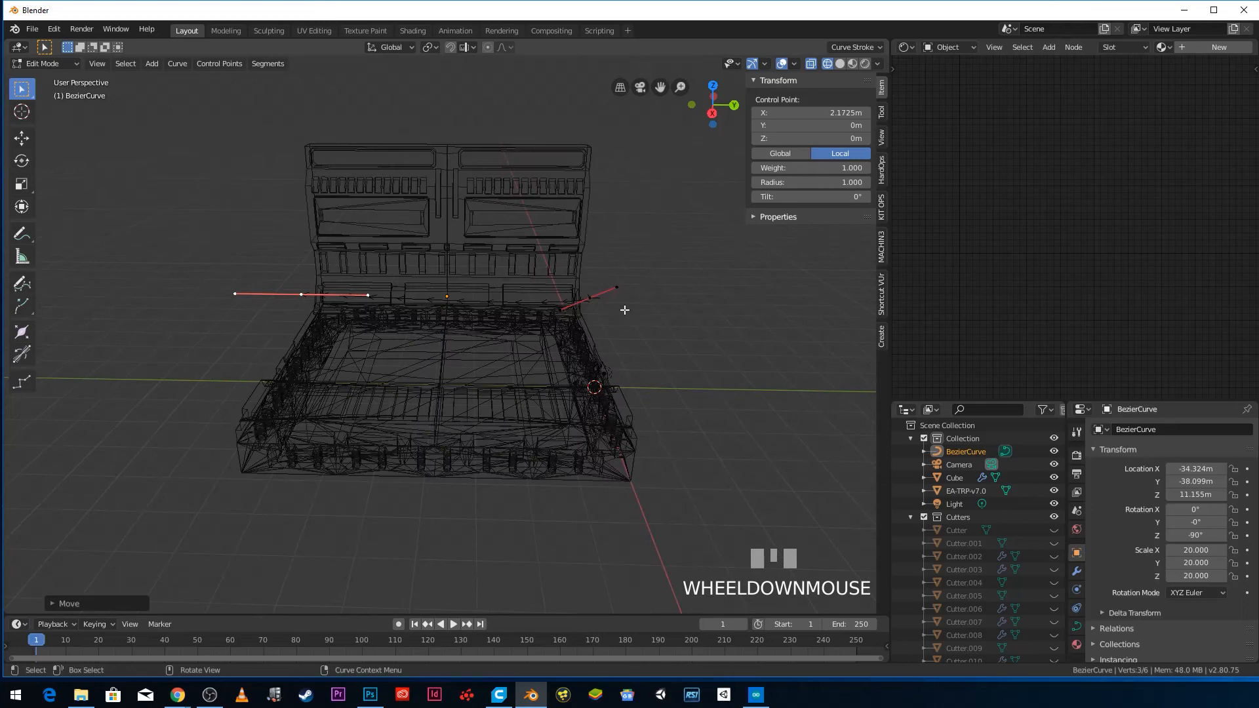
# - From the top view, straighten the curve by moving its end handle inline with the wall, to local X about -1.2675 m and Y 0.00992 m
pyautogui.click(563, 306)
pyautogui.press('KP_7')
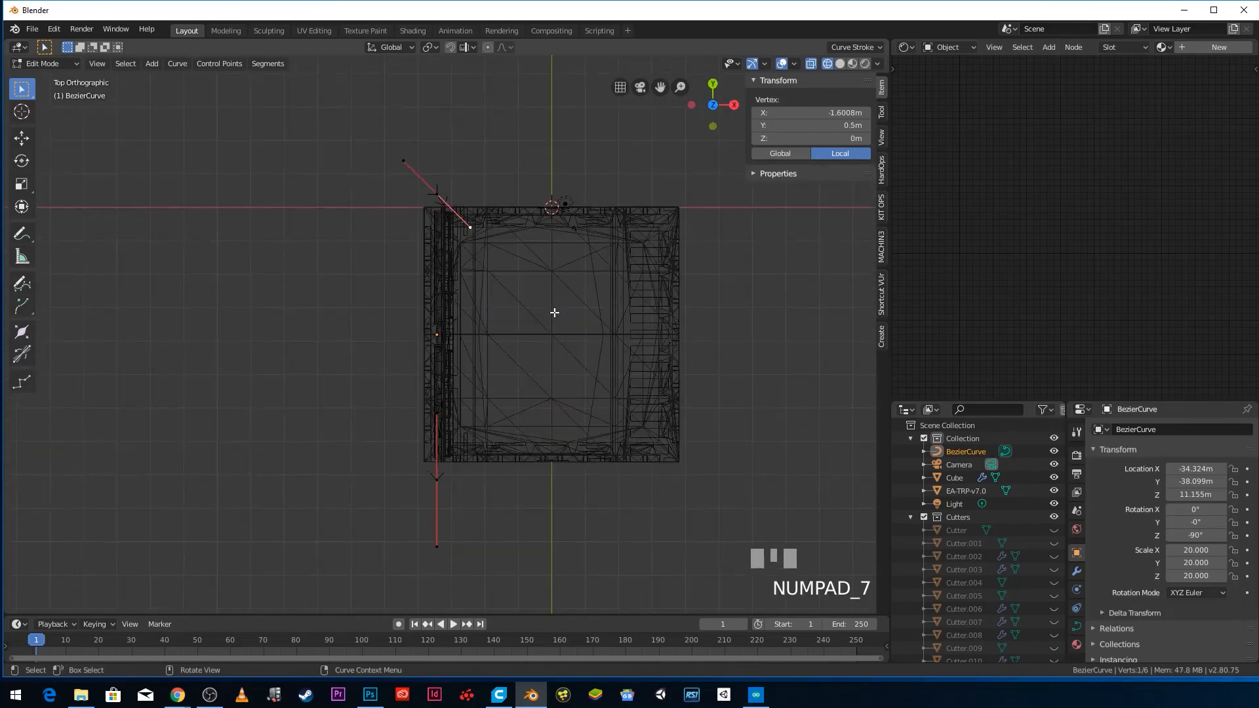
pyautogui.press('g')
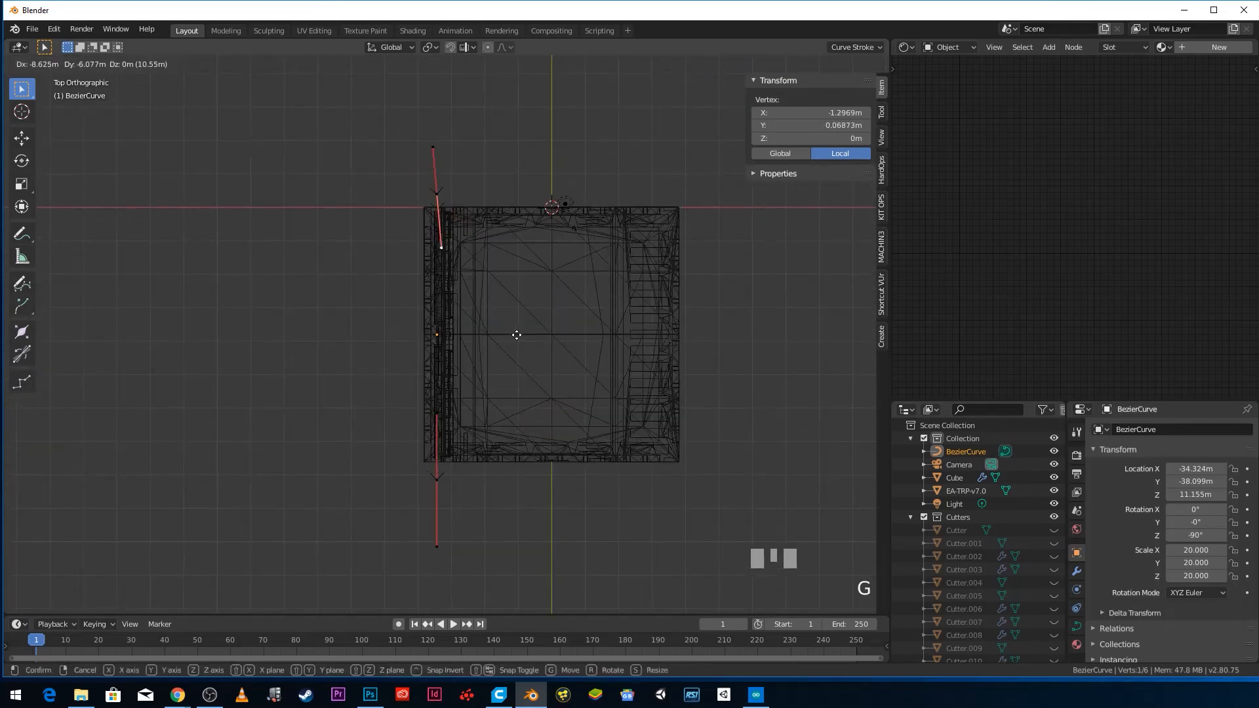
pyautogui.click(516, 336)
pyautogui.moveTo(515, 336); pyautogui.dragTo(368, 301, button='middle')
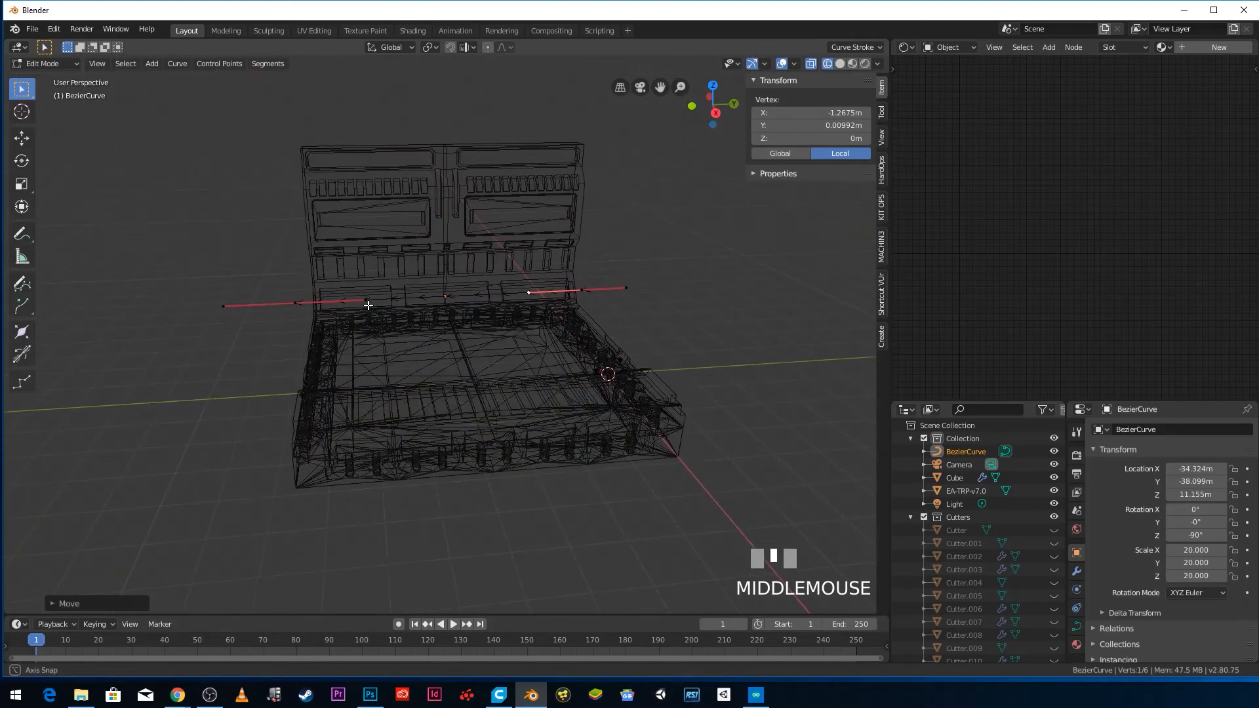
pyautogui.scroll(3, 376, 308)
pyautogui.press('Tab')
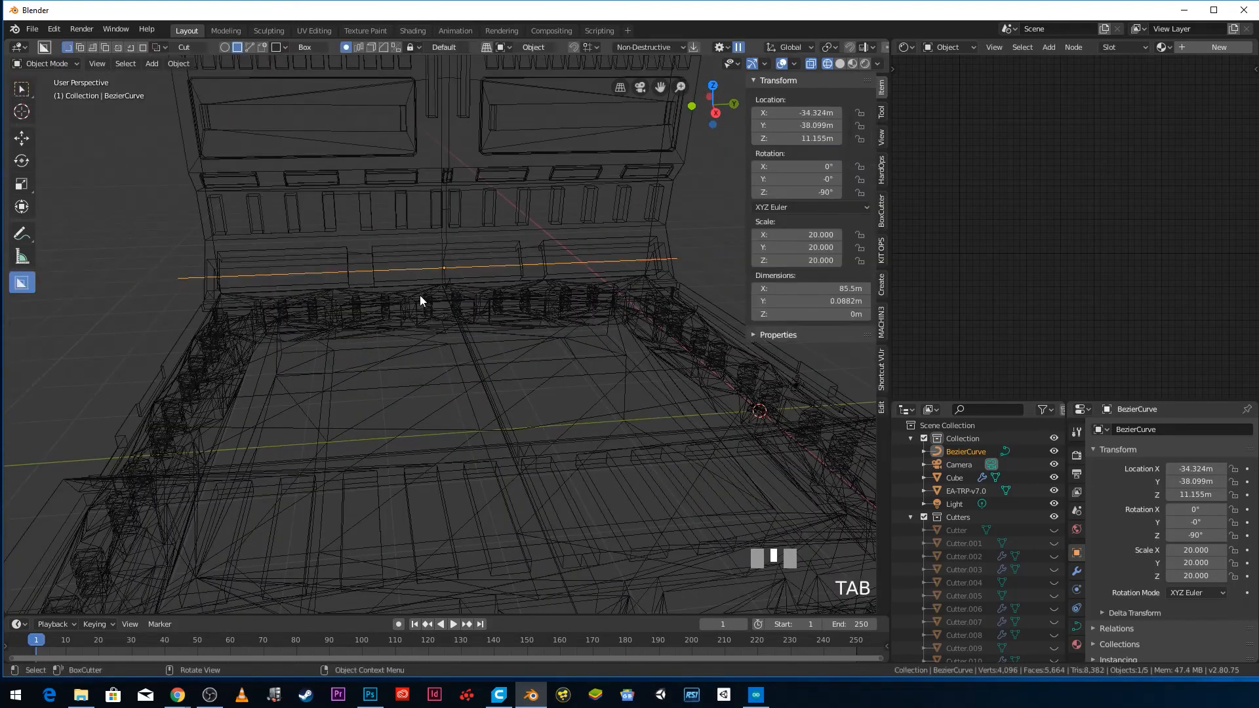
pyautogui.scroll(-3, 443, 261)
pyautogui.moveTo(442, 262); pyautogui.dragTo(508, 267, button='middle')
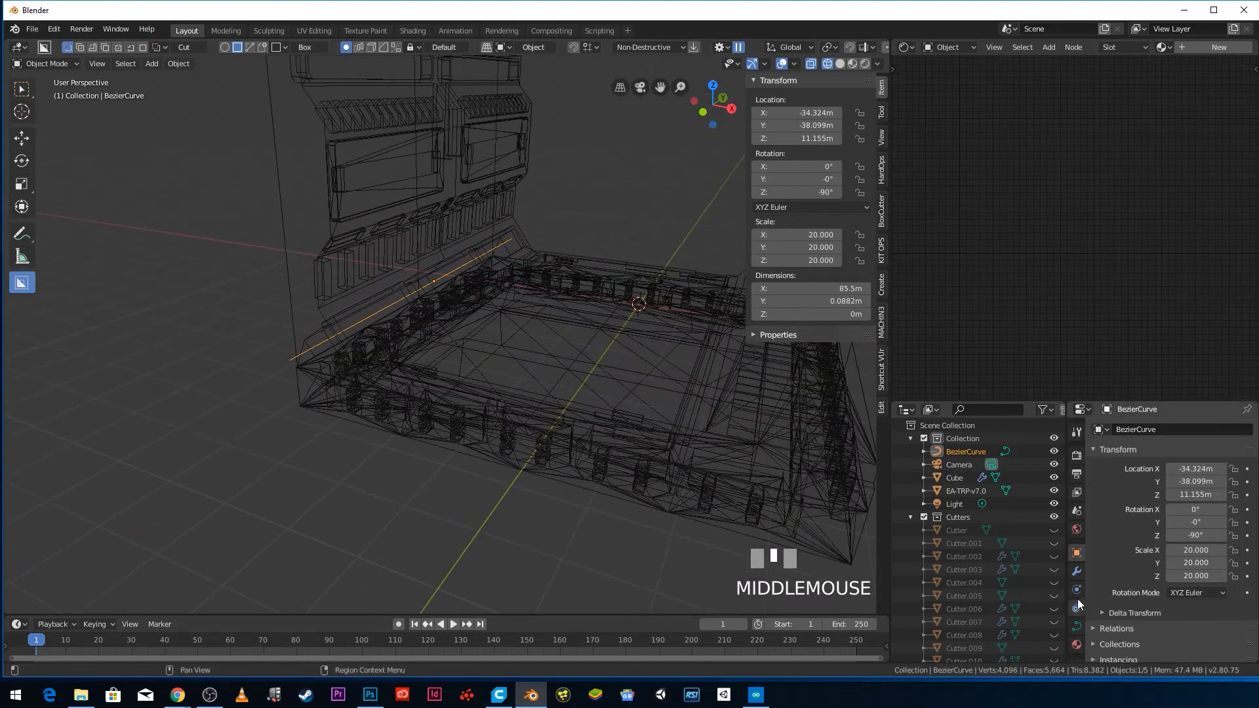
# - Display the scene in solid shading and set the curve's geometry extrude to 0.01 m with zero offset
pyautogui.click(1077, 628)
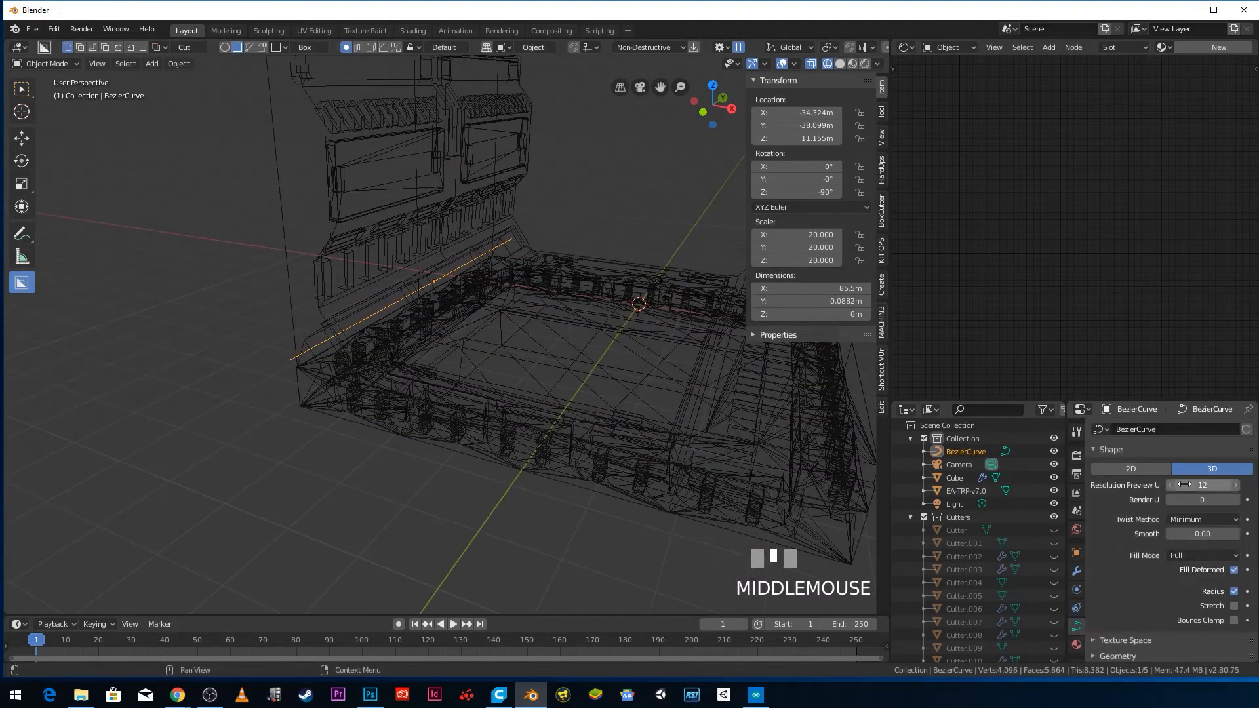
pyautogui.scroll(-5, 1178, 555)
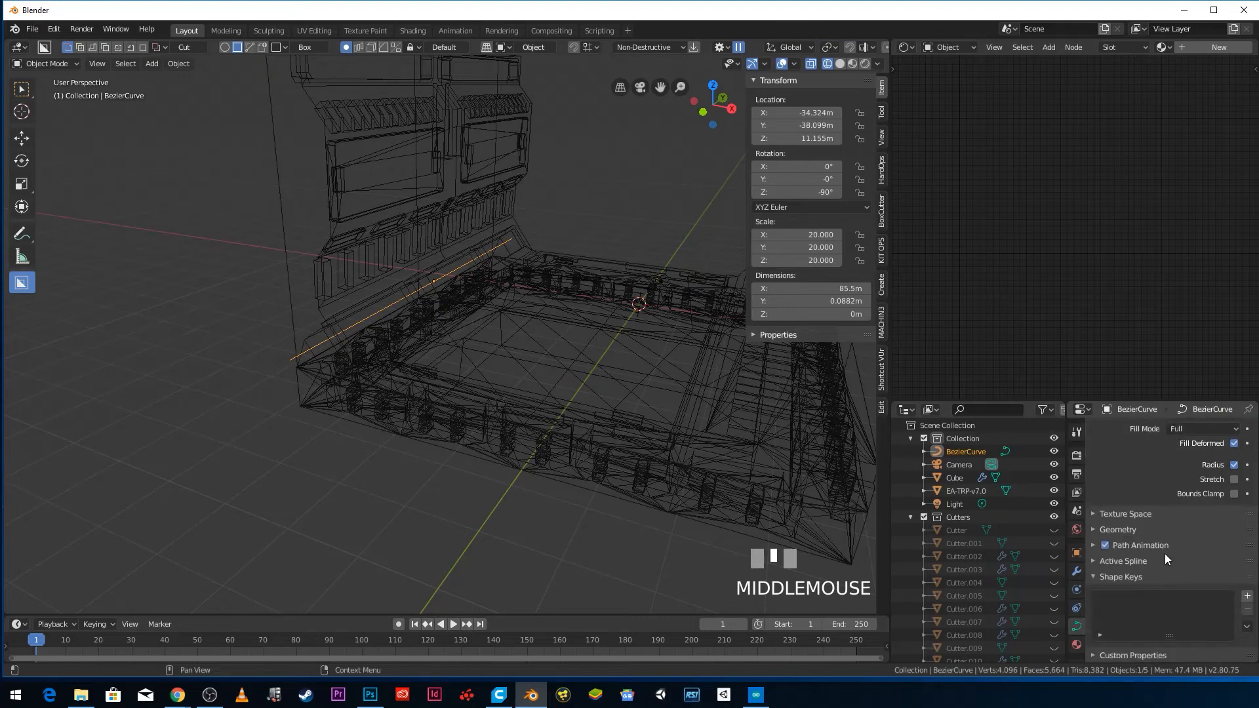
pyautogui.click(1098, 528)
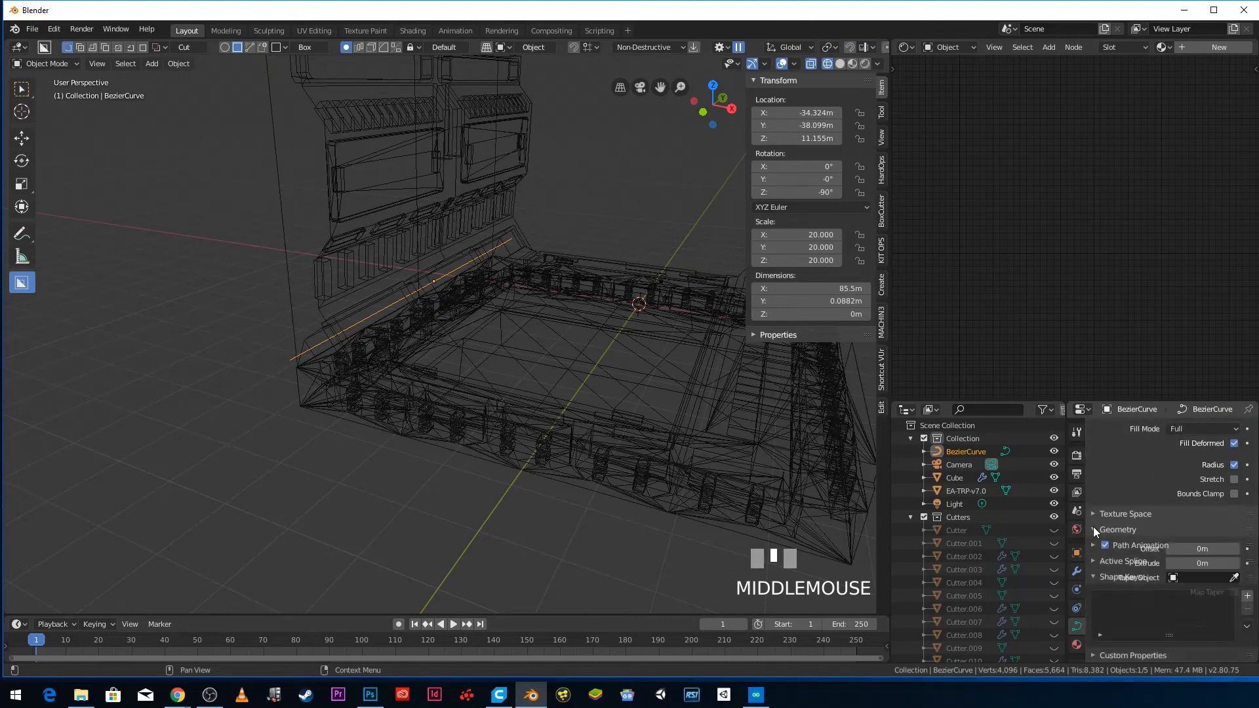
pyautogui.click(1237, 548)
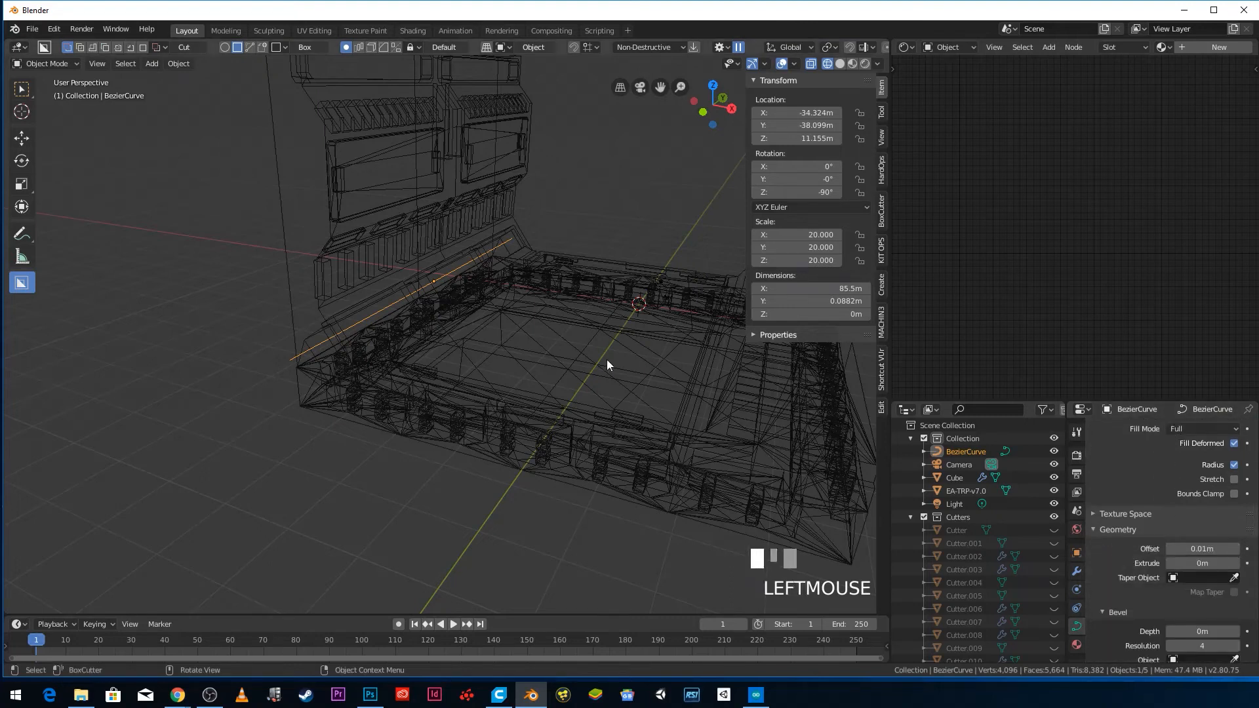
pyautogui.press('z')
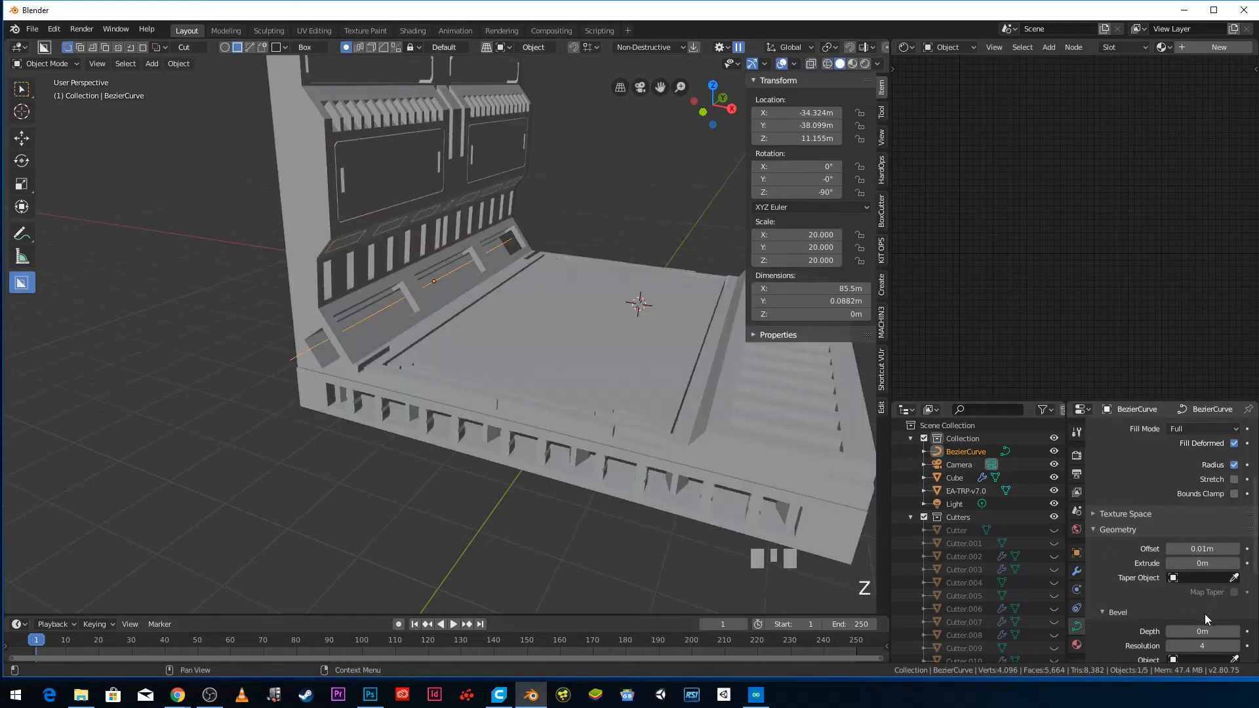
pyautogui.click(1171, 550)
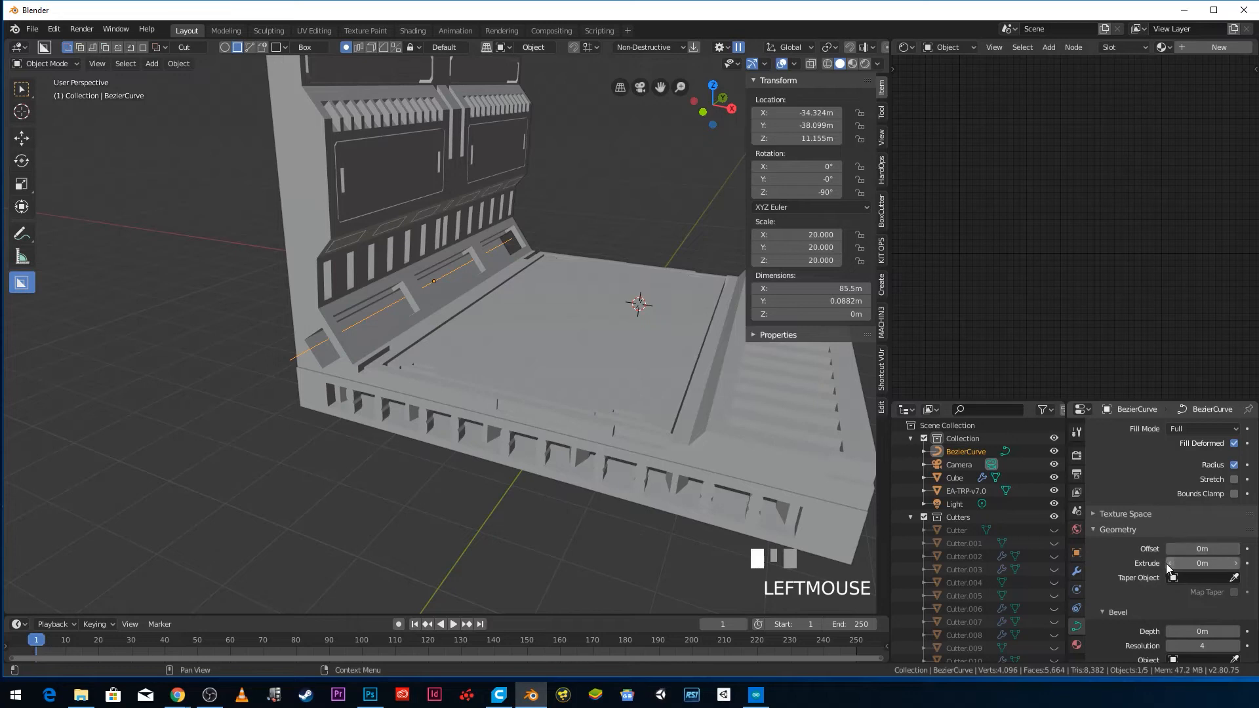
pyautogui.click(1237, 566)
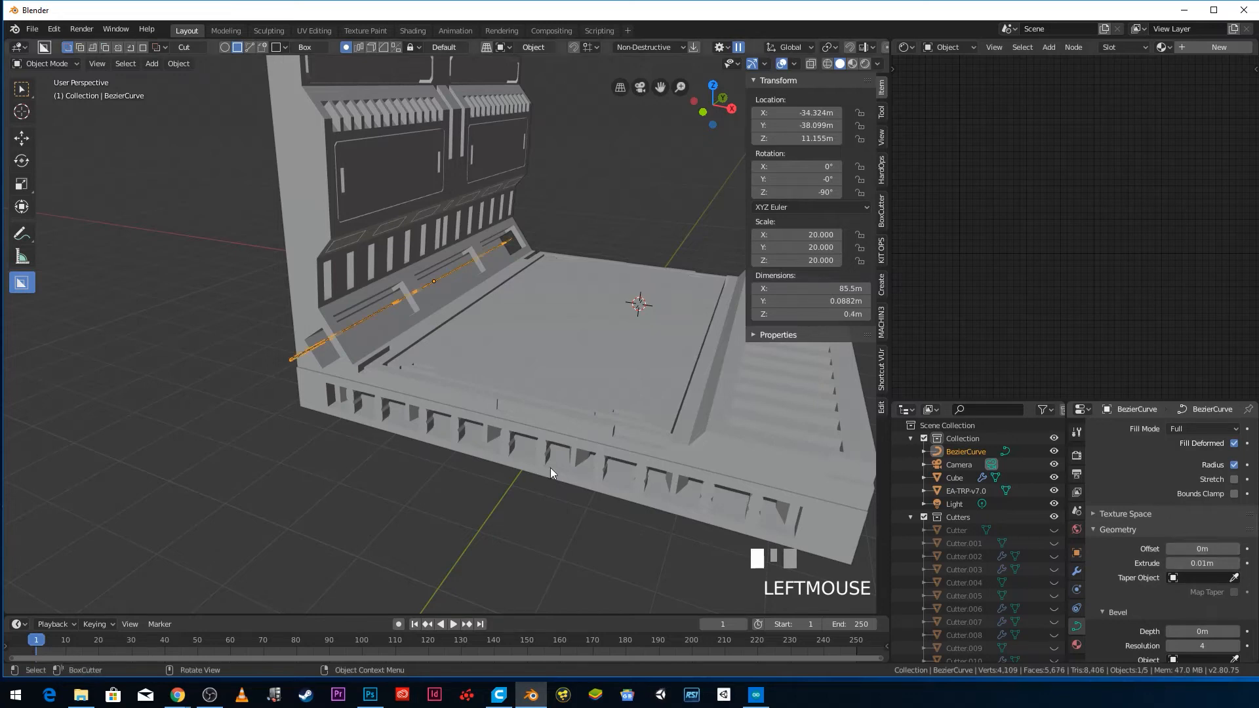
pyautogui.scroll(5, 477, 419)
pyautogui.moveTo(477, 419); pyautogui.dragTo(433, 408, button='middle')
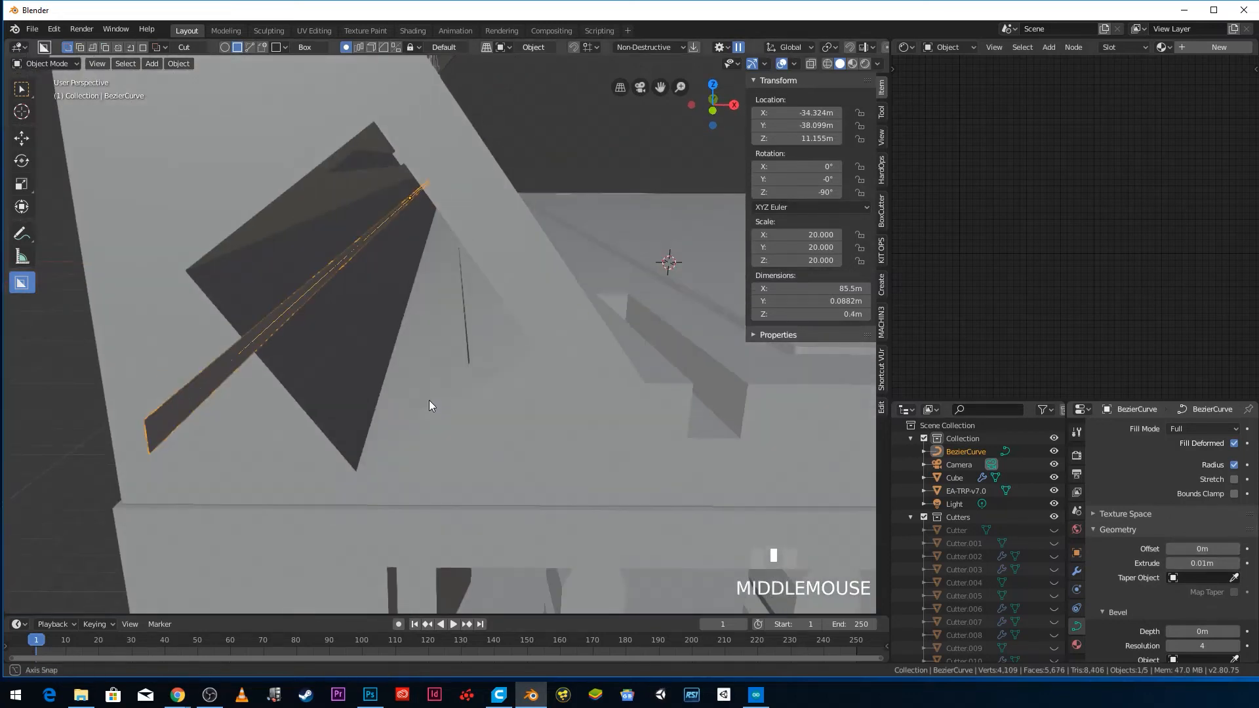
# - Give the curve a bevel depth of 0.01 m and set its extrude to 0.005 m
pyautogui.click(1237, 631)
pyautogui.click(1209, 564)
pyautogui.click(1208, 565)
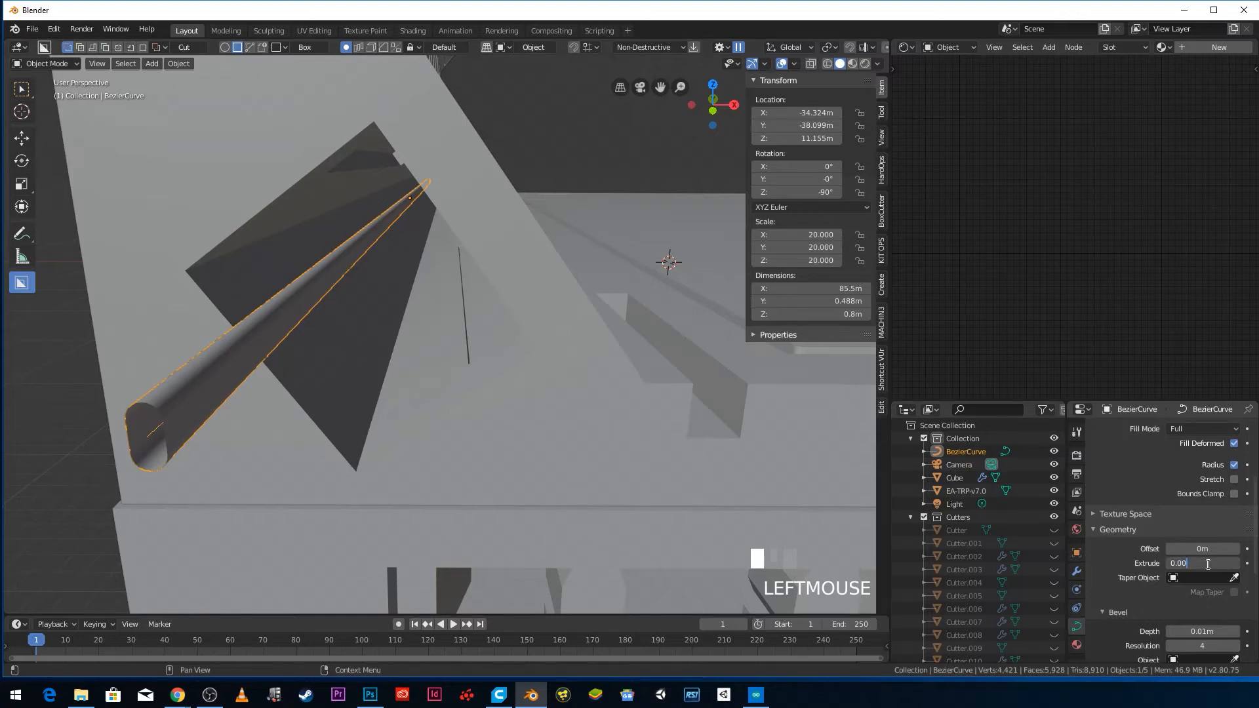
pyautogui.press('Return')
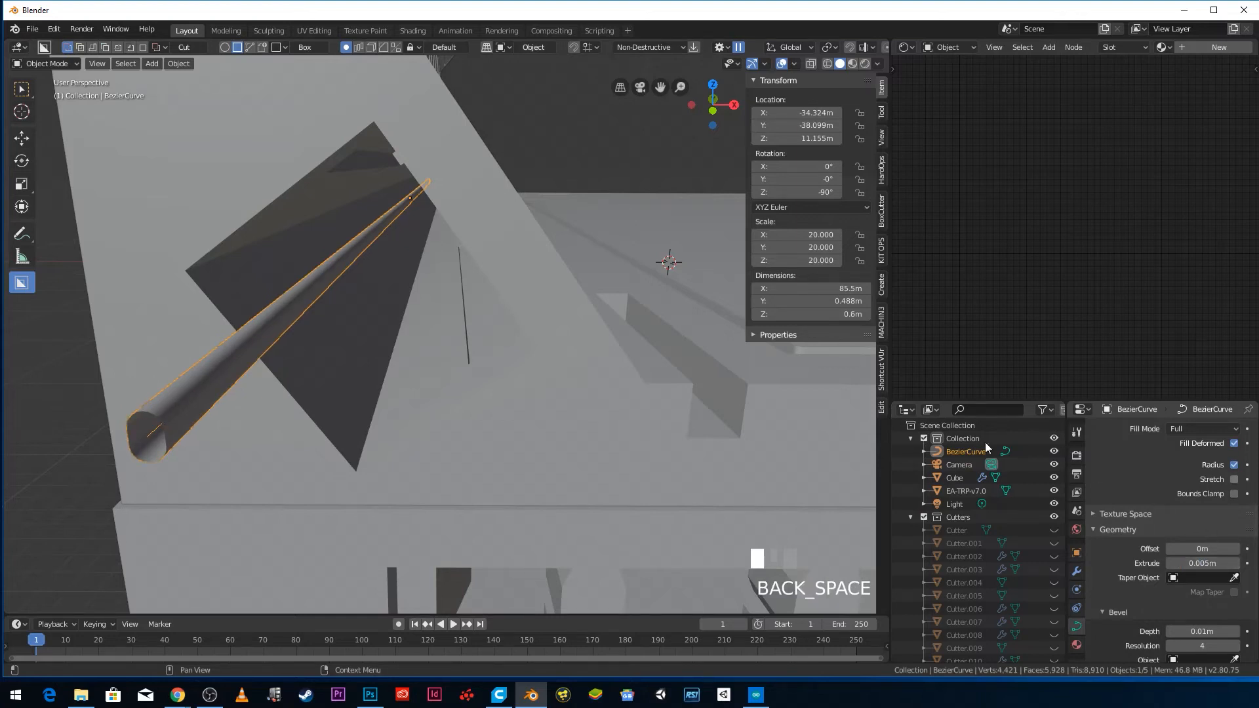
pyautogui.scroll(-5, 415, 315)
pyautogui.moveTo(415, 315); pyautogui.dragTo(416, 345, button='middle')
pyautogui.scroll(6, 428, 299)
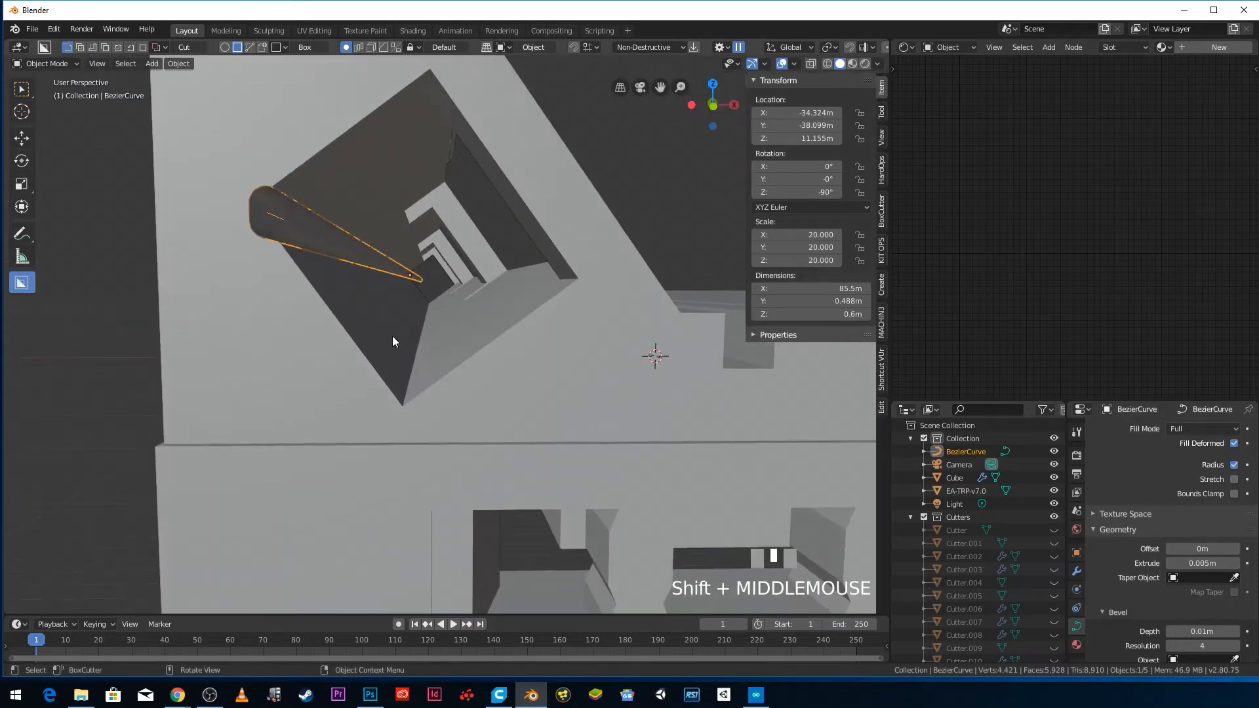
# - Thicken the cable by setting the curve's bevel depth to 0.03 m and its extrude to 0.01 m
pyautogui.click(1236, 563)
pyautogui.click(1237, 563)
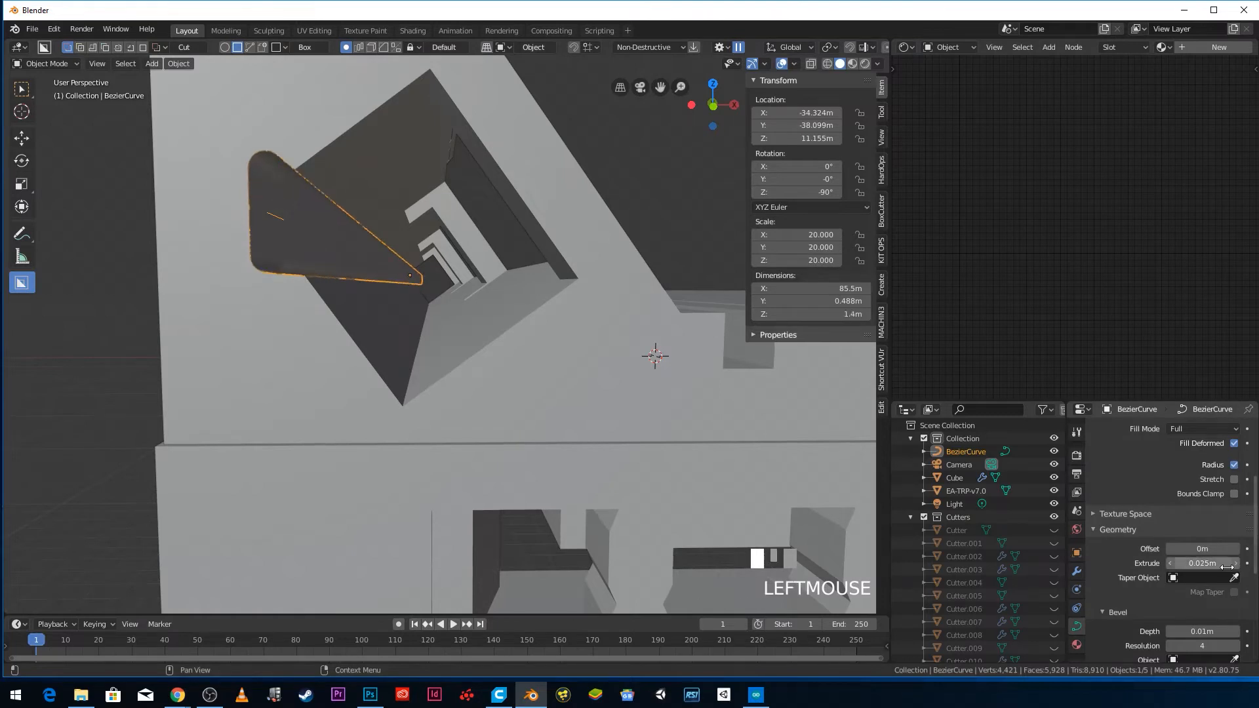
pyautogui.click(1236, 631)
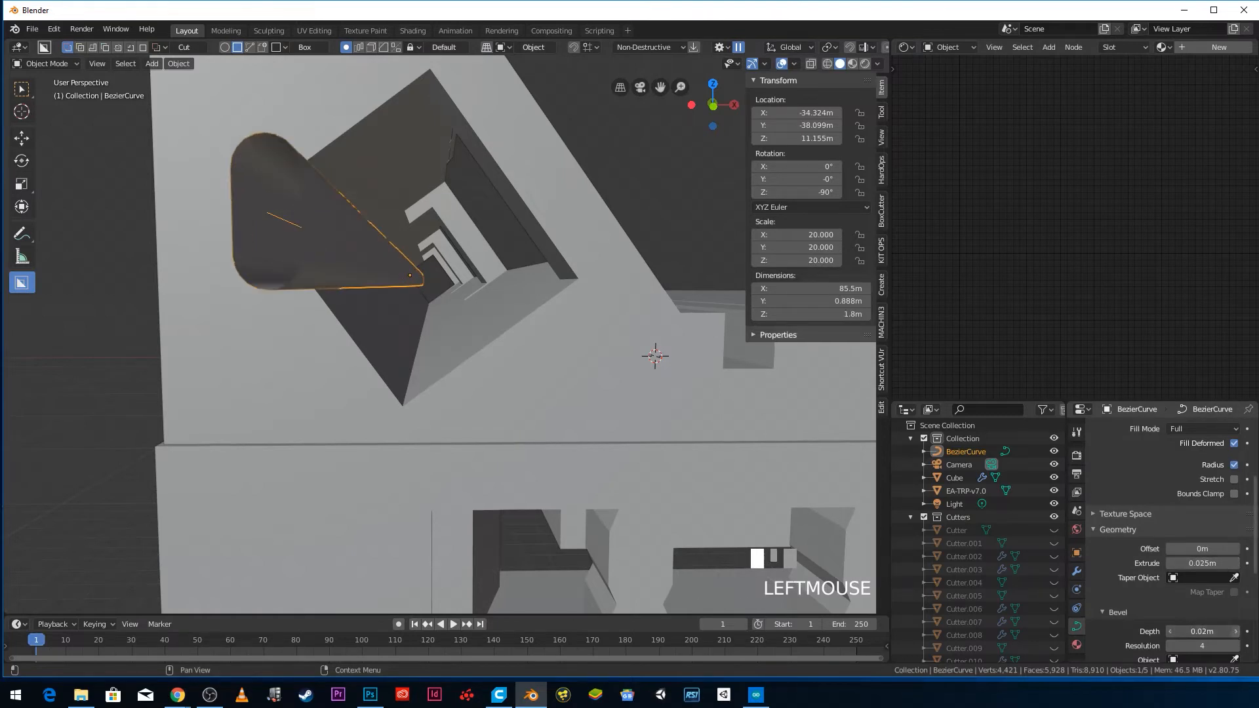
pyautogui.click(1236, 631)
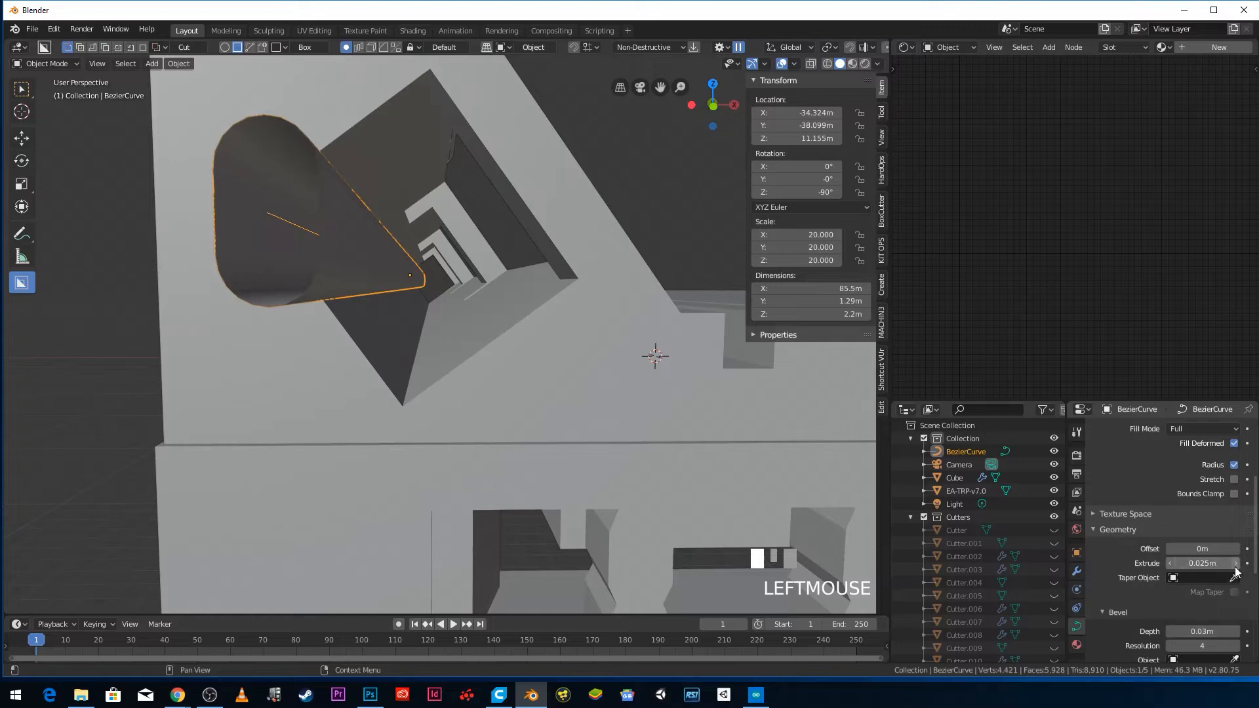
pyautogui.click(1211, 563)
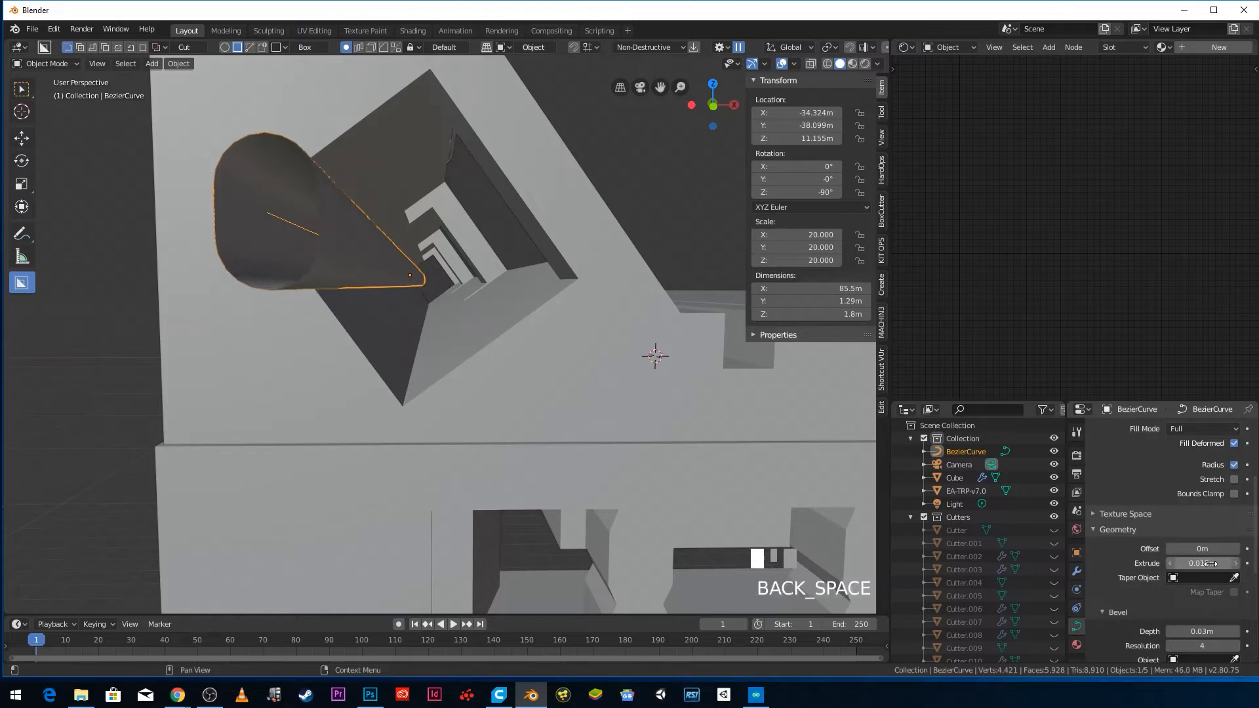
pyautogui.click(1207, 563)
pyautogui.press('Return')
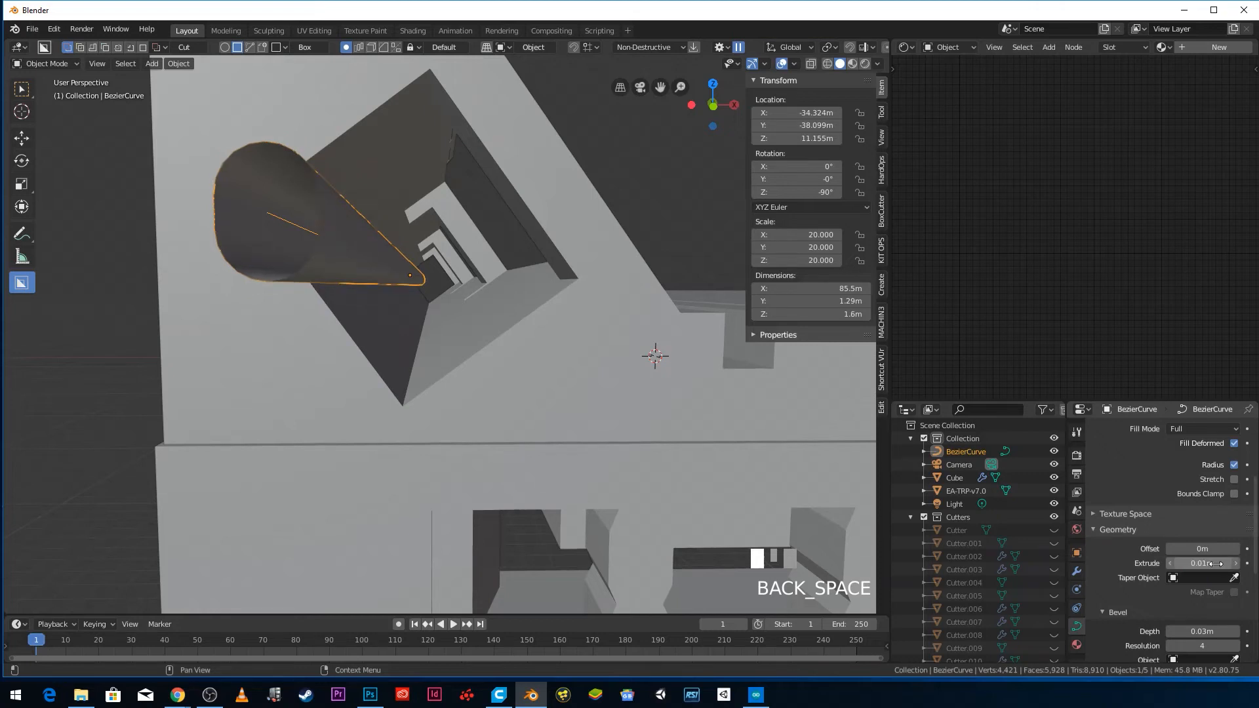
pyautogui.scroll(-5, 436, 327)
pyautogui.moveTo(435, 327); pyautogui.dragTo(388, 328, button='middle')
# - In Edit Mode from the right view, raise the inner handle at the curve's +Y end to local Z about 0.11423 m
pyautogui.press('KP_1')
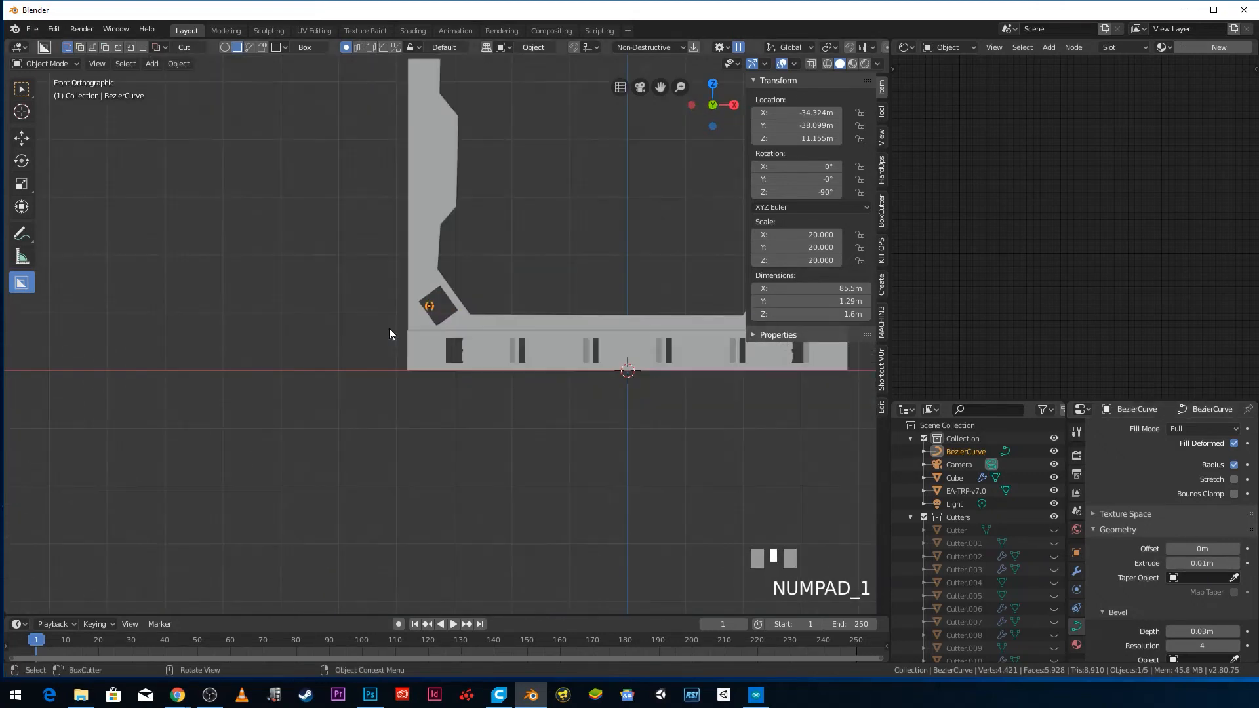
pyautogui.press('KP_3')
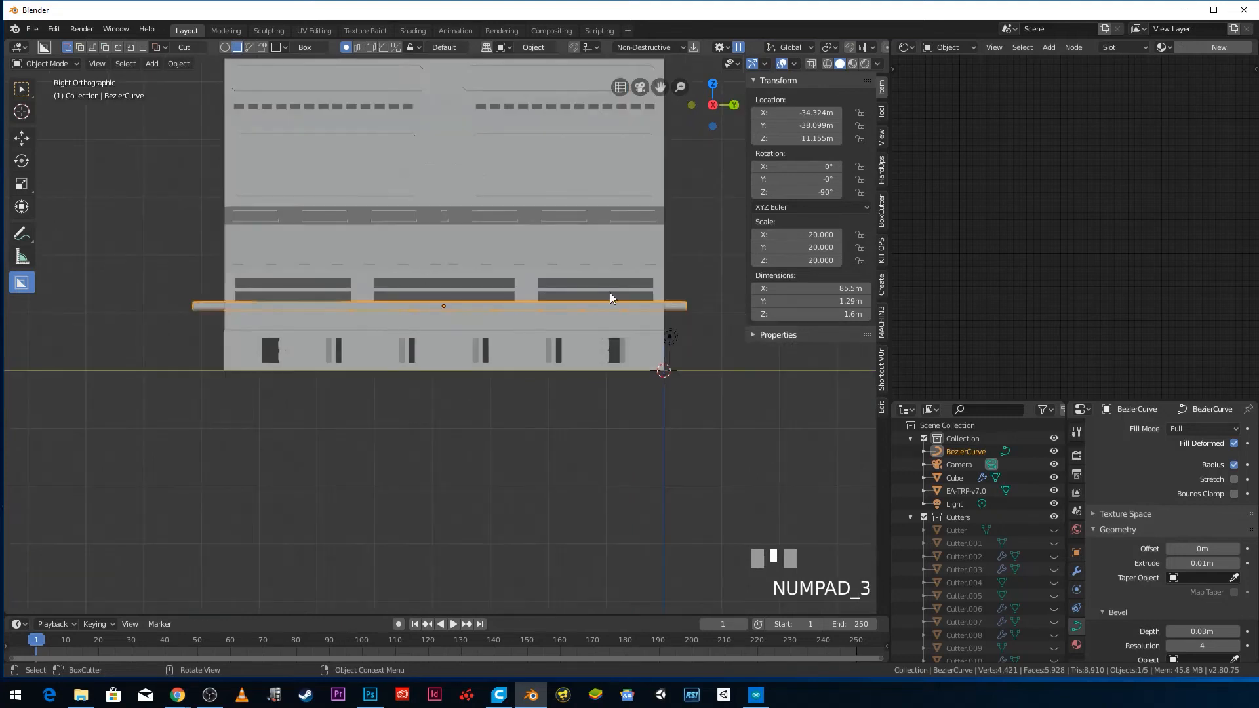
pyautogui.scroll(1, 338, 330)
pyautogui.keyDown('shift'); pyautogui.moveTo(509, 340); pyautogui.dragTo(408, 373, button='middle'); pyautogui.keyUp('shift')
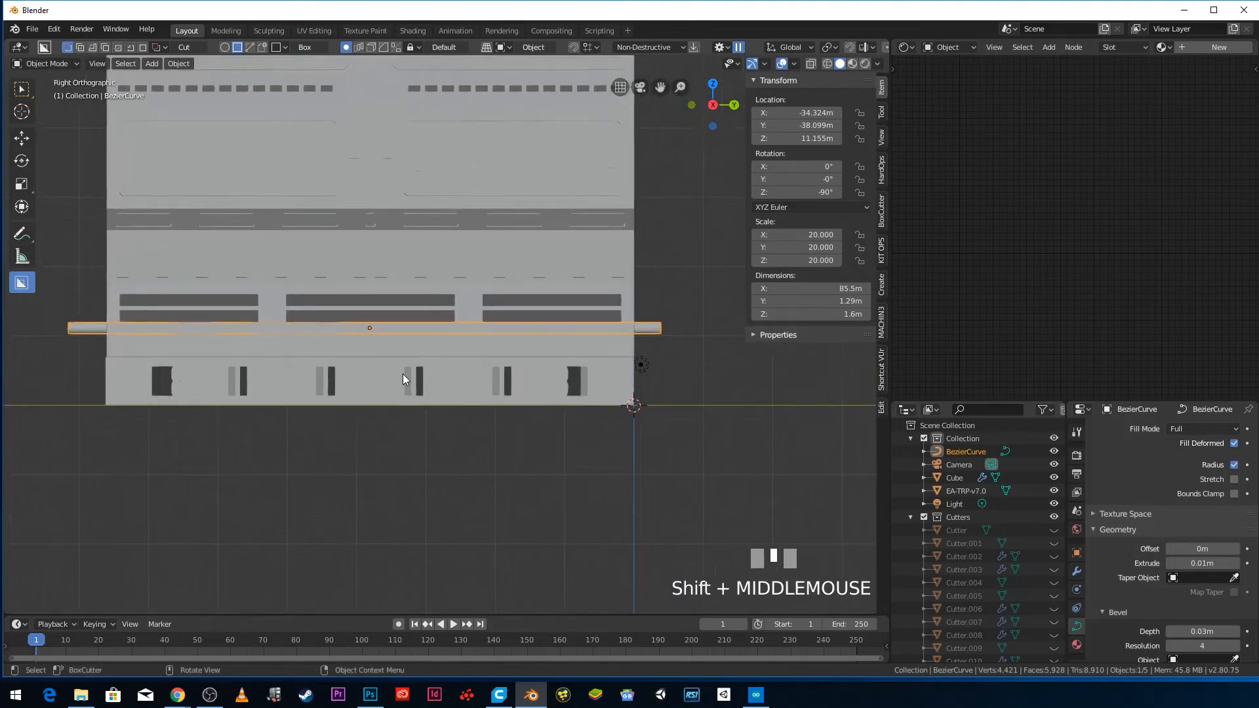
pyautogui.scroll(1, 404, 367)
pyautogui.press('Tab')
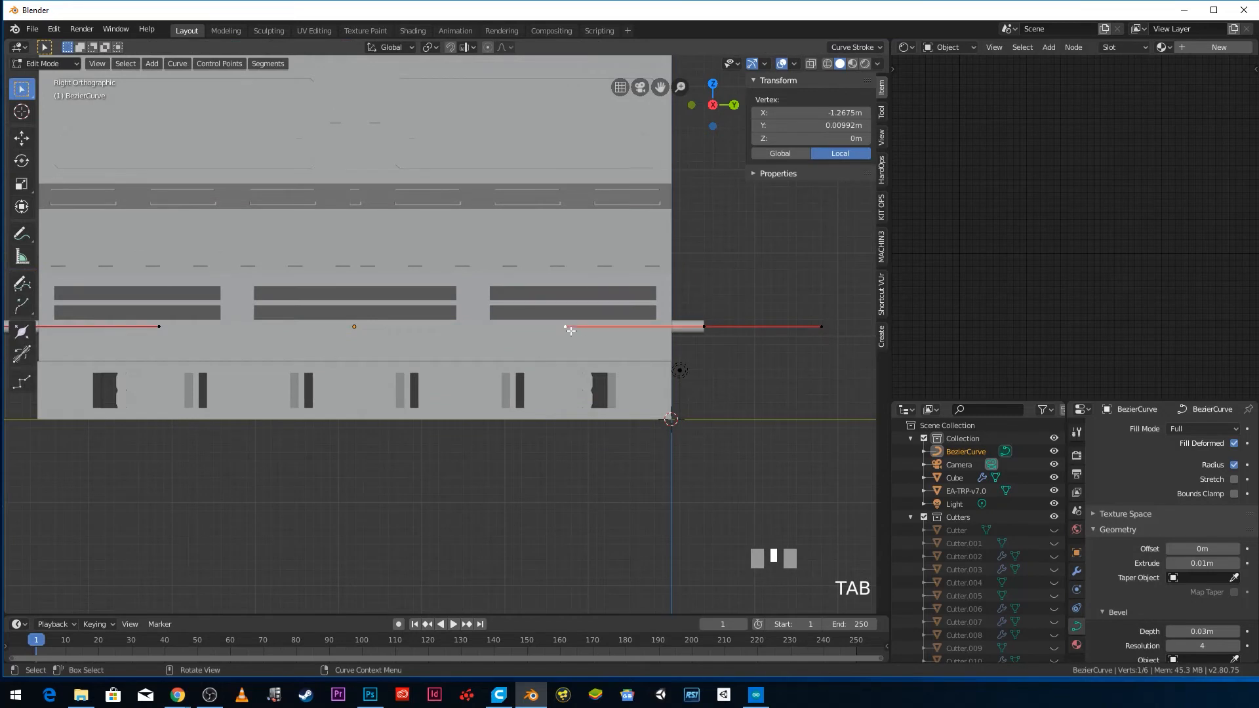
pyautogui.click(569, 328)
pyautogui.press('g')
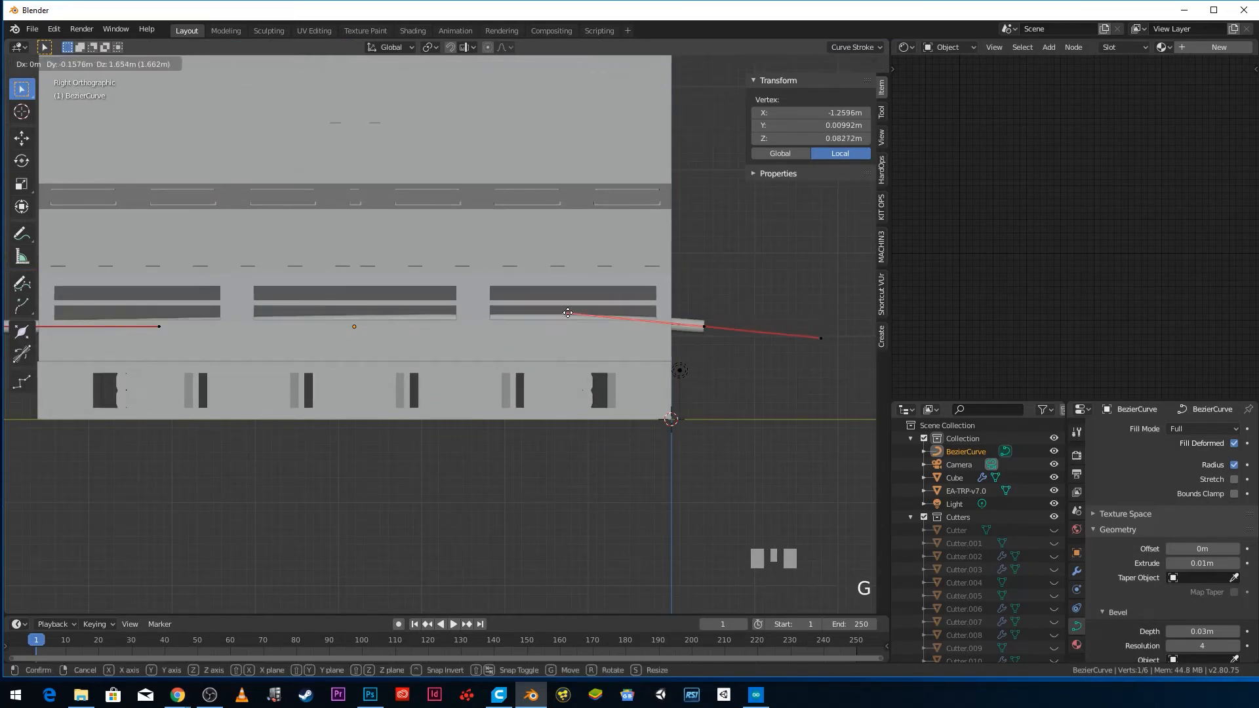
pyautogui.click(568, 309)
pyautogui.moveTo(568, 309); pyautogui.dragTo(524, 334, button='middle')
pyautogui.scroll(2, 524, 332)
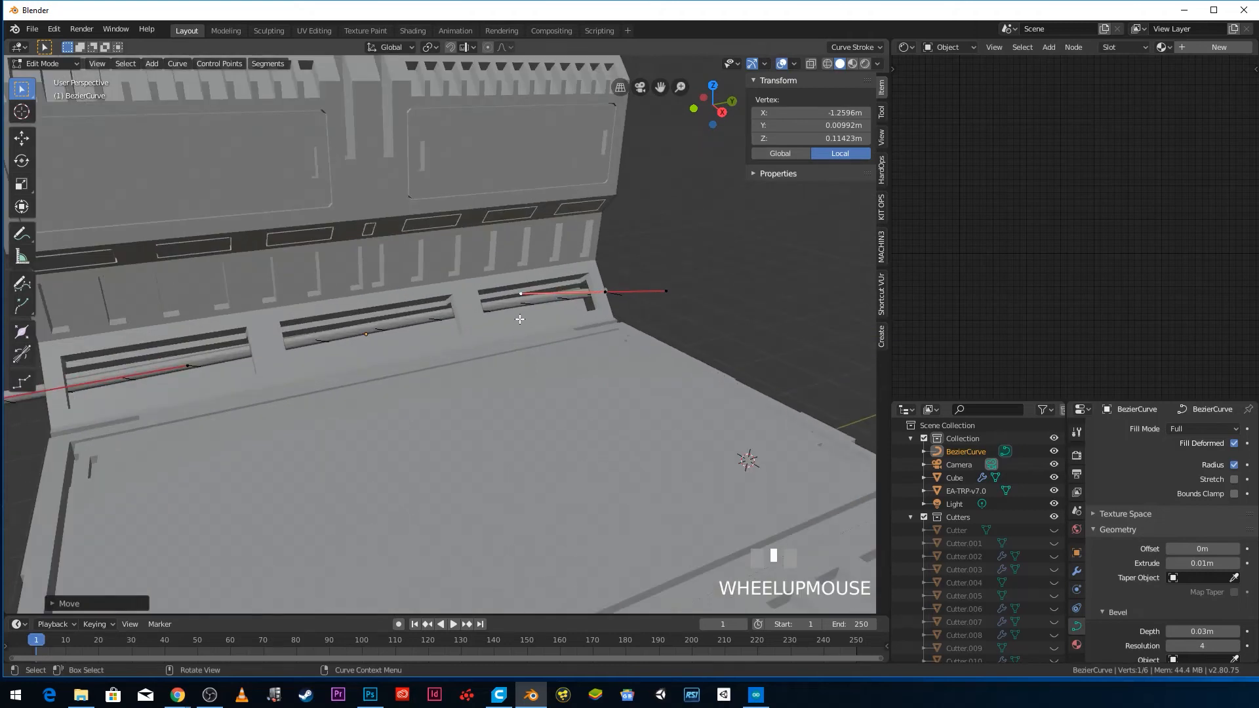
# - Select the whole curve and duplicate it three times in the front view, spreading the copies inside the wall's diamond-shaped channel
pyautogui.press('a')
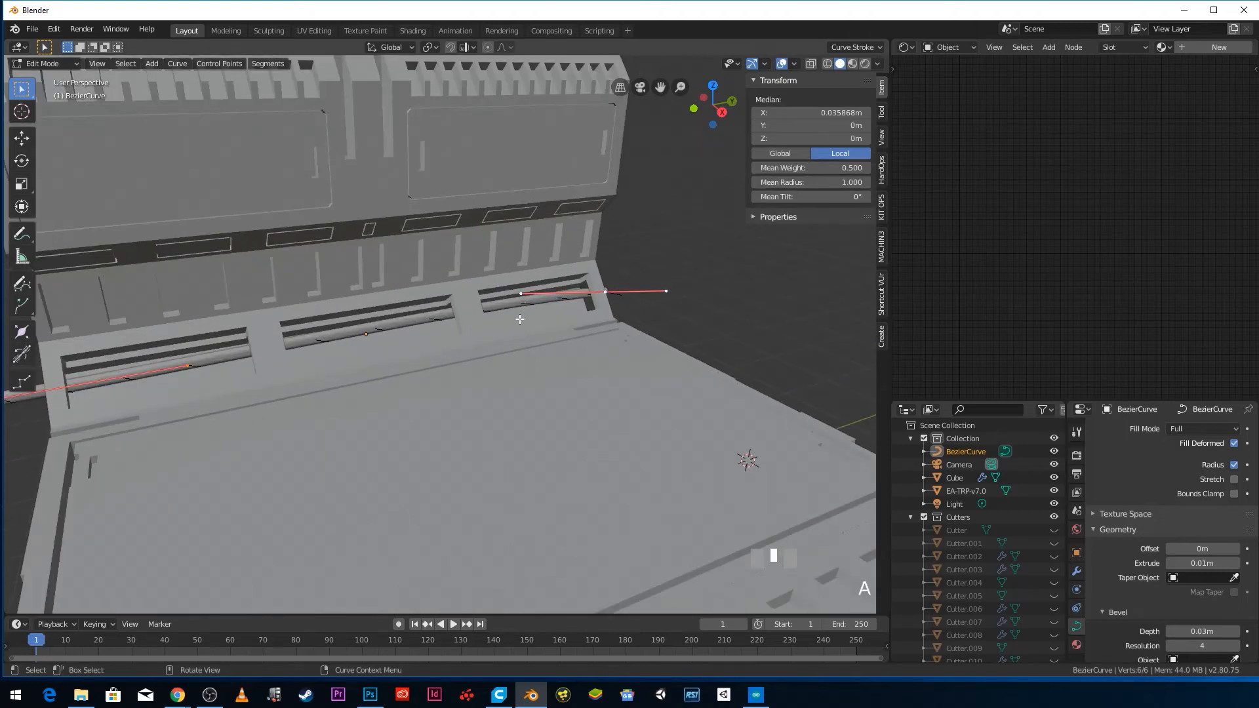
pyautogui.scroll(-2, 520, 319)
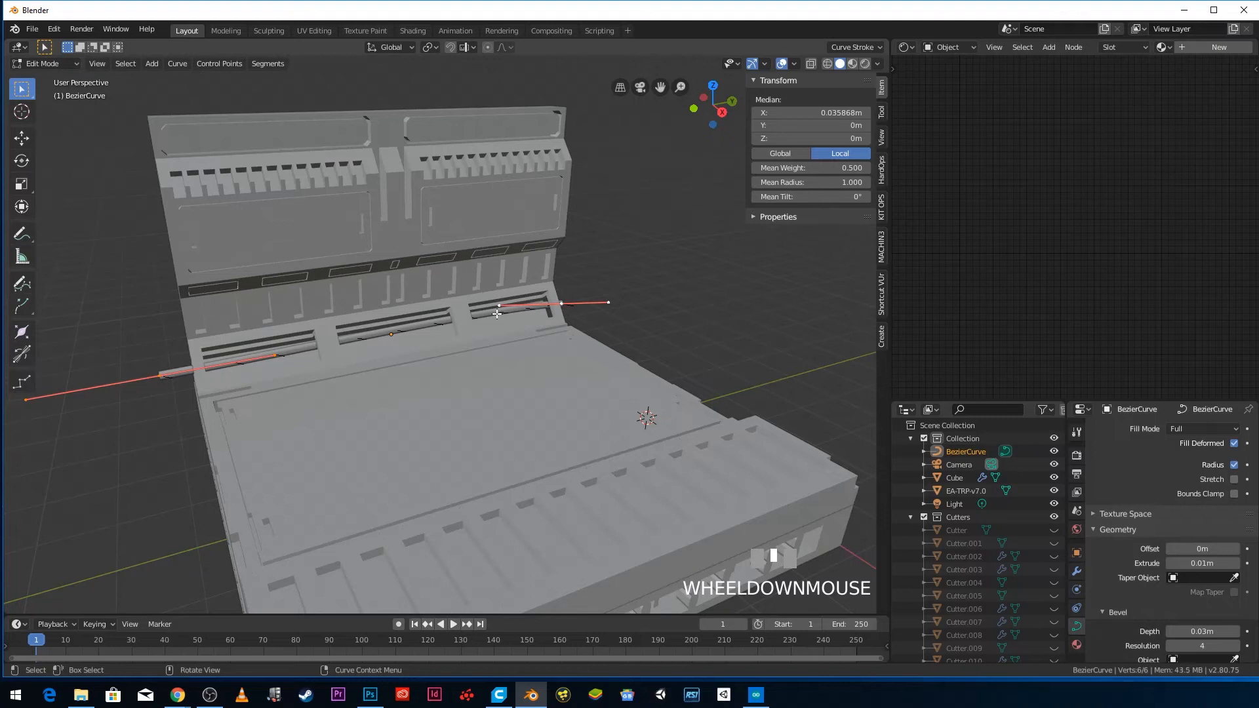
pyautogui.press('KP_1')
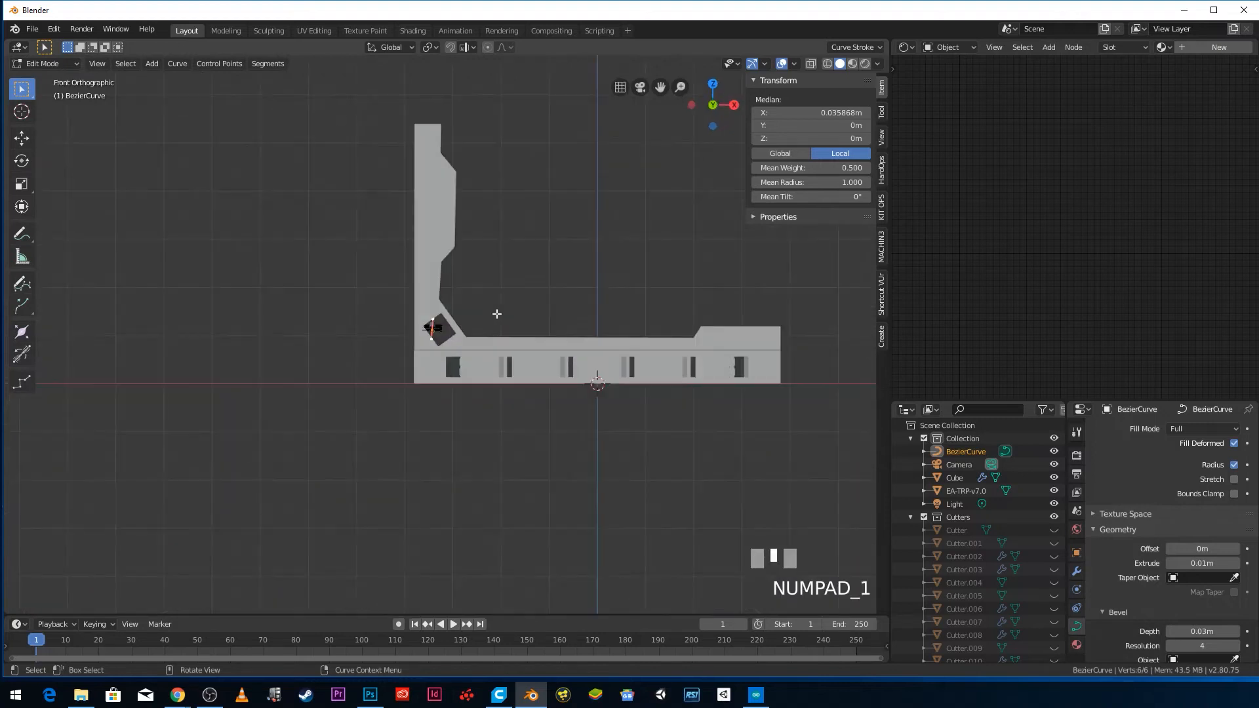
pyautogui.scroll(8, 485, 315)
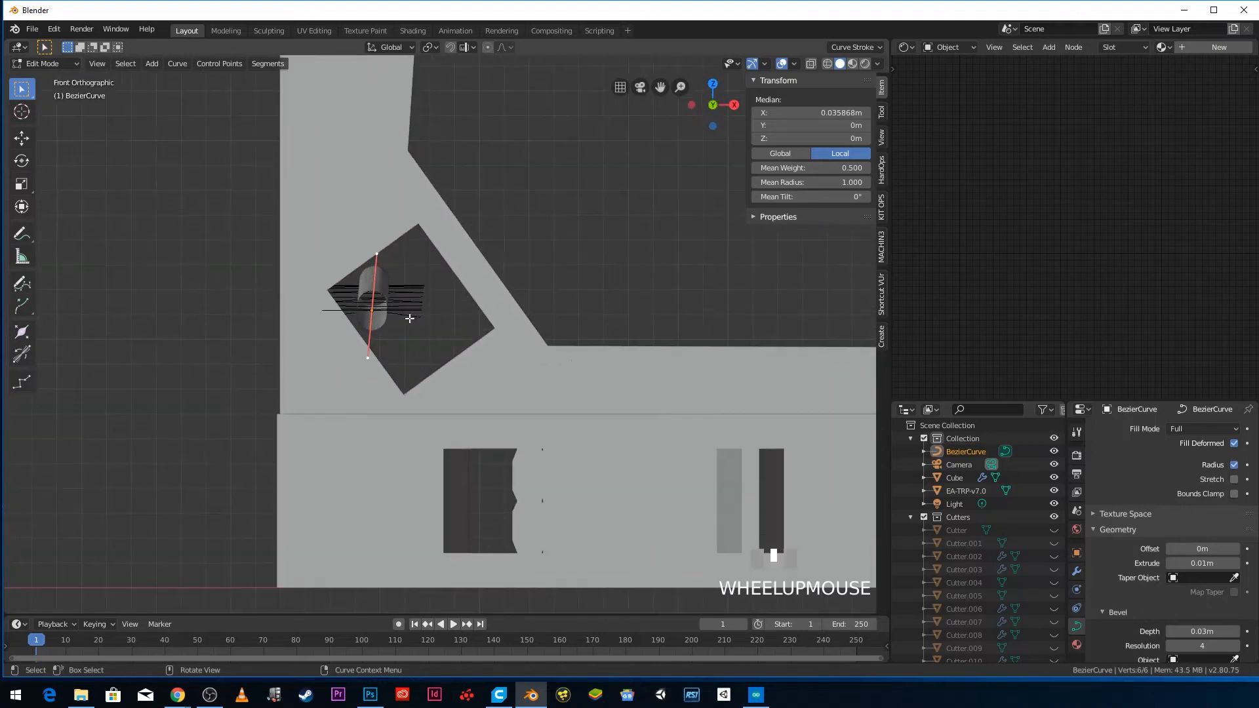
pyautogui.hotkey('shift', 'd')
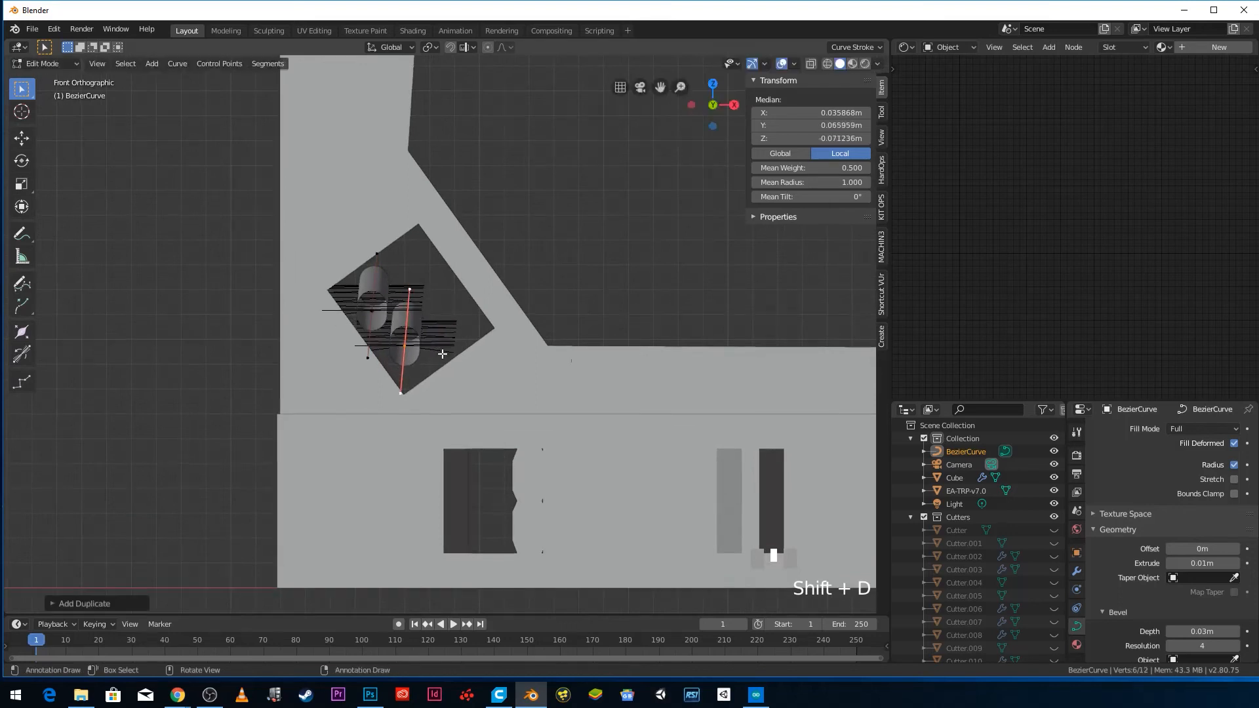
pyautogui.click(452, 341)
pyautogui.moveTo(452, 341); pyautogui.dragTo(492, 365, button='middle')
pyautogui.scroll(-2, 436, 360)
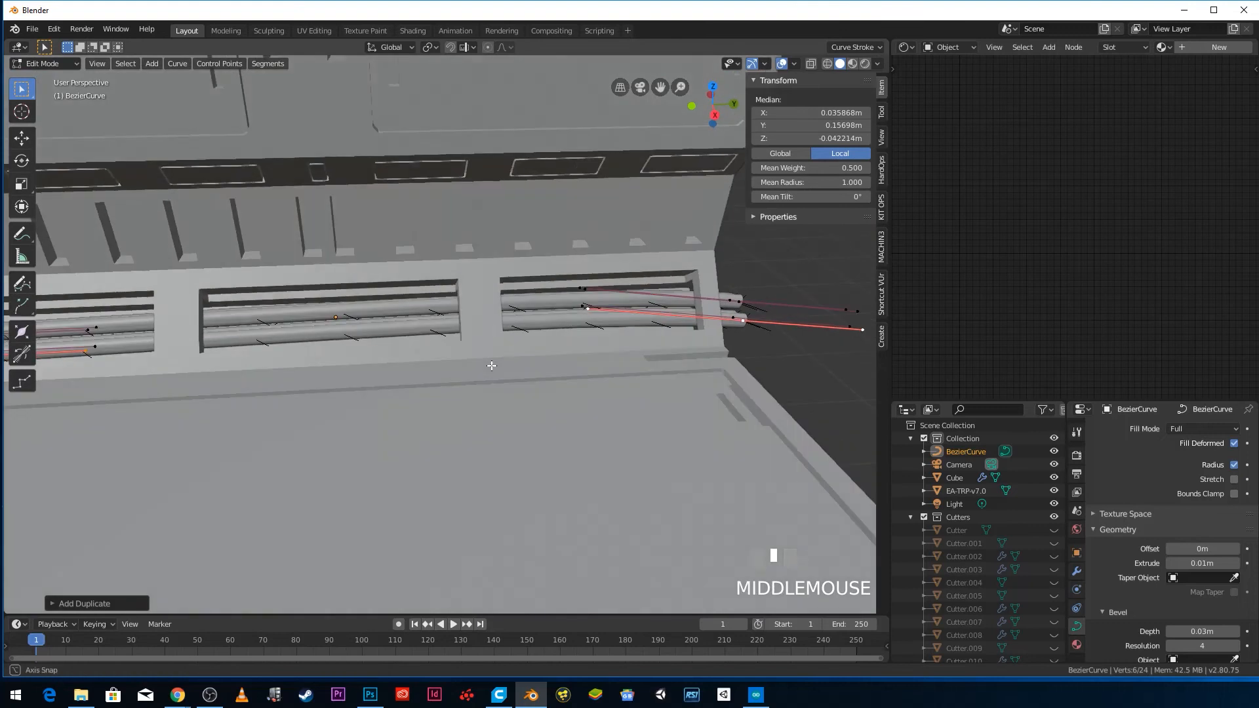
# - Vary the duplicated cables' bends by moving inner handles near the +Y end, the last to local Y about 0.149 m and Z 0.103 m
pyautogui.click(585, 314)
pyautogui.press('g')
pyautogui.click(589, 313)
pyautogui.press('g')
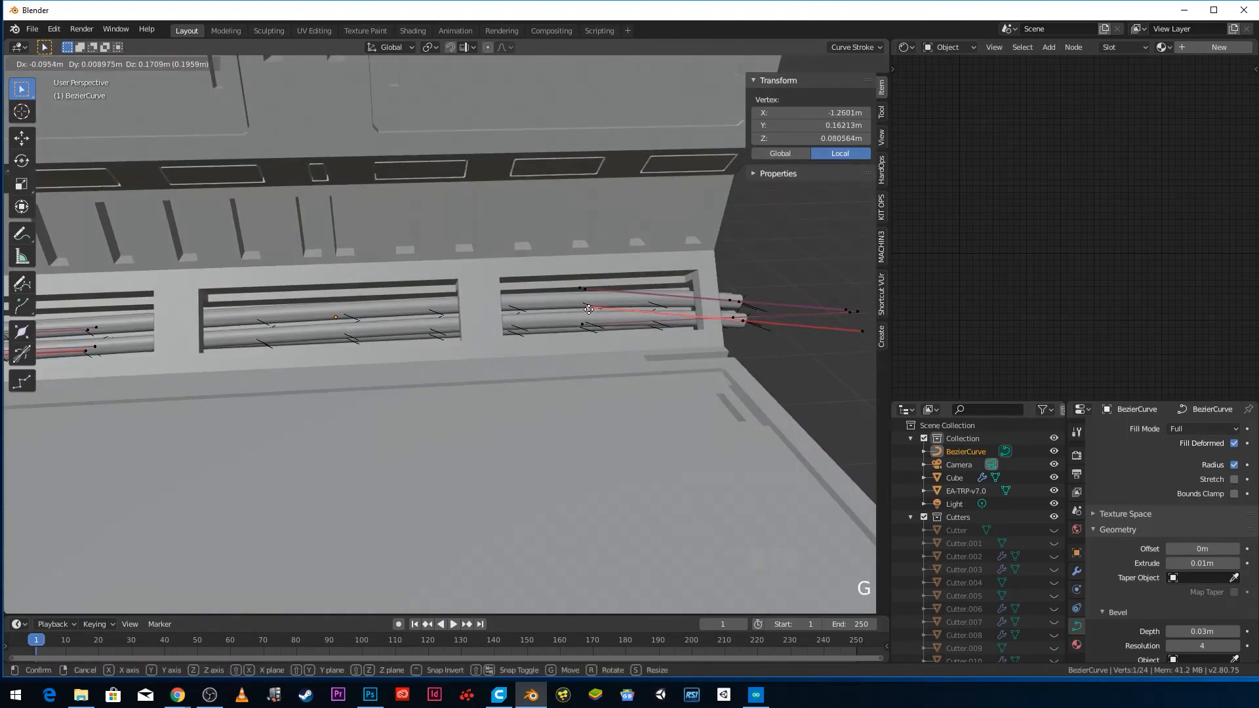
pyautogui.click(590, 305)
pyautogui.scroll(-2, 620, 309)
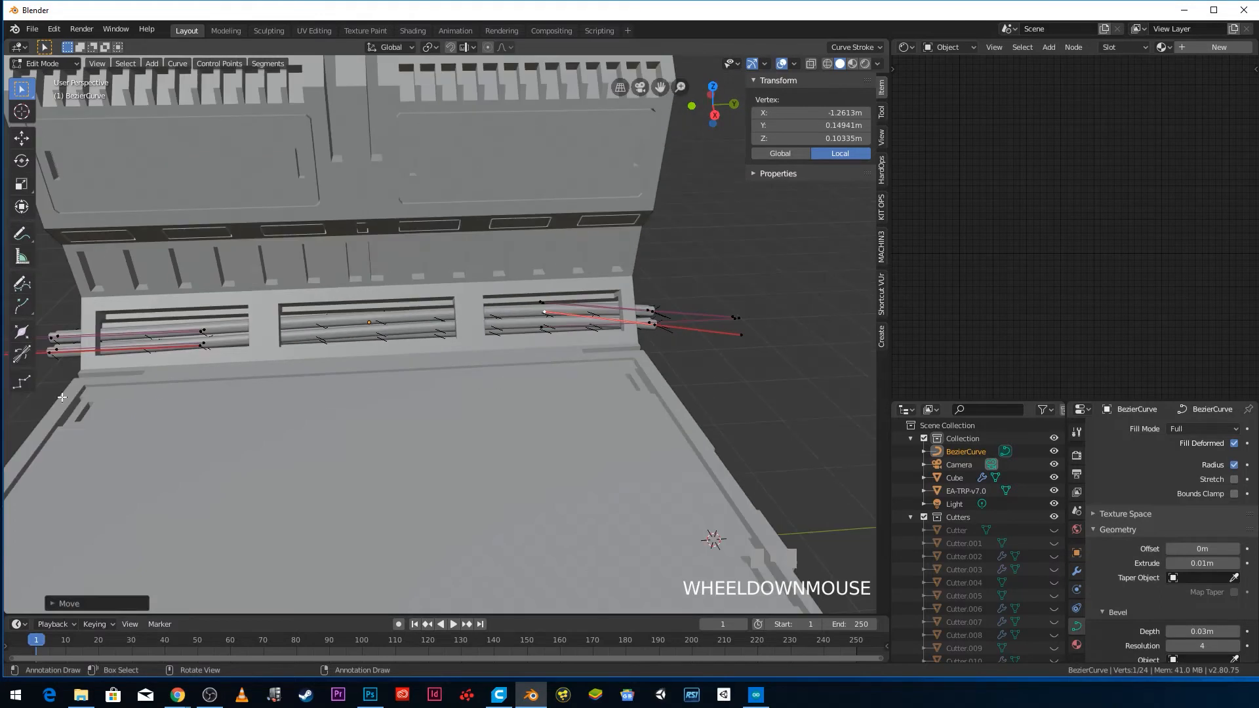
# - Vary the cables' bends at the -Y end, moving two inner handles to local Z about -0.106 m and 0.045 m and nudging an outer handle
pyautogui.click(197, 349)
pyautogui.press('g')
pyautogui.click(194, 359)
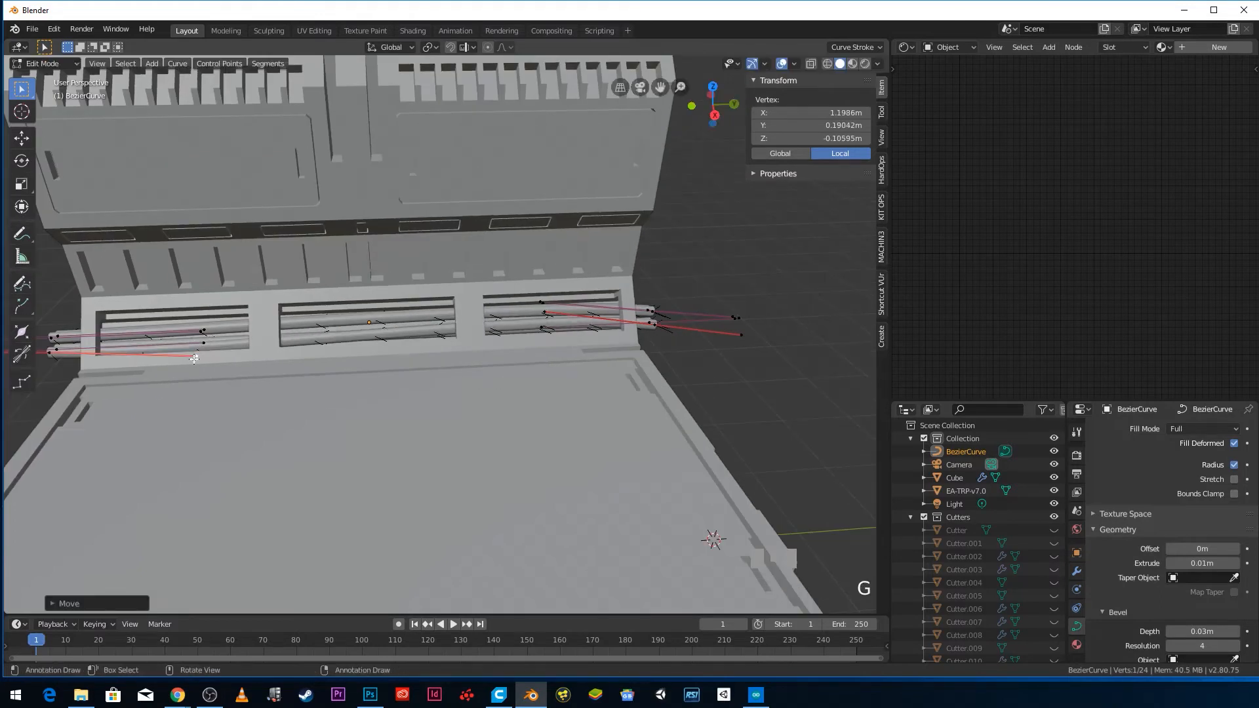
pyautogui.press('g')
pyautogui.click(202, 322)
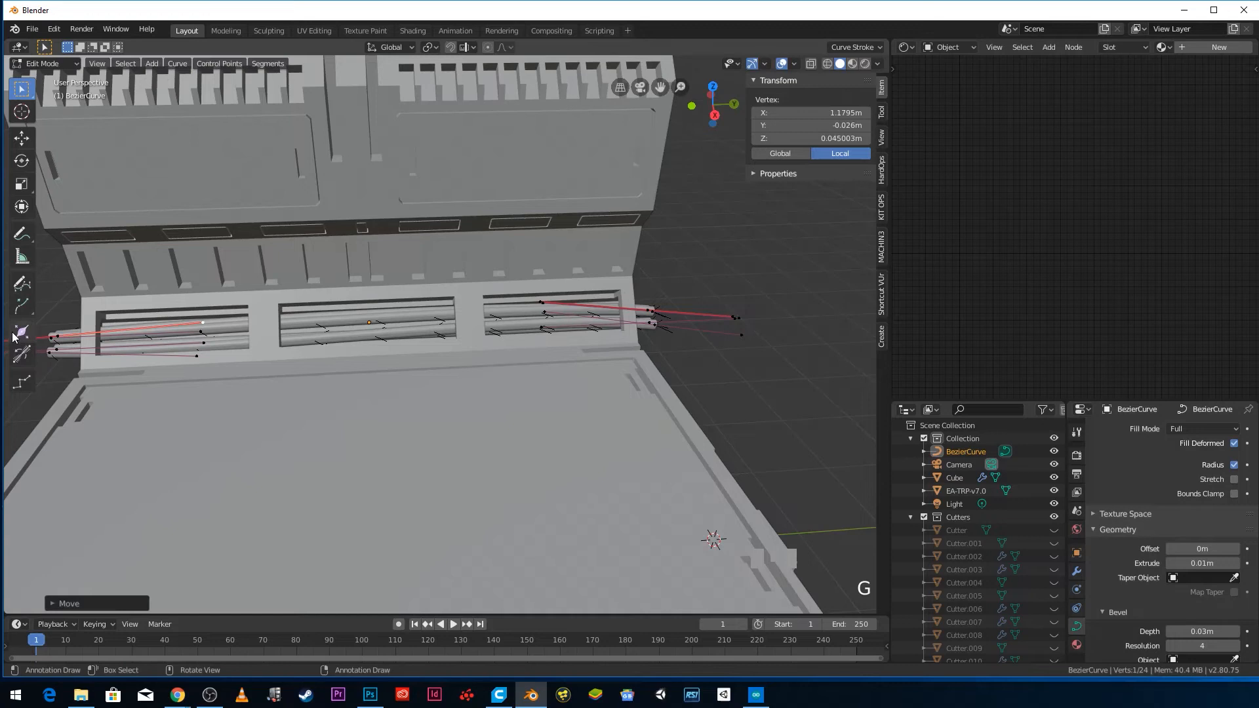
pyautogui.scroll(-3, 138, 340)
pyautogui.click(190, 330)
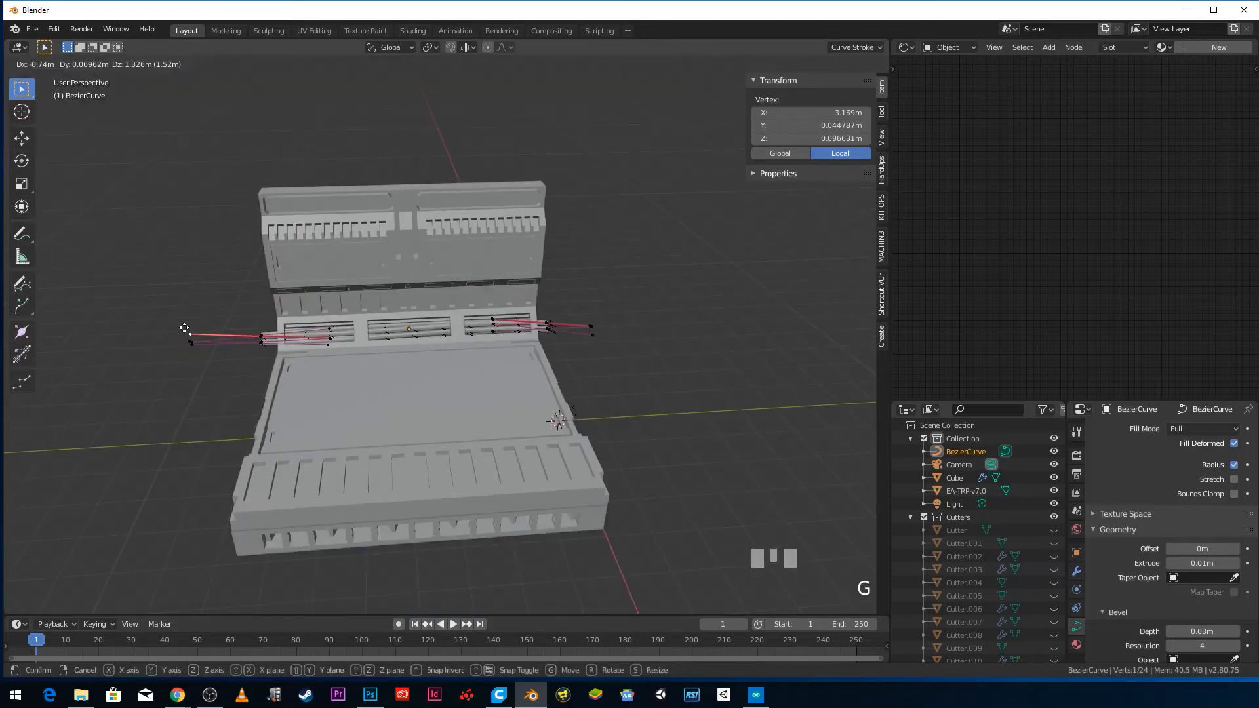
pyautogui.moveTo(191, 331); pyautogui.dragTo(564, 433, button='middle')
pyautogui.scroll(5, 315, 338)
# - Return to Object Mode and convert the cable curve to a mesh
pyautogui.press('Tab')
pyautogui.scroll(-3, 339, 346)
pyautogui.scroll(-2, 359, 449)
pyautogui.scroll(4, 410, 441)
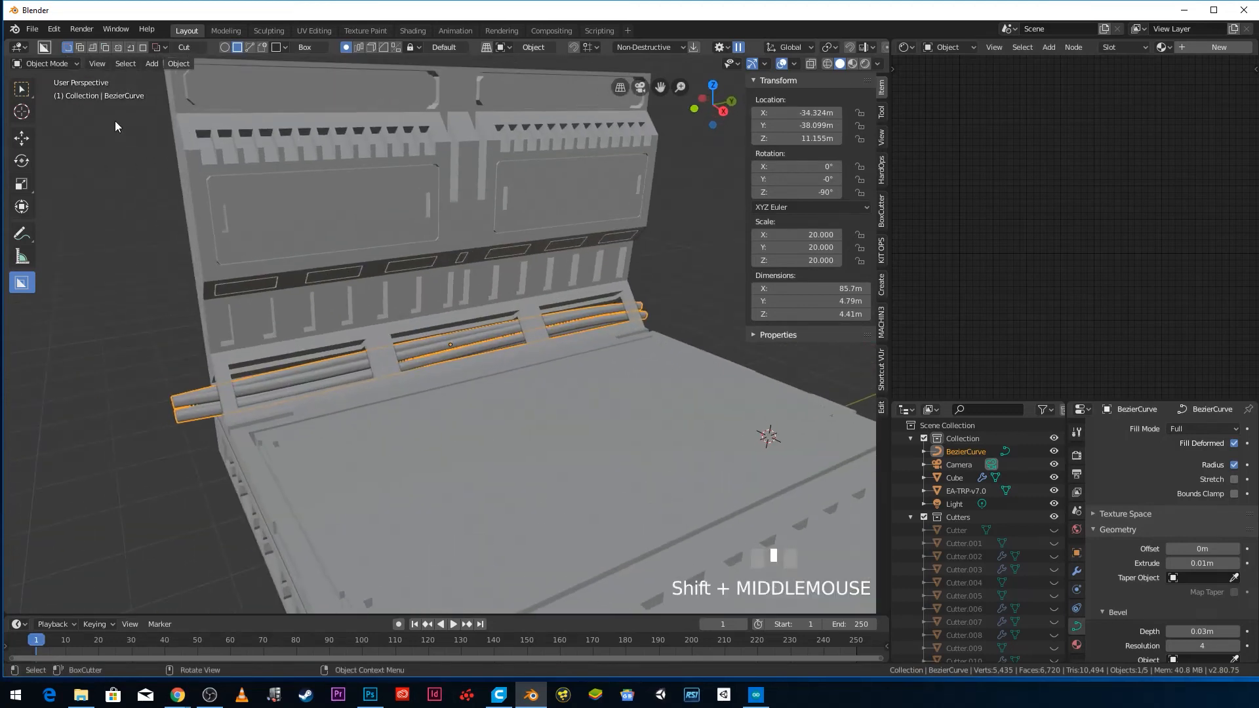
pyautogui.click(176, 64)
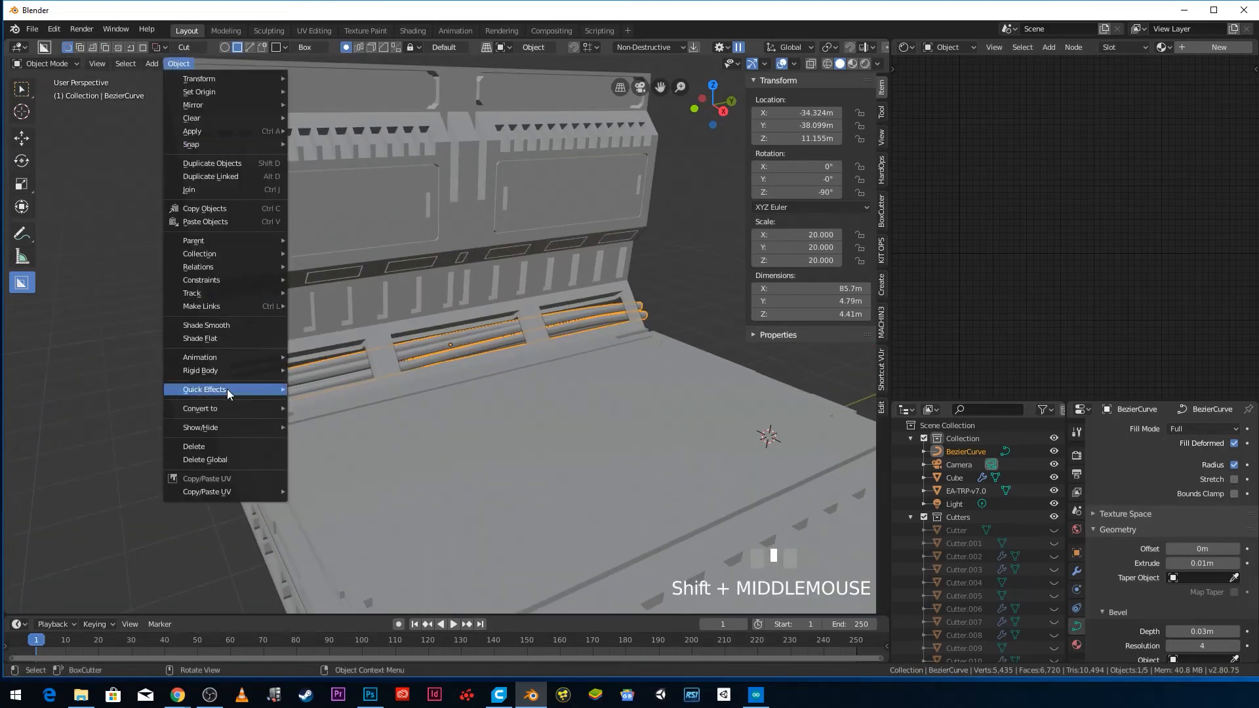
pyautogui.moveTo(229, 407)
pyautogui.click(328, 422)
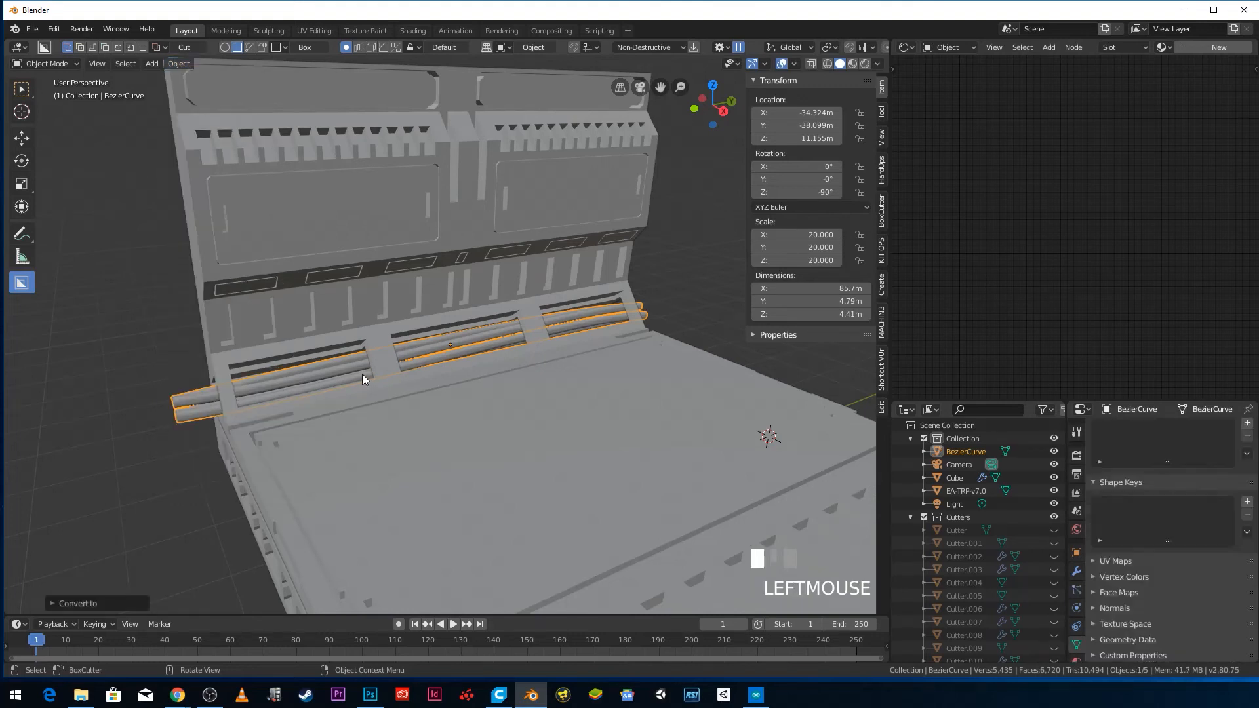
# - In Edit Mode, delete the cable mesh's outermost vertices projecting beyond the wall's +Y end, using the right wireframe view
pyautogui.press('Tab')
pyautogui.press('KP_1')
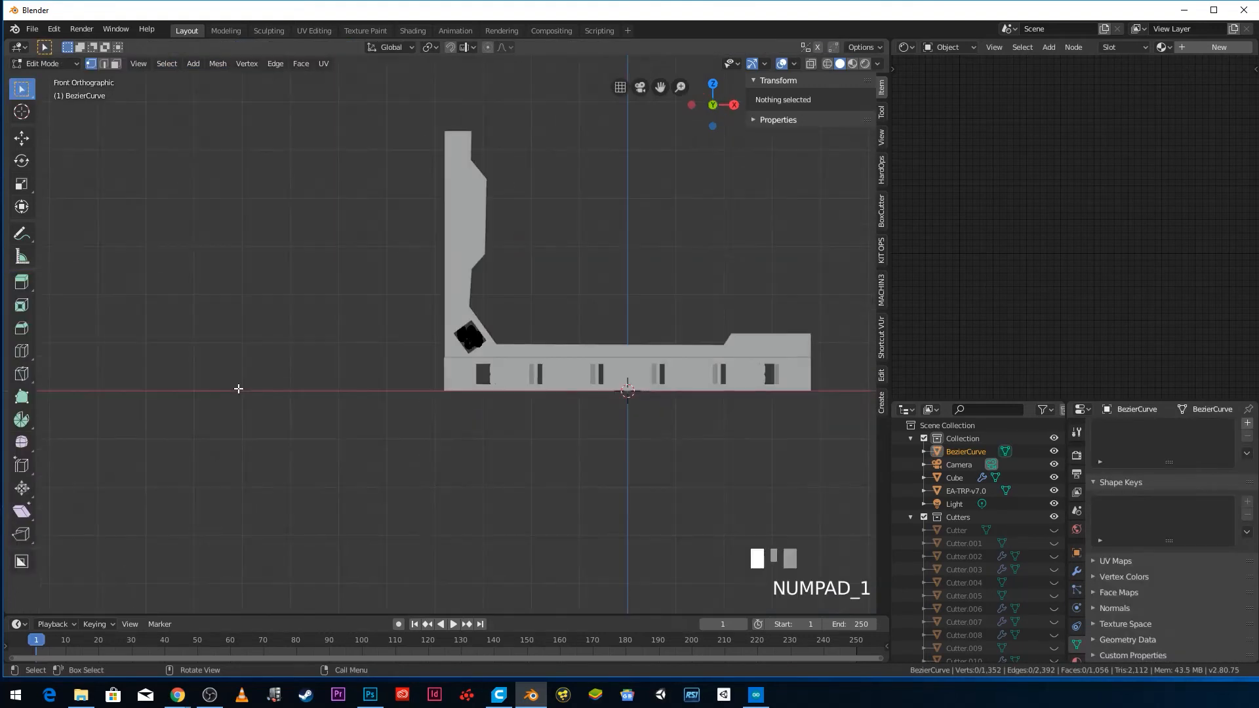
pyautogui.press('KP_3')
pyautogui.keyDown('shift'); pyautogui.moveTo(428, 317); pyautogui.dragTo(323, 328, button='middle'); pyautogui.keyUp('shift')
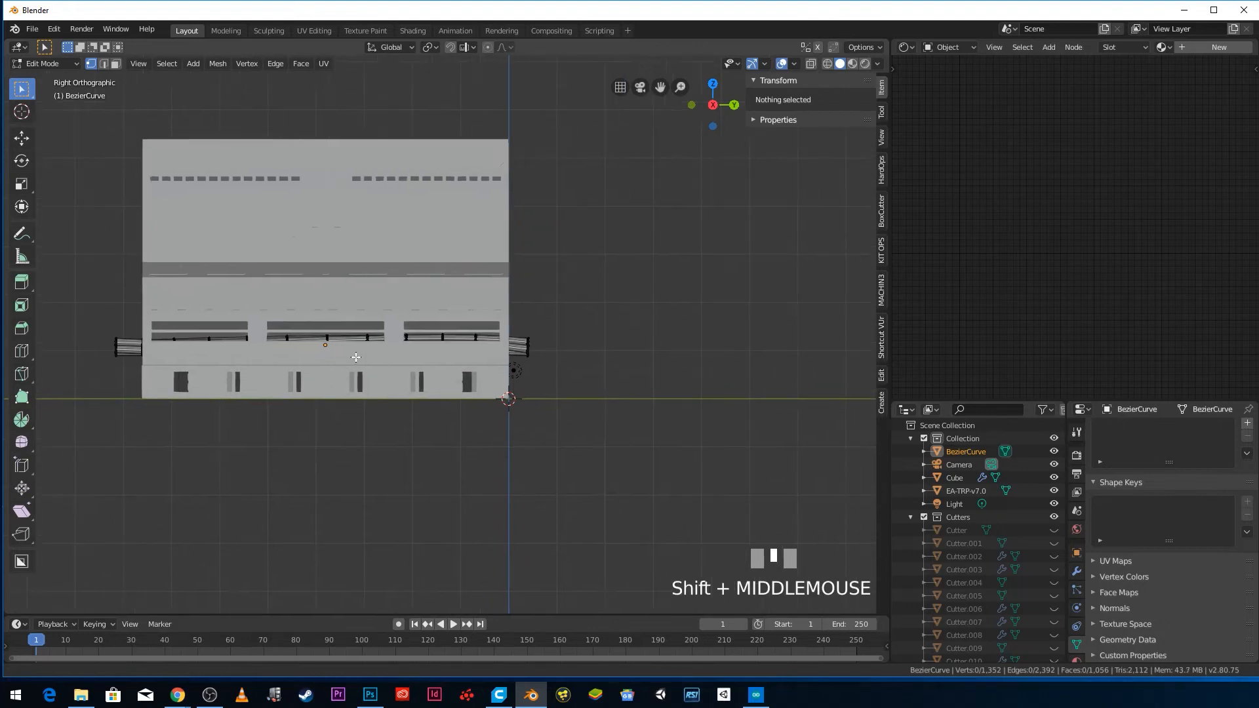
pyautogui.press('z')
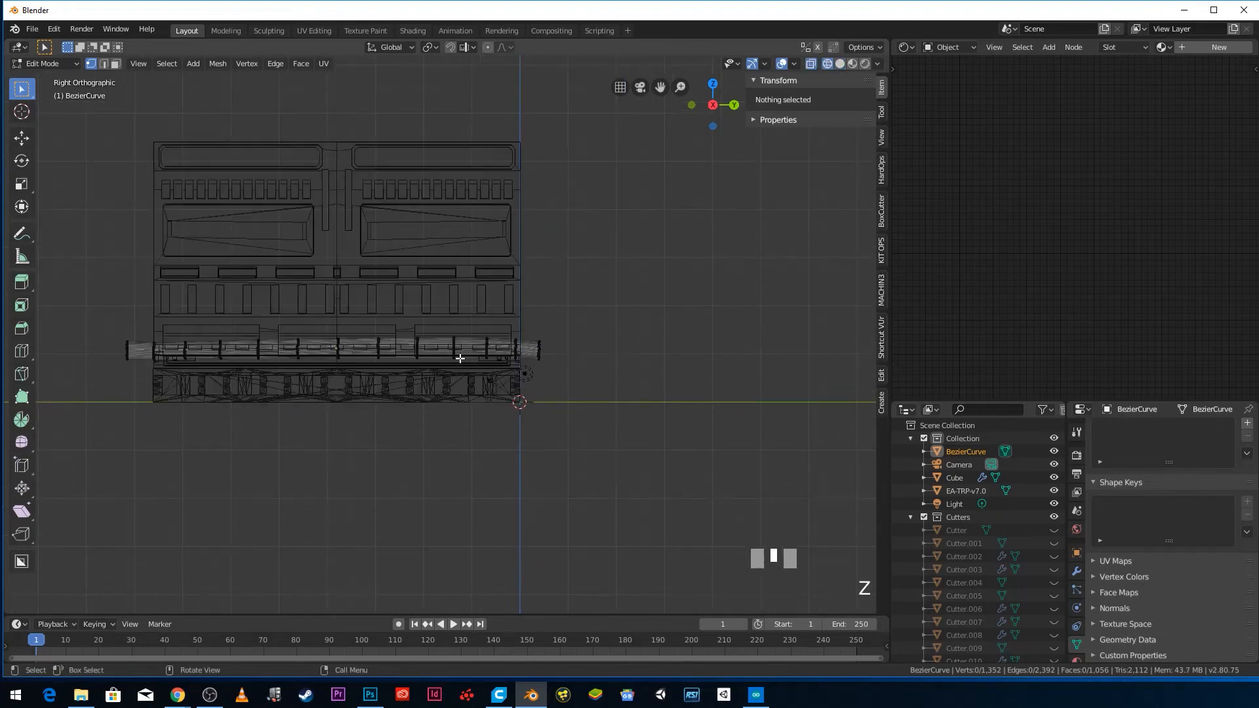
pyautogui.scroll(5, 558, 382)
pyautogui.hotkey('alt', 'a')
pyautogui.press('b')
pyautogui.moveTo(597, 331); pyautogui.dragTo(659, 412)
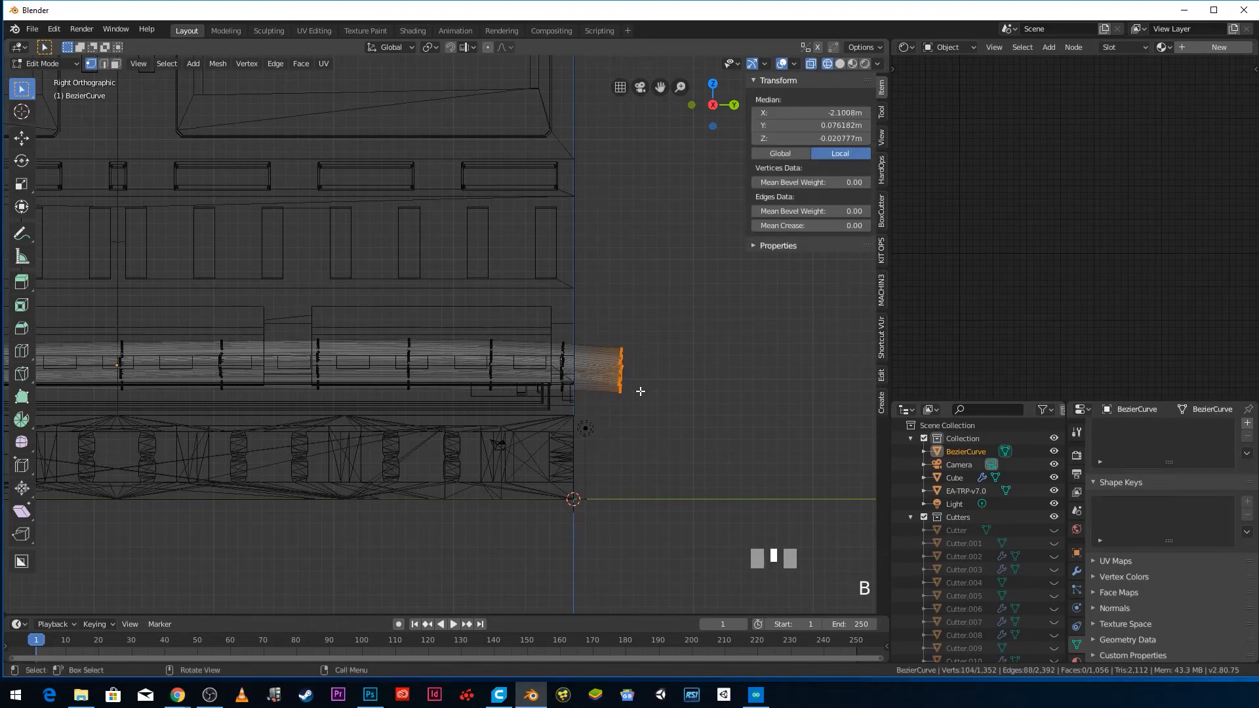
pyautogui.press('z')
pyautogui.press('x')
pyautogui.click(651, 387)
# - Shift the cables' new +Y end vertices outward near the wall's edge and flatten them by scaling to 0 along Y
pyautogui.press('b')
pyautogui.moveTo(553, 301); pyautogui.dragTo(596, 447)
pyautogui.scroll(2, 612, 412)
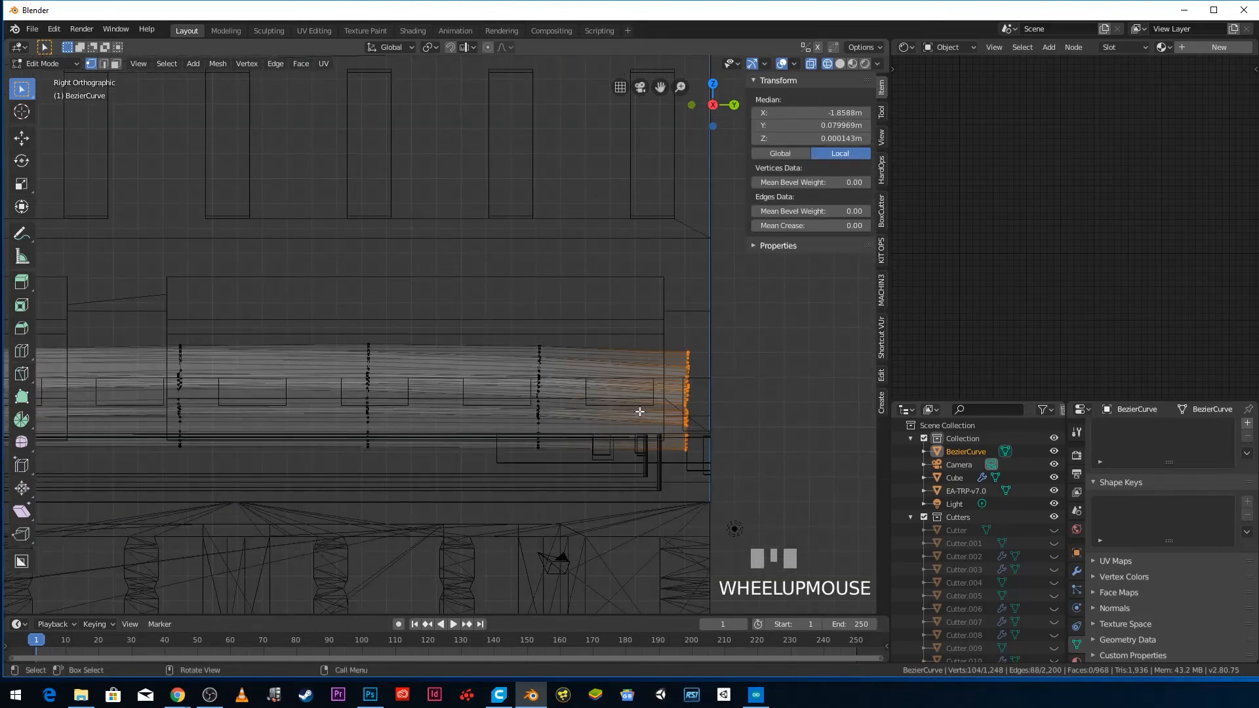
pyautogui.press('g')
pyautogui.click(659, 406)
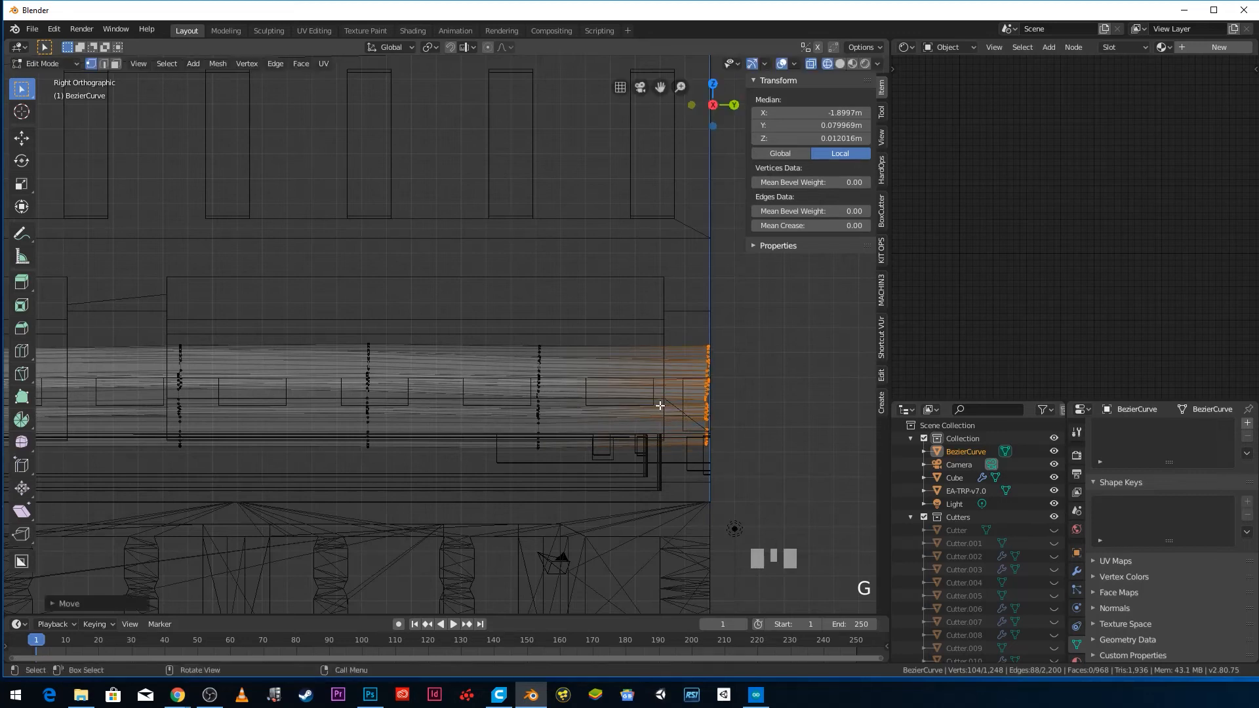
pyautogui.press('s')
pyautogui.press('y')
pyautogui.press('0')
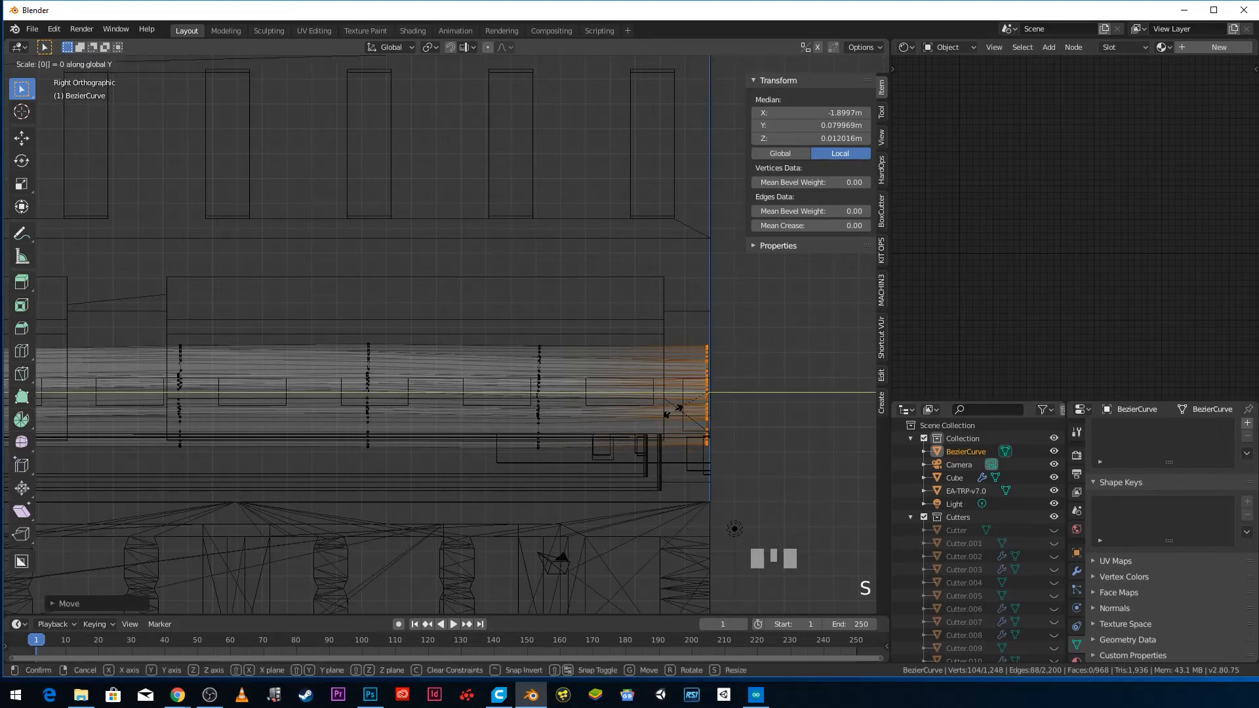
pyautogui.press('Return')
# - Move the flattened +Y cable ends along Y until they sit flush with the wall's edge, at local X about -1.906 m
pyautogui.scroll(2, 736, 418)
pyautogui.keyDown('shift'); pyautogui.moveTo(737, 422); pyautogui.dragTo(411, 346, button='middle'); pyautogui.keyUp('shift')
pyautogui.scroll(2, 519, 354)
pyautogui.press('g')
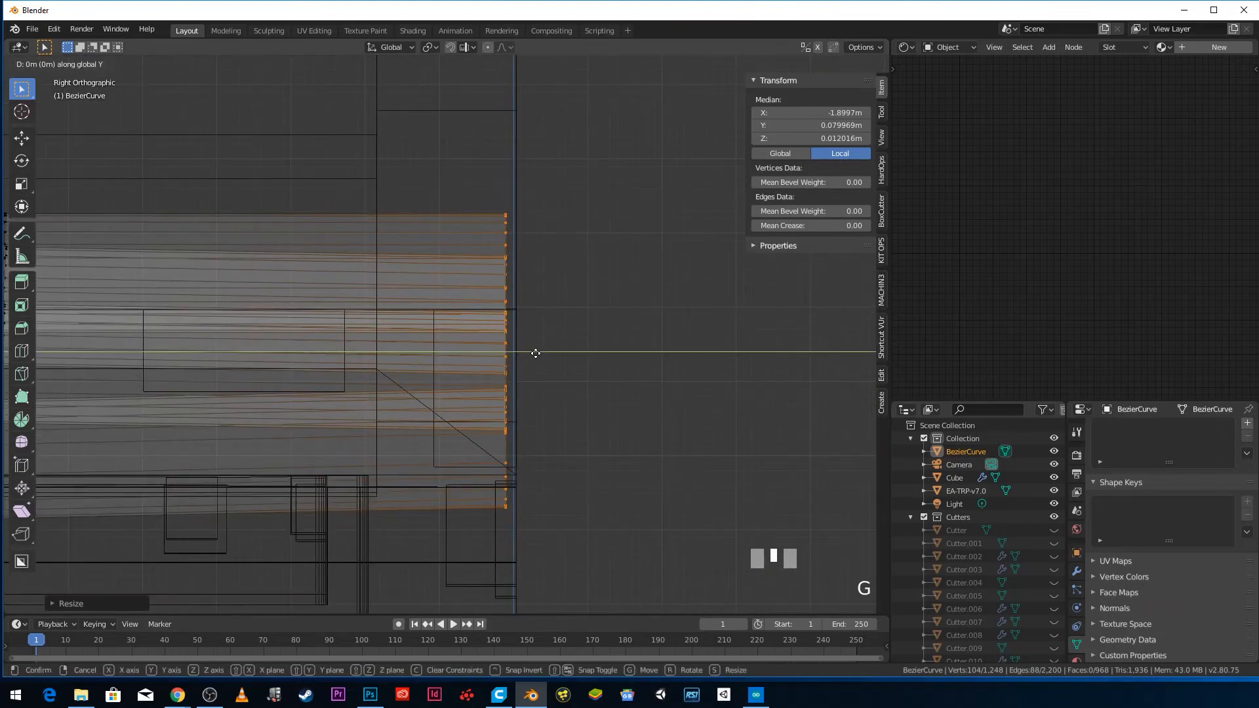
pyautogui.click(546, 355)
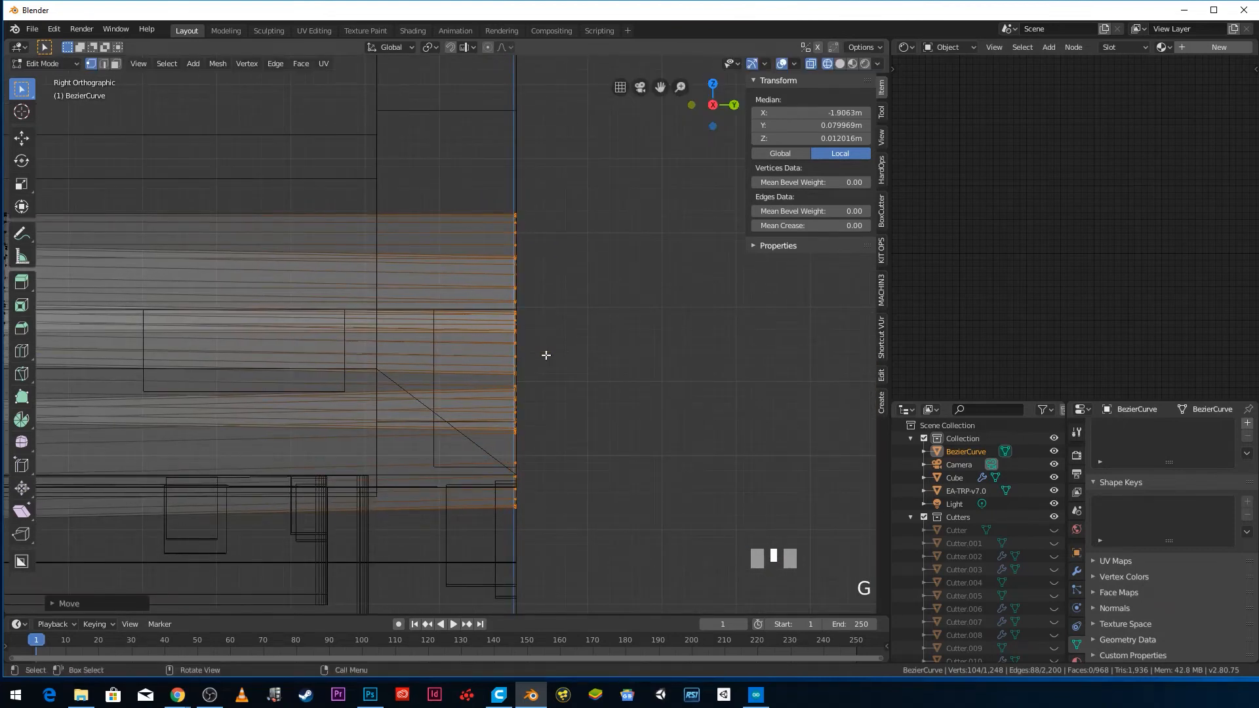
# - Delete the cable mesh's outermost vertices projecting beyond the wall's -Y end
pyautogui.scroll(-5, 546, 355)
pyautogui.scroll(-2, 504, 339)
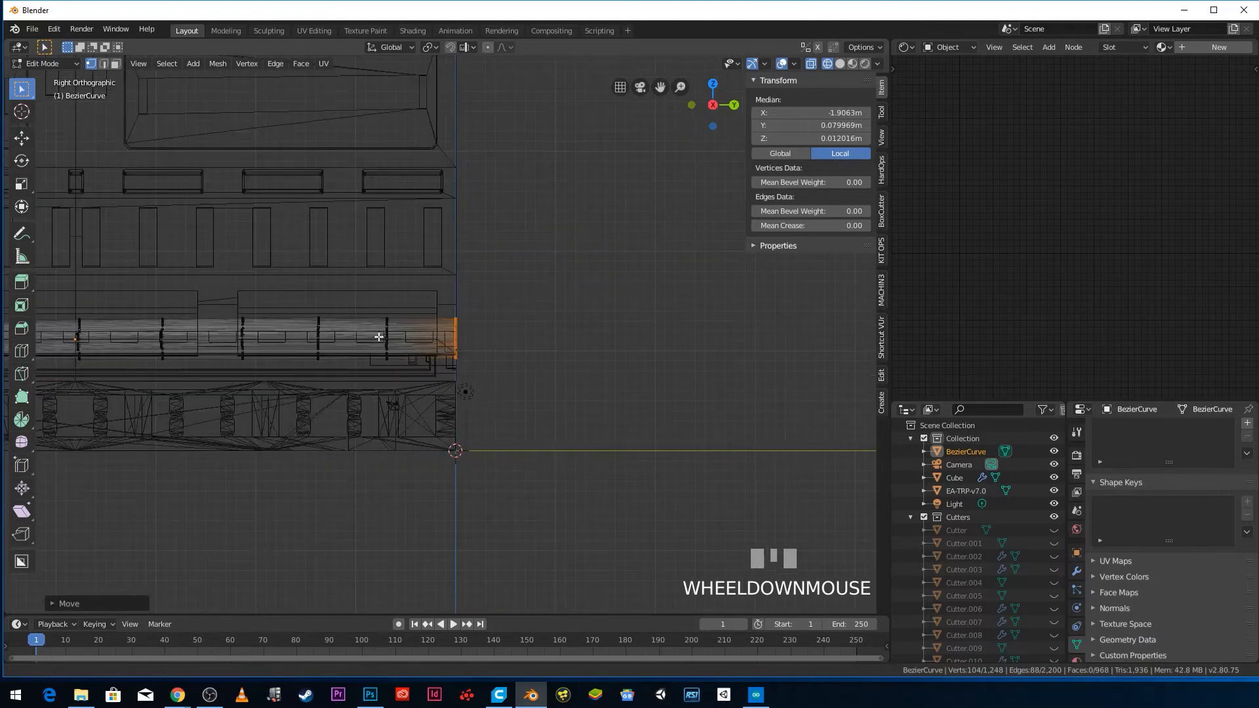
pyautogui.keyDown('shift'); pyautogui.moveTo(495, 346); pyautogui.dragTo(534, 325, button='middle'); pyautogui.keyUp('shift')
pyautogui.scroll(-3, 392, 321)
pyautogui.keyDown('shift'); pyautogui.moveTo(392, 321); pyautogui.dragTo(601, 325, button='middle'); pyautogui.keyUp('shift')
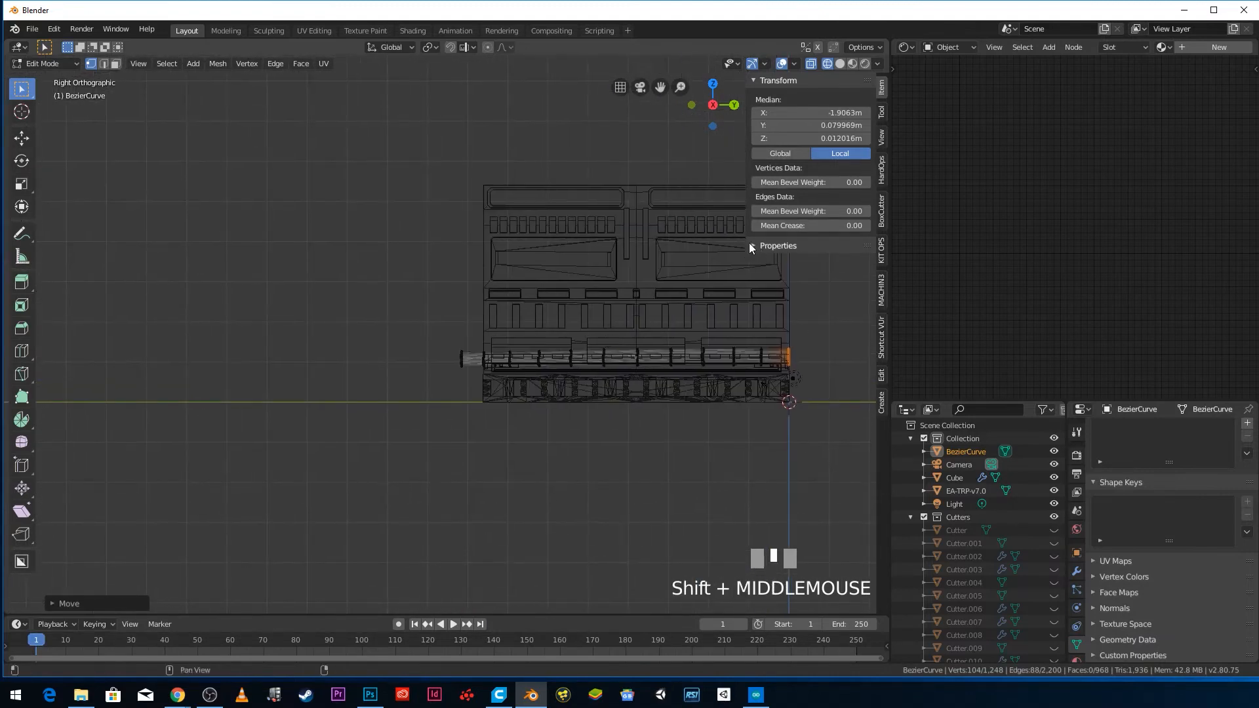
pyautogui.scroll(5, 440, 419)
pyautogui.hotkey('alt', 'a')
pyautogui.press('b')
pyautogui.moveTo(457, 382); pyautogui.dragTo(531, 507)
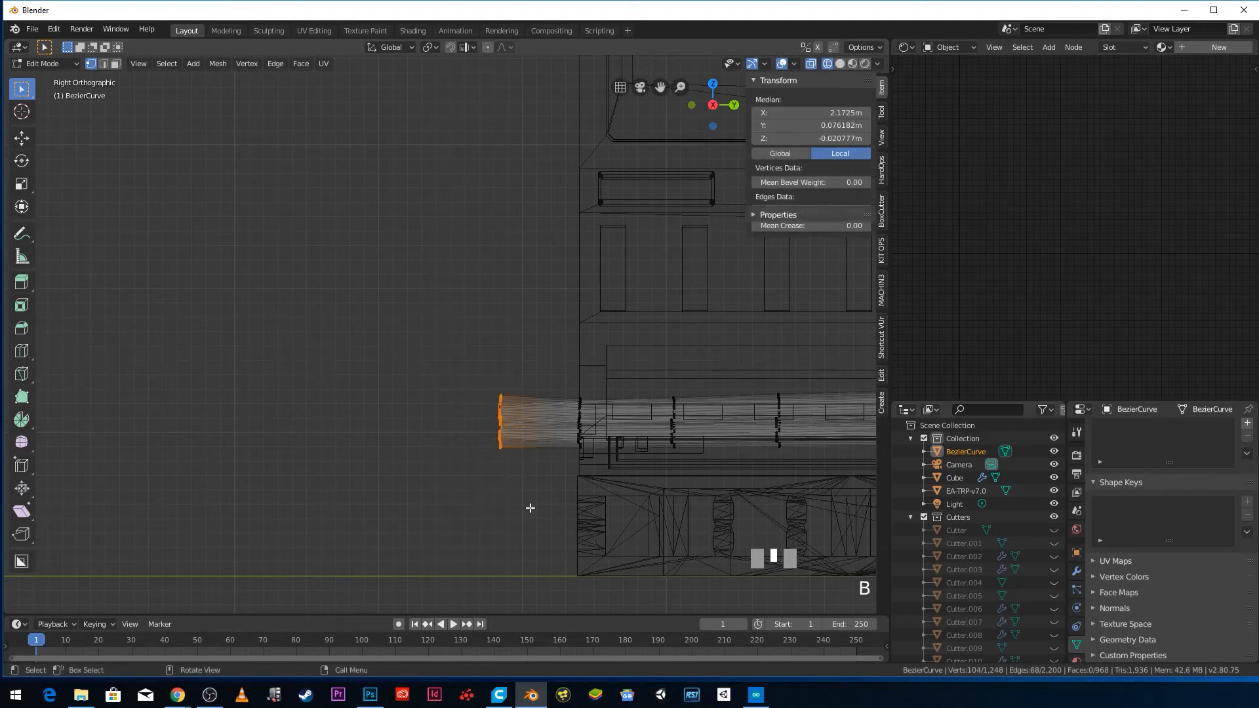
pyautogui.press('x')
pyautogui.click(511, 459)
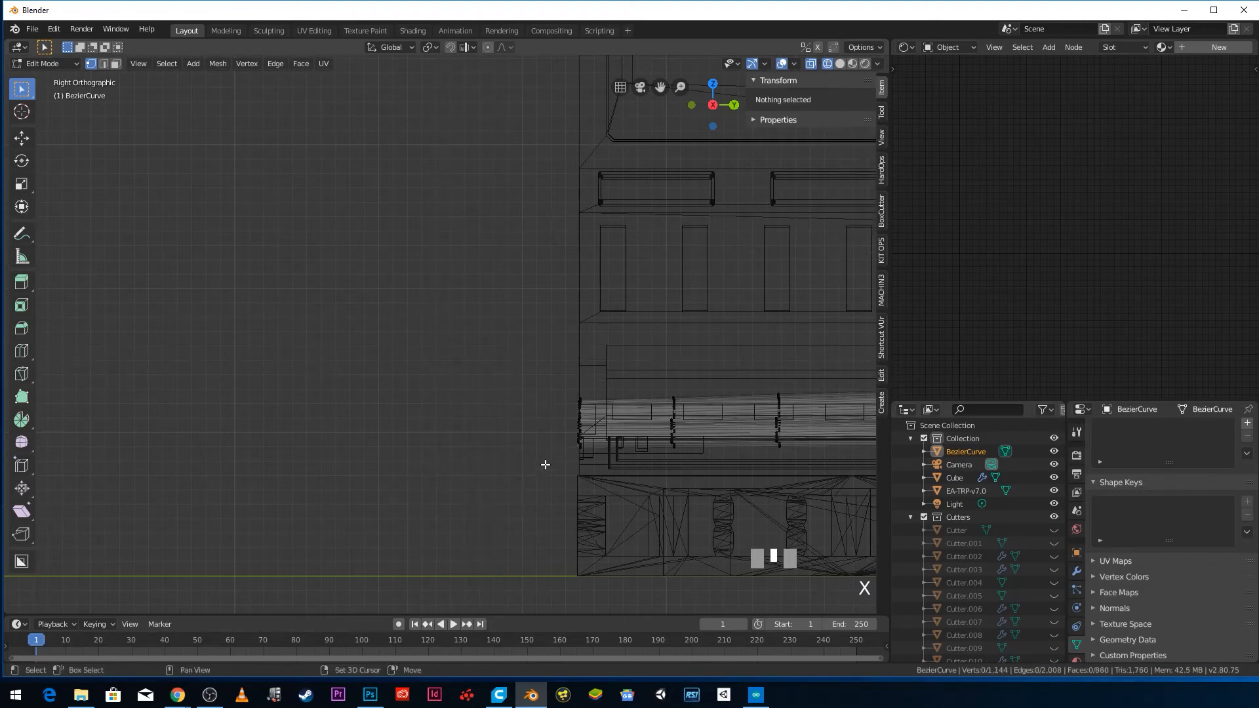
# - Flatten the cables' remaining -Y end vertices by scaling them to 0 along Y, and return to Object Mode with solid shading
pyautogui.keyDown('shift'); pyautogui.moveTo(510, 458); pyautogui.dragTo(419, 379, button='middle'); pyautogui.keyUp('shift')
pyautogui.scroll(3, 461, 377)
pyautogui.press('b')
pyautogui.moveTo(472, 282); pyautogui.dragTo(536, 450)
pyautogui.press('s')
pyautogui.press('y')
pyautogui.press('0')
pyautogui.press('Return')
pyautogui.scroll(2, 531, 423)
pyautogui.moveTo(562, 428)
pyautogui.keyDown('shift'); pyautogui.mouseDown(button='middle')
pyautogui.moveTo(450, 380)
pyautogui.moveTo(545, 368)
pyautogui.moveTo(462, 347)
pyautogui.moveTo(509, 371)
pyautogui.mouseUp(button='middle'); pyautogui.keyUp('shift')
pyautogui.scroll(-2, 483, 352)
pyautogui.press('Tab')
pyautogui.press('z')
# - Select the corridor cube and apply all its Boolean modifiers and its Y-axis Mirror modifier
pyautogui.scroll(-5, 494, 346)
pyautogui.scroll(4, 509, 371)
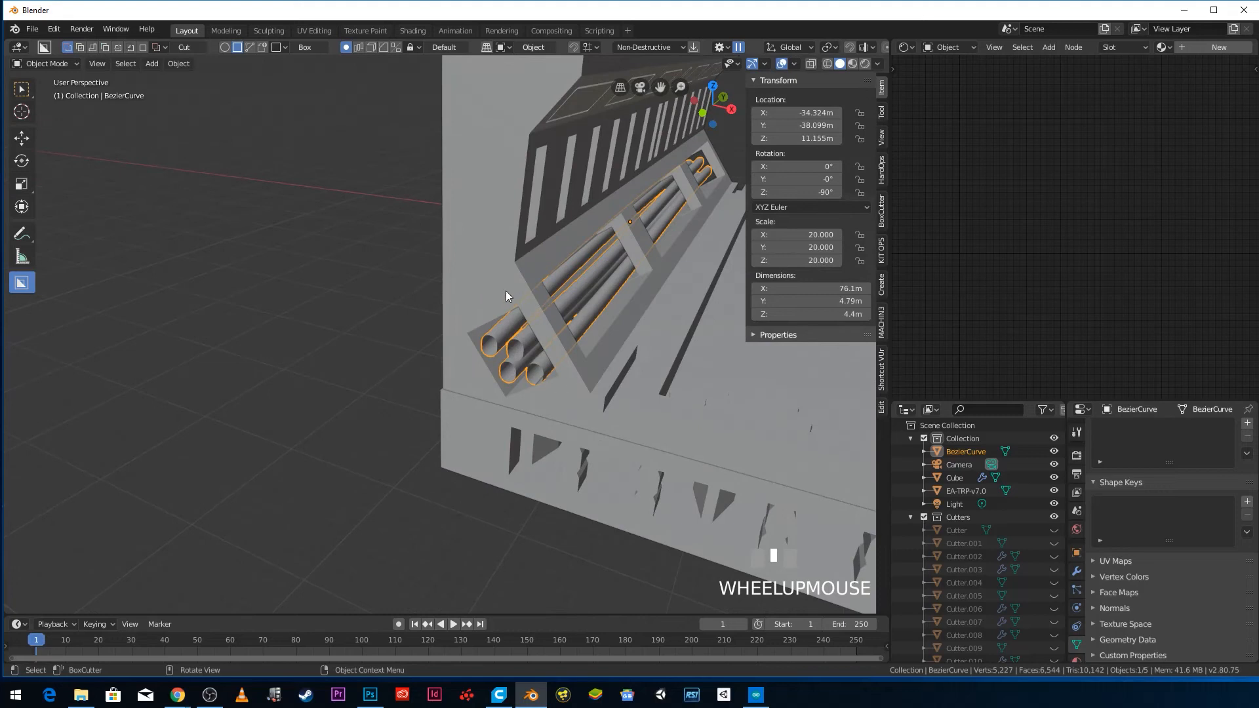
pyautogui.scroll(-2, 530, 336)
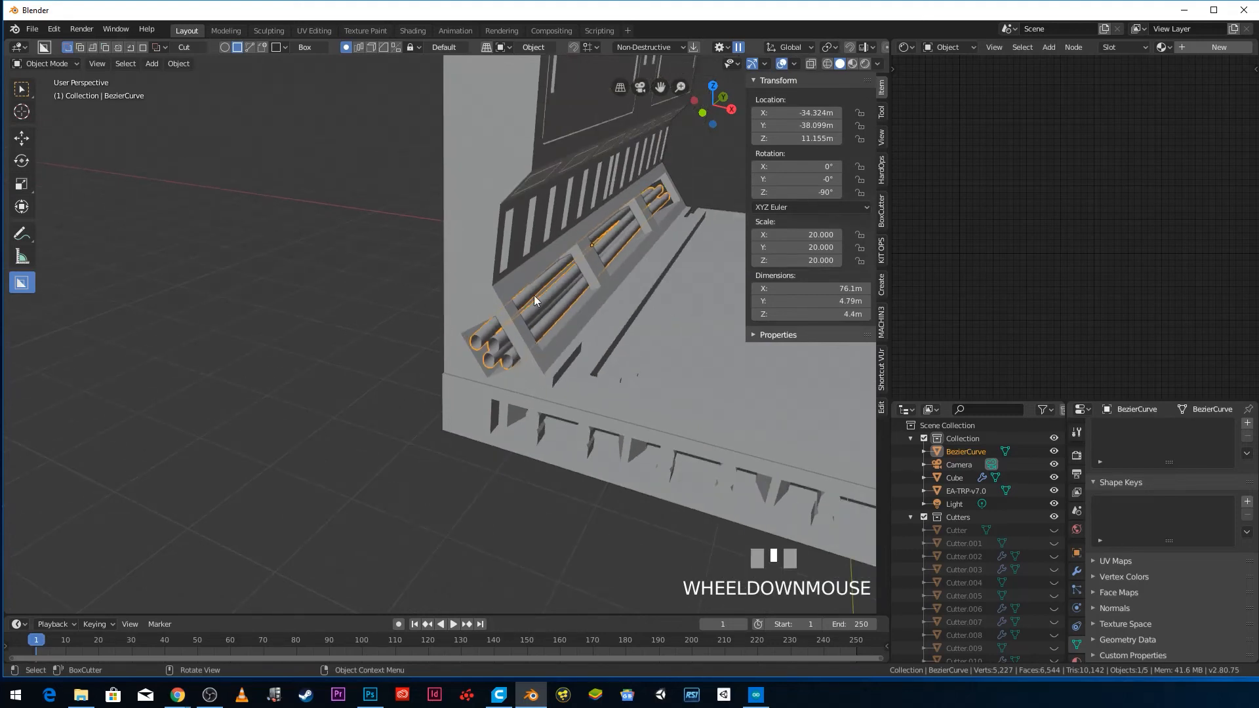
pyautogui.scroll(4, 510, 358)
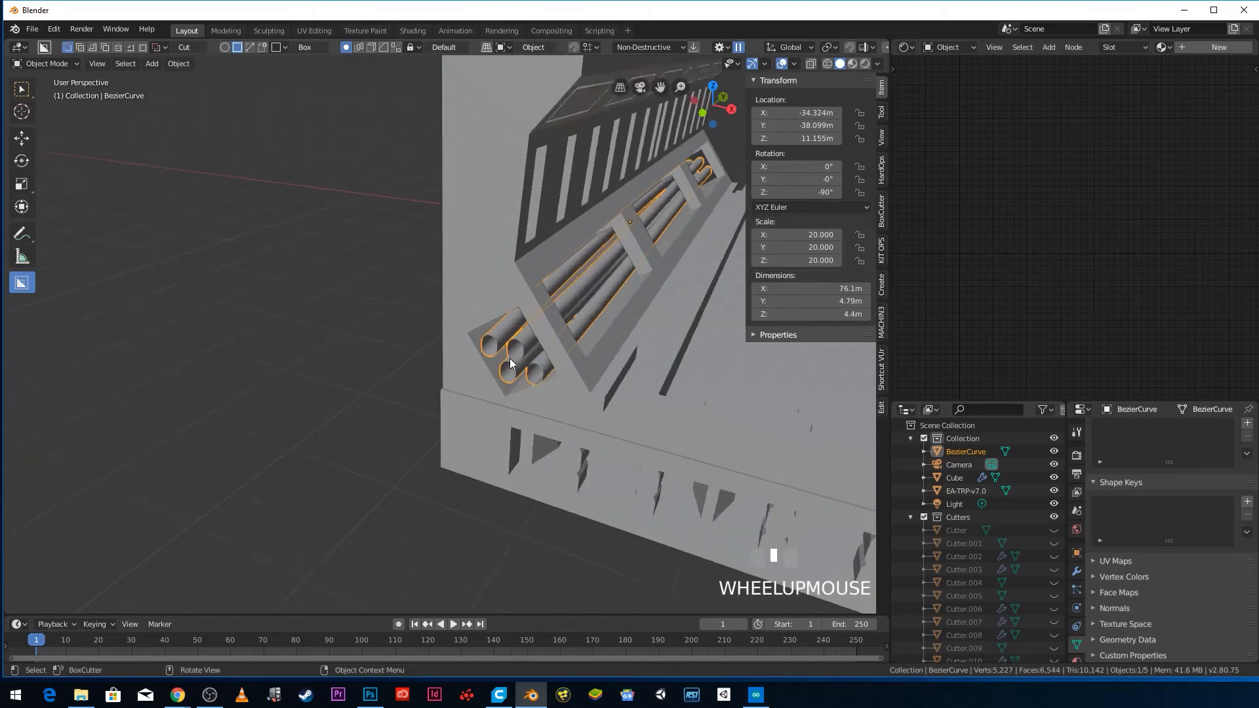
pyautogui.click(537, 295)
pyautogui.scroll(-2, 518, 274)
pyautogui.scroll(-5, 518, 274)
pyautogui.keyDown('shift'); pyautogui.moveTo(472, 223); pyautogui.dragTo(409, 103, button='middle'); pyautogui.keyUp('shift')
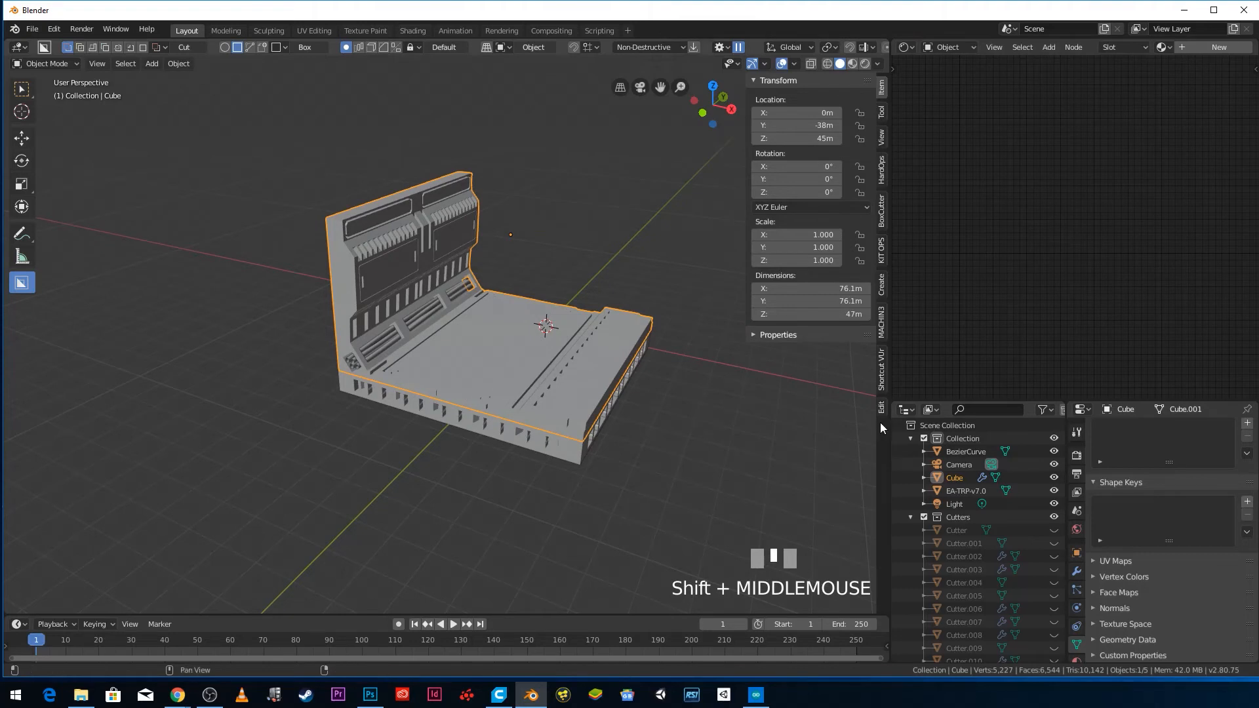
pyautogui.click(1076, 571)
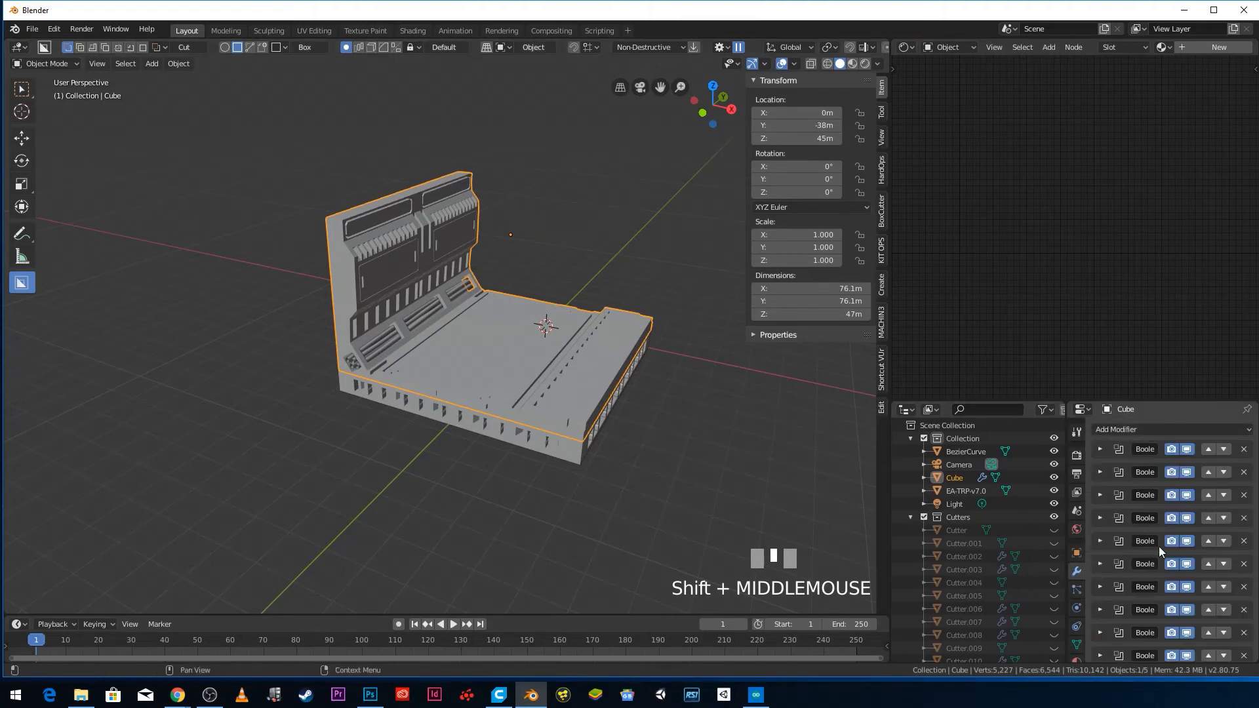
pyautogui.scroll(-2, 1153, 564)
pyautogui.scroll(2, 1151, 560)
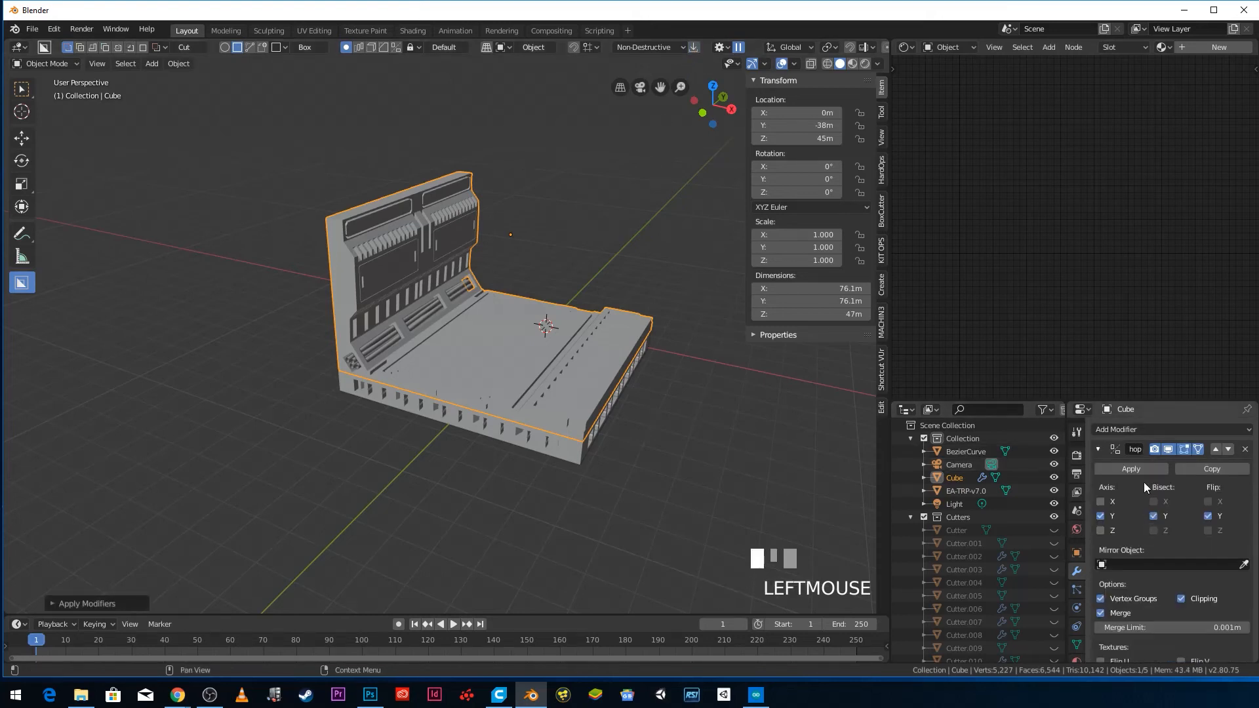
pyautogui.click(1131, 469)
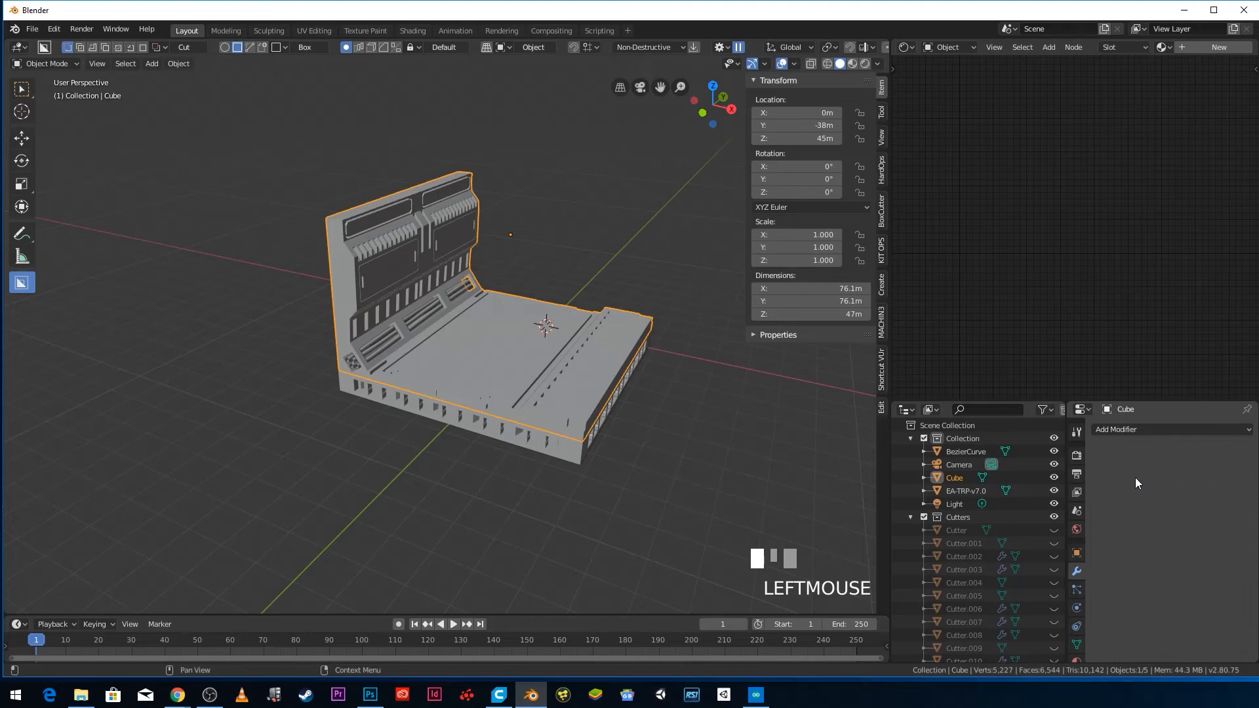
# - In the cube's Edit Mode, duplicate the four corner vertices of the diamond-shaped channel's -Y opening in place and separate them into a new object
pyautogui.moveTo(442, 352); pyautogui.dragTo(372, 349, button='middle')
pyautogui.scroll(4, 489, 368)
pyautogui.keyDown('shift'); pyautogui.moveTo(489, 367); pyautogui.dragTo(451, 338, button='middle'); pyautogui.keyUp('shift')
pyautogui.press('Tab')
pyautogui.scroll(4, 442, 387)
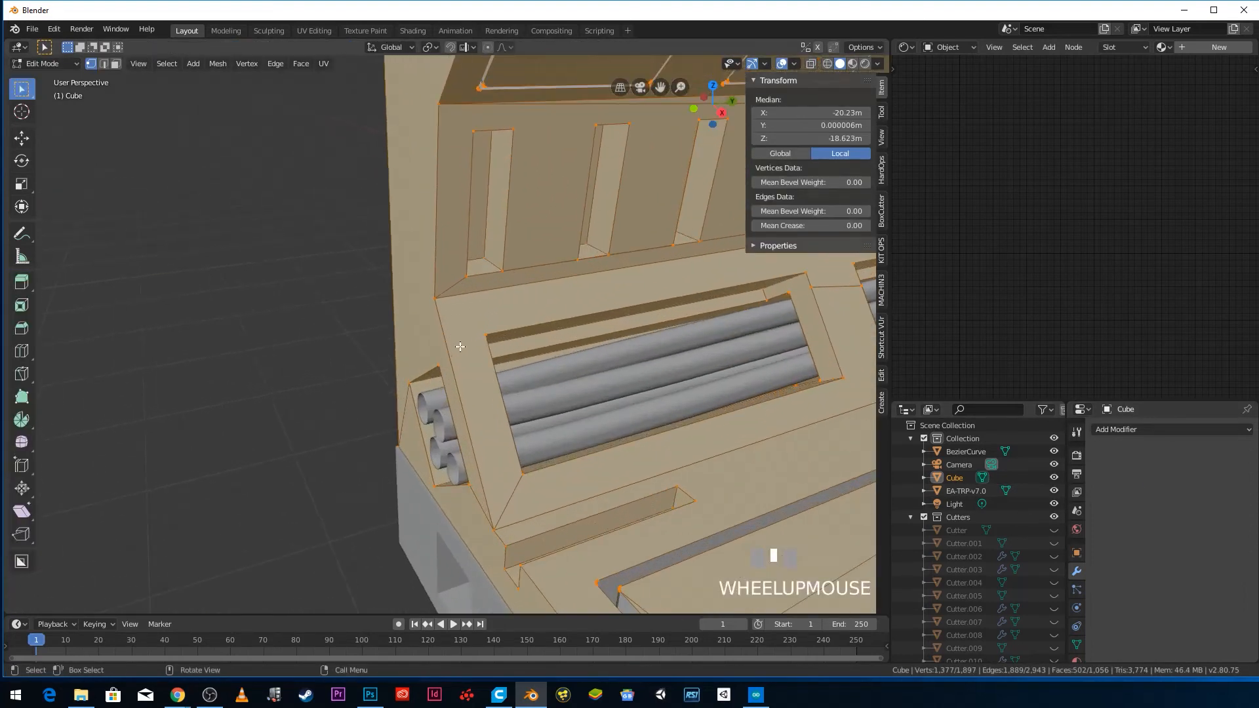
pyautogui.moveTo(447, 411); pyautogui.dragTo(413, 396, button='middle')
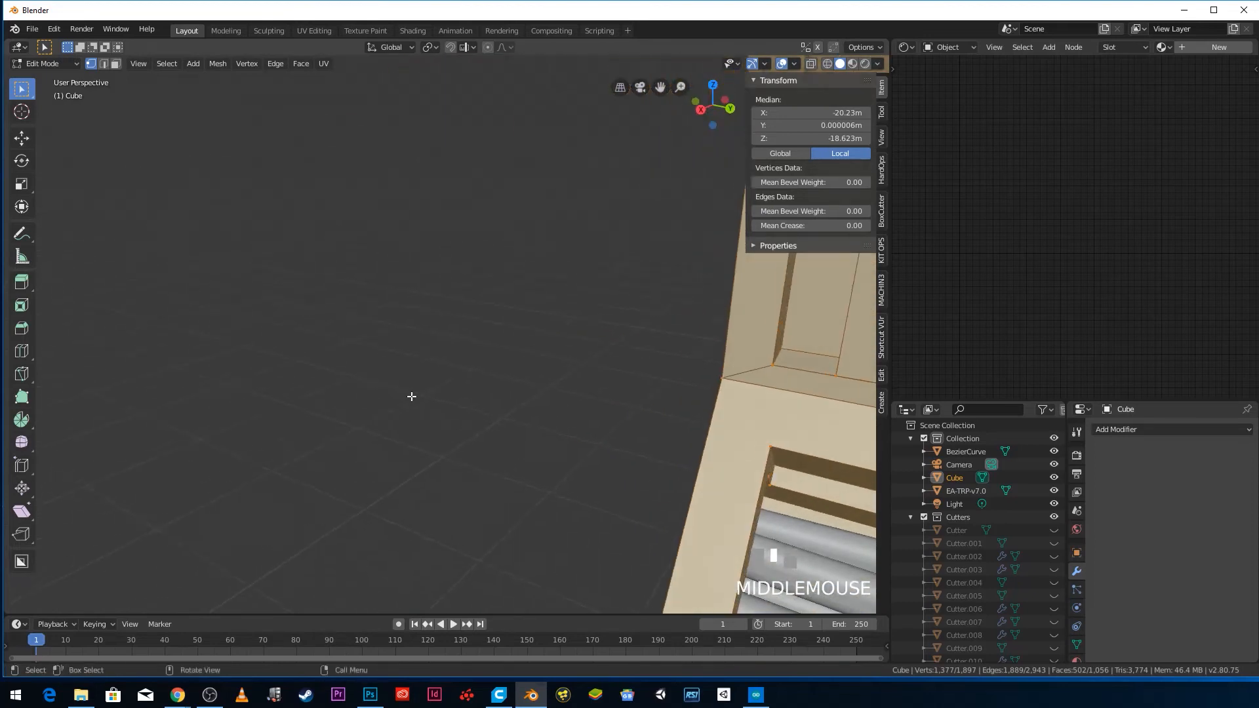
pyautogui.scroll(-3, 557, 430)
pyautogui.keyDown('shift'); pyautogui.moveTo(557, 430); pyautogui.dragTo(461, 323, button='middle'); pyautogui.keyUp('shift')
pyautogui.scroll(3, 386, 369)
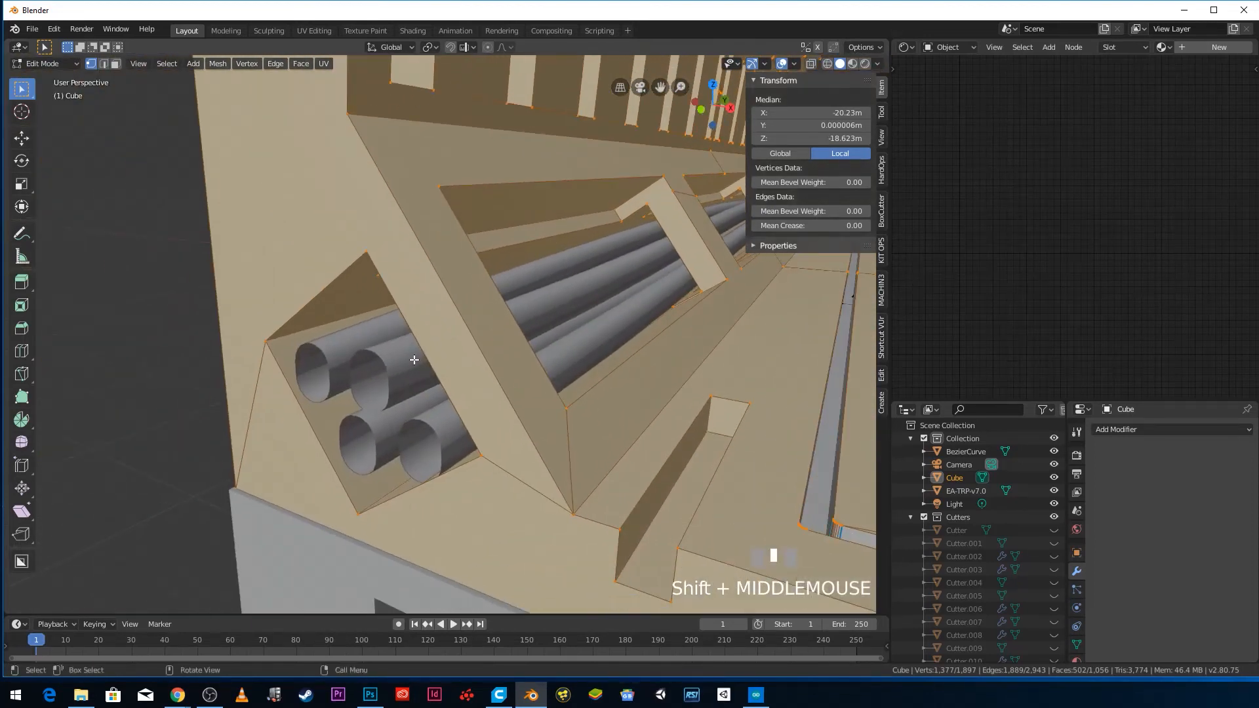
pyautogui.scroll(-2, 414, 359)
pyautogui.scroll(2, 402, 282)
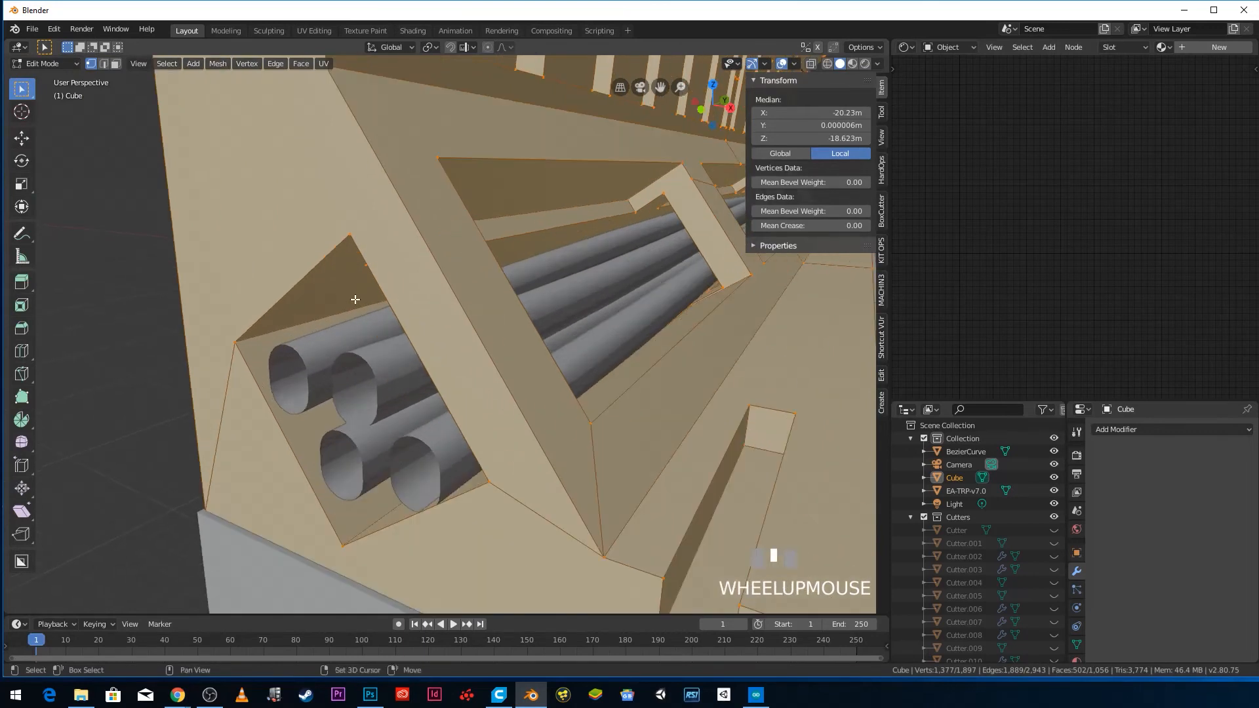
pyautogui.keyDown('shift'); pyautogui.moveTo(400, 282); pyautogui.dragTo(522, 280, button='middle'); pyautogui.keyUp('shift')
pyautogui.scroll(-4, 521, 280)
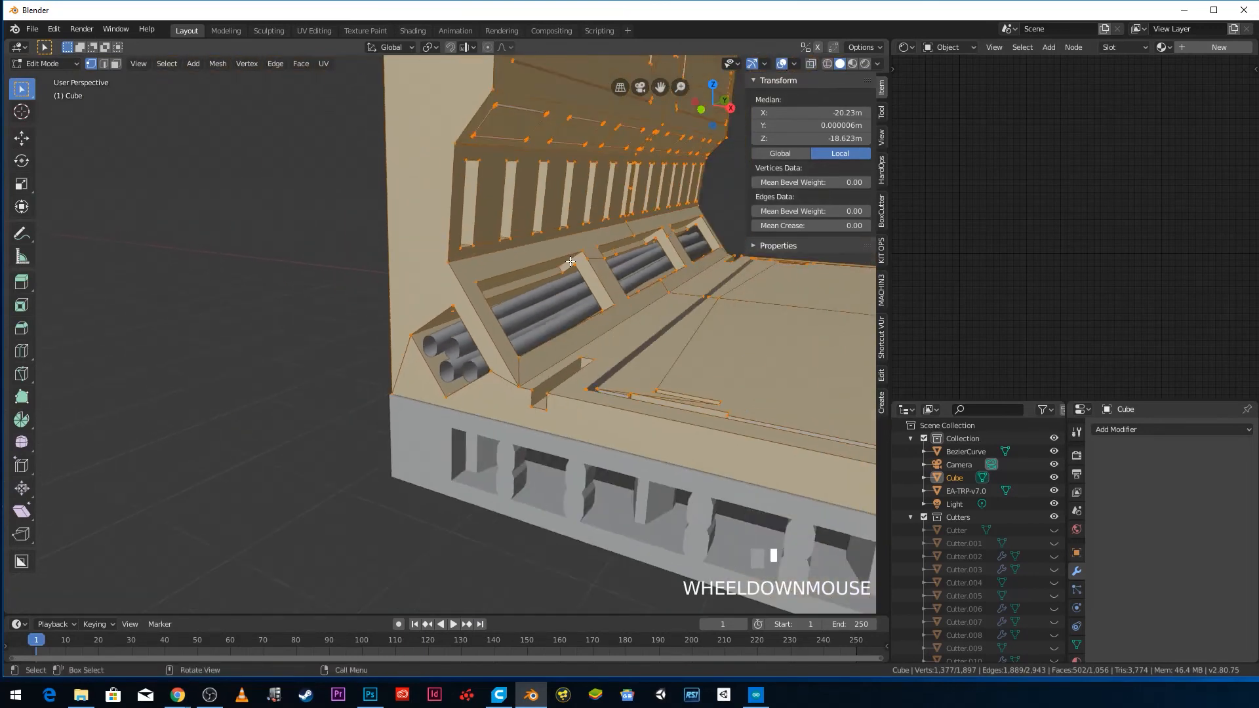
pyautogui.scroll(4, 465, 306)
pyautogui.click(464, 259)
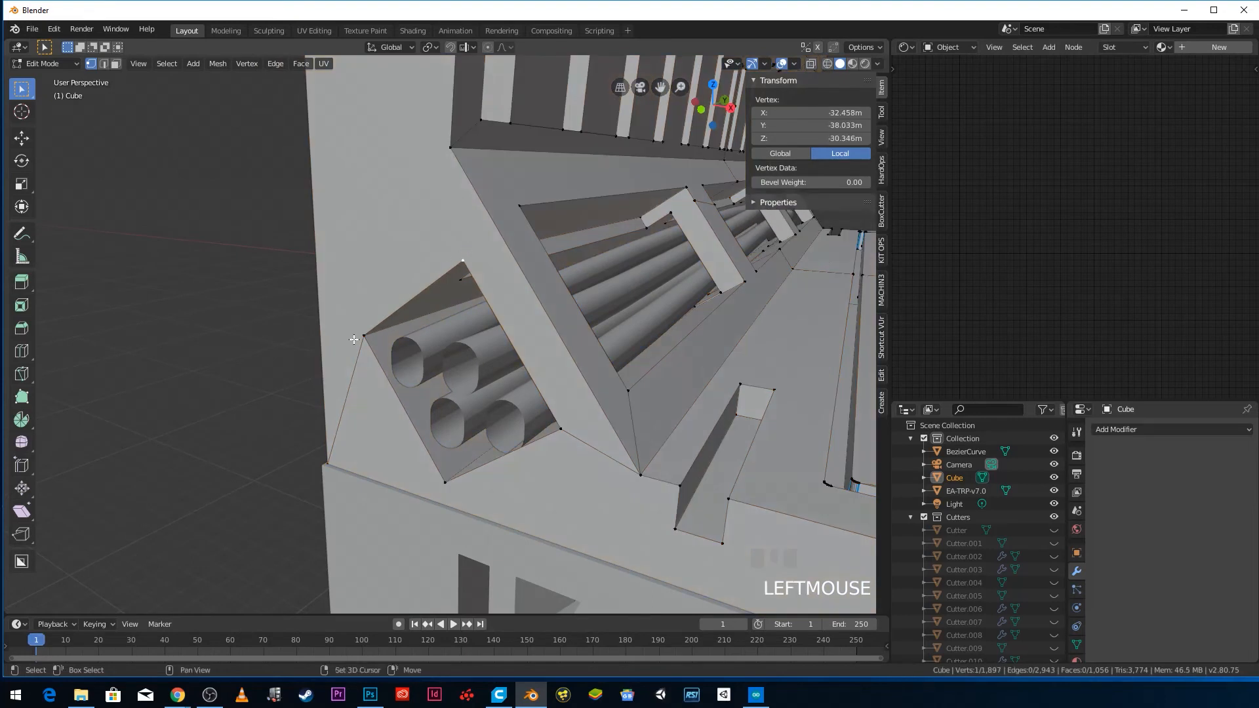
pyautogui.keyDown('shift'); pyautogui.click(362, 338); pyautogui.keyUp('shift')
pyautogui.keyDown('shift'); pyautogui.click(448, 481); pyautogui.keyUp('shift')
pyautogui.keyDown('shift'); pyautogui.click(569, 431); pyautogui.keyUp('shift')
pyautogui.hotkey('shift', 'd')
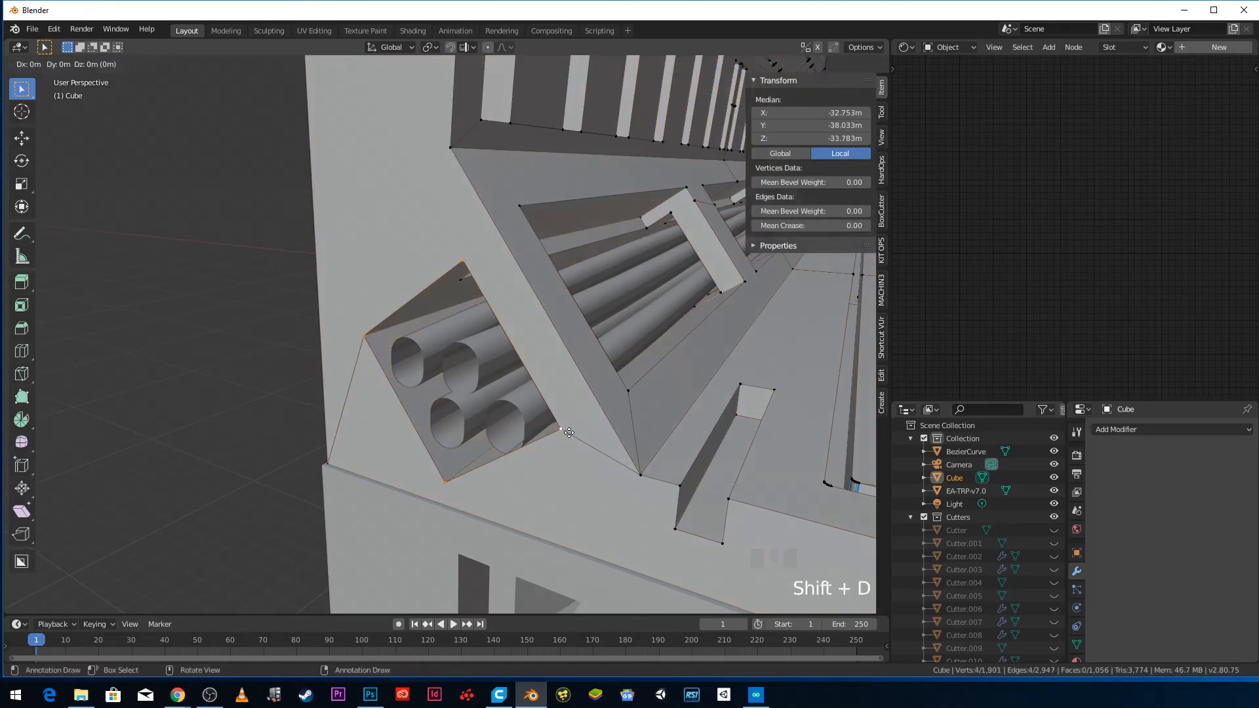
pyautogui.rightClick(570, 433)
pyautogui.press('p')
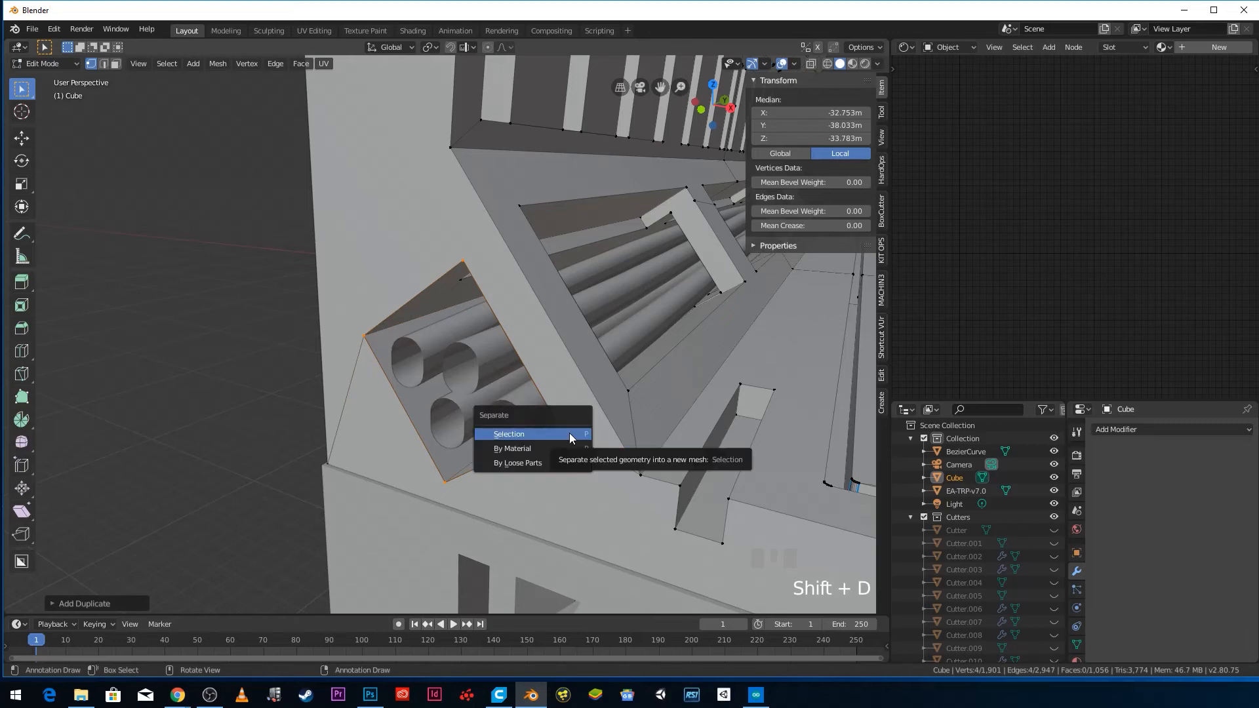
pyautogui.click(569, 433)
# - Return to Object Mode and select the separated outline around the cable channel's opening
pyautogui.press('Tab')
pyautogui.click(543, 341)
pyautogui.click(505, 333)
pyautogui.scroll(-5, 505, 334)
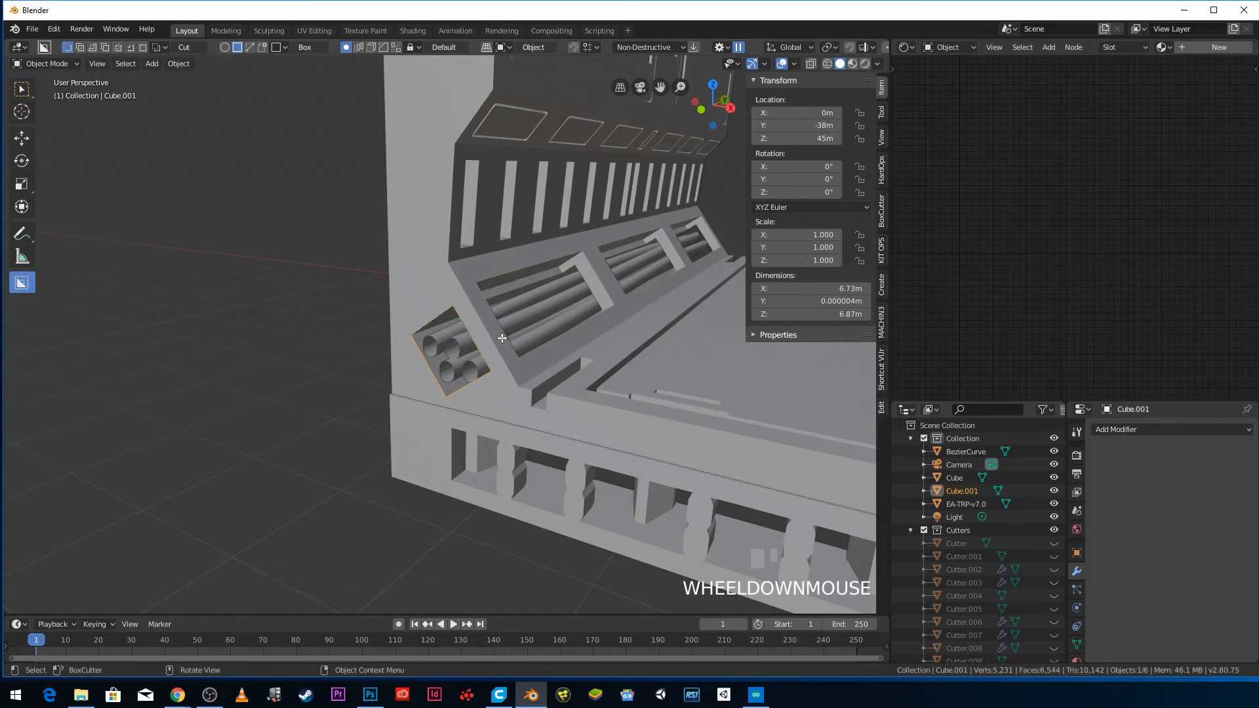
# - In Edit Mode, fill the separated channel outline with a face and extrude it about 4.9 m along Y into the cable channel
pyautogui.press('Tab')
pyautogui.moveTo(496, 362); pyautogui.dragTo(466, 355, button='middle')
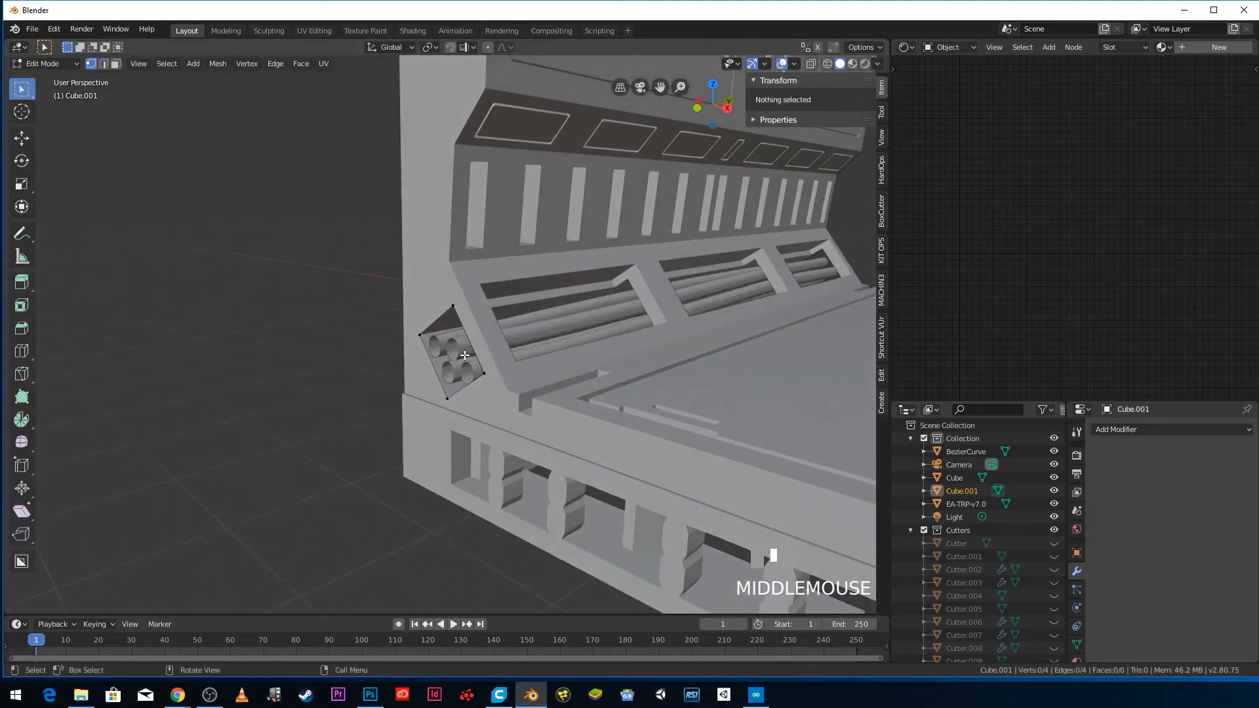
pyautogui.press('a')
pyautogui.press('f')
pyautogui.scroll(3, 466, 372)
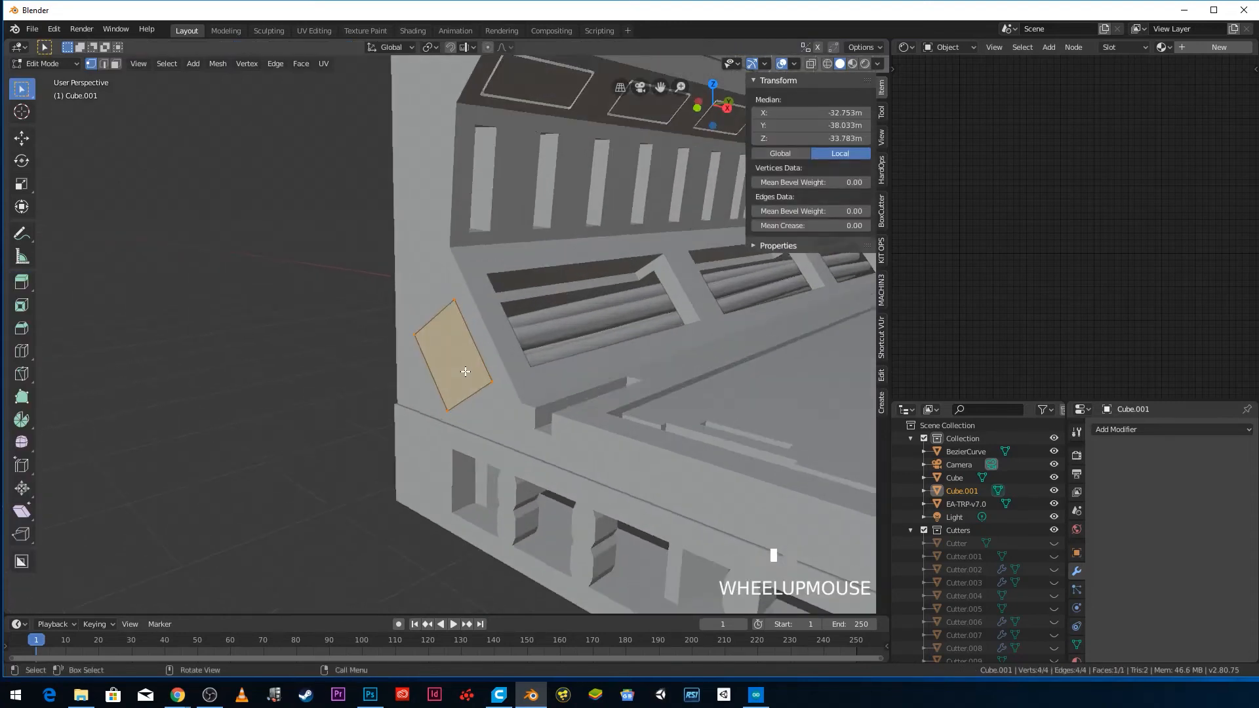
pyautogui.press('e')
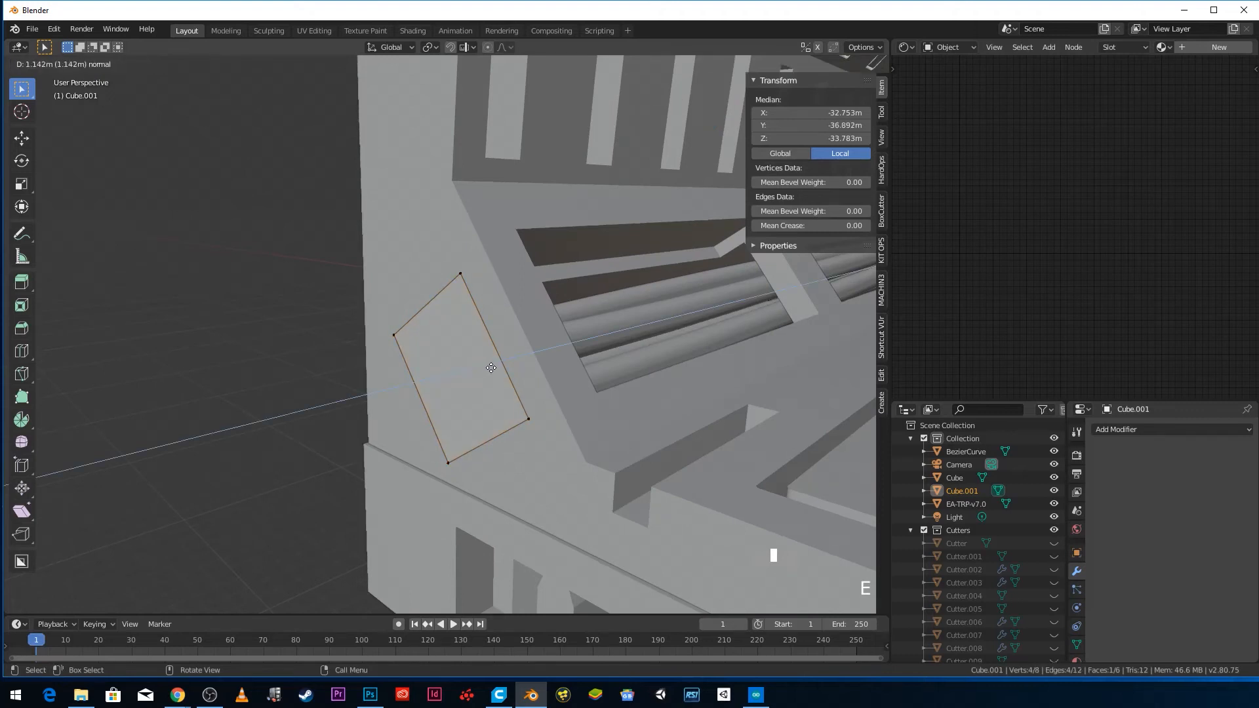
pyautogui.click(561, 364)
pyautogui.moveTo(582, 364); pyautogui.dragTo(615, 396, button='middle')
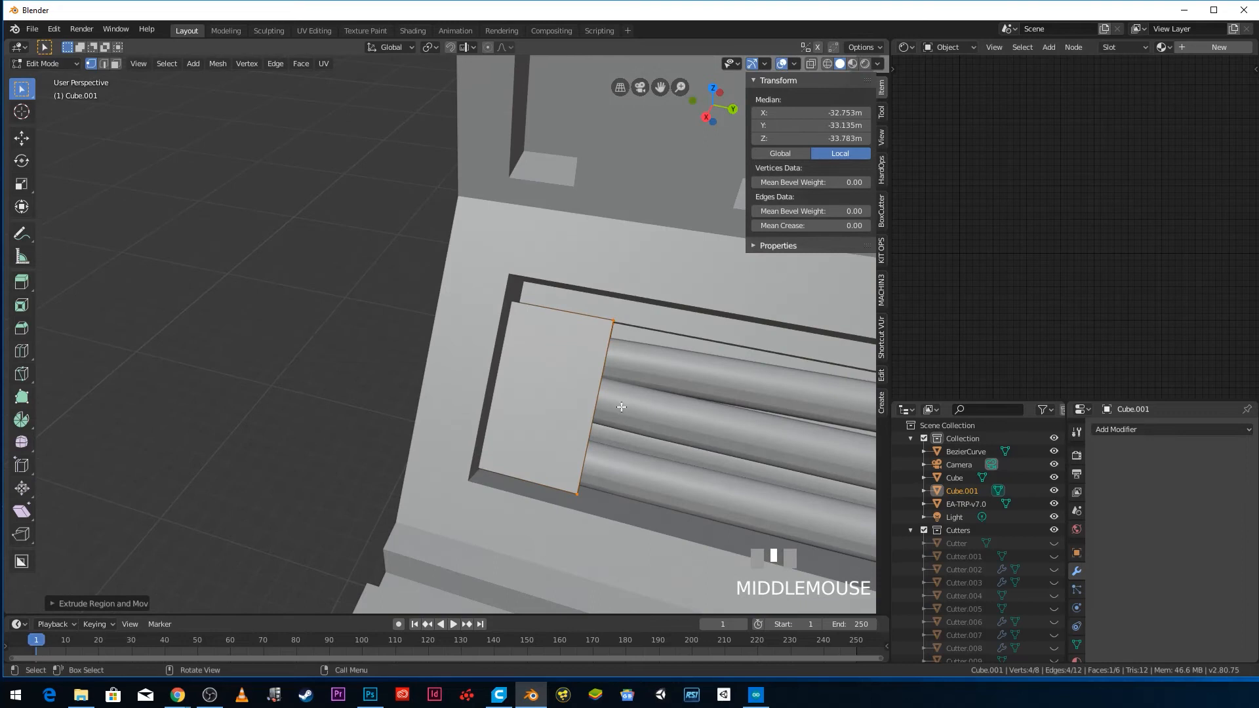
# - Move the plug's inner face back about 3 m along Y to leave it about 1.87 m thick, and return to Object Mode
pyautogui.press('g')
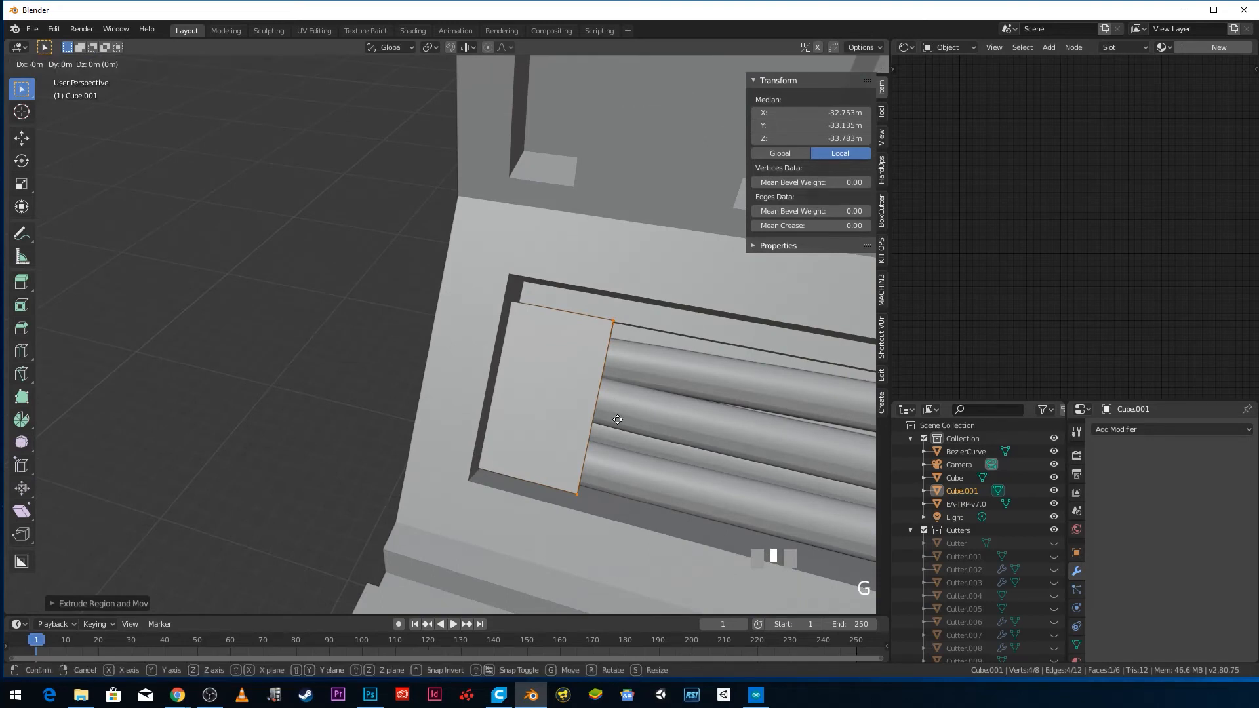
pyautogui.press('y')
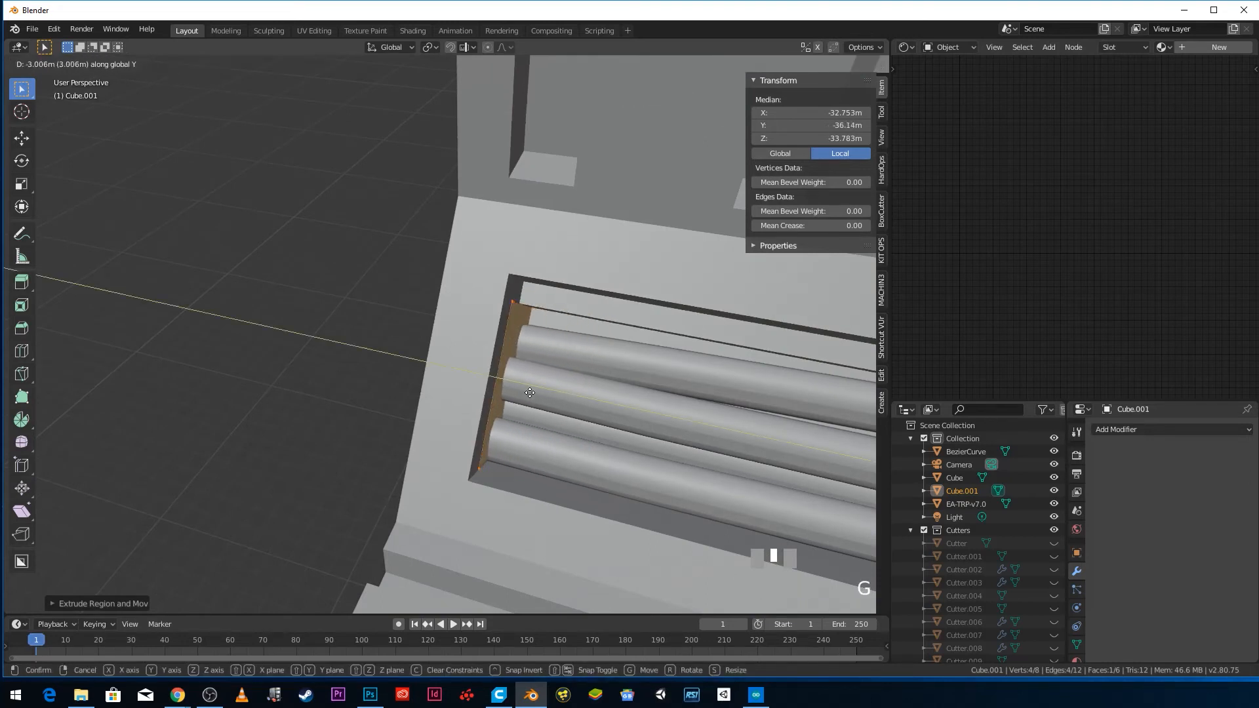
pyautogui.click(529, 392)
pyautogui.scroll(-5, 499, 392)
pyautogui.moveTo(462, 390); pyautogui.dragTo(534, 361, button='middle')
pyautogui.press('Tab')
pyautogui.moveTo(425, 362); pyautogui.dragTo(494, 333, button='middle')
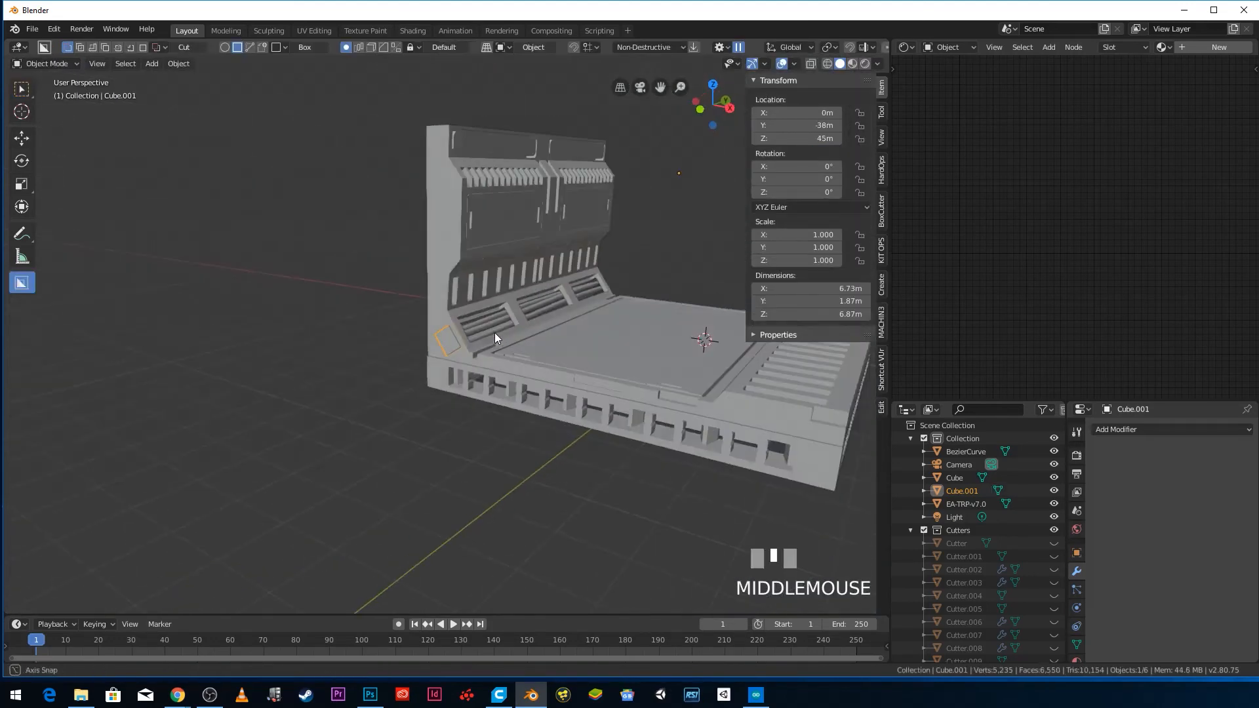
# - Join the channel plug into the corridor cube as one object
pyautogui.scroll(4, 478, 338)
pyautogui.scroll(2, 458, 325)
pyautogui.keyDown('shift'); pyautogui.click(447, 271); pyautogui.keyUp('shift')
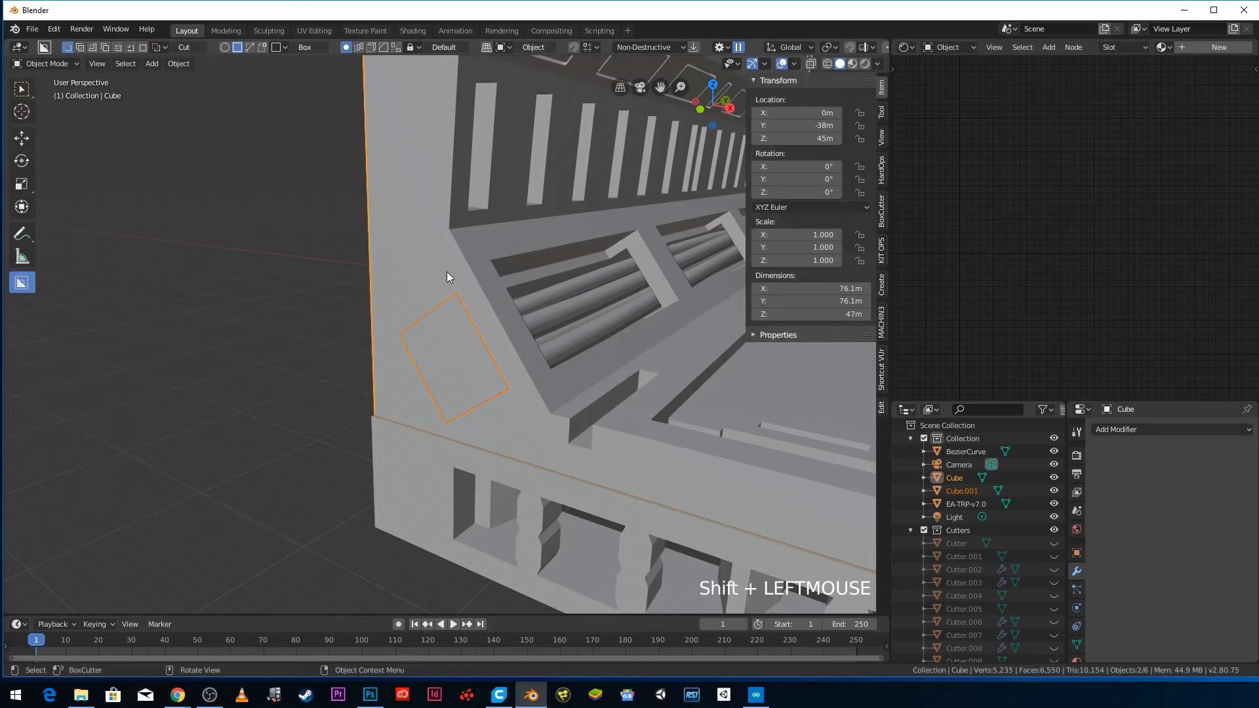
pyautogui.press('ctrl+KP_Subtract')
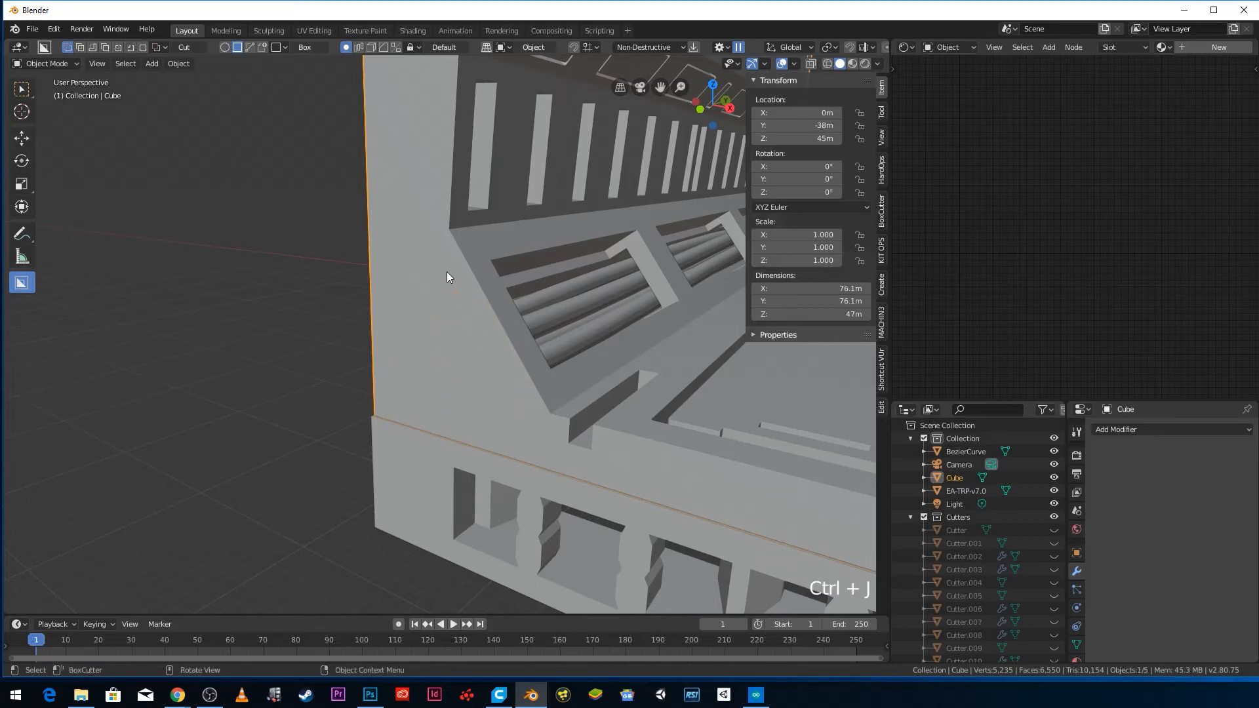
pyautogui.scroll(-3, 557, 337)
pyautogui.moveTo(558, 337); pyautogui.dragTo(480, 335, button='middle')
pyautogui.scroll(-3, 538, 324)
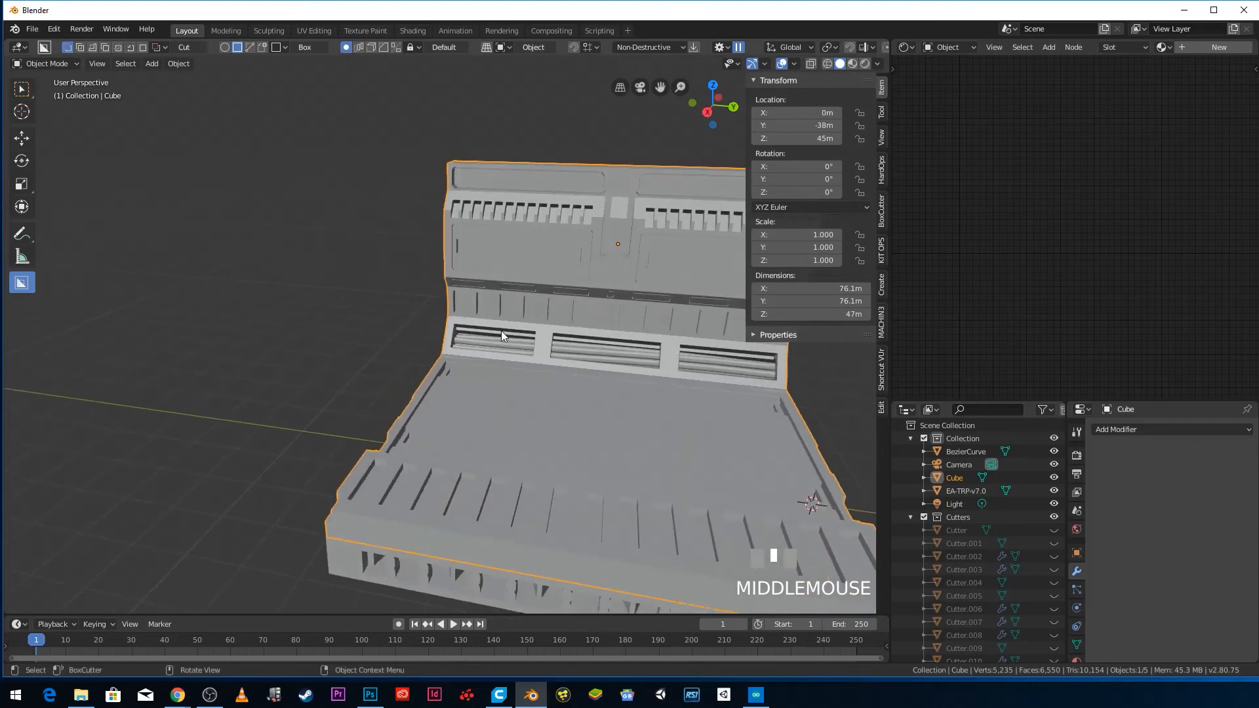
# - Mirror the cube's plugged channel end across the Y axis to the opposite side with Hard Ops Mirror
pyautogui.press('q')
pyautogui.click(501, 331)
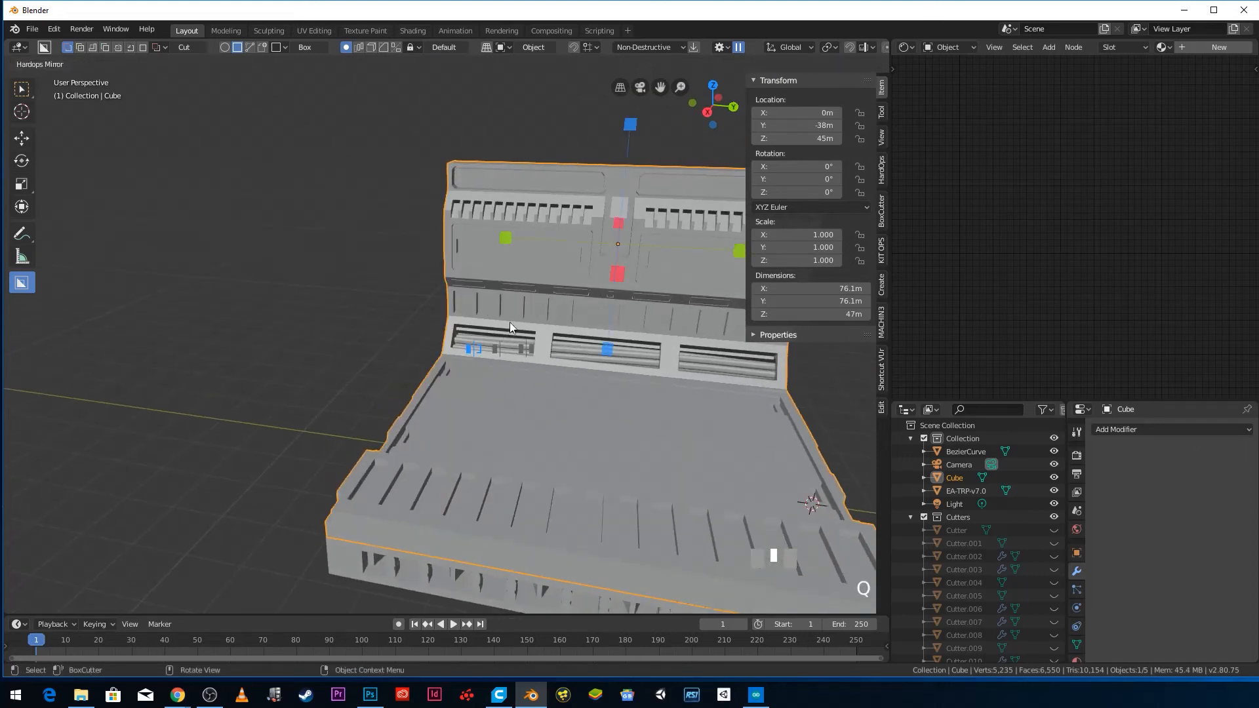
pyautogui.click(509, 238)
pyautogui.moveTo(509, 237); pyautogui.dragTo(675, 376, button='middle')
pyautogui.scroll(5, 581, 349)
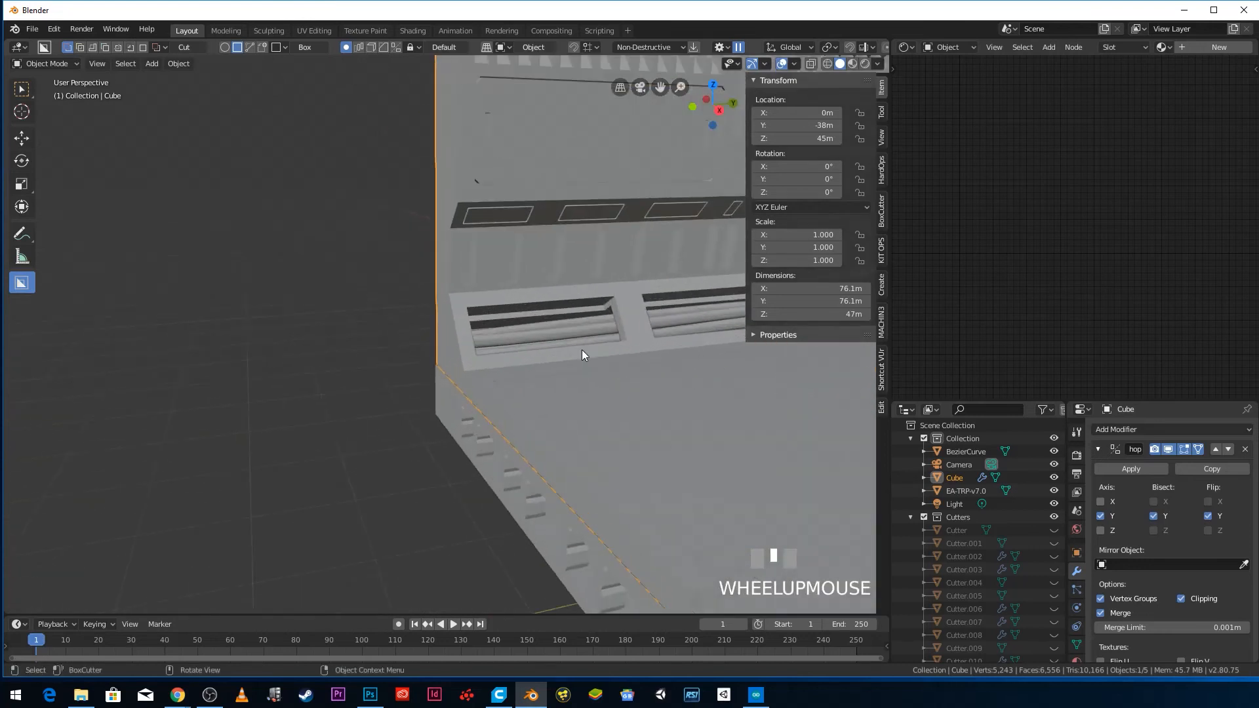
# - Examine the mirrored corridor section's cable channels, floor edges and grated ledge from several sides
pyautogui.keyDown('shift'); pyautogui.moveTo(579, 348); pyautogui.dragTo(381, 379, button='middle'); pyautogui.keyUp('shift')
pyautogui.scroll(-5, 317, 348)
pyautogui.scroll(3, 405, 349)
pyautogui.scroll(-1, 406, 351)
pyautogui.scroll(-3, 408, 383)
pyautogui.scroll(1, 380, 384)
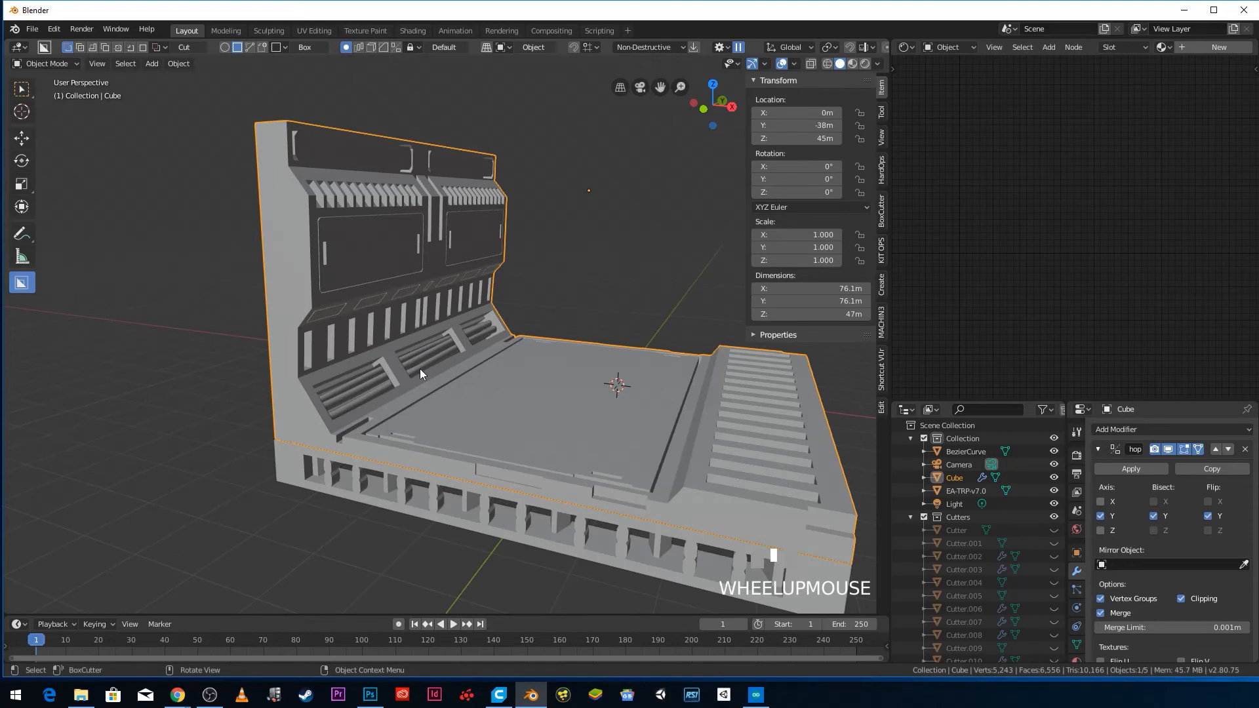
pyautogui.scroll(3, 421, 371)
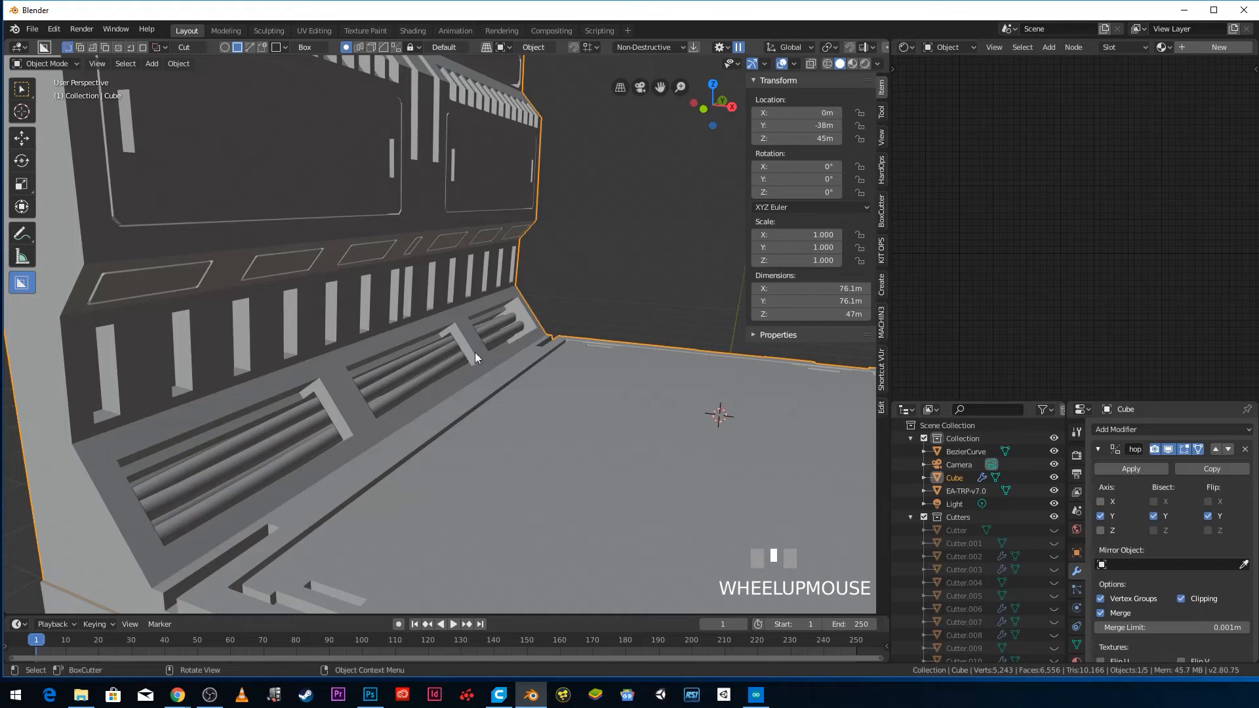
pyautogui.scroll(-3, 391, 376)
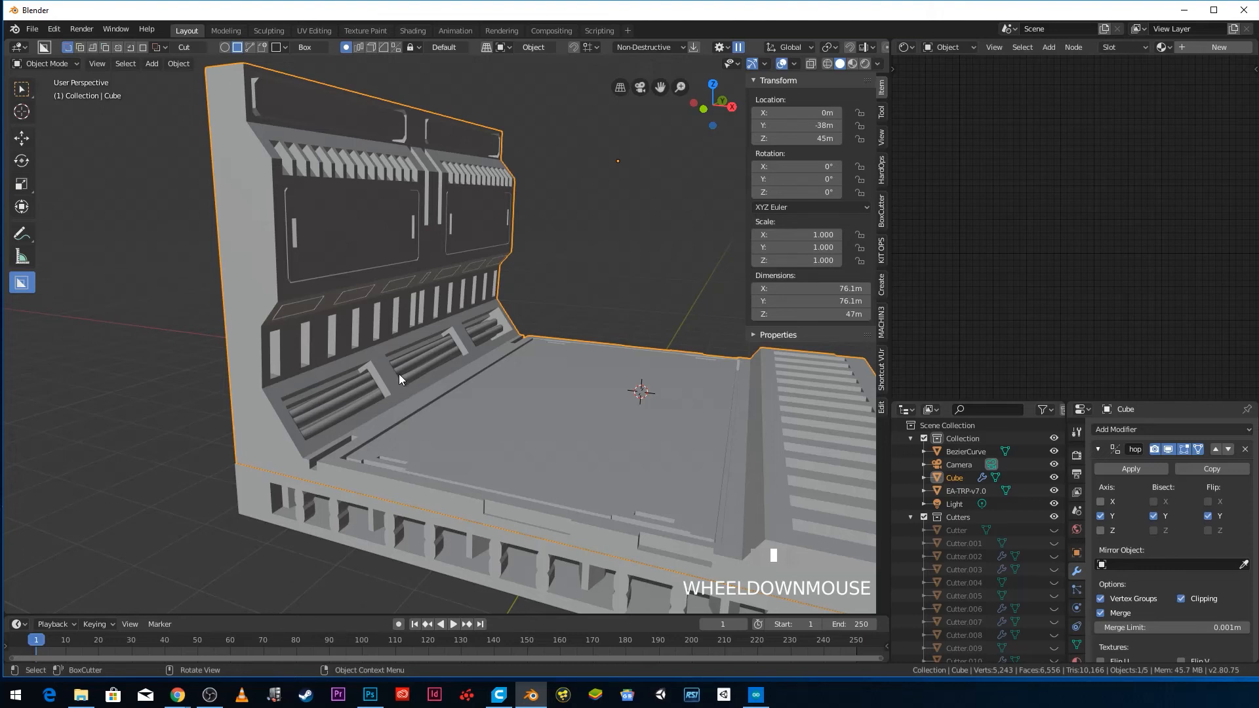
pyautogui.scroll(-5, 487, 355)
pyautogui.moveTo(394, 349); pyautogui.dragTo(698, 417, button='middle')
pyautogui.scroll(5, 750, 419)
pyautogui.keyDown('shift'); pyautogui.moveTo(793, 421); pyautogui.dragTo(536, 393, button='middle'); pyautogui.keyUp('shift')
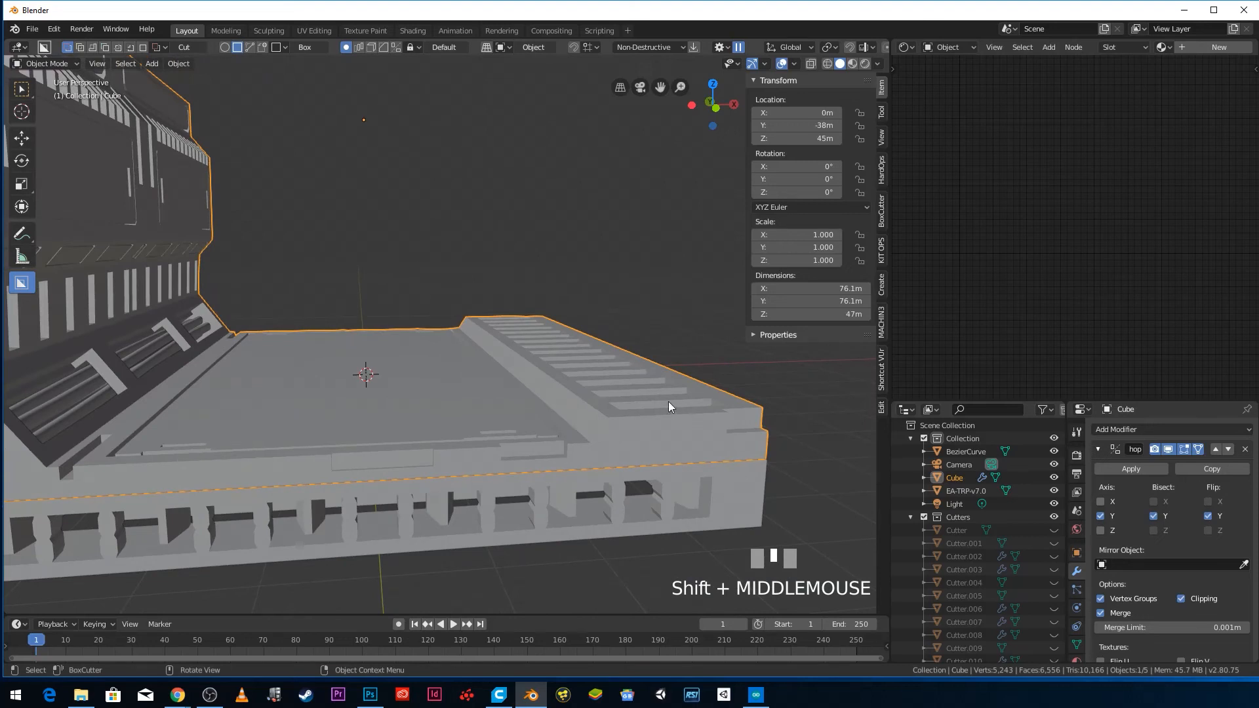
pyautogui.scroll(-4, 643, 392)
pyautogui.moveTo(614, 386); pyautogui.dragTo(436, 344, button='middle')
pyautogui.scroll(5, 494, 424)
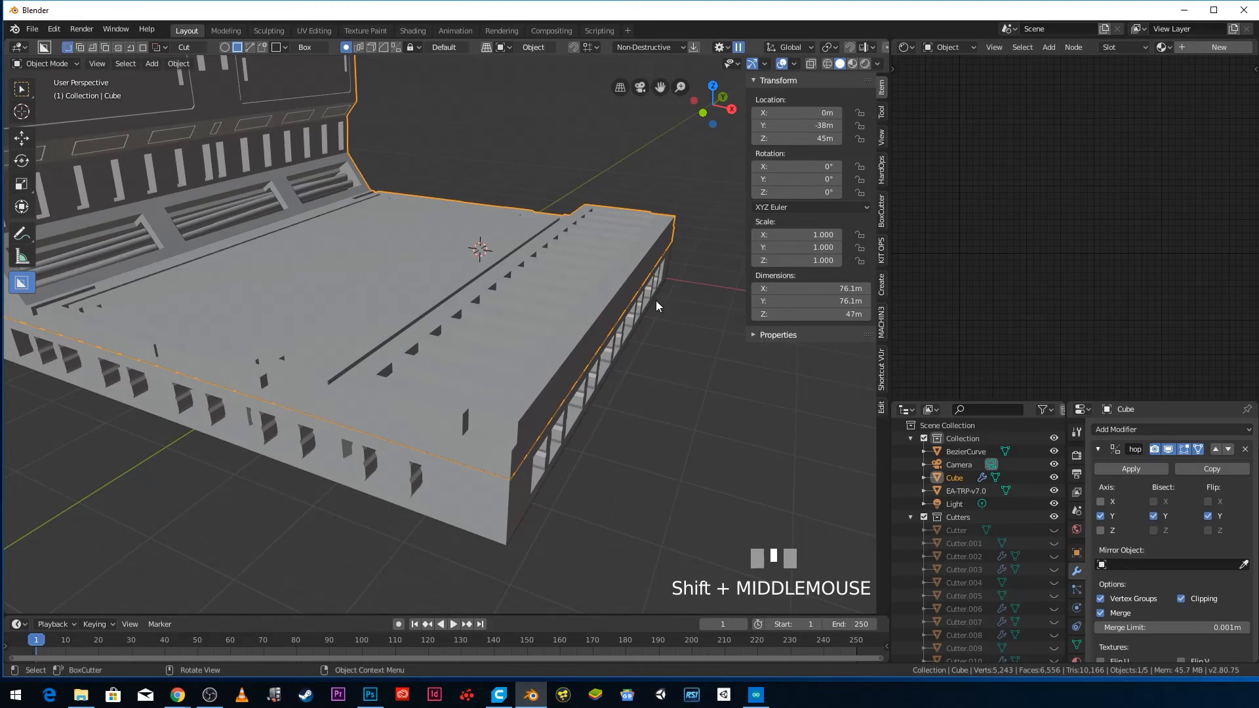
pyautogui.scroll(-5, 557, 301)
pyautogui.keyDown('shift'); pyautogui.moveTo(552, 299); pyautogui.dragTo(467, 296, button='middle'); pyautogui.keyUp('shift')
pyautogui.scroll(5, 491, 371)
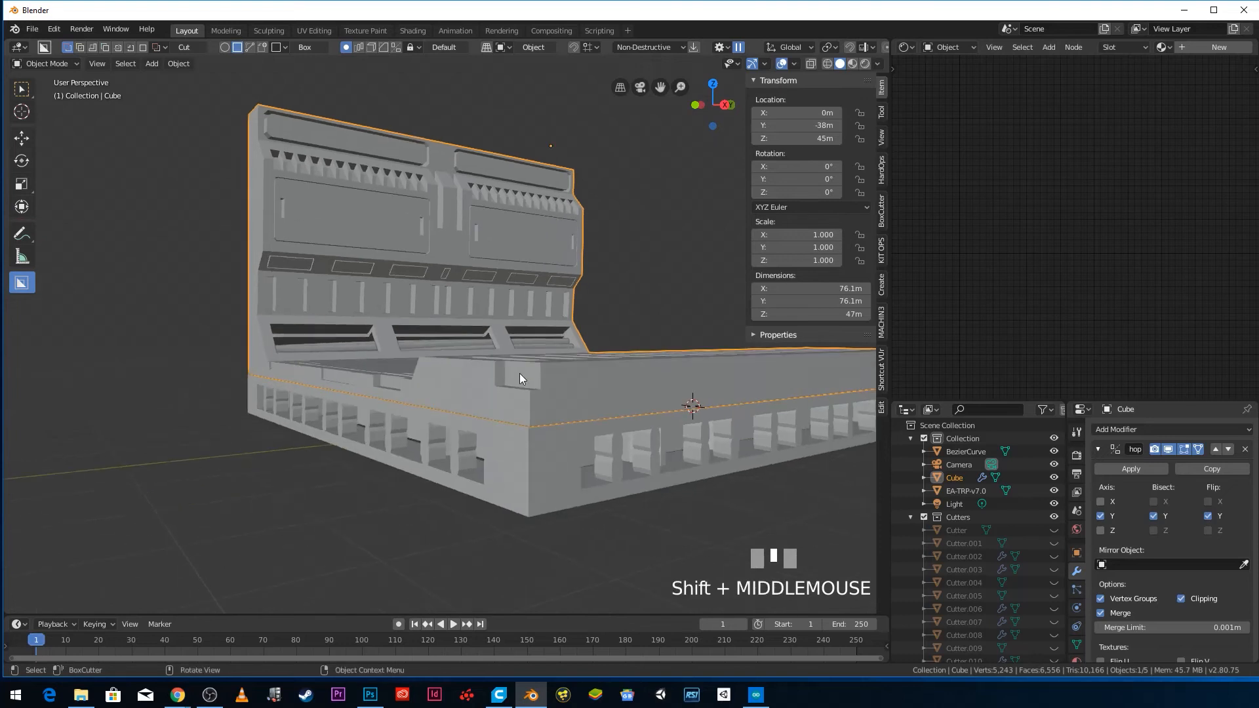
# - Apply the cube's Y-axis Mirror modifier and check the resulting mesh in Edit Mode
pyautogui.click(694, 47)
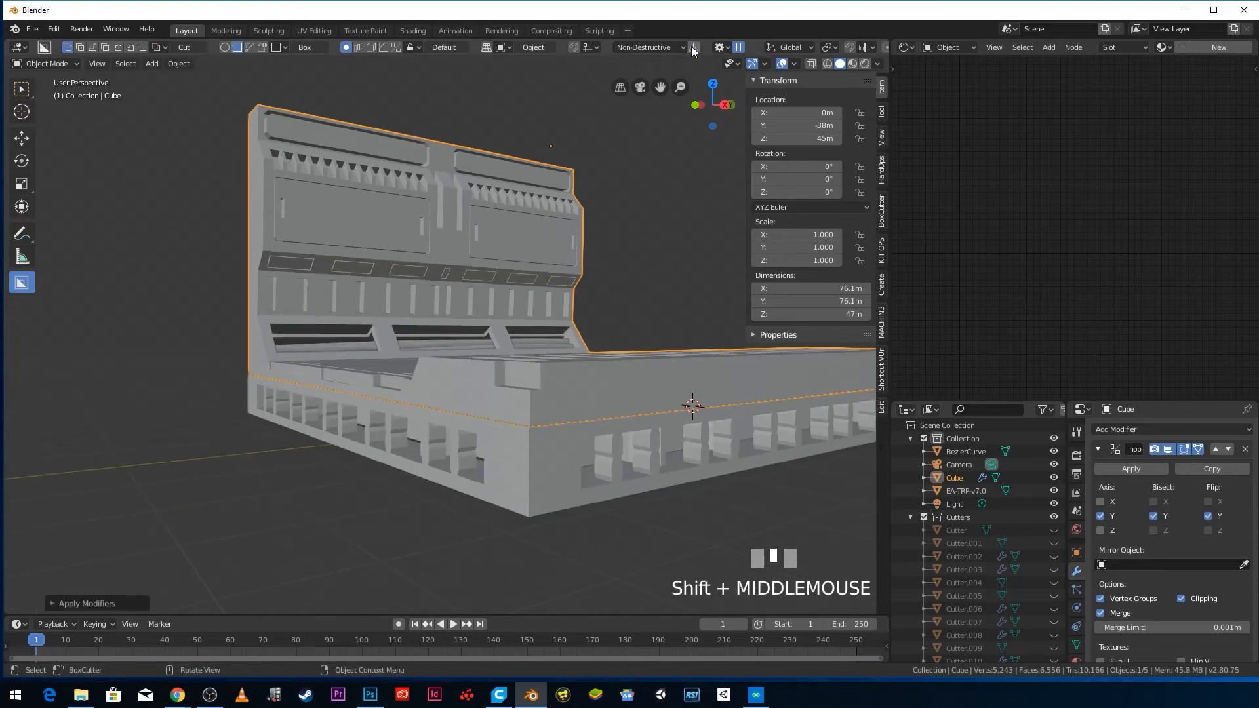
pyautogui.click(1132, 468)
pyautogui.press('Tab')
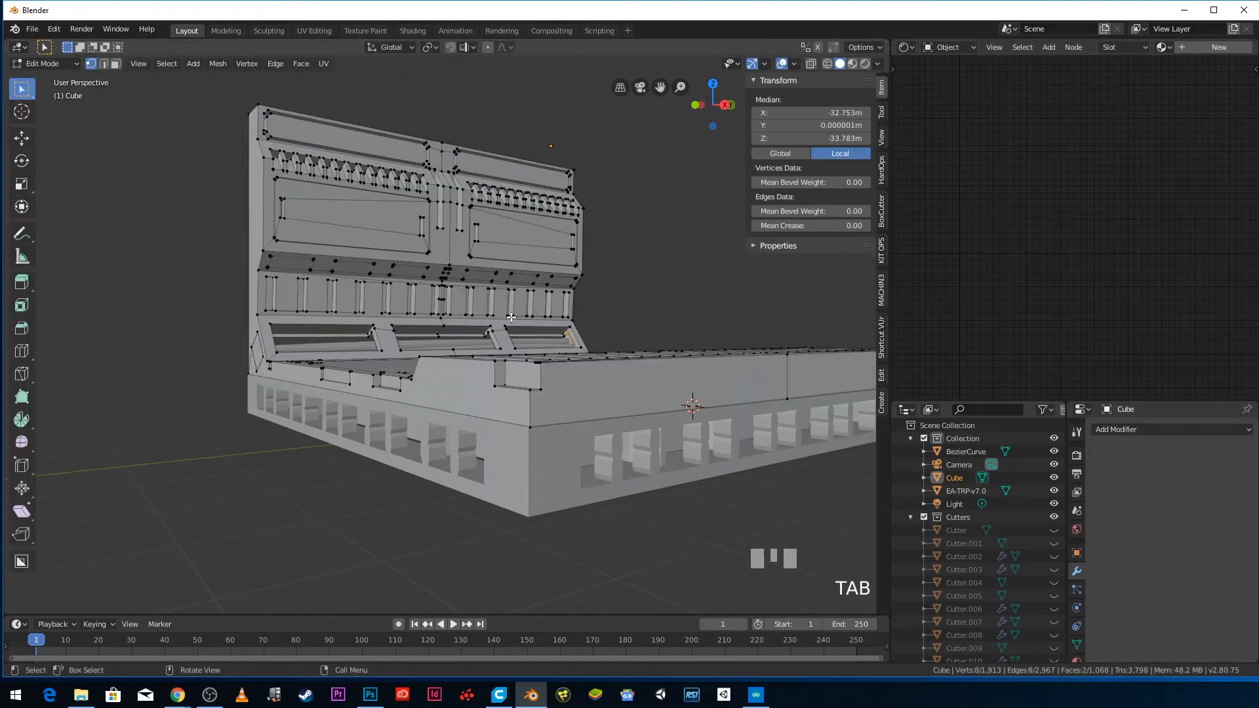
pyautogui.scroll(-2, 530, 354)
pyautogui.moveTo(530, 355)
pyautogui.mouseDown(button='middle')
pyautogui.moveTo(534, 282)
pyautogui.moveTo(548, 358)
pyautogui.mouseUp(button='middle')
pyautogui.press('Tab')
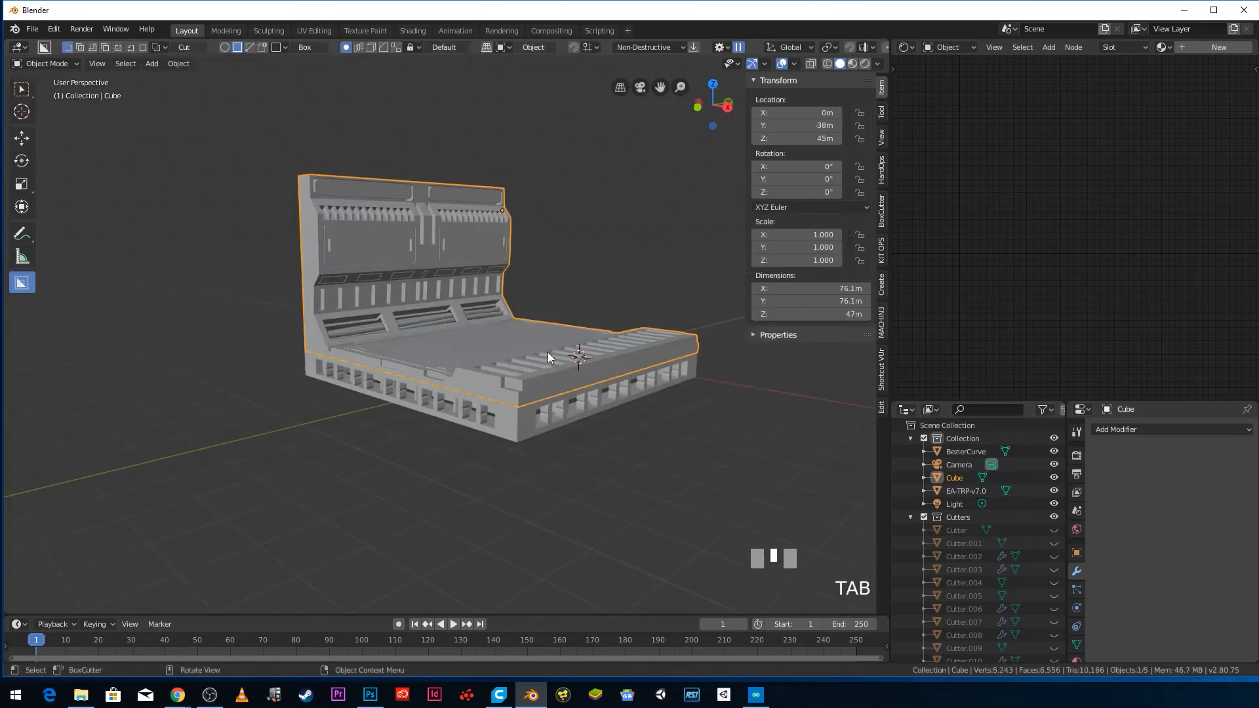
# - Raise the corridor cube 20 m along Z to expose its underside above the base tile
pyautogui.write('gz20')
pyautogui.click(552, 374)
pyautogui.moveTo(552, 374); pyautogui.dragTo(536, 323, button='middle')
pyautogui.scroll(4, 181, 365)
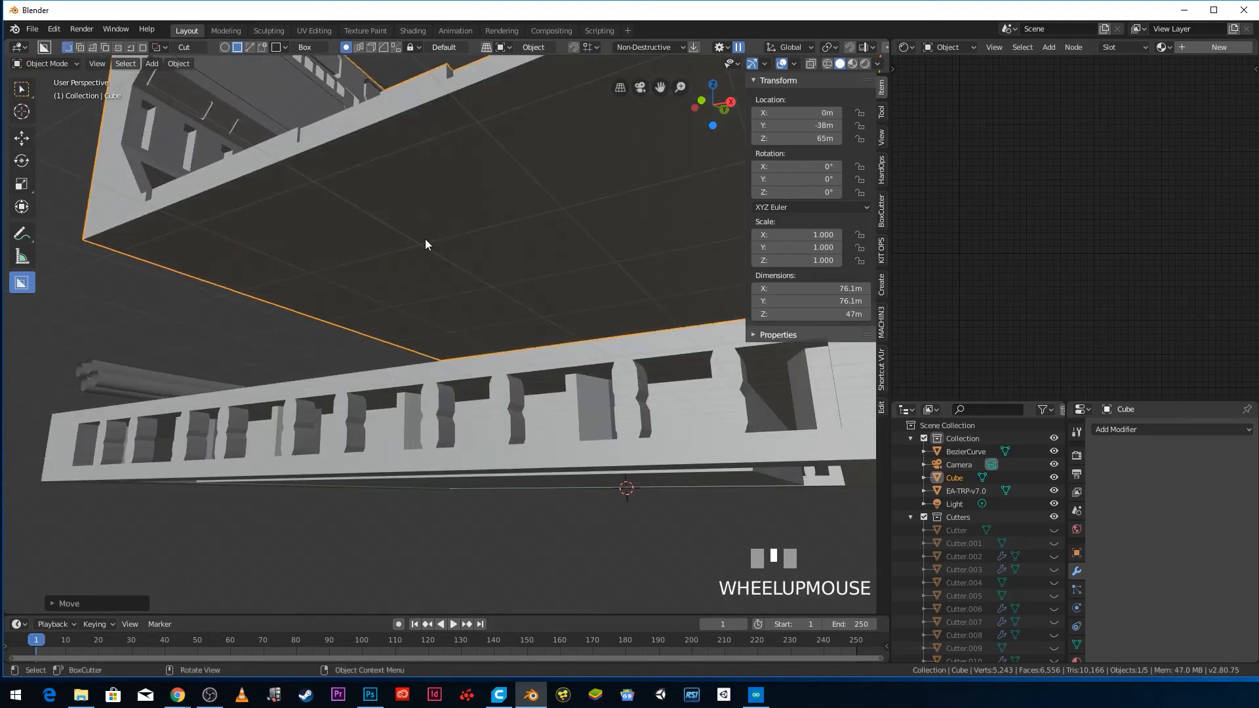
# - Inspect the raised cube's two underside faces with face selection, and check the base tile's mesh in Edit Mode
pyautogui.press('Tab')
pyautogui.scroll(-4, 426, 233)
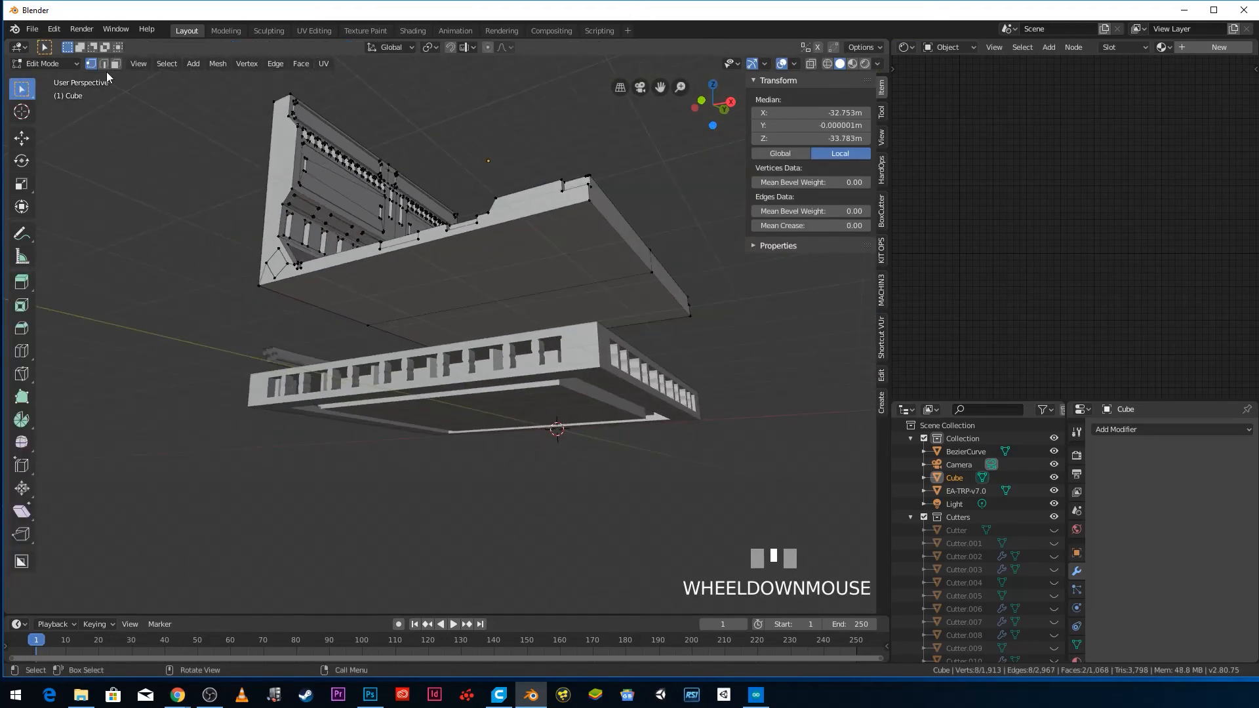
pyautogui.click(116, 63)
pyautogui.click(473, 252)
pyautogui.keyDown('shift'); pyautogui.moveTo(563, 293); pyautogui.dragTo(547, 293, button='middle'); pyautogui.keyUp('shift')
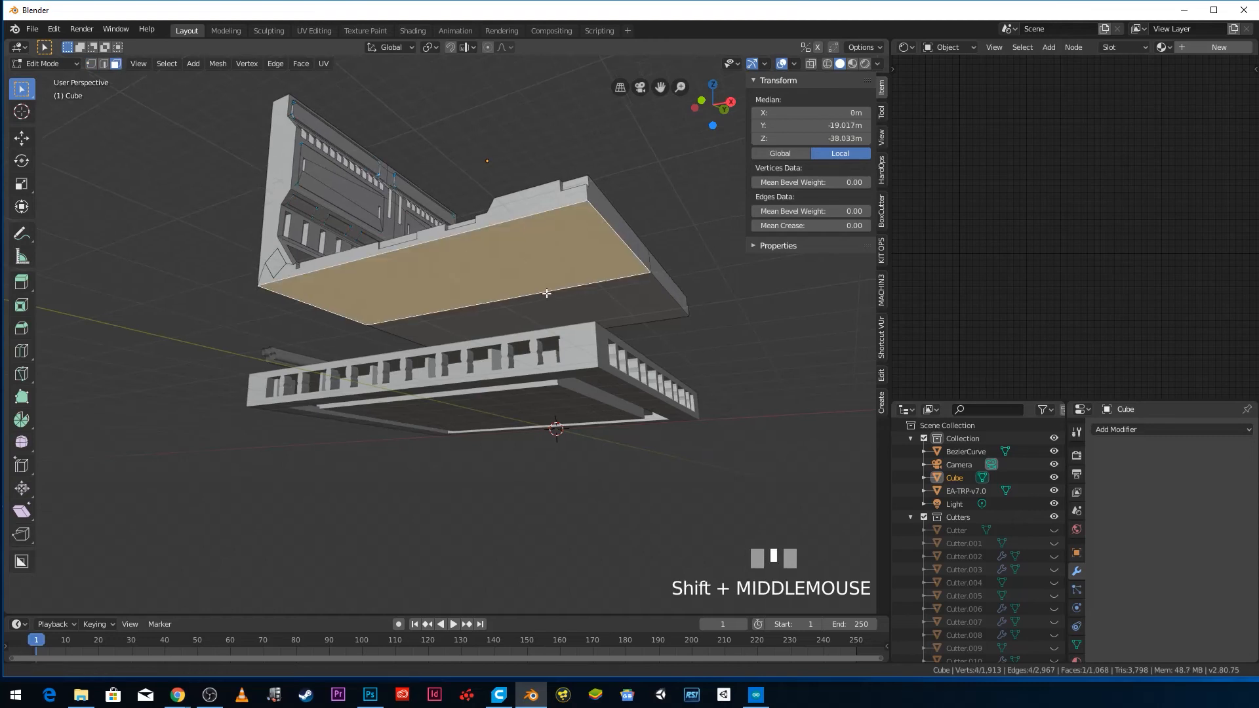
pyautogui.keyDown('shift'); pyautogui.click(459, 283); pyautogui.keyUp('shift')
pyautogui.moveTo(459, 283); pyautogui.dragTo(531, 398, button='middle')
pyautogui.press('Tab')
pyautogui.click(466, 375)
pyautogui.press('Tab')
pyautogui.scroll(3, 394, 429)
pyautogui.keyDown('shift'); pyautogui.moveTo(394, 429); pyautogui.dragTo(523, 329, button='middle'); pyautogui.keyUp('shift')
pyautogui.press('Tab')
pyautogui.scroll(-3, 518, 333)
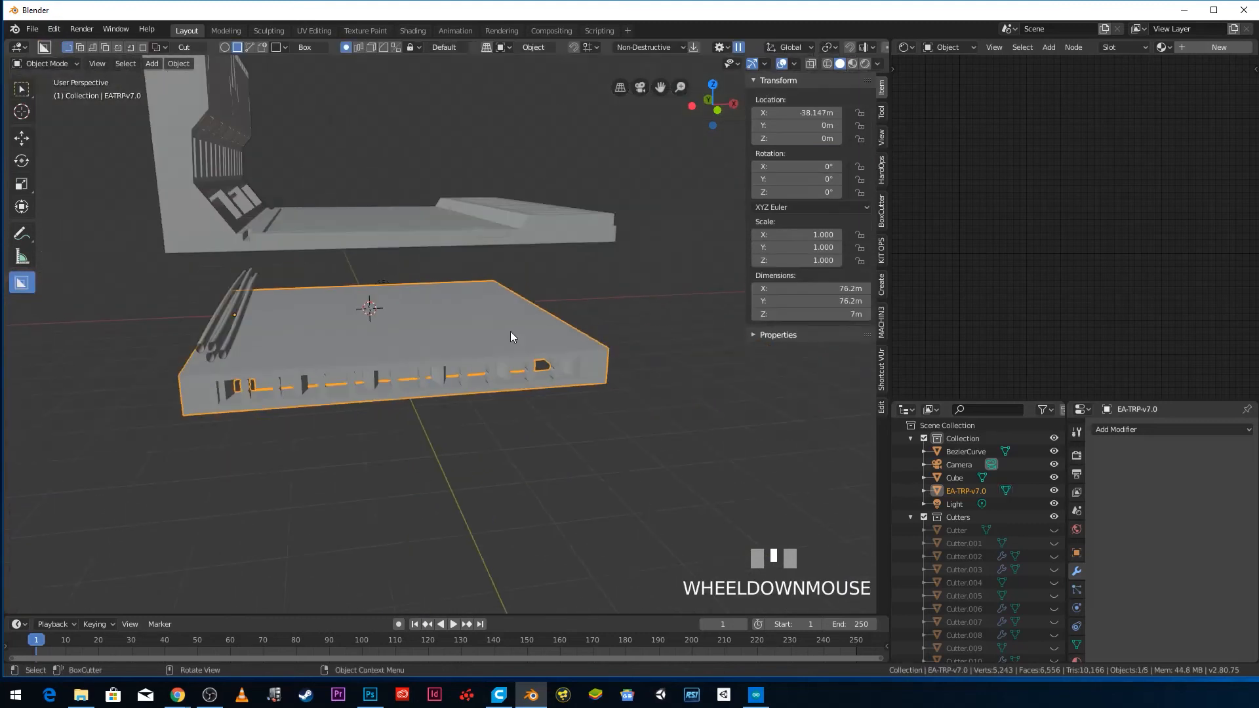
# - Move the corridor cube -20 m along Z back onto the base tile
pyautogui.click(445, 233)
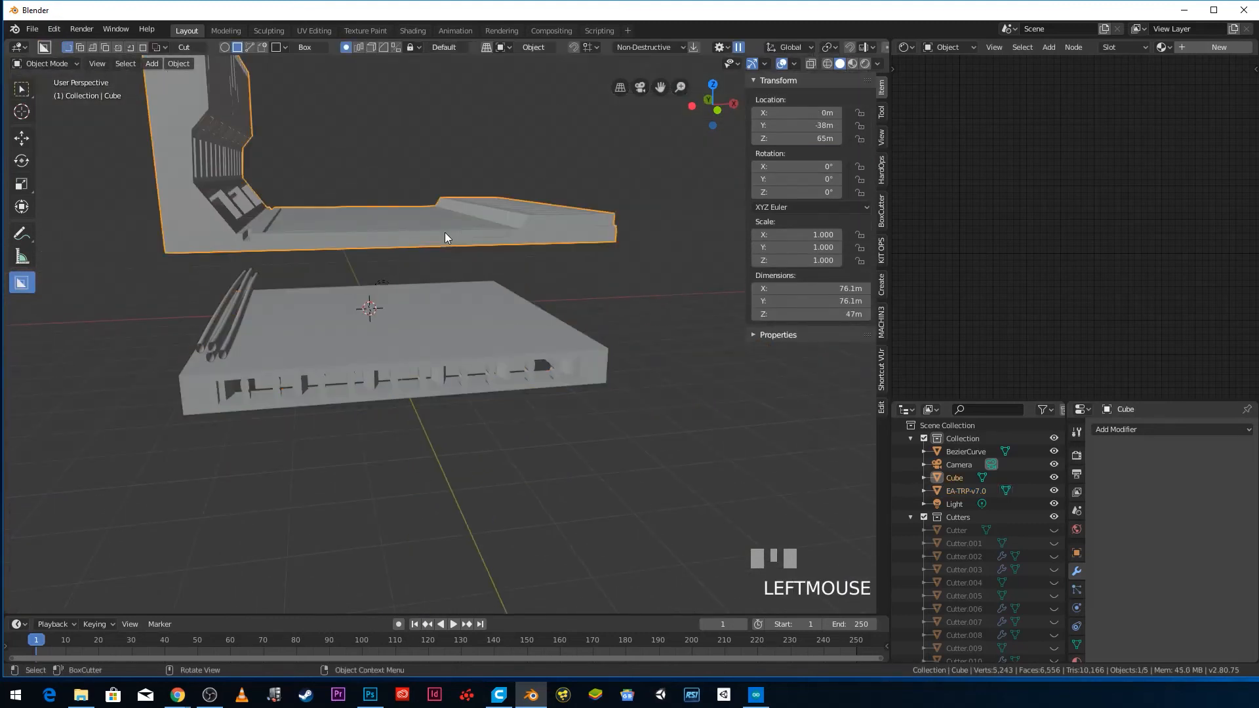
pyautogui.write('gz')
pyautogui.write('-20')
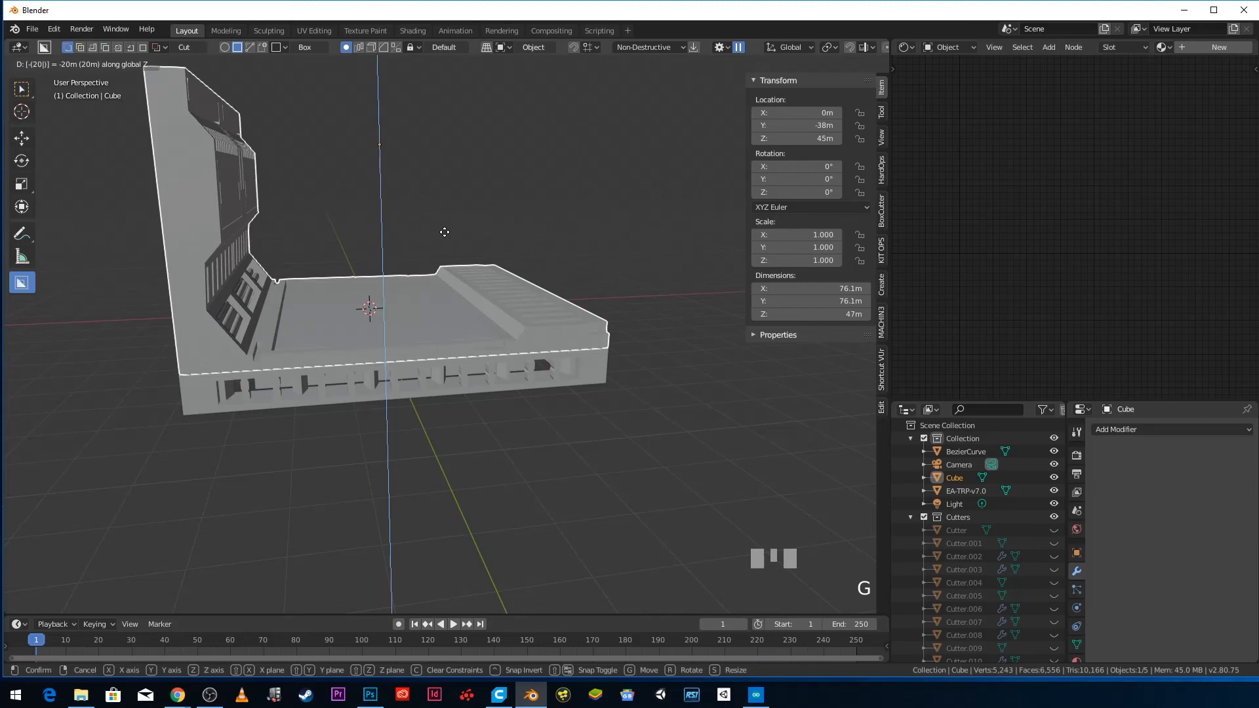
pyautogui.click(444, 328)
pyautogui.moveTo(444, 328); pyautogui.dragTo(425, 412, button='middle')
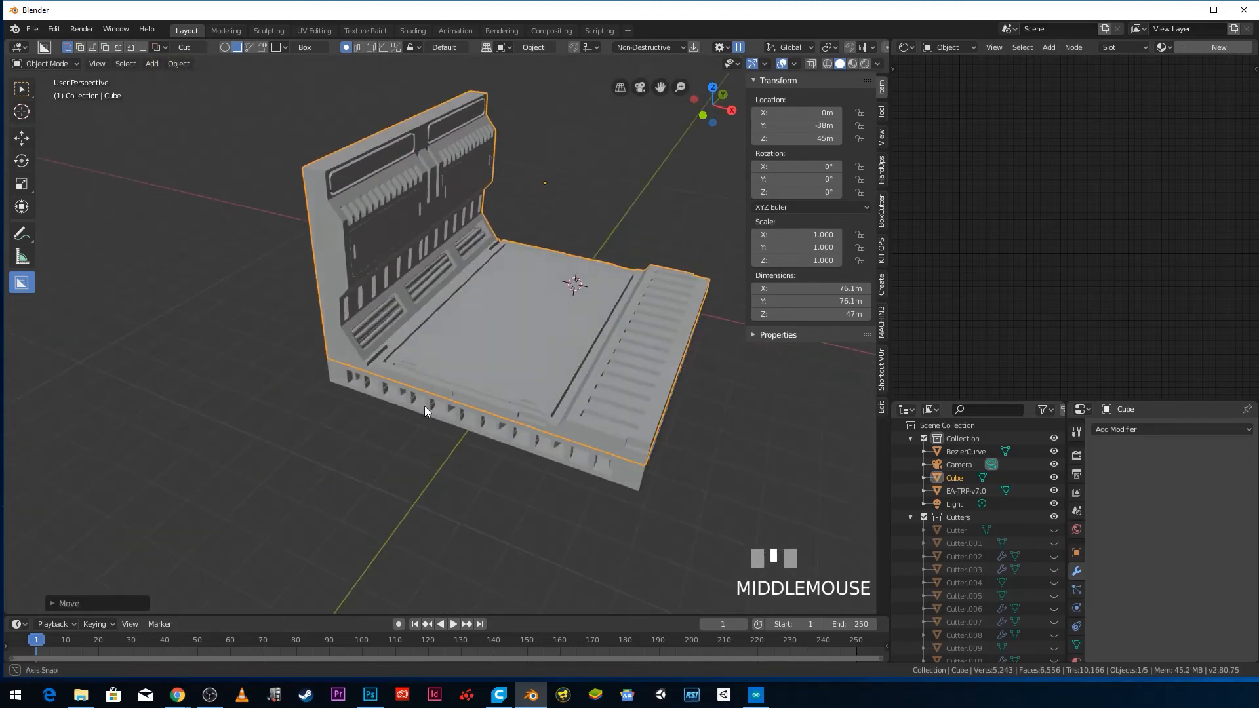
# - Select the wall-base cables together with the corridor cube and join them into one object
pyautogui.scroll(3, 343, 297)
pyautogui.click(345, 303)
pyautogui.keyDown('shift'); pyautogui.click(450, 298); pyautogui.keyUp('shift')
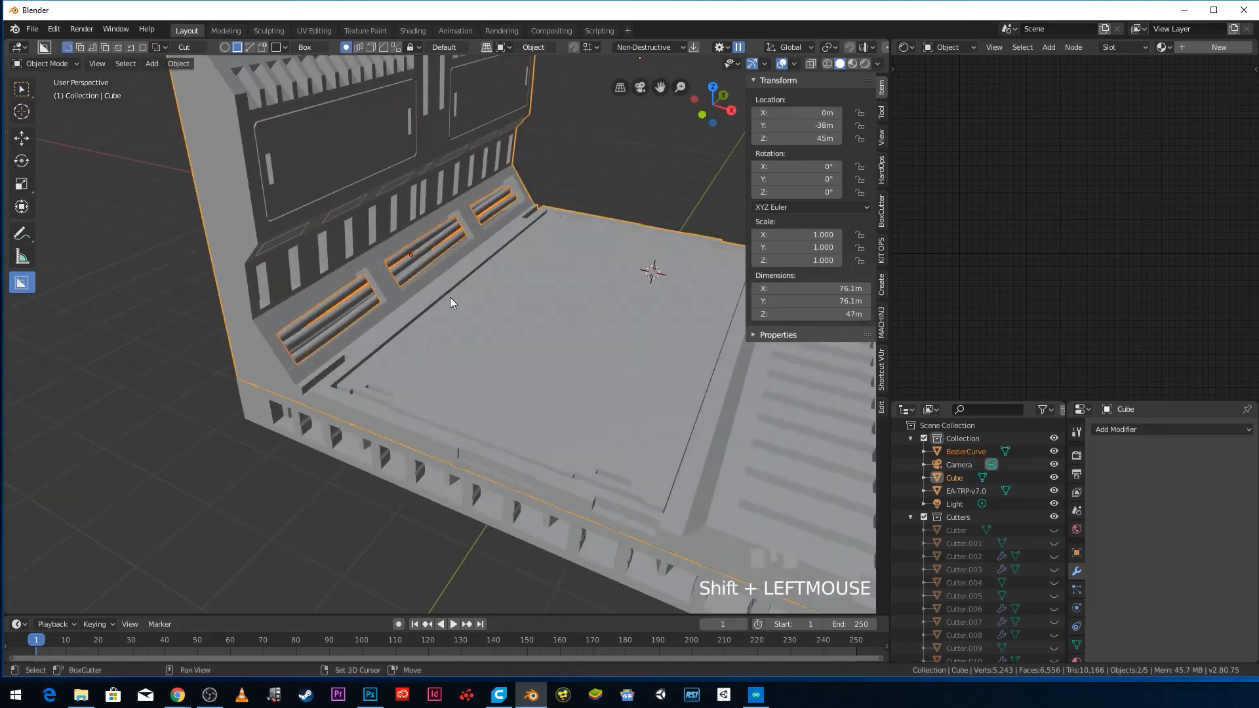
pyautogui.hotkey('ctrl', 'j')
pyautogui.scroll(-4, 452, 308)
pyautogui.moveTo(459, 322); pyautogui.dragTo(403, 344, button='middle')
pyautogui.scroll(4, 459, 307)
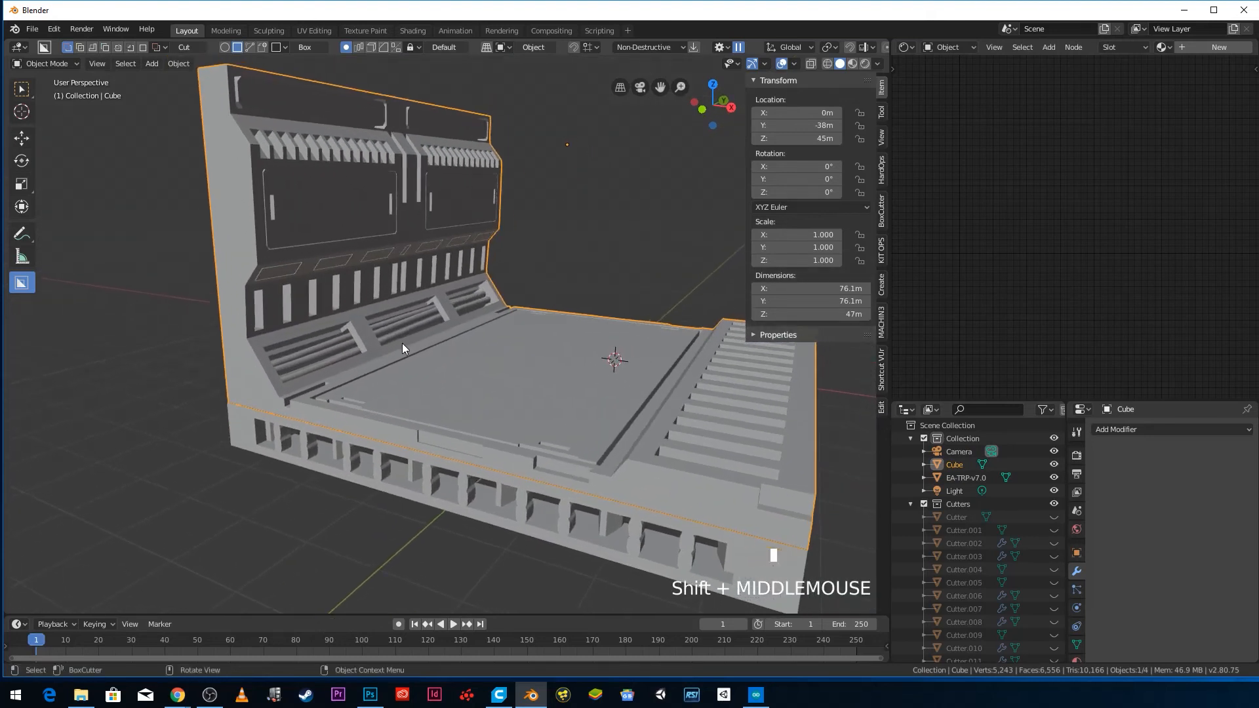
# - Examine the joined corridor section and its seam with the base, selecting the EA-TRP-v7.0 tile
pyautogui.keyDown('shift'); pyautogui.moveTo(612, 551); pyautogui.dragTo(374, 341, button='middle'); pyautogui.keyUp('shift')
pyautogui.scroll(3, 519, 504)
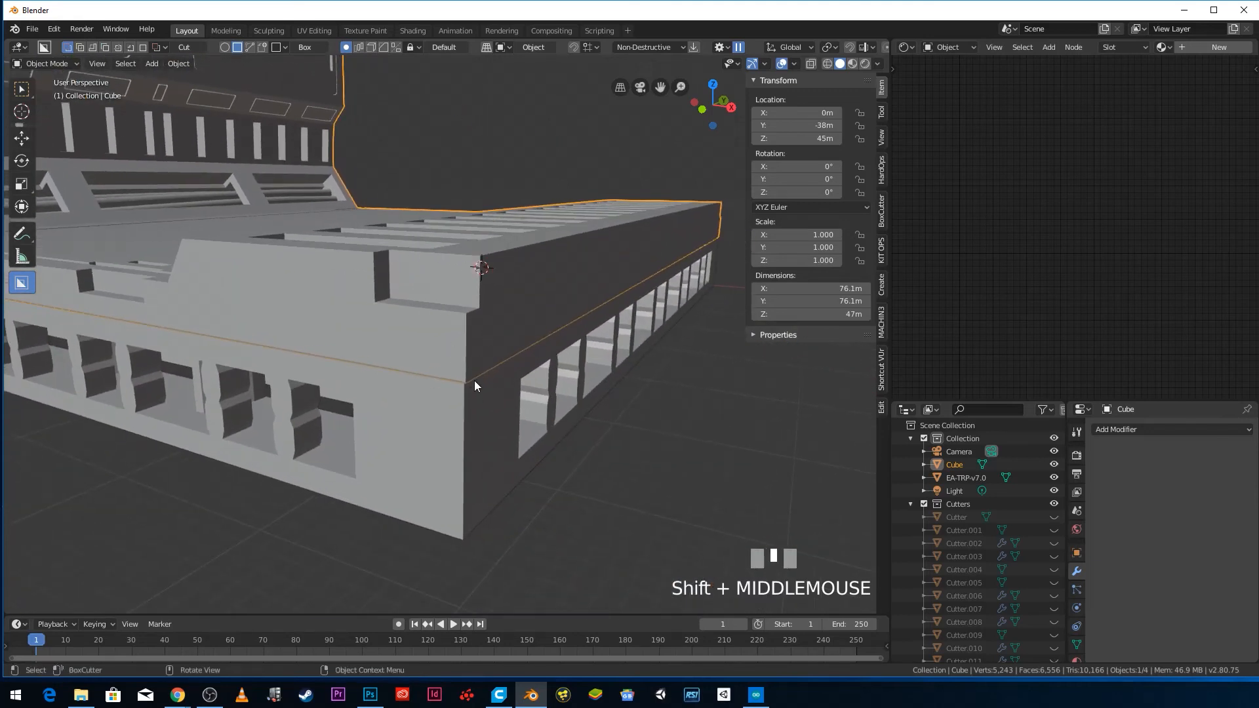
pyautogui.scroll(-4, 472, 382)
pyautogui.keyDown('shift'); pyautogui.moveTo(380, 385); pyautogui.dragTo(490, 490, button='middle'); pyautogui.keyUp('shift')
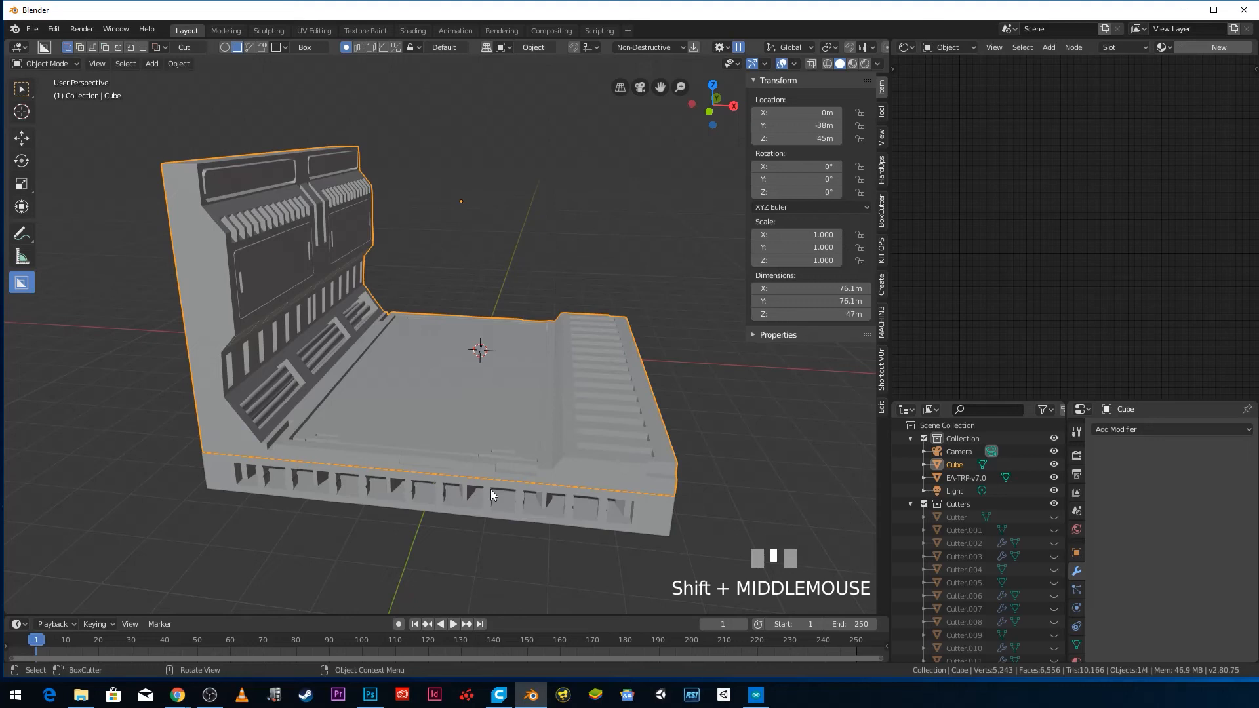
pyautogui.moveTo(613, 526); pyautogui.dragTo(444, 441, button='middle')
pyautogui.scroll(4, 459, 459)
pyautogui.scroll(-3, 433, 462)
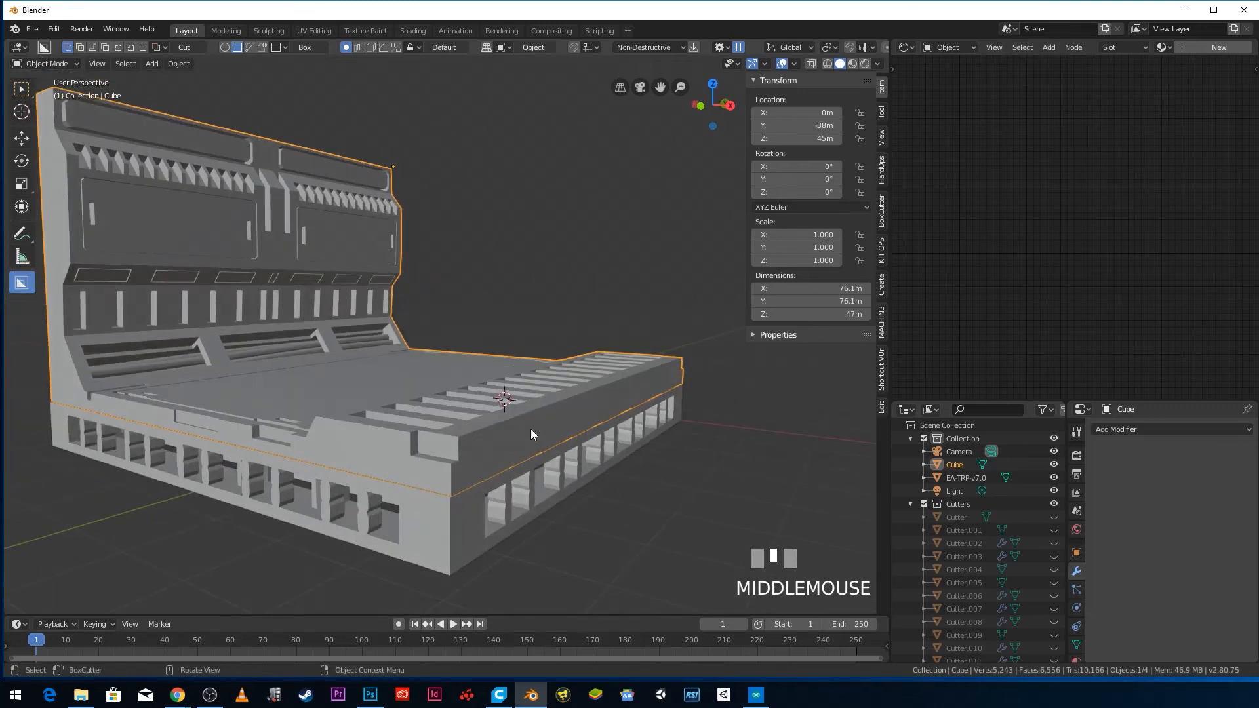
pyautogui.click(455, 501)
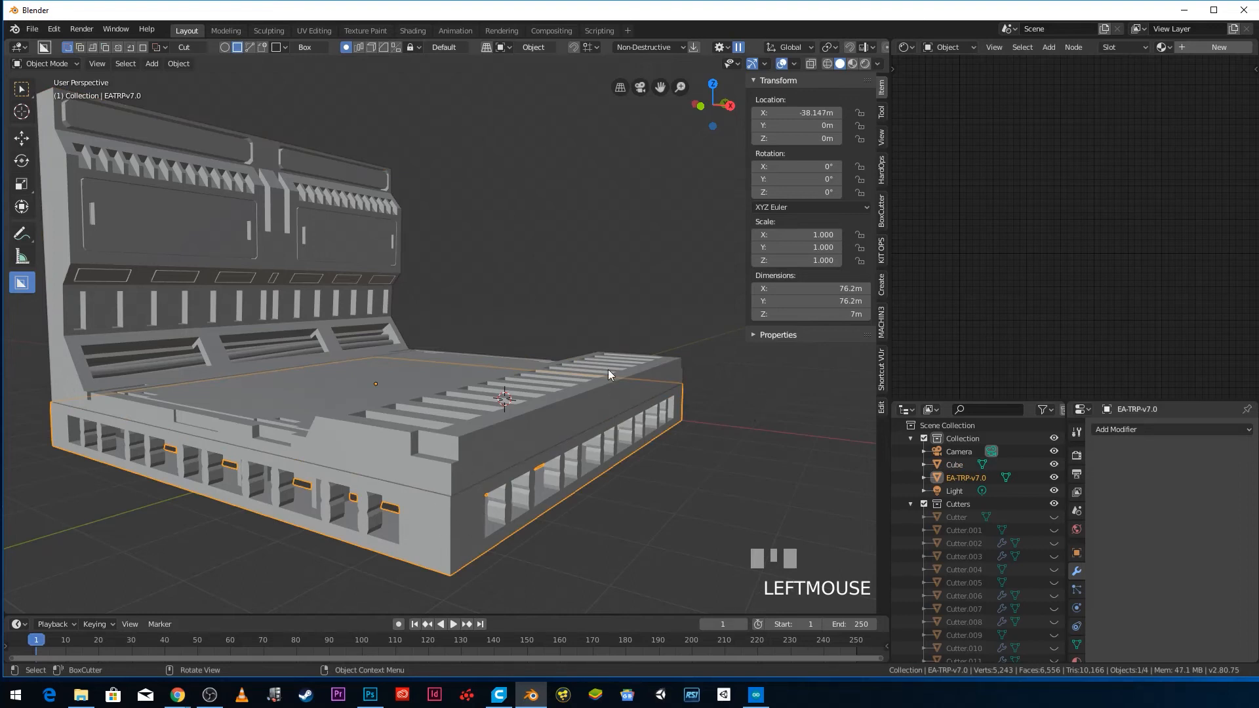
pyautogui.scroll(-2, 415, 454)
pyautogui.moveTo(409, 457); pyautogui.dragTo(382, 466, button='middle')
pyautogui.scroll(3, 394, 439)
pyautogui.scroll(-3, 438, 436)
pyautogui.scroll(-2, 436, 438)
pyautogui.scroll(4, 393, 447)
pyautogui.scroll(-2, 392, 447)
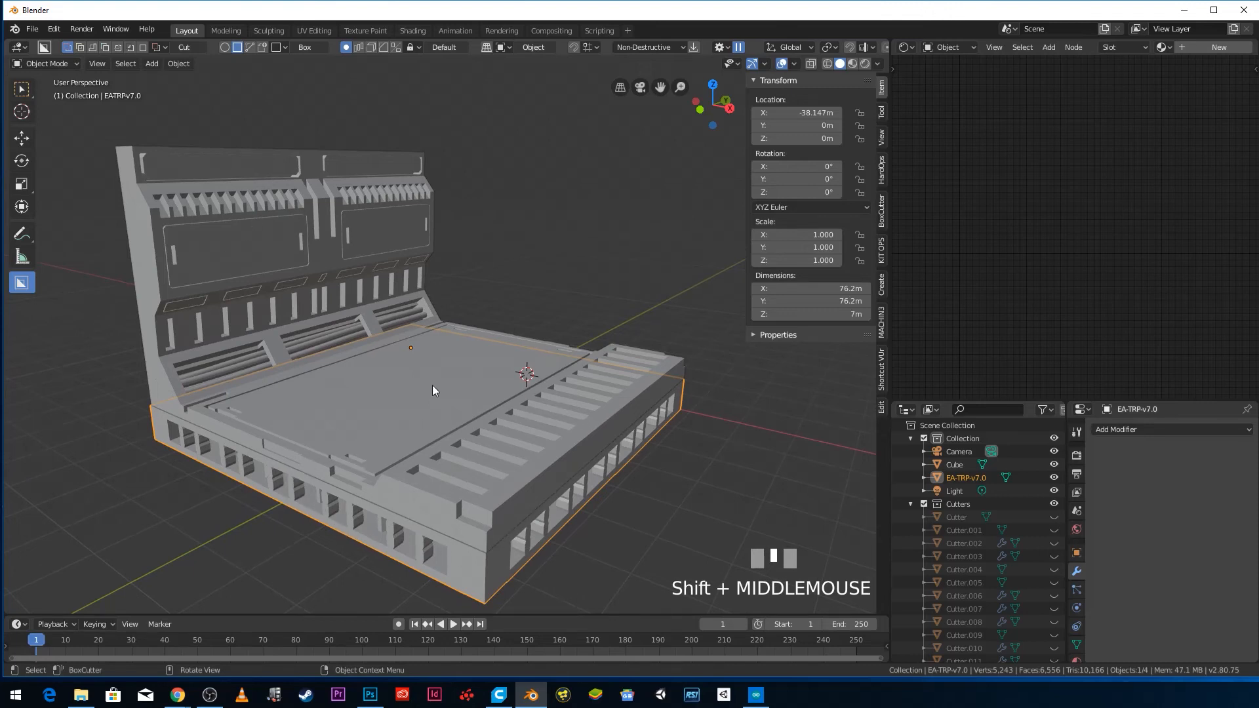
# - Try joining the corridor cube with the EA-TRP-v7.0 base tile, look over the result and undo the join
pyautogui.click(477, 525)
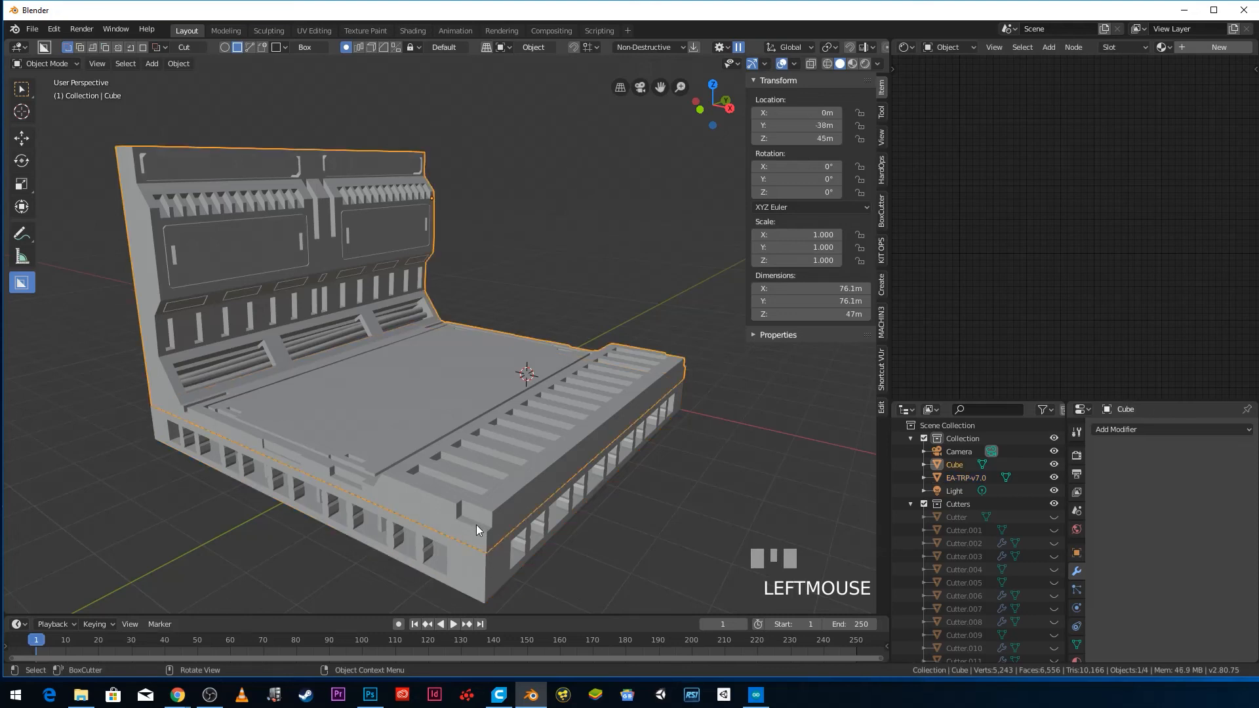
pyautogui.scroll(-3, 476, 525)
pyautogui.moveTo(482, 523)
pyautogui.mouseDown(button='middle')
pyautogui.moveTo(349, 504)
pyautogui.moveTo(496, 505)
pyautogui.mouseUp(button='middle')
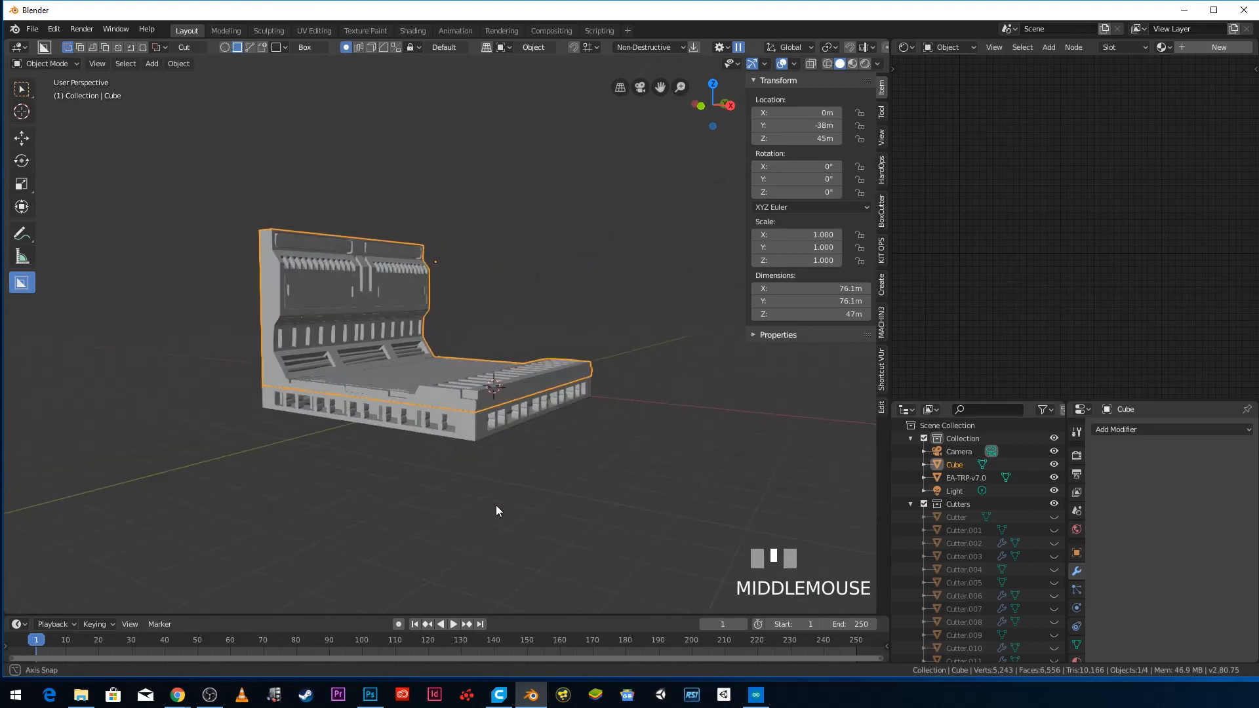
pyautogui.keyDown('shift'); pyautogui.click(471, 436); pyautogui.keyUp('shift')
pyautogui.moveTo(472, 441); pyautogui.dragTo(498, 482, button='middle')
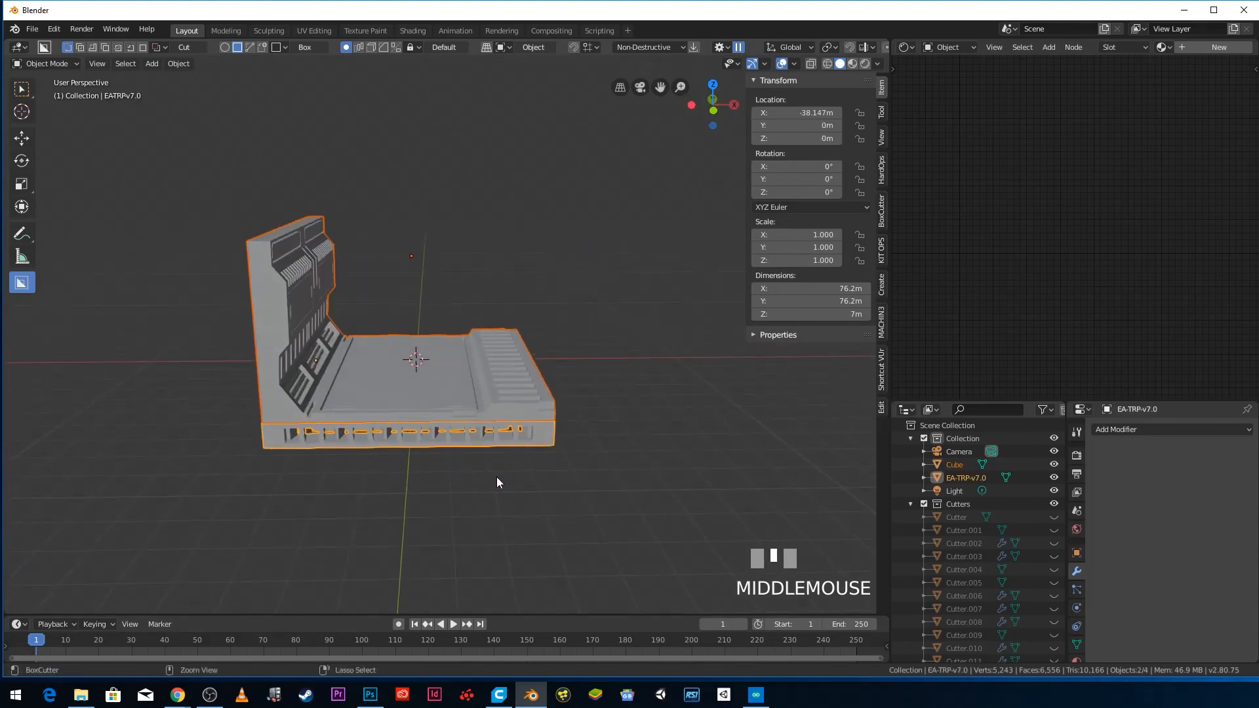
pyautogui.hotkey('ctrl', 'j')
pyautogui.moveTo(504, 463); pyautogui.dragTo(379, 455, button='middle')
pyautogui.scroll(4, 396, 459)
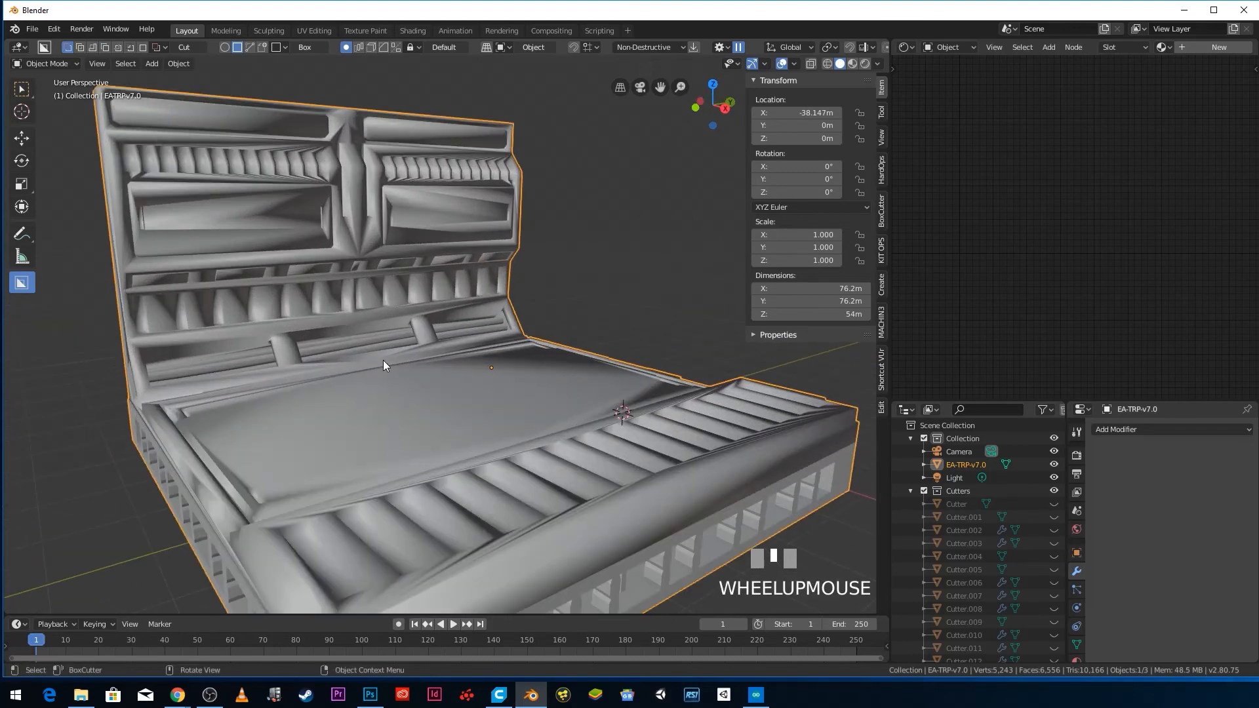
pyautogui.scroll(-3, 383, 364)
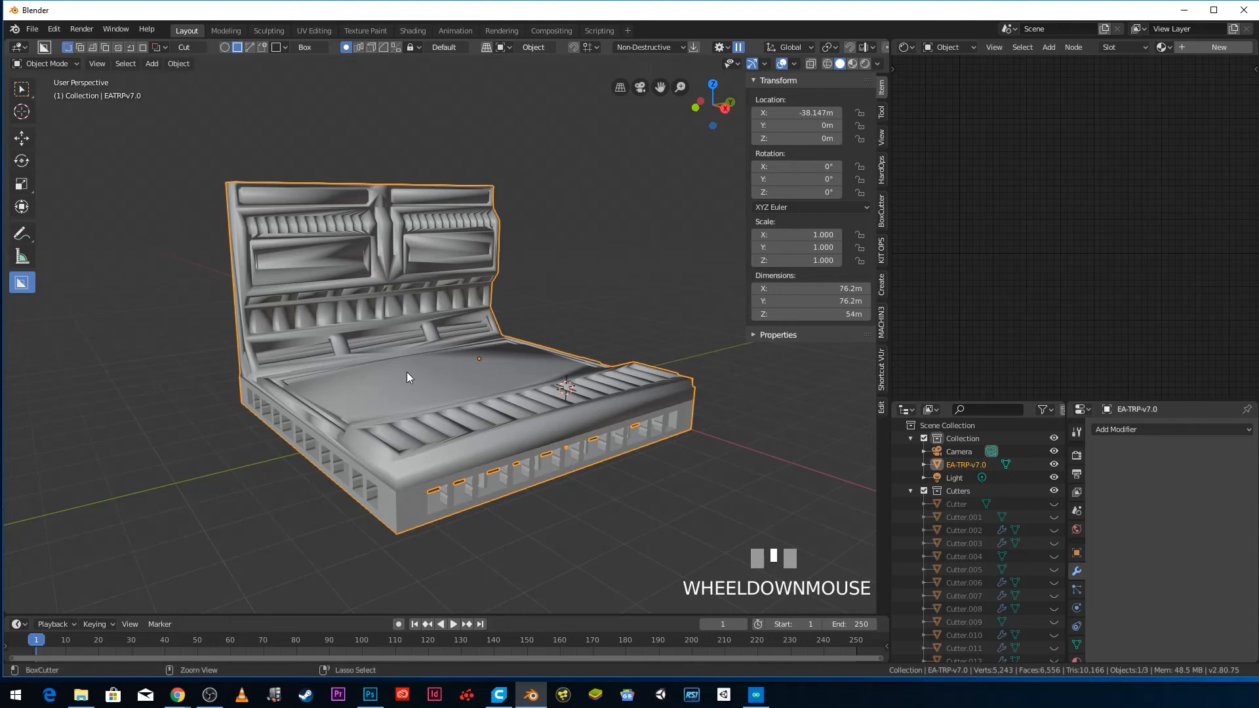
pyautogui.hotkey('ctrl', 'z')
# - Try smooth shading on the EA-TRP-v7.0 base tile and return it to flat shading
pyautogui.click(410, 502)
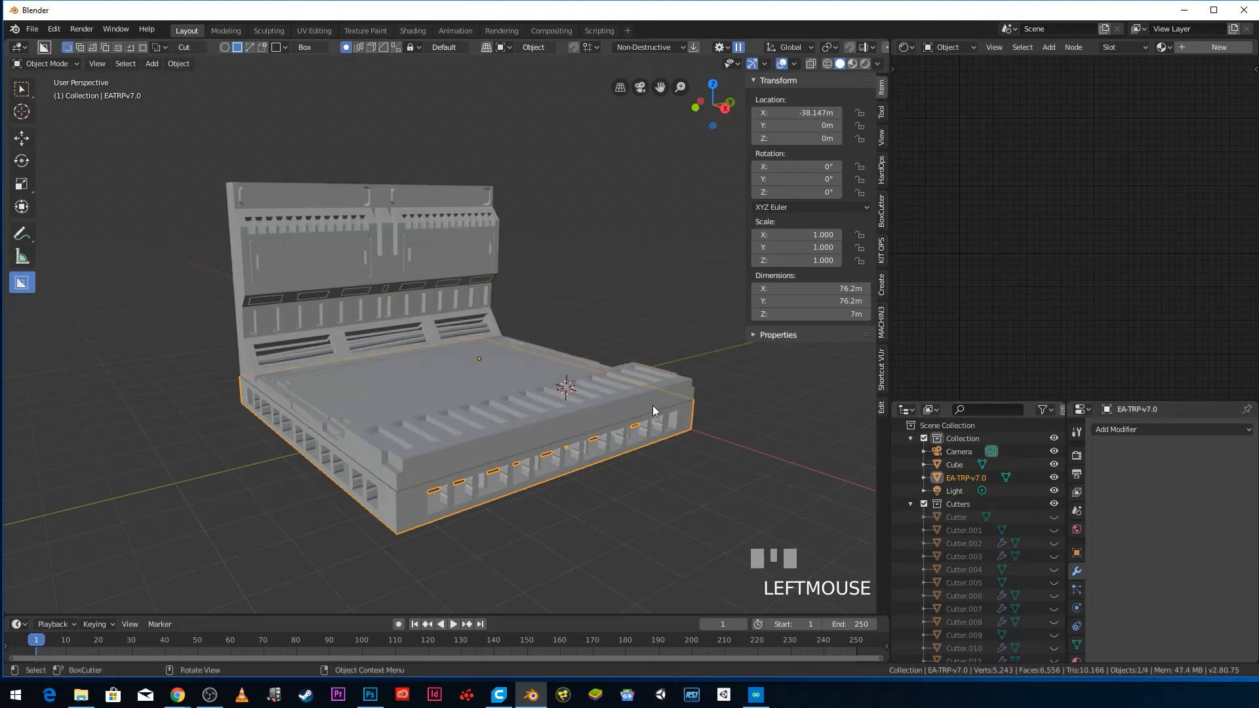
pyautogui.moveTo(340, 324); pyautogui.dragTo(397, 352, button='middle')
pyautogui.scroll(3, 397, 356)
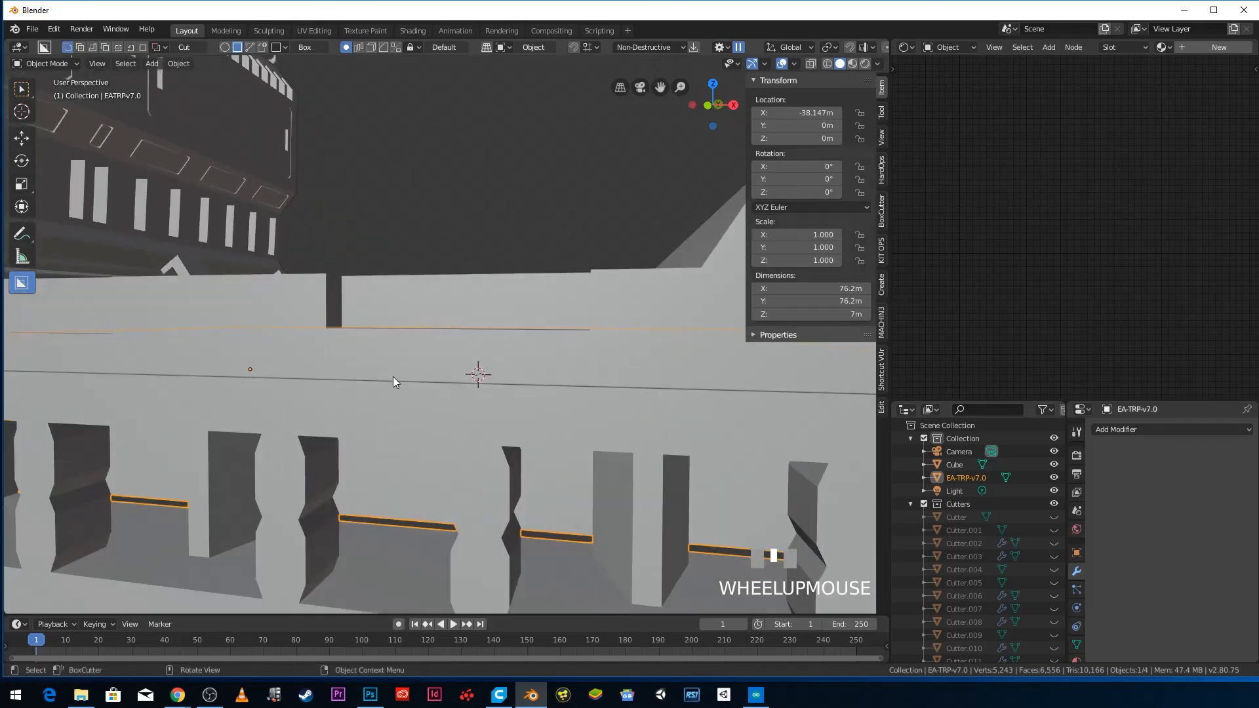
pyautogui.click(179, 63)
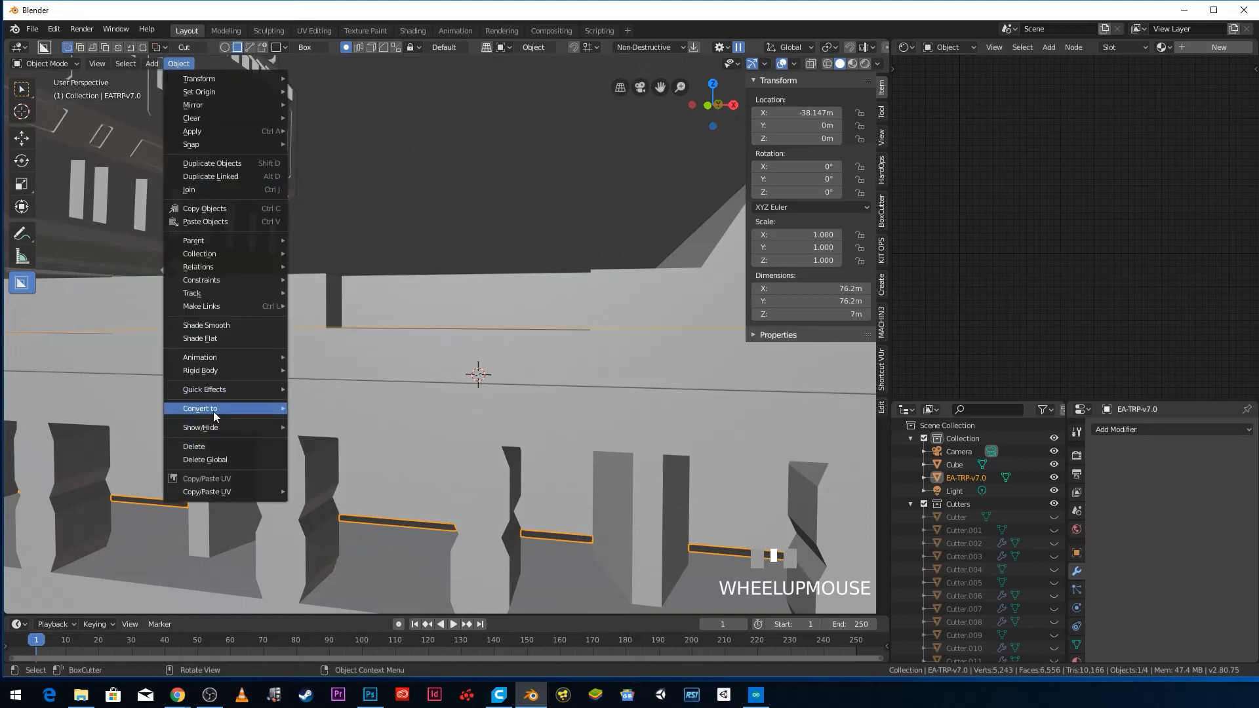
pyautogui.click(226, 328)
pyautogui.scroll(-5, 233, 354)
pyautogui.moveTo(332, 376); pyautogui.dragTo(474, 416, button='middle')
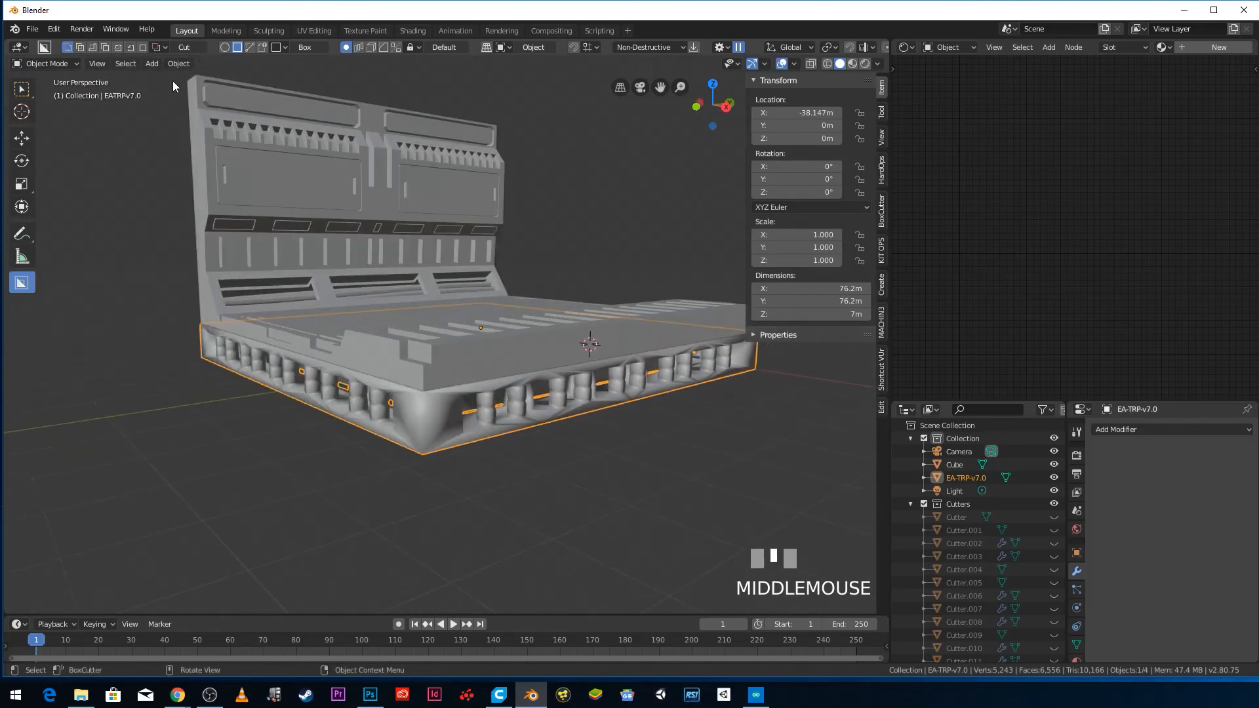
pyautogui.click(177, 64)
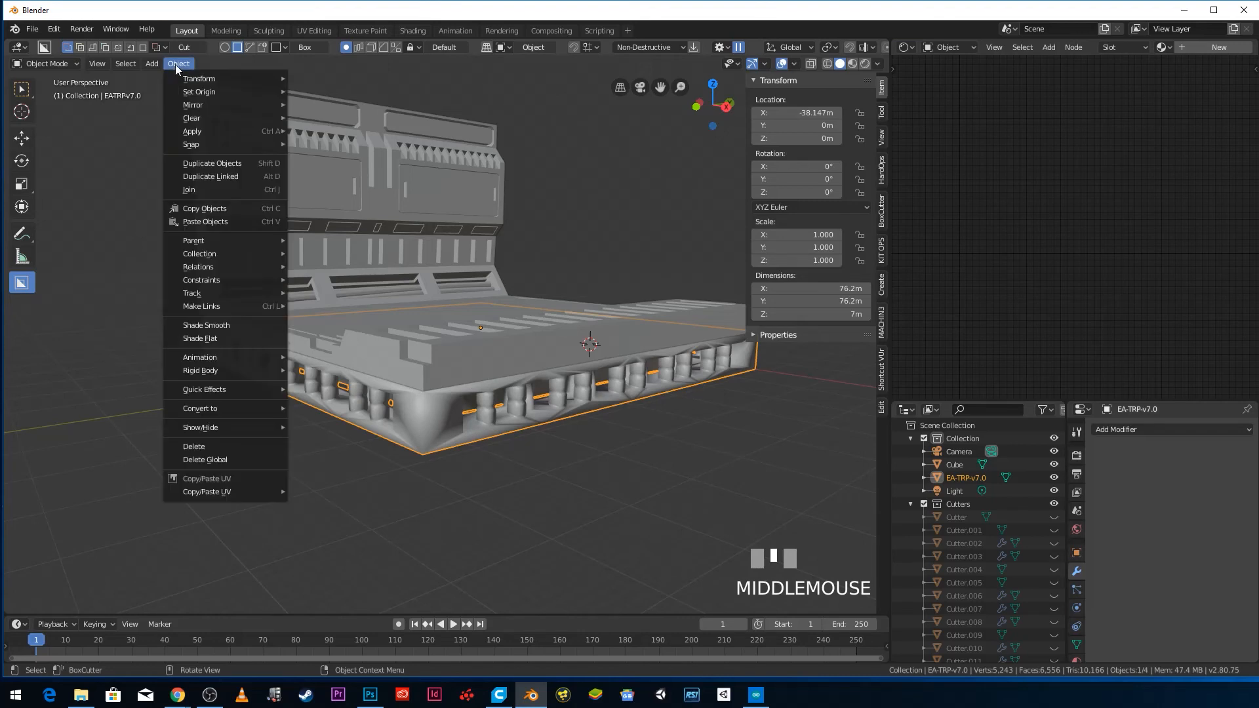
pyautogui.click(234, 338)
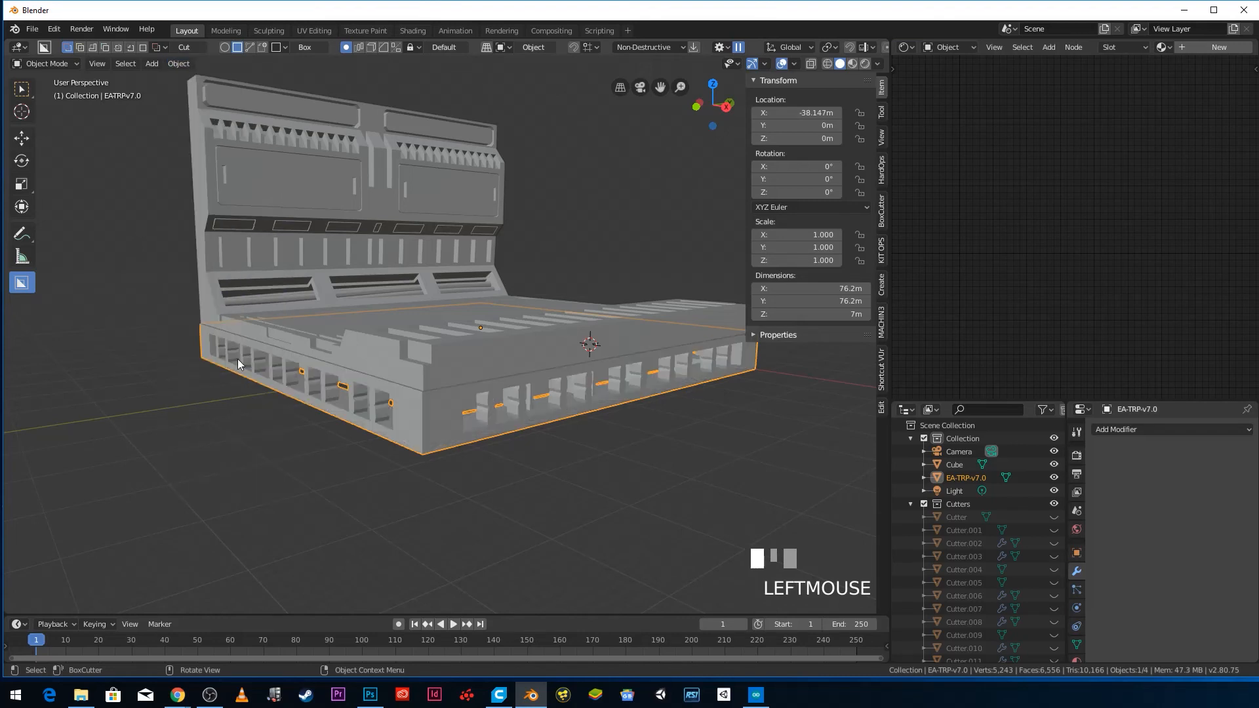
# - Join the corridor cube into the EA-TRP-v7.0 base tile and set the combined object to flat shading
pyautogui.keyDown('shift'); pyautogui.click(436, 433); pyautogui.keyUp('shift')
pyautogui.hotkey('ctrl', 'j')
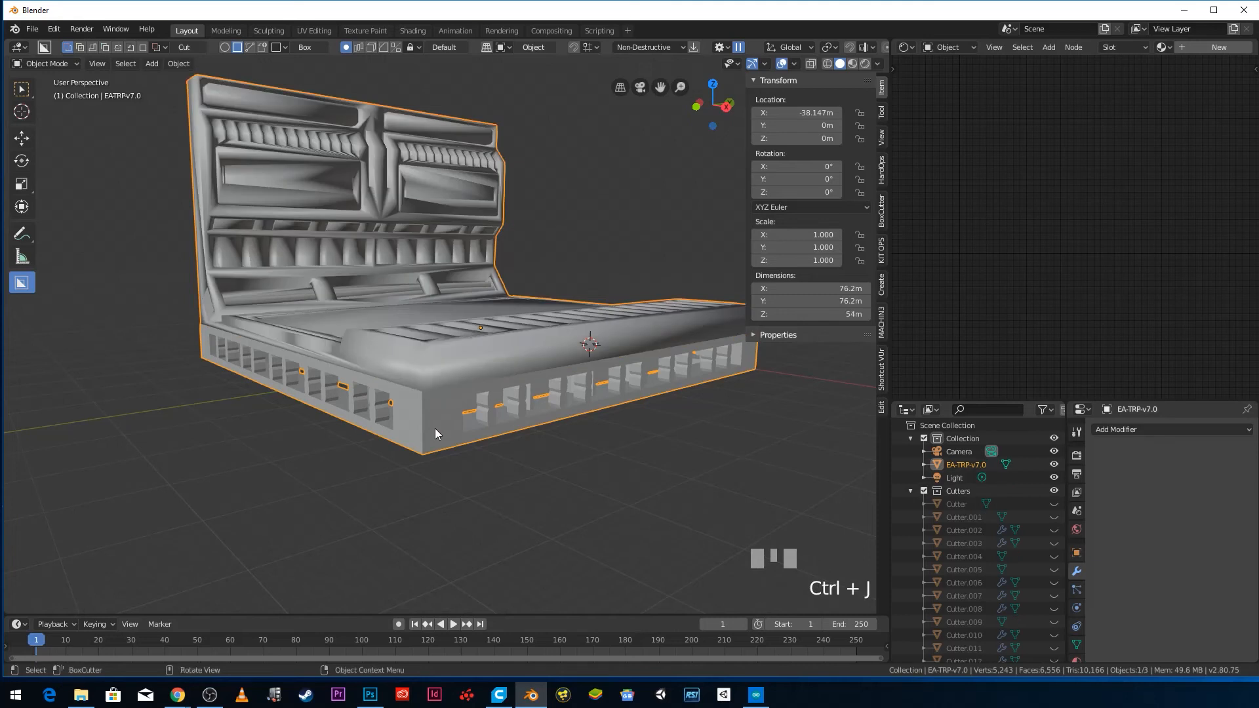
pyautogui.click(169, 64)
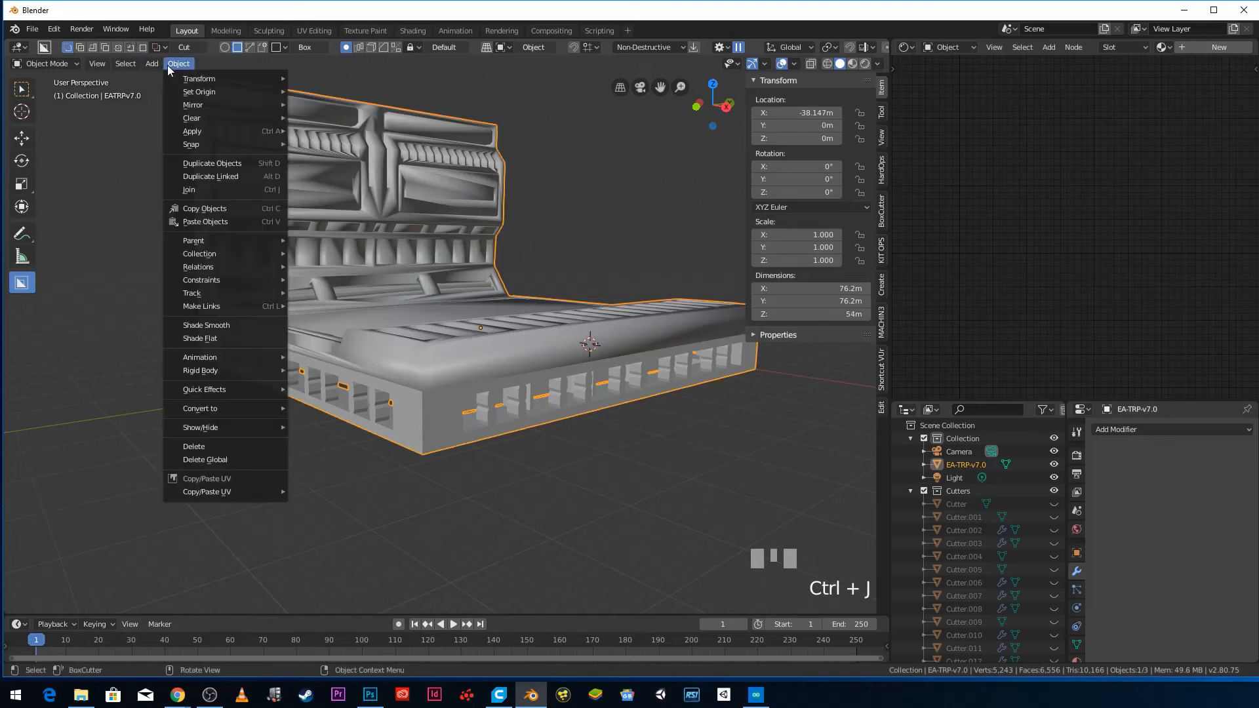
pyautogui.click(204, 321)
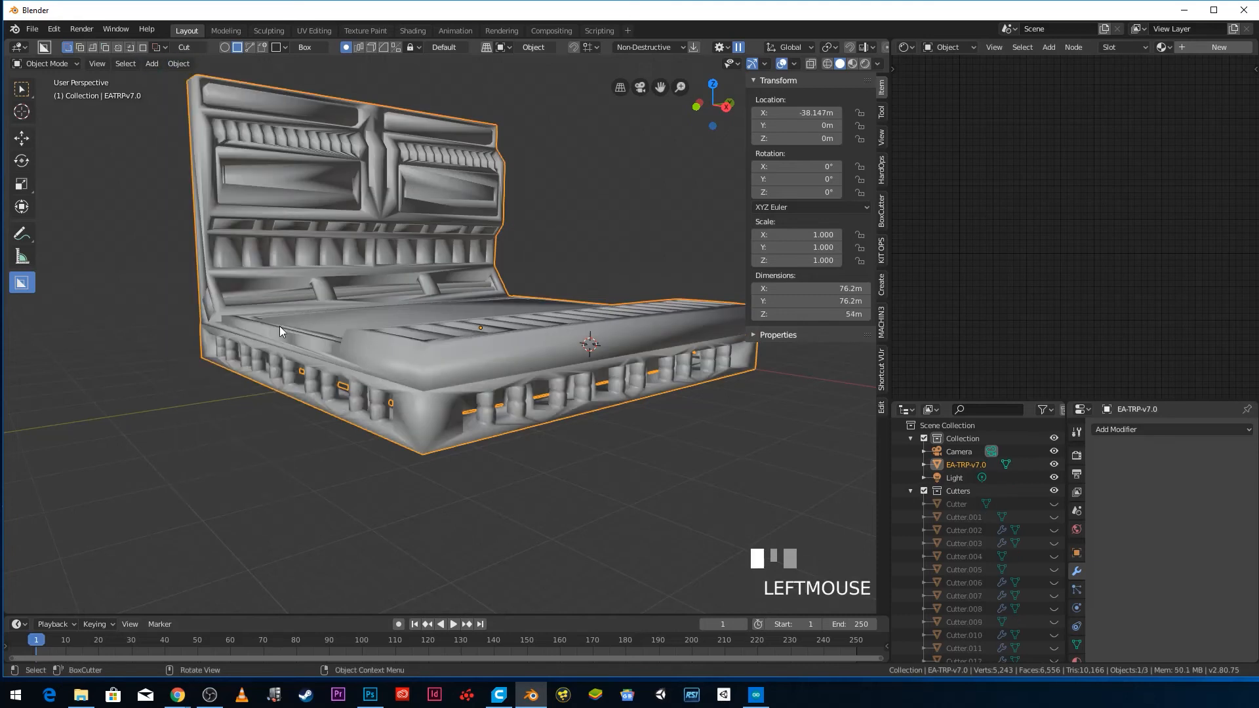
pyautogui.click(181, 65)
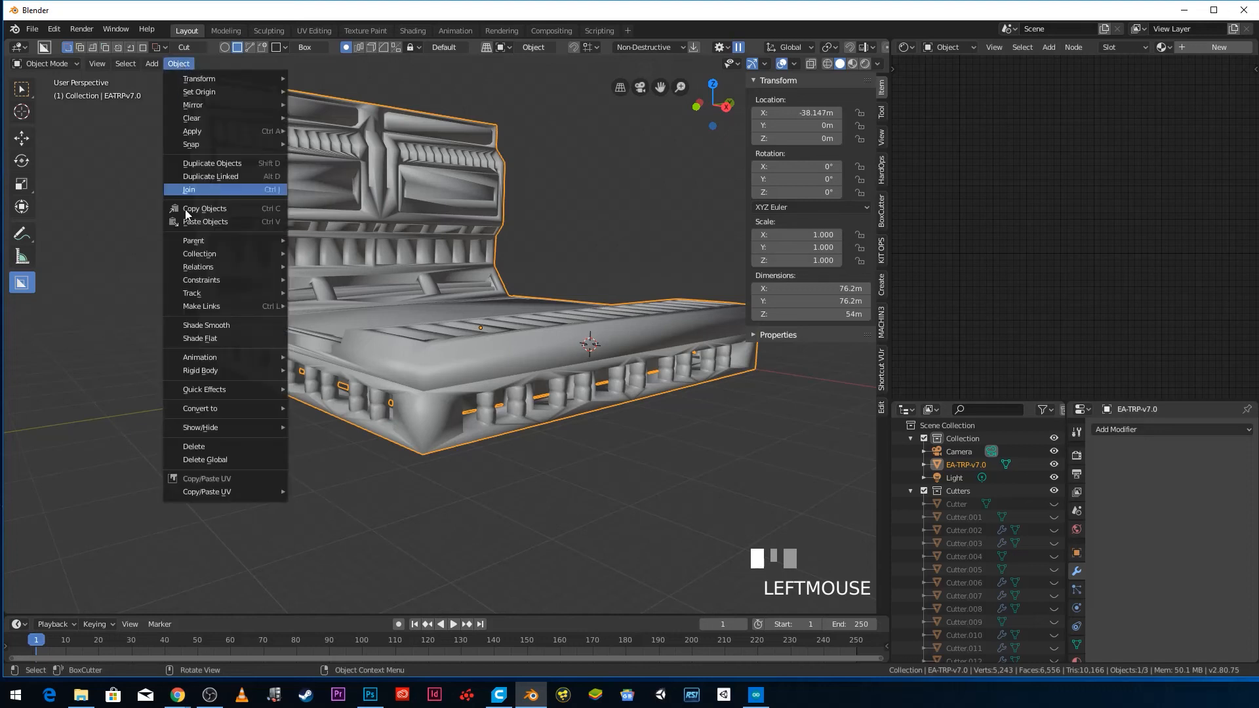
pyautogui.click(222, 340)
# - Inspect the joined corridor tile from several angles and check its mesh in Edit Mode
pyautogui.scroll(-3, 226, 309)
pyautogui.moveTo(229, 274); pyautogui.dragTo(275, 324, button='middle')
pyautogui.scroll(5, 356, 302)
pyautogui.moveTo(431, 331); pyautogui.dragTo(399, 310, button='middle')
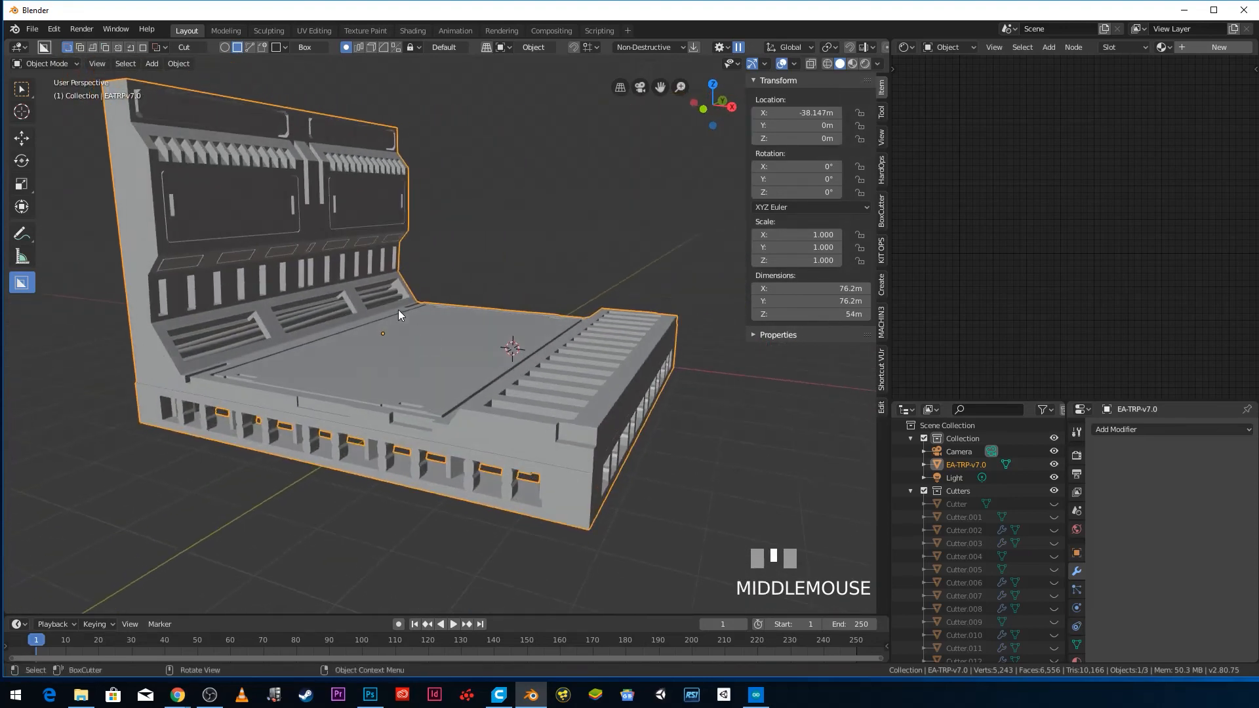
pyautogui.press('Tab')
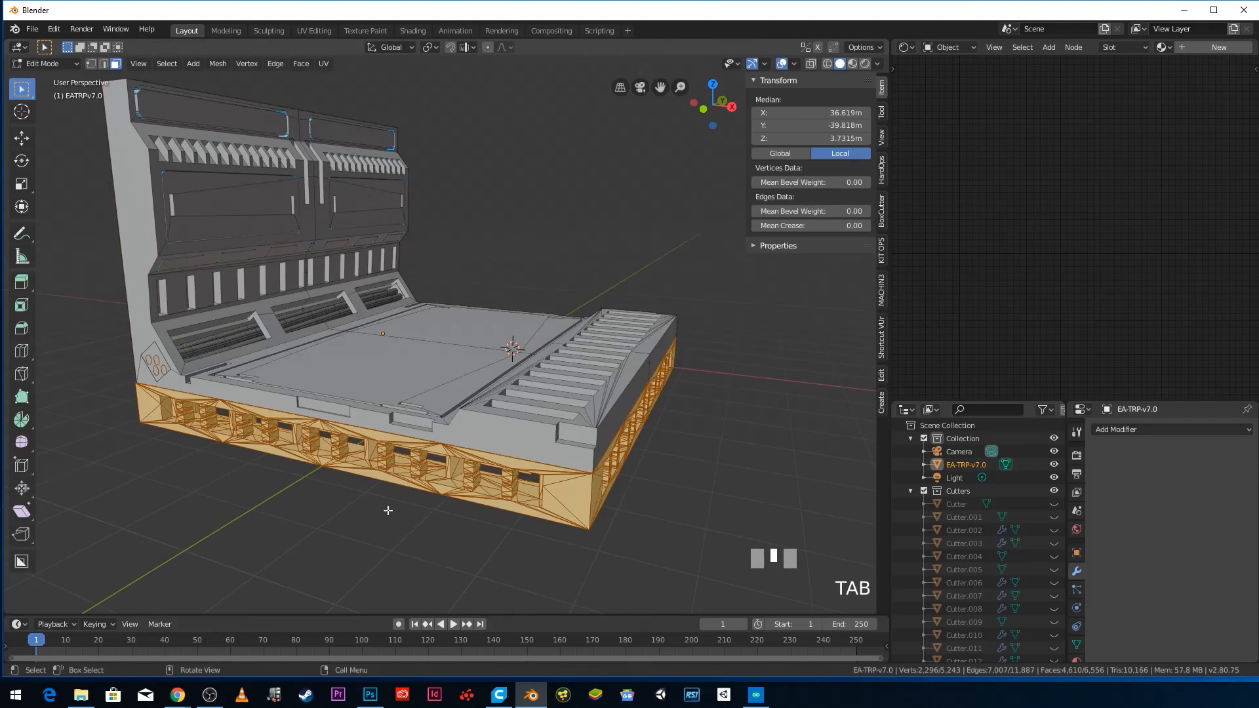
pyautogui.moveTo(351, 465); pyautogui.dragTo(399, 418, button='middle')
pyautogui.press('Tab')
pyautogui.scroll(-3, 408, 408)
pyautogui.scroll(4, 415, 473)
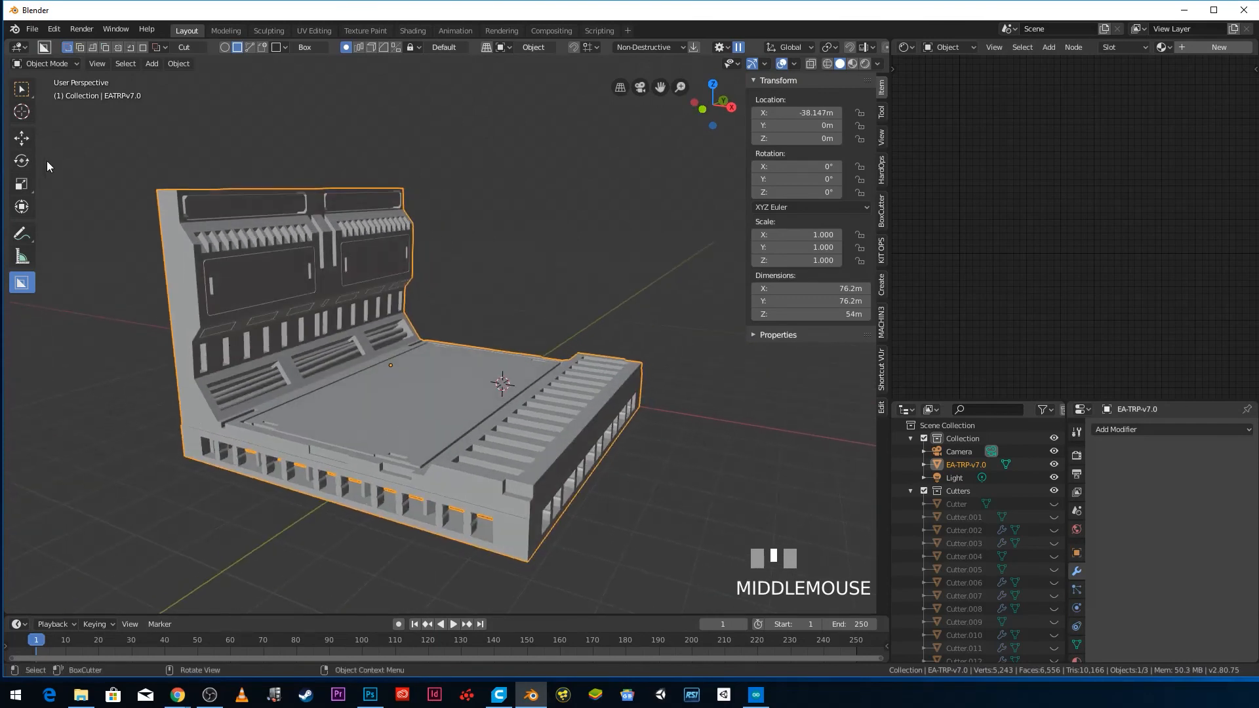
# - Export the scene in STL format as SciFiCorr.stl to the STL Models folder
pyautogui.click(31, 29)
pyautogui.moveTo(72, 218)
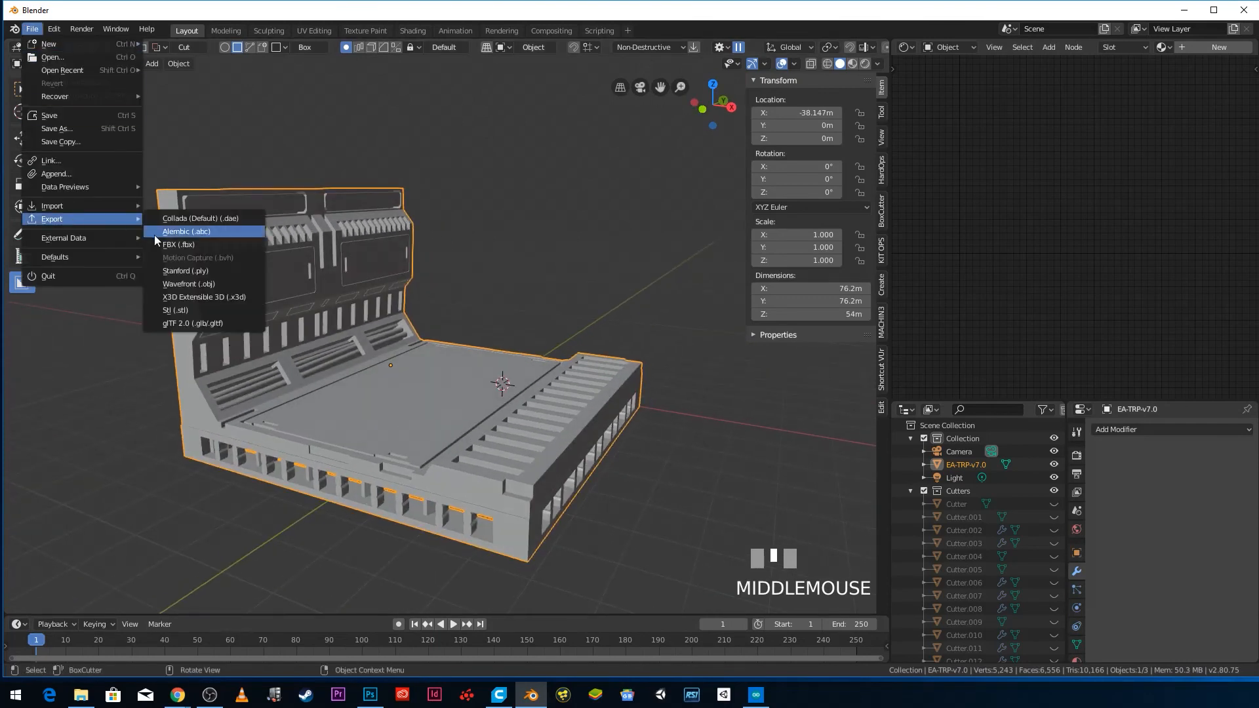
pyautogui.click(199, 308)
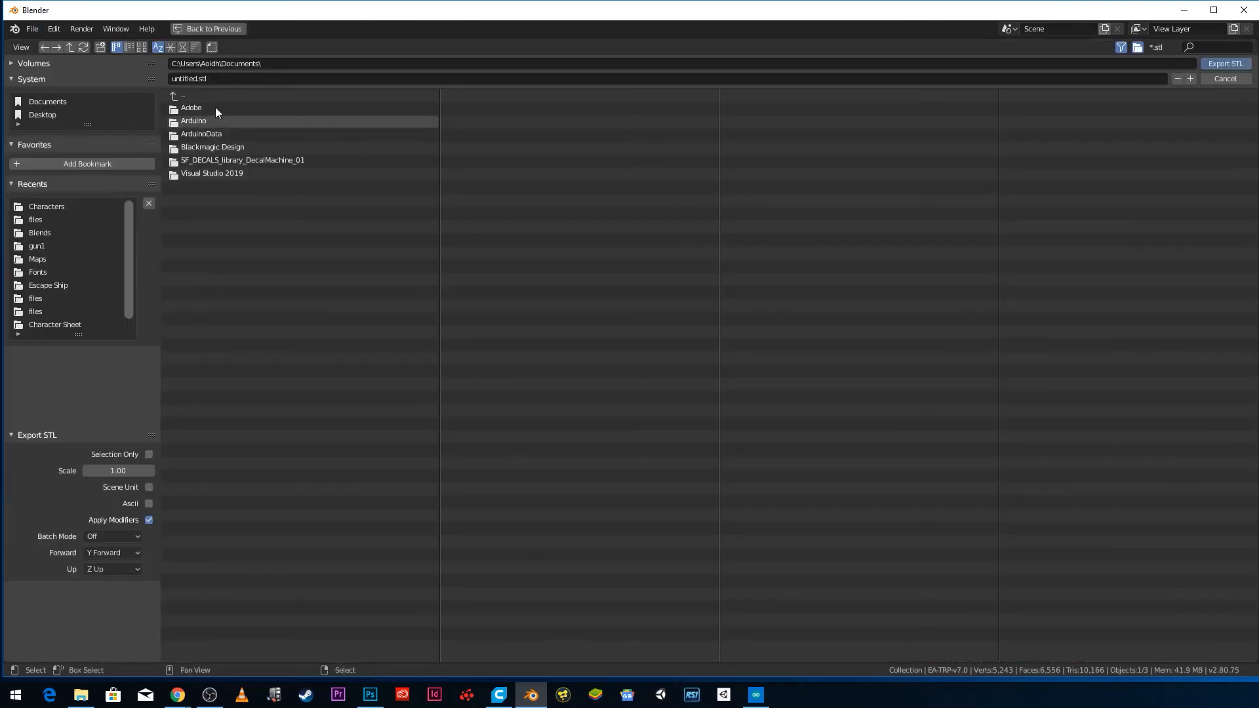
pyautogui.click(197, 78)
pyautogui.write('SciFiCorr')
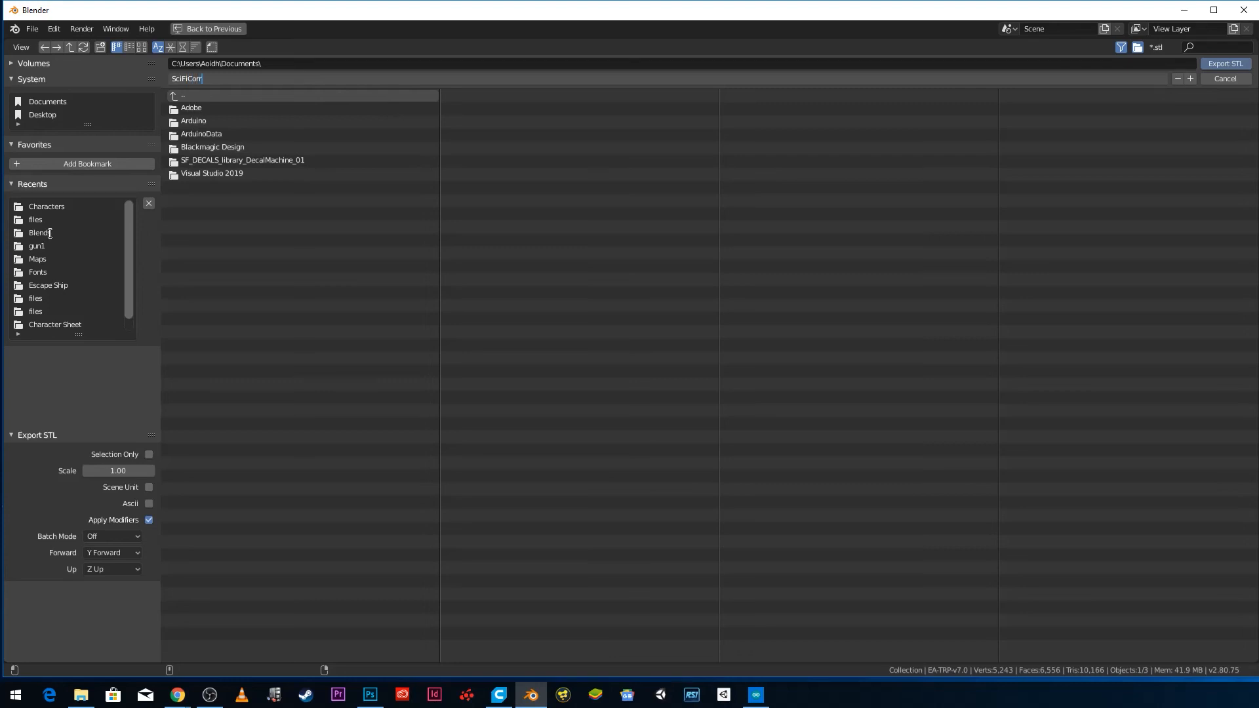
pyautogui.click(60, 208)
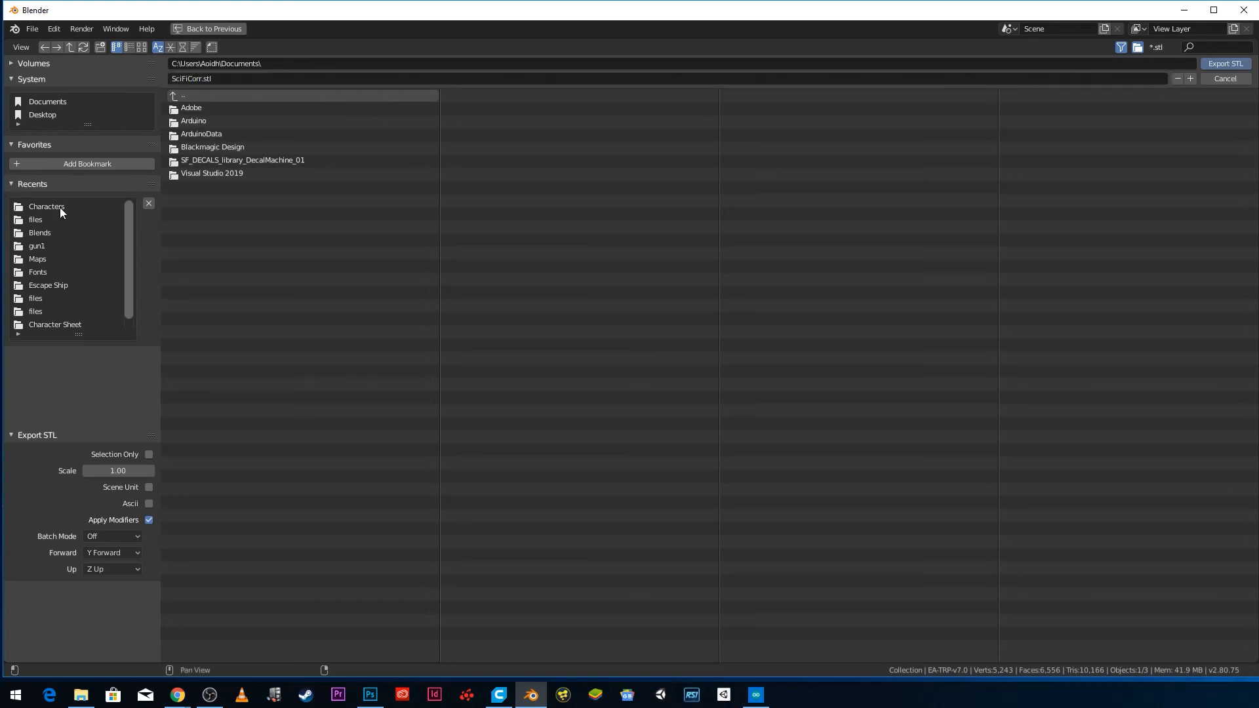
pyautogui.click(57, 205)
pyautogui.click(192, 95)
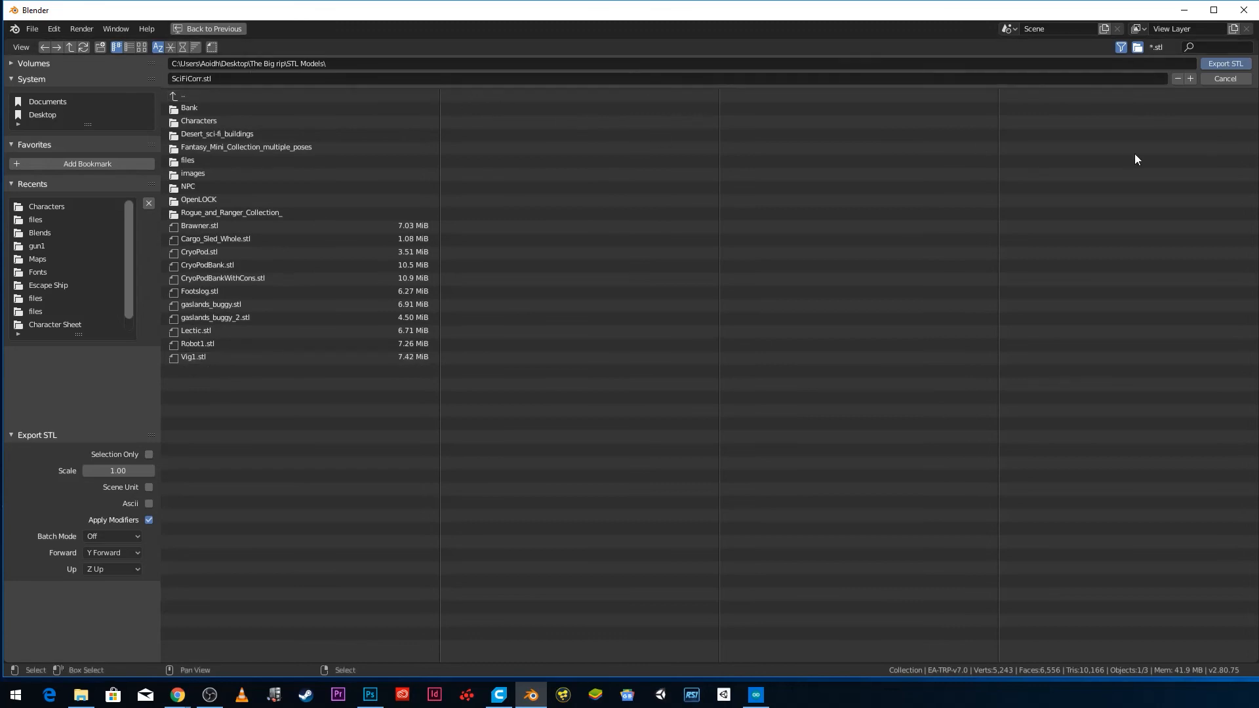
pyautogui.click(1220, 65)
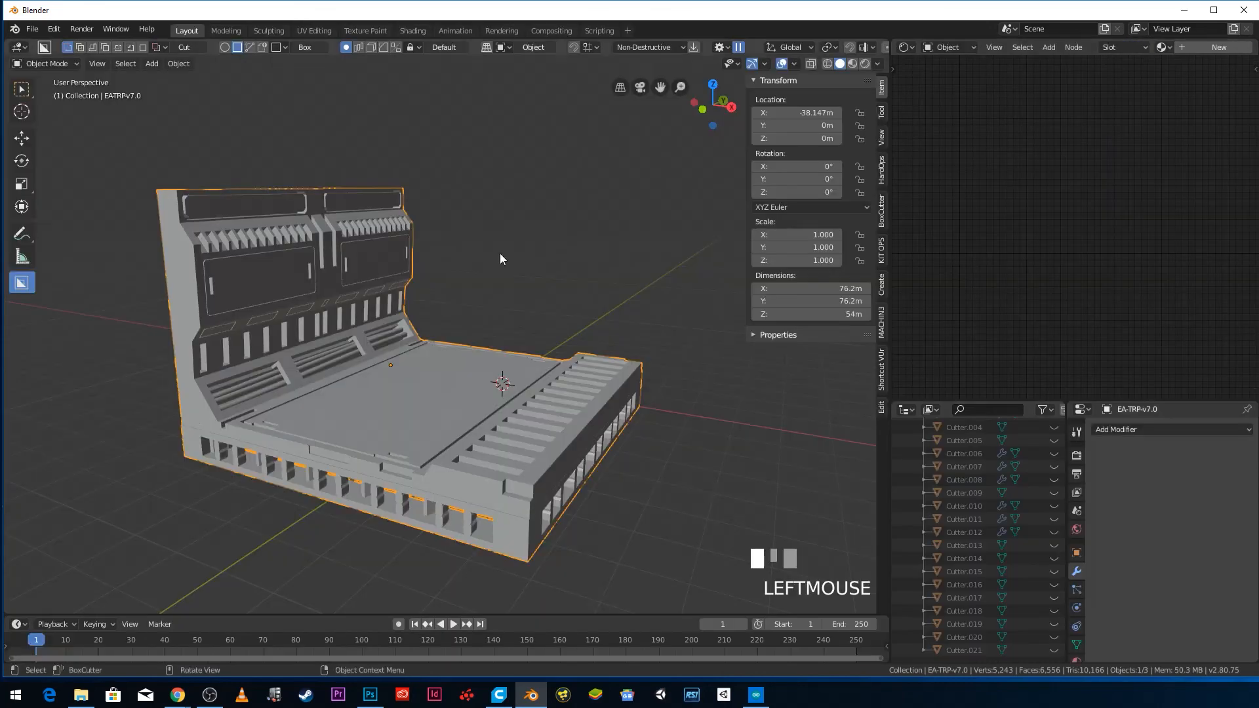
# - Switch to Ultimaker Cura and open the SciFiCorr model from the STL Models folder
pyautogui.scroll(-4, 499, 256)
pyautogui.moveTo(490, 397); pyautogui.dragTo(502, 459, button='middle')
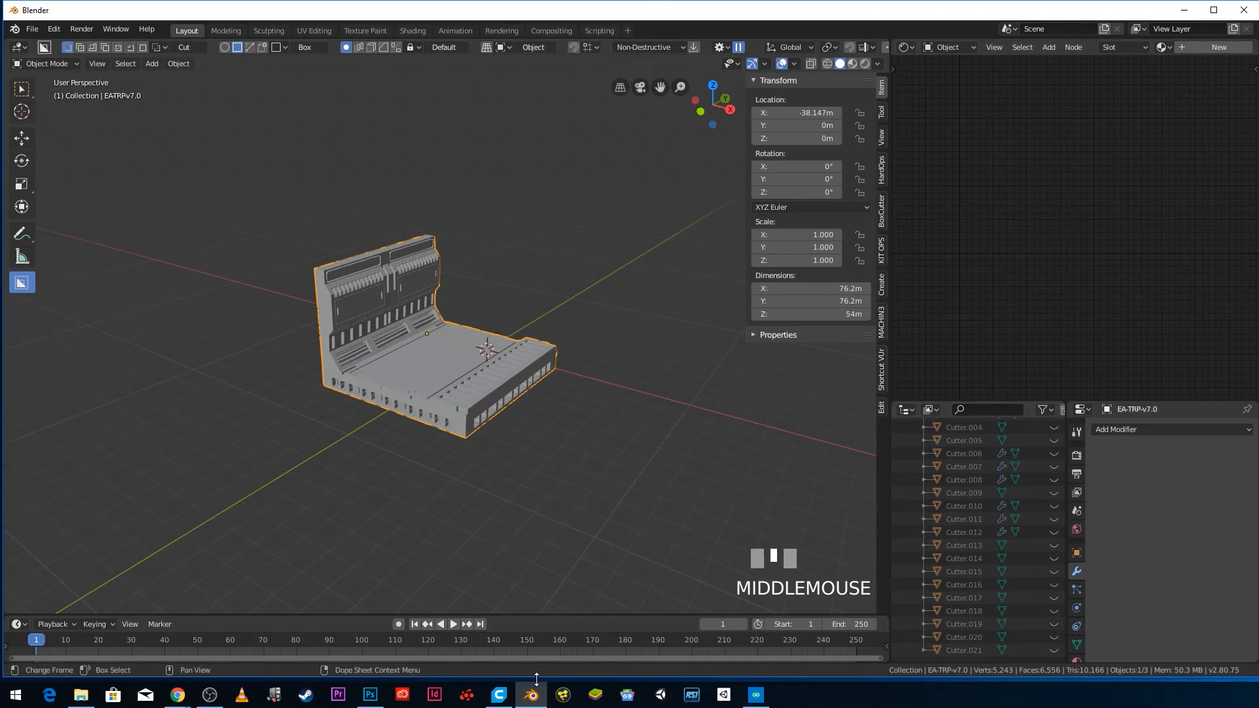
pyautogui.click(498, 695)
pyautogui.moveTo(505, 380); pyautogui.dragTo(450, 426, button='middle')
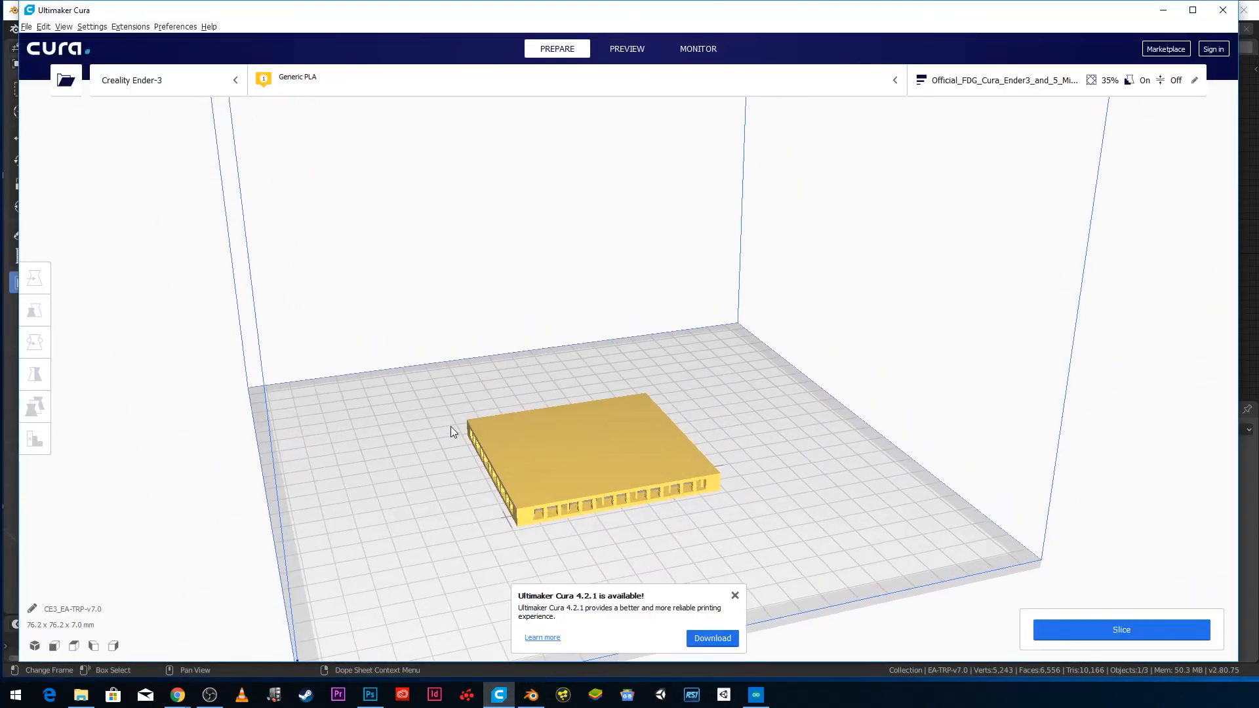
pyautogui.moveTo(451, 427); pyautogui.dragTo(486, 368, button='right')
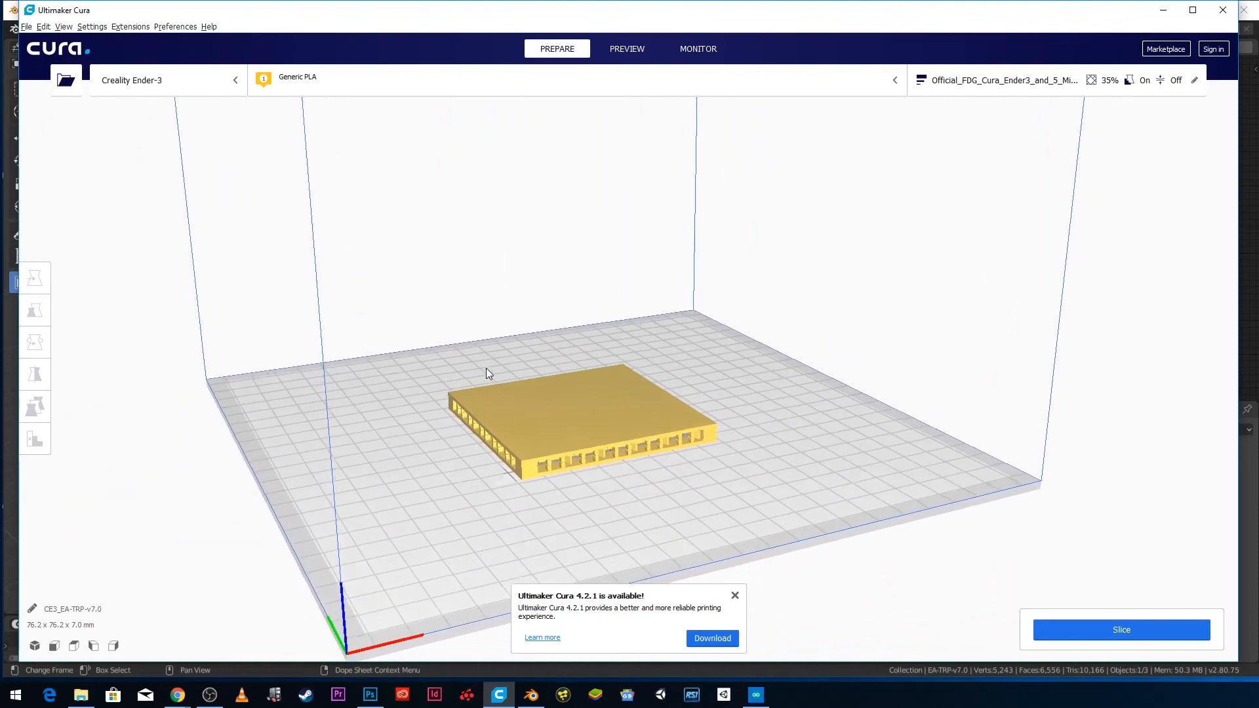
pyautogui.click(66, 80)
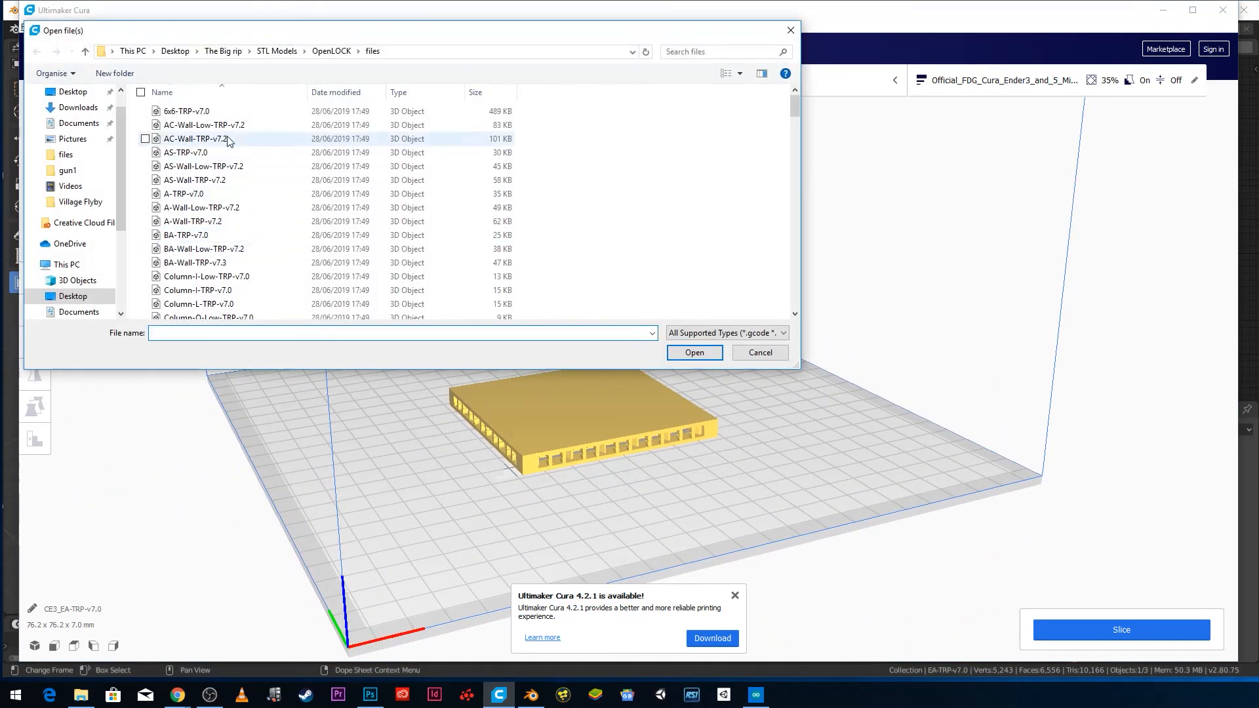
pyautogui.click(278, 51)
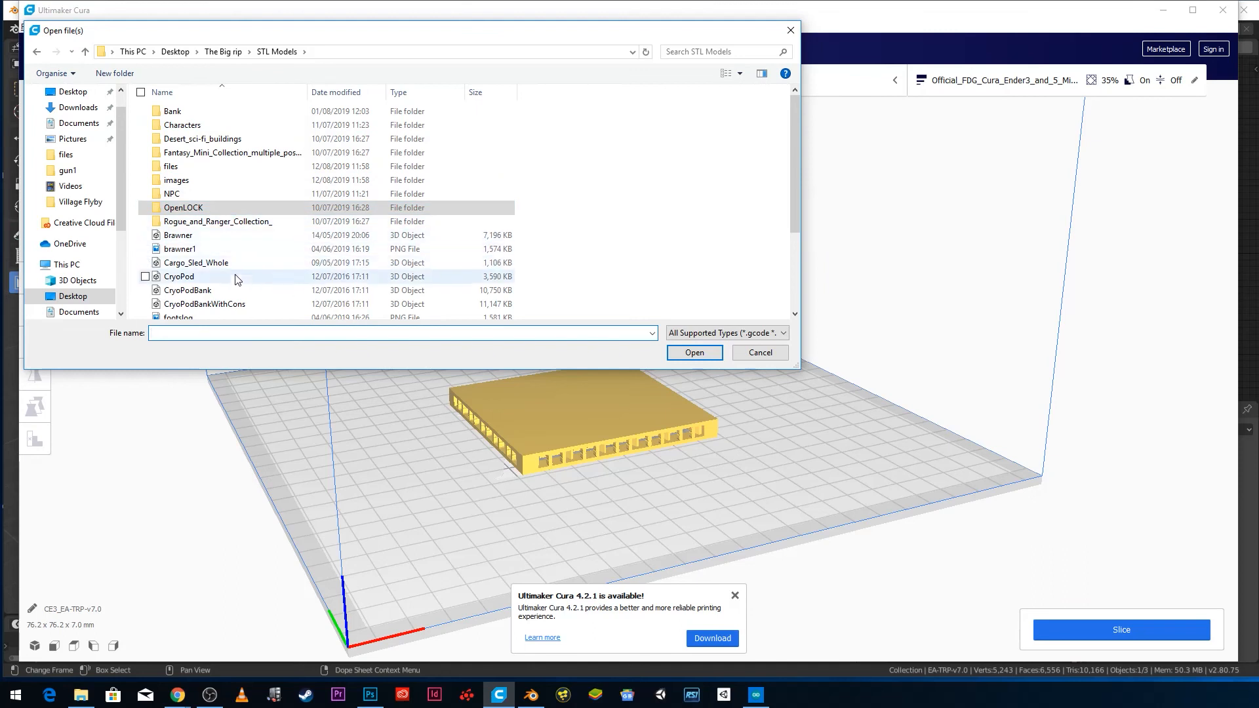
pyautogui.scroll(-4, 239, 276)
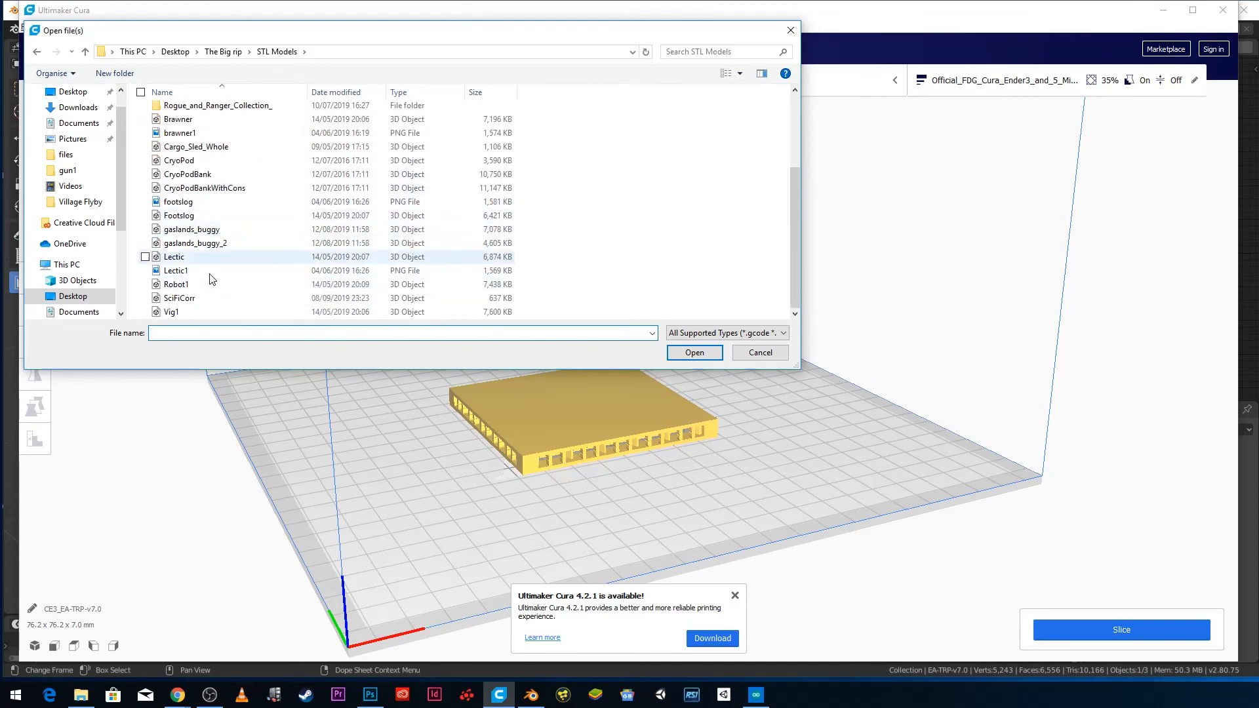
pyautogui.click(218, 306)
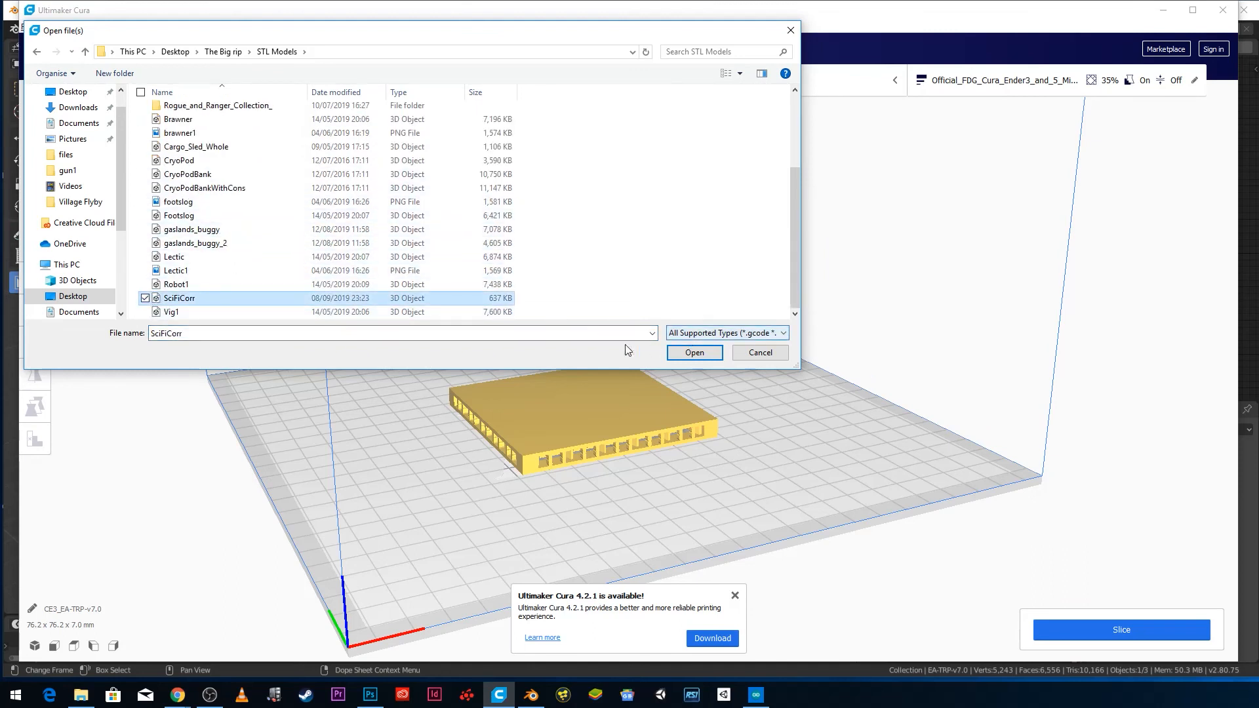
pyautogui.click(698, 353)
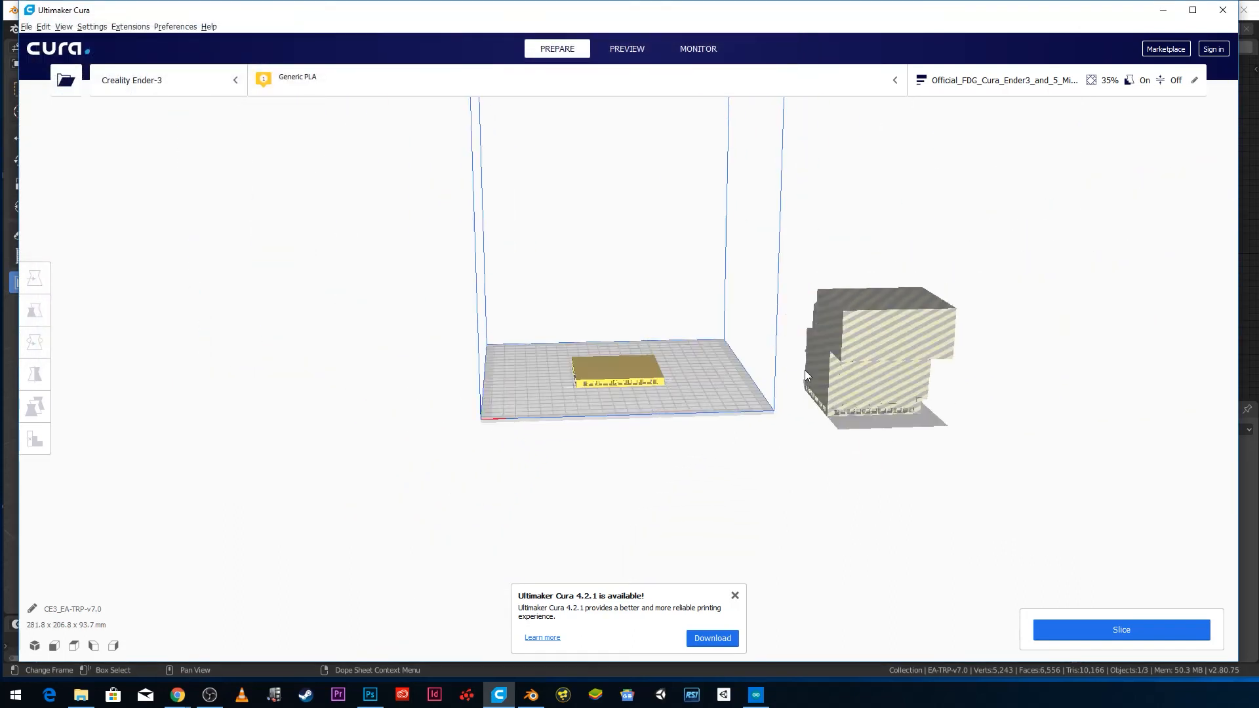
# - Move the imported corridor model along X to about 8 mm and inspect it from several angles
pyautogui.click(691, 375)
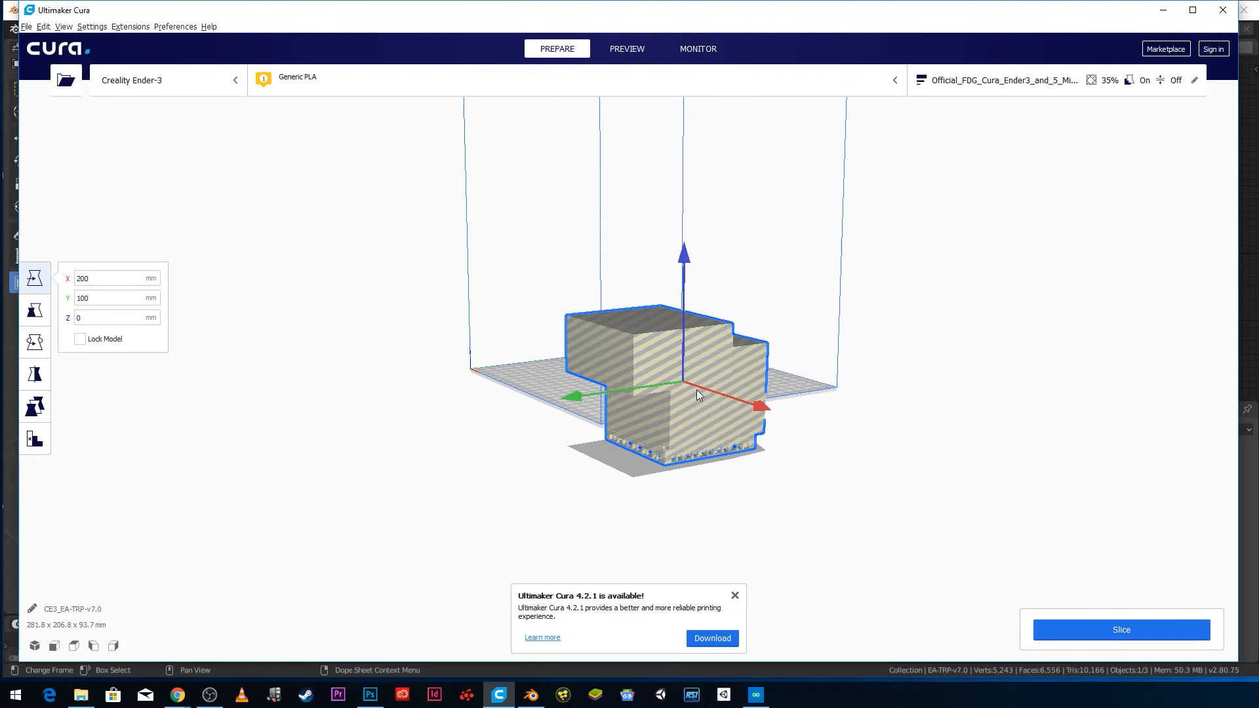
pyautogui.scroll(3, 734, 416)
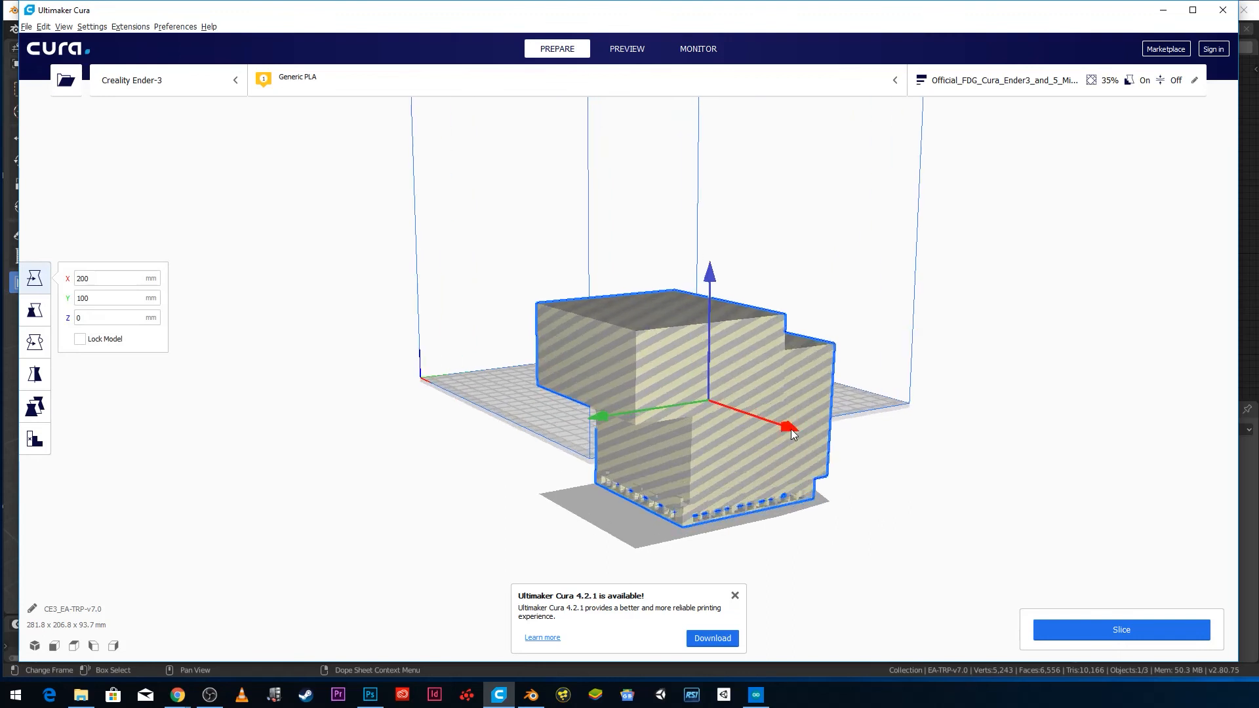
pyautogui.moveTo(791, 429); pyautogui.dragTo(611, 364)
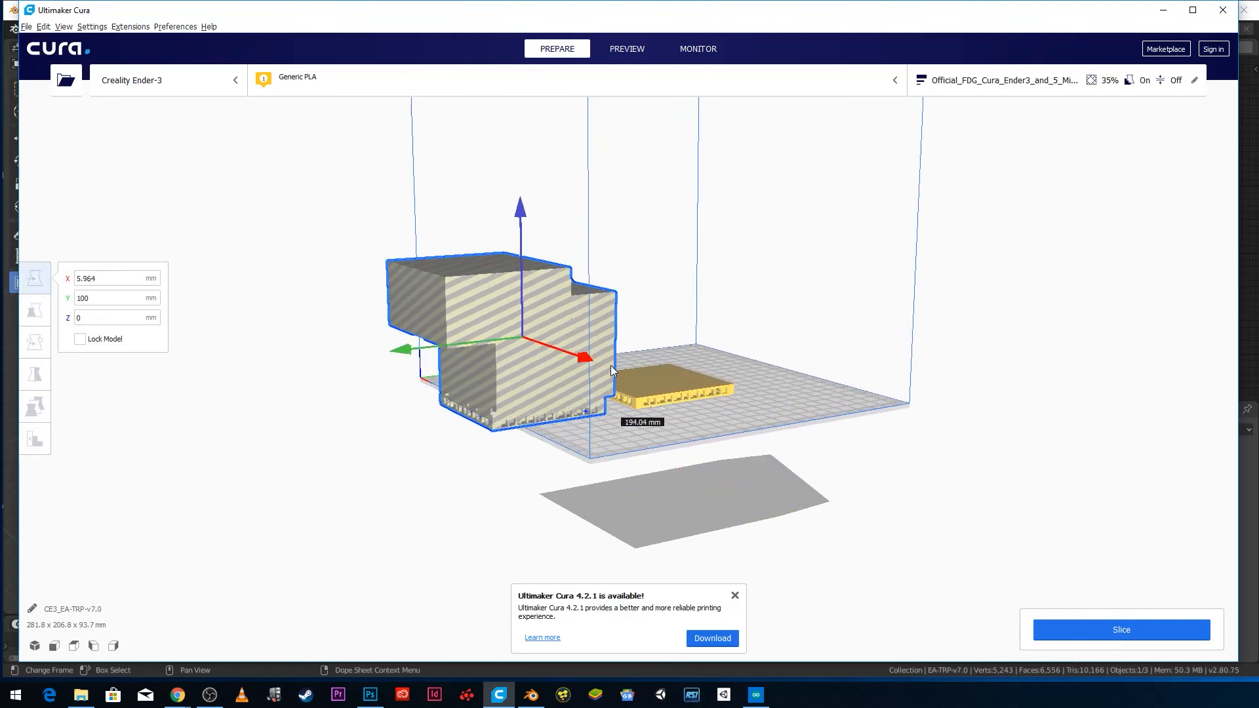
pyautogui.moveTo(671, 383); pyautogui.dragTo(741, 368, button='right')
pyautogui.scroll(5, 485, 399)
pyautogui.scroll(-3, 493, 383)
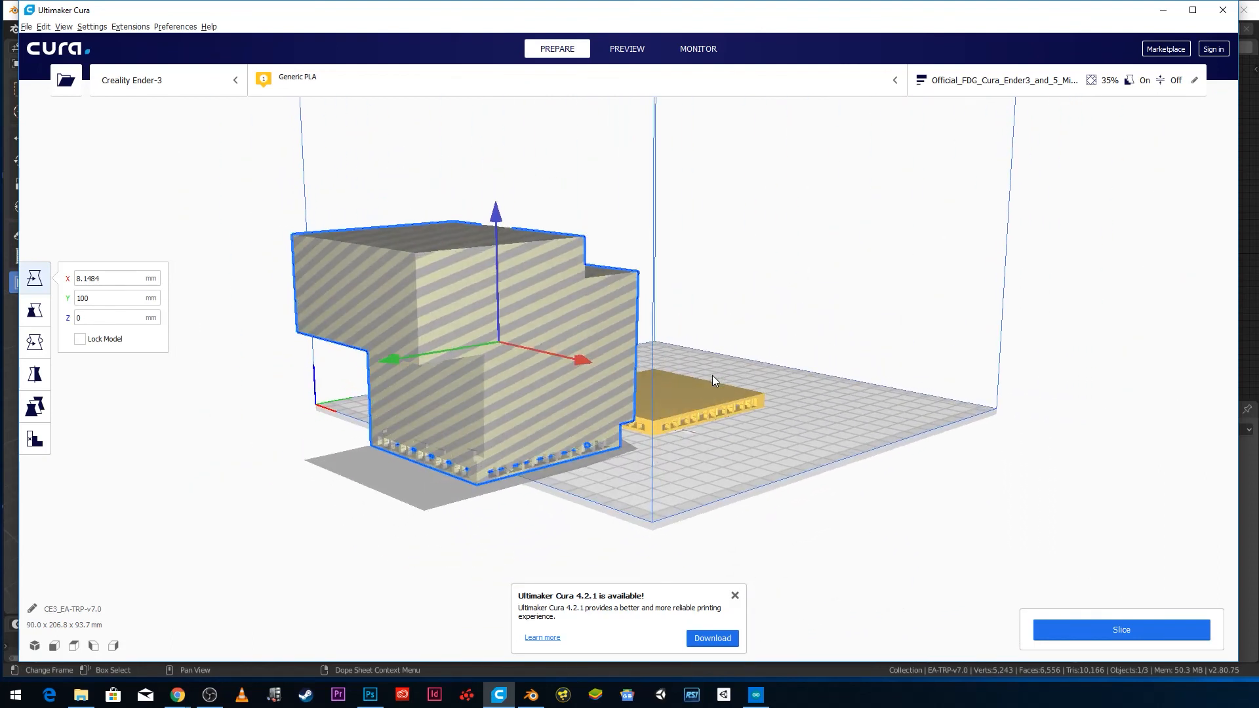
pyautogui.scroll(3, 672, 377)
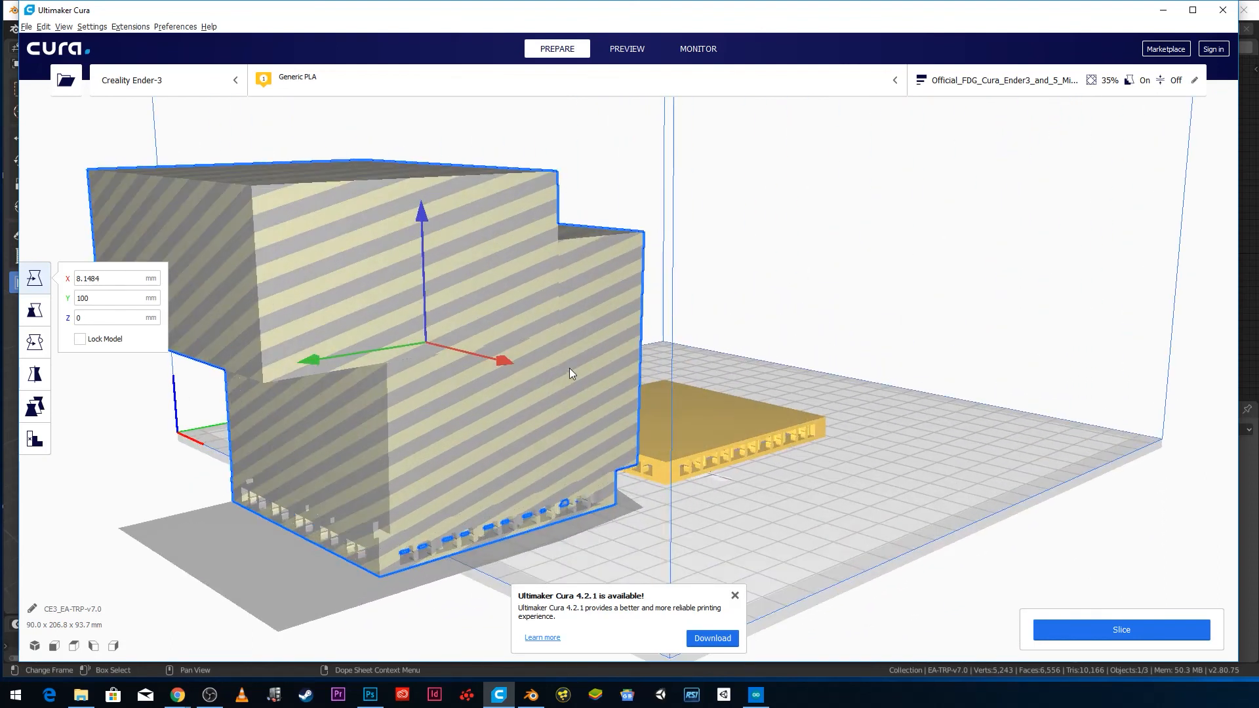
pyautogui.scroll(-2, 514, 285)
pyautogui.moveTo(501, 287); pyautogui.dragTo(649, 303, button='right')
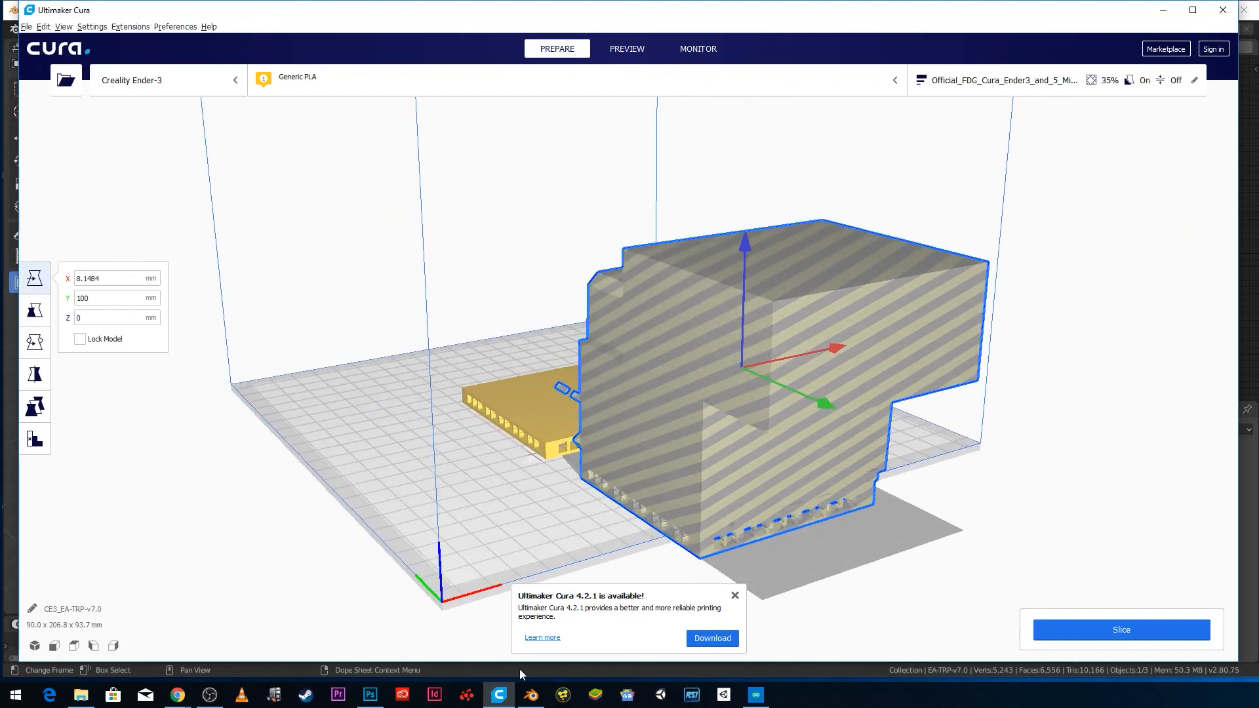
# - Switch to Blender and check the STL export options, leaving without exporting
pyautogui.click(531, 694)
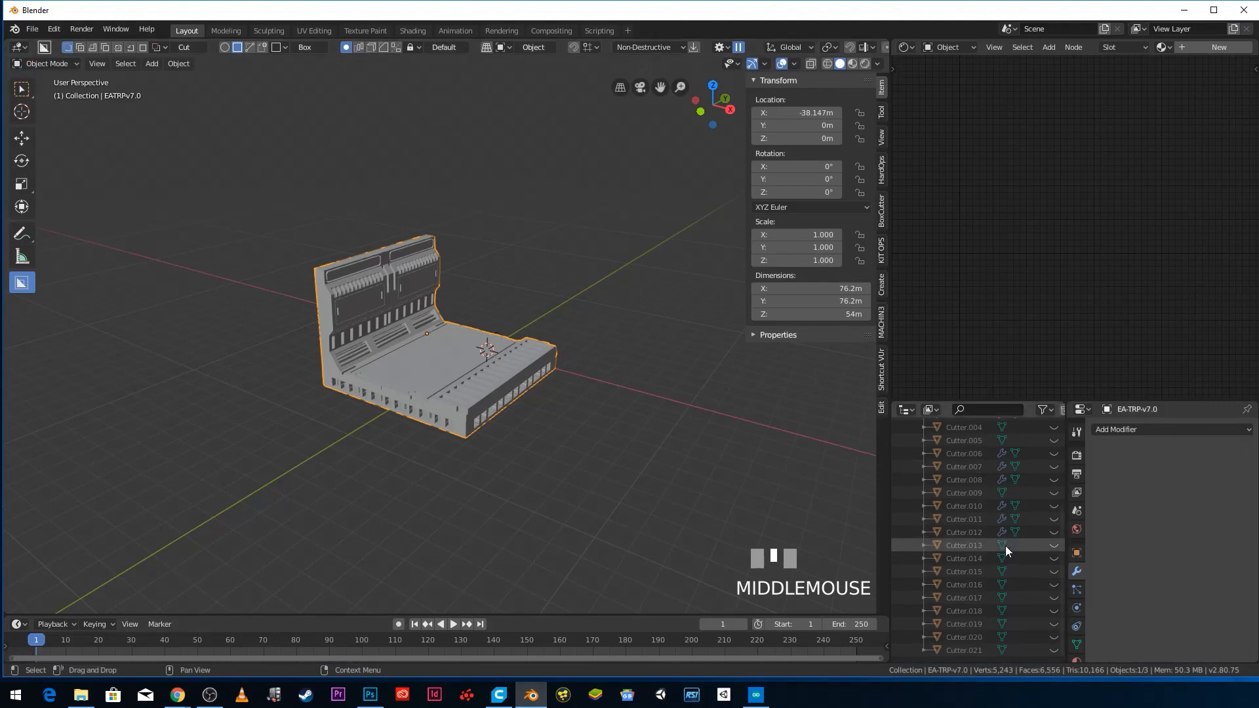
pyautogui.scroll(5, 991, 530)
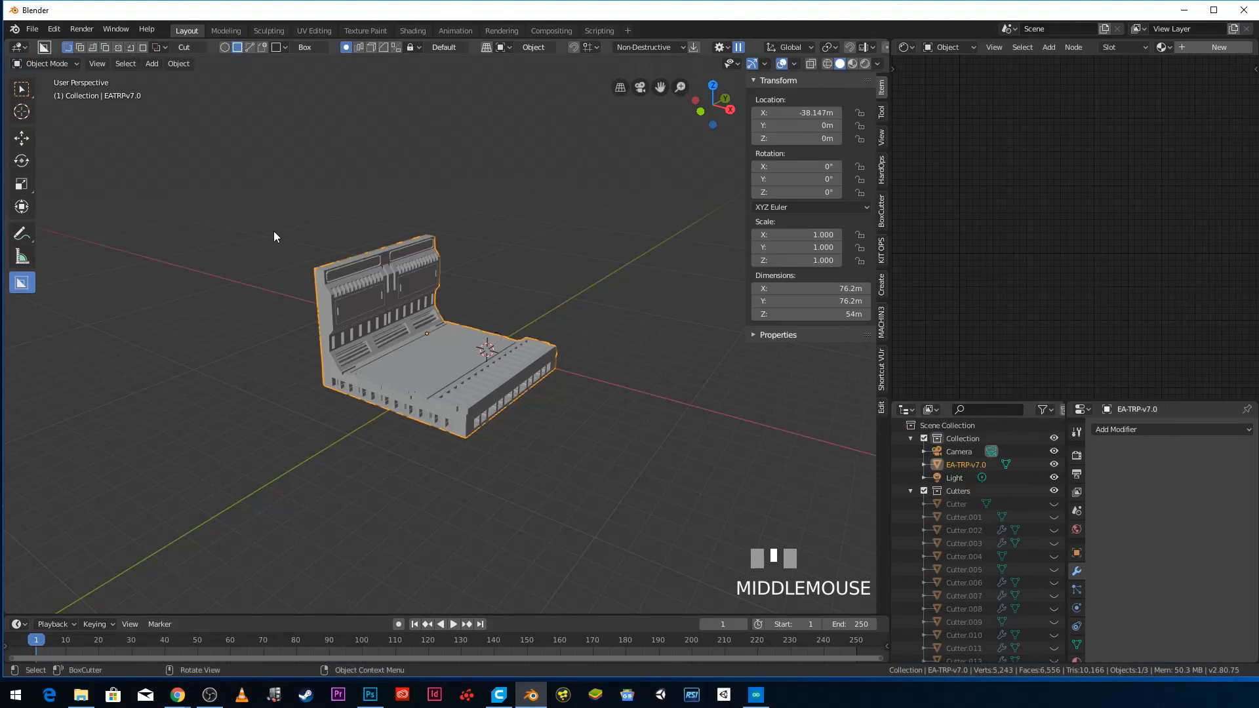
pyautogui.click(32, 29)
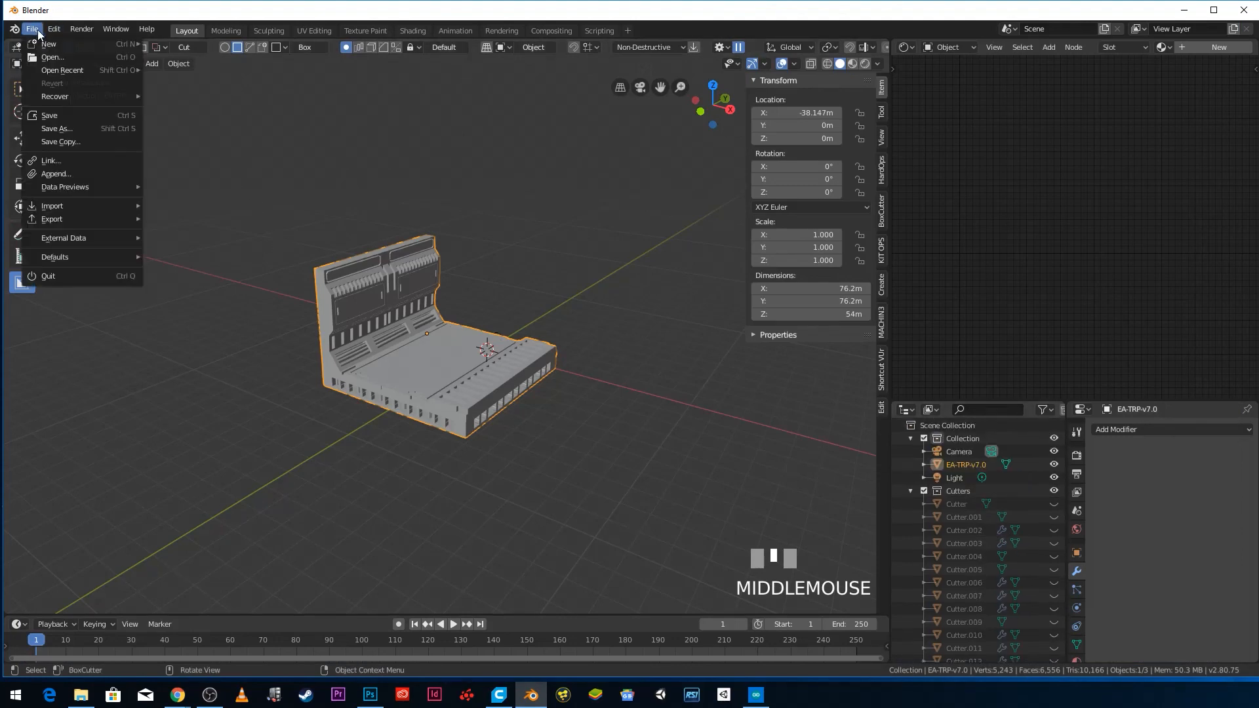
pyautogui.moveTo(81, 217)
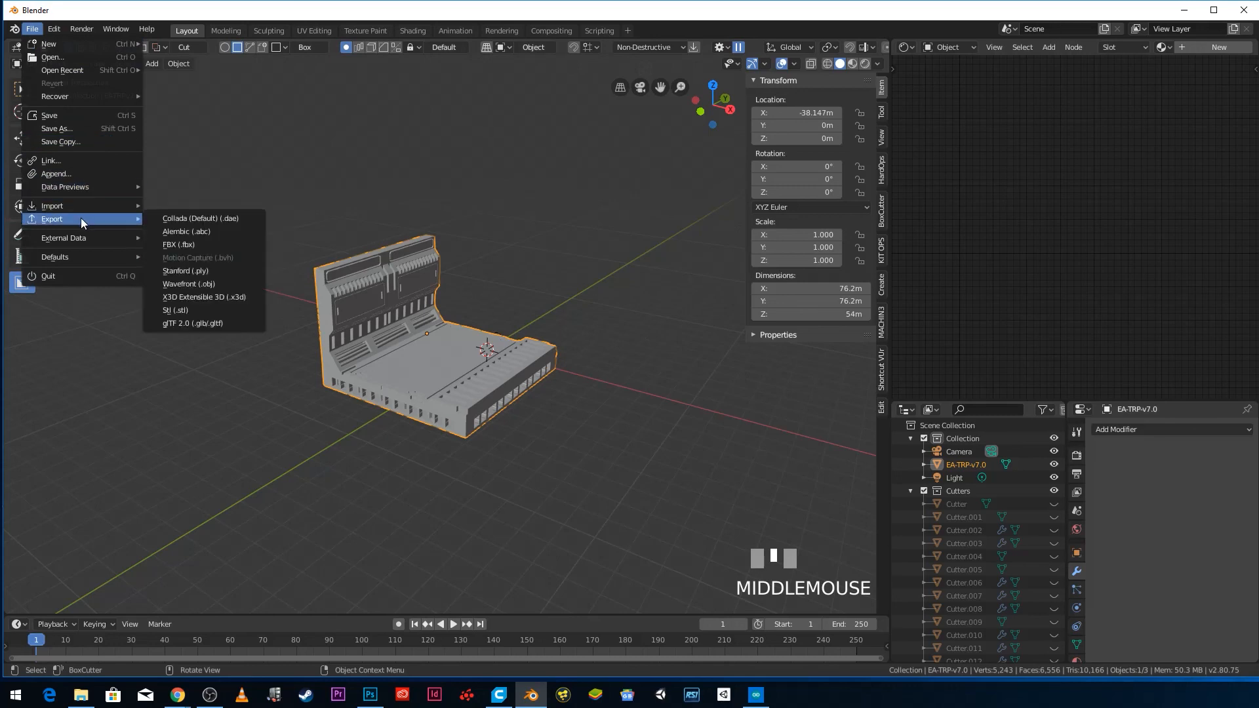
pyautogui.click(184, 308)
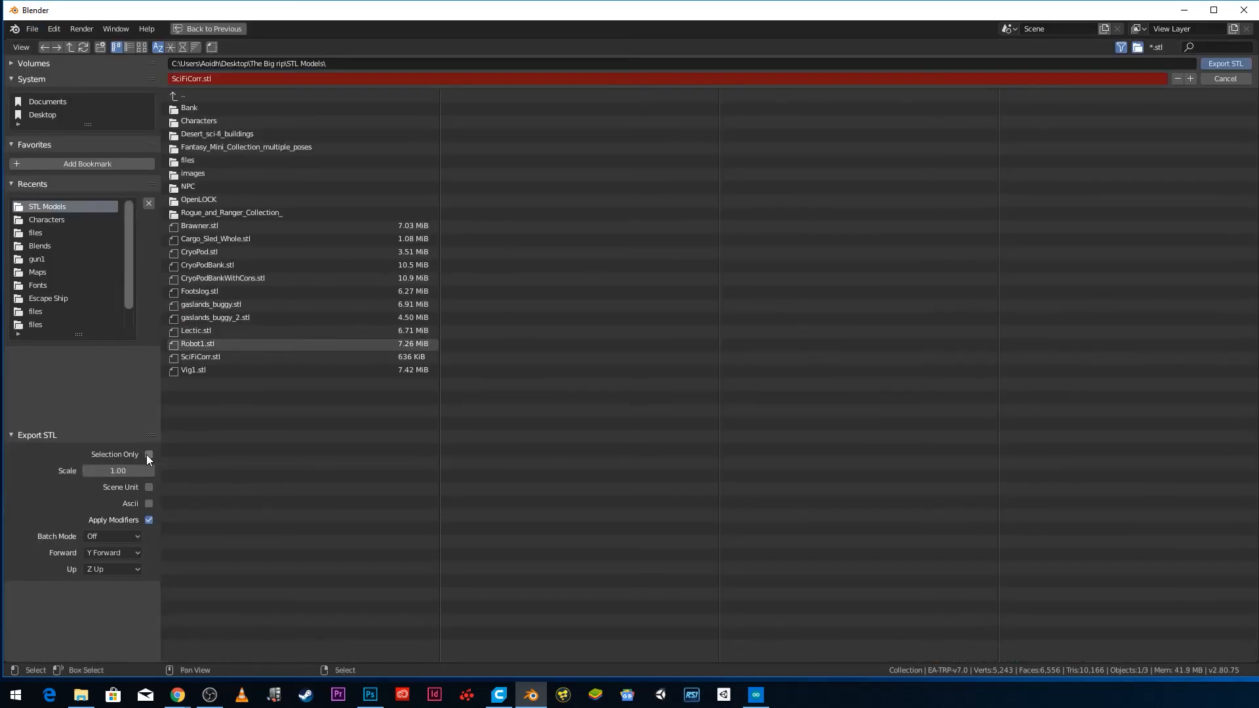
pyautogui.click(1218, 75)
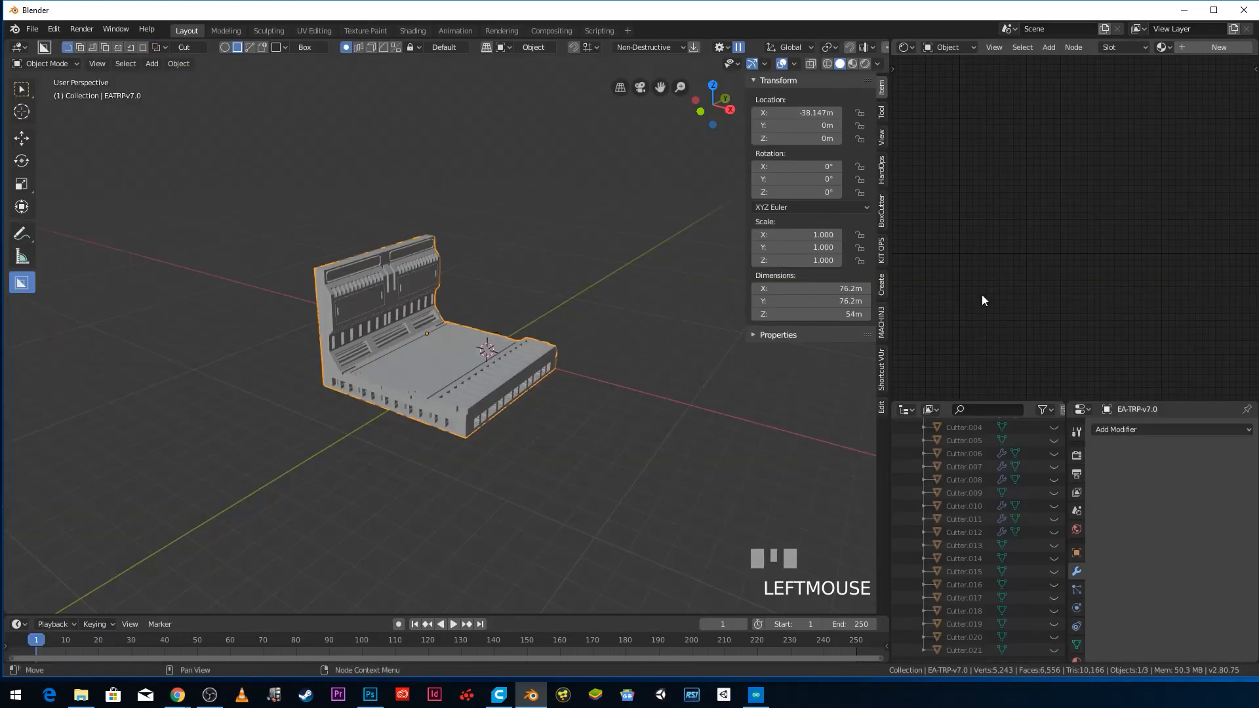
# - Examine the cutter objects around the corridor tile and exclude the Cutters collection from the view layer
pyautogui.scroll(5, 959, 451)
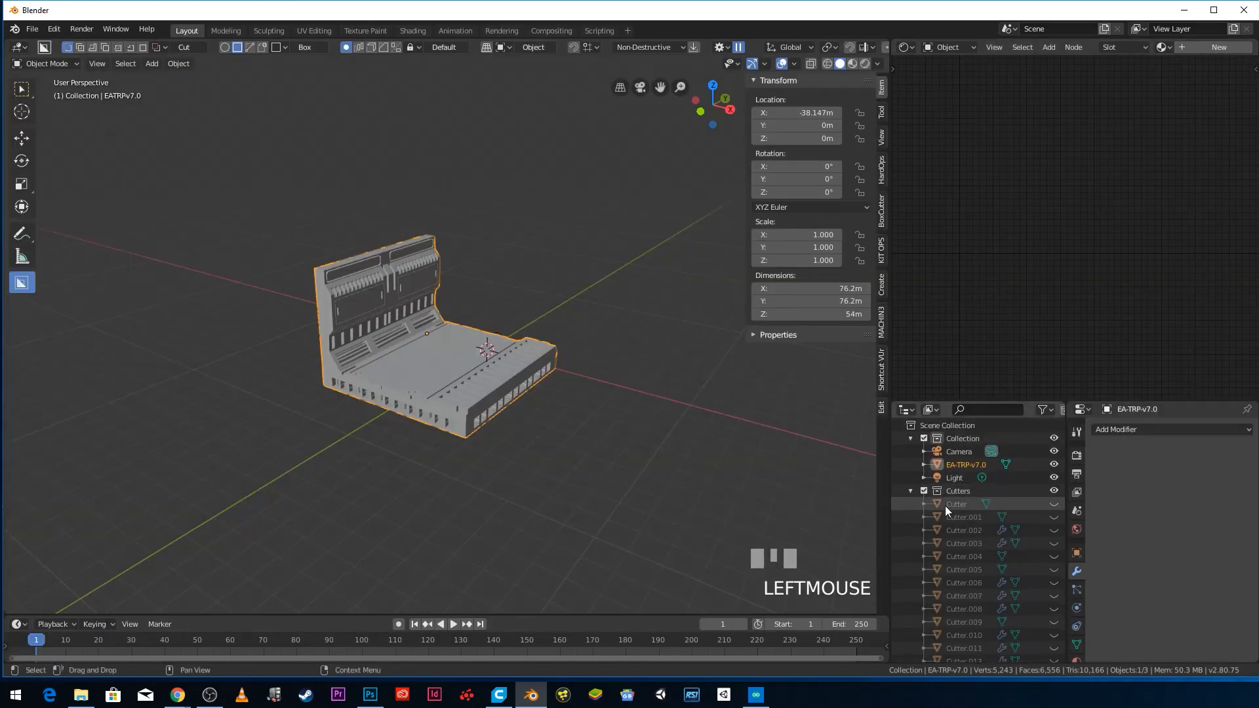
pyautogui.click(924, 491)
pyautogui.click(924, 490)
pyautogui.scroll(3, 564, 433)
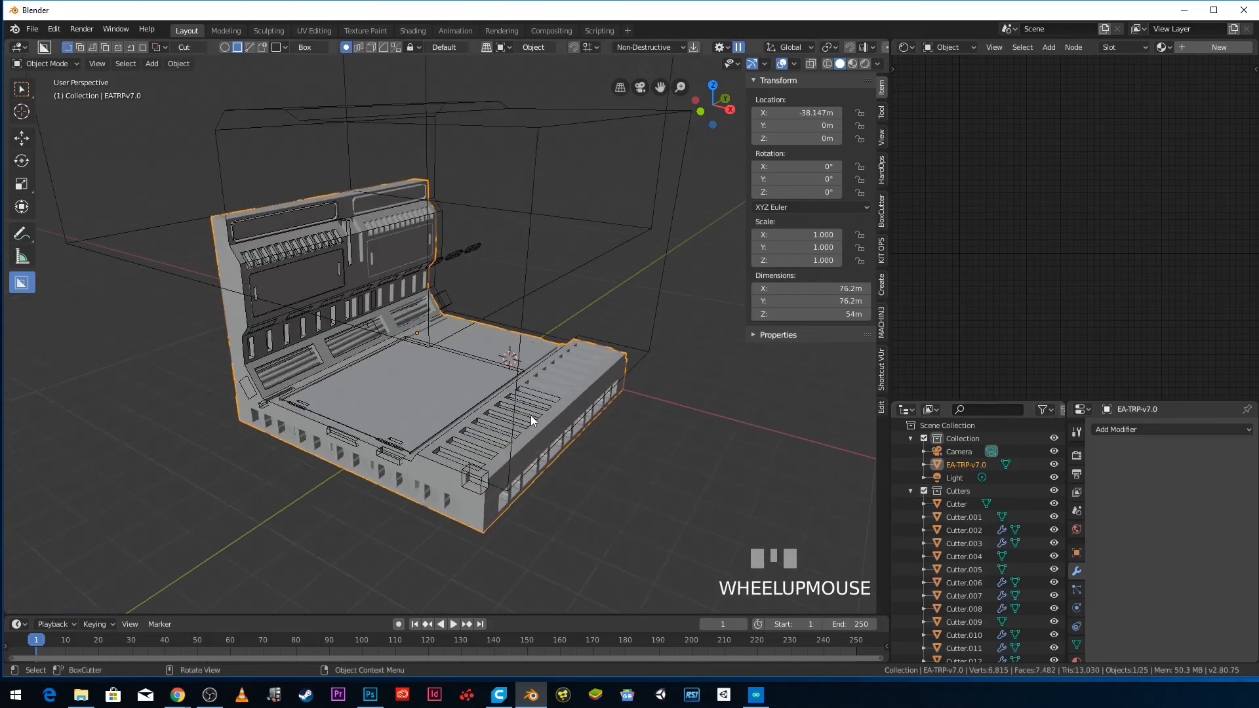
pyautogui.scroll(-3, 446, 407)
pyautogui.moveTo(477, 409); pyautogui.dragTo(483, 373, button='middle')
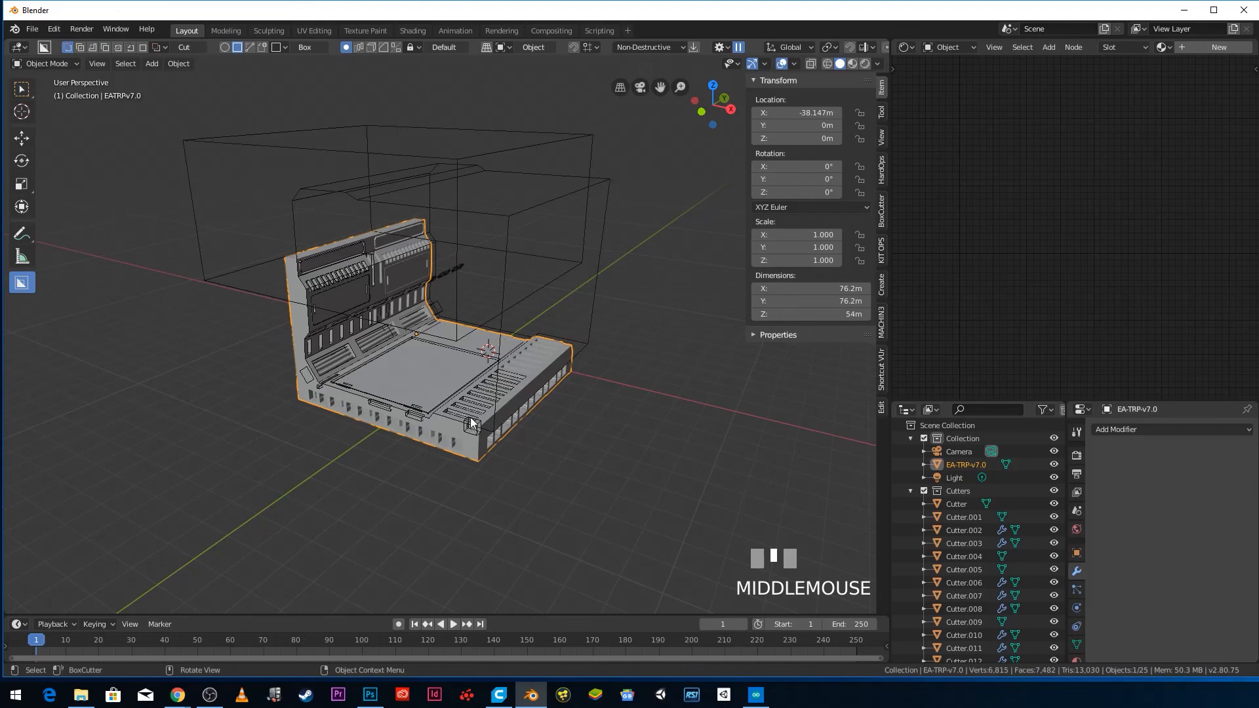
pyautogui.moveTo(638, 498)
pyautogui.mouseDown(button='middle')
pyautogui.moveTo(582, 500)
pyautogui.moveTo(638, 478)
pyautogui.mouseUp(button='middle')
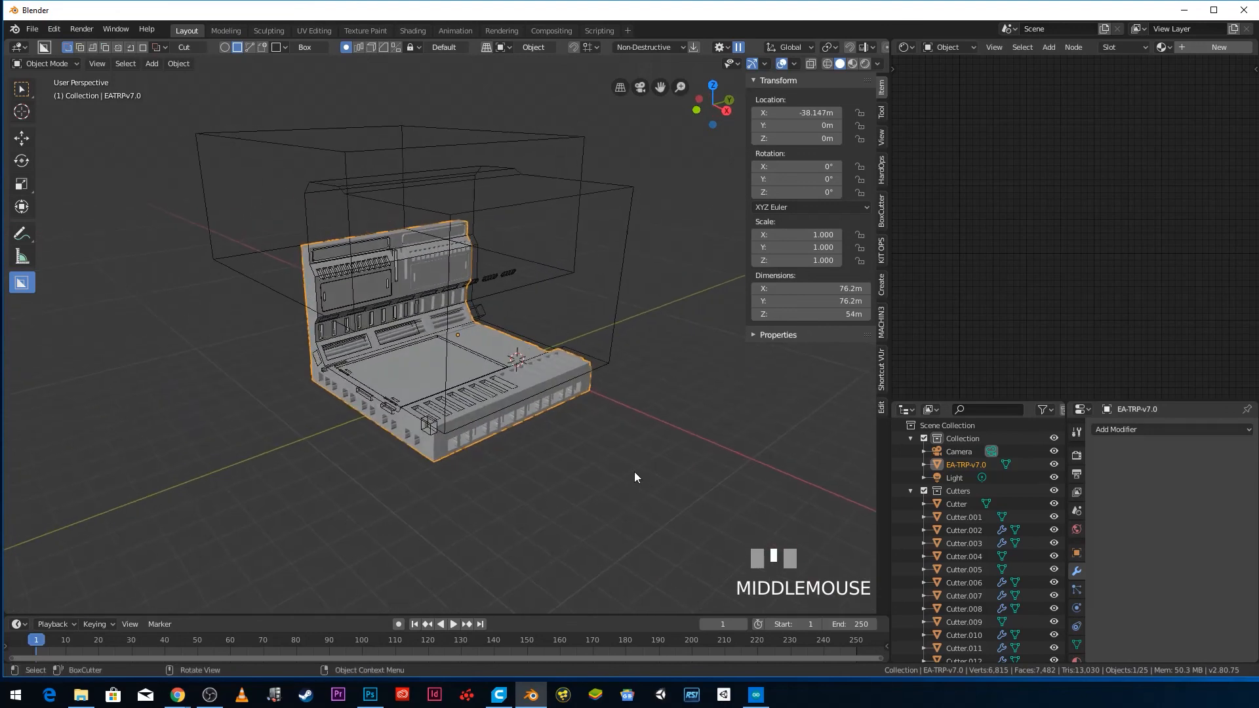
pyautogui.click(925, 491)
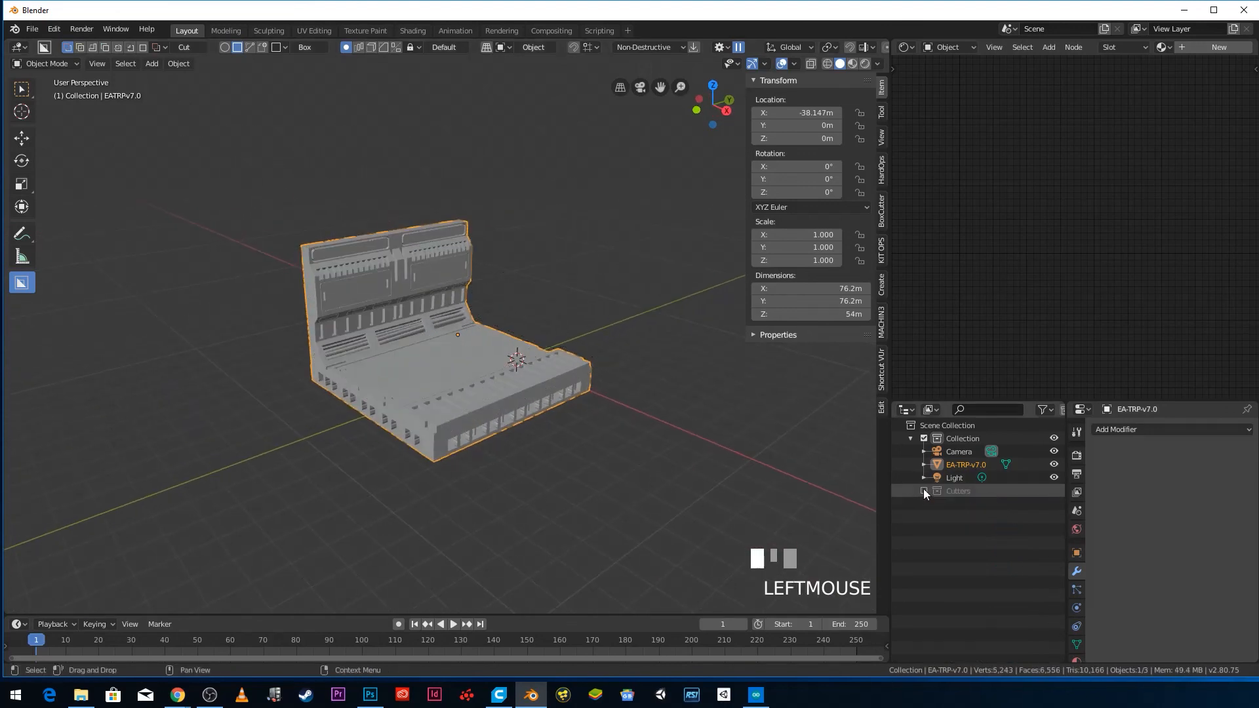
# - Switch to Ultimaker Cura, delete the selected striped corridor model, and return to Blender
pyautogui.click(499, 695)
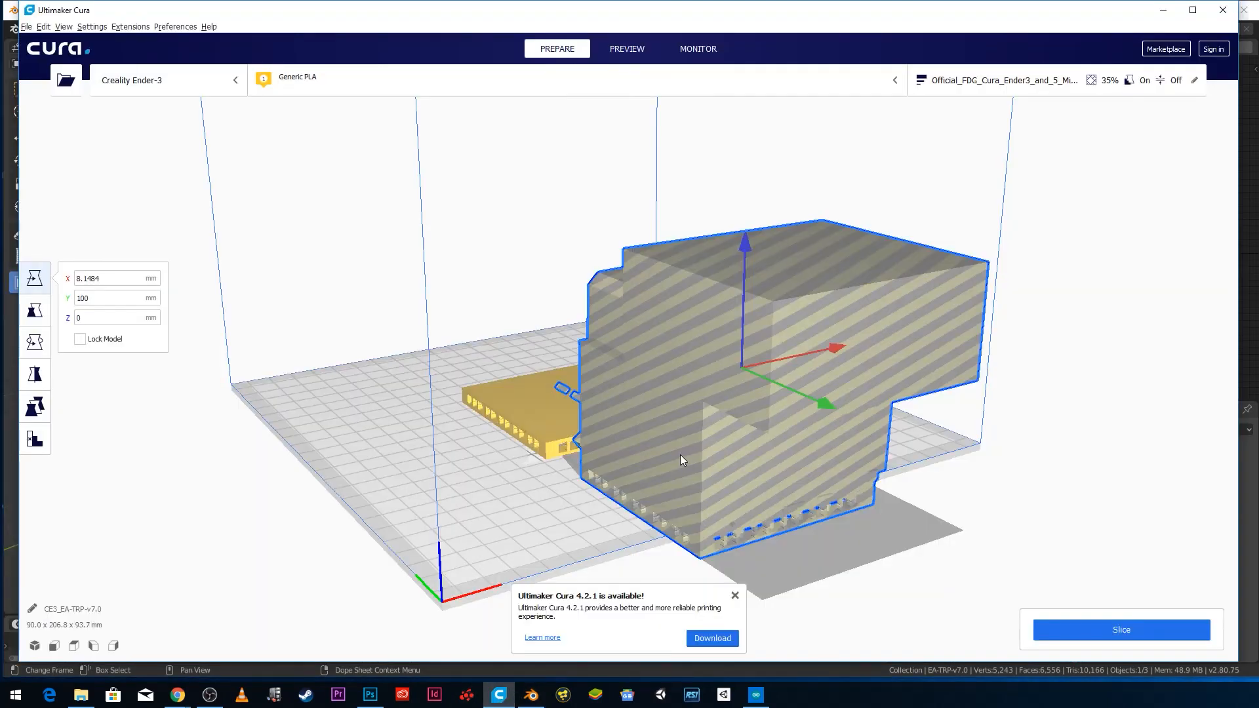
pyautogui.press('Delete')
pyautogui.click(531, 695)
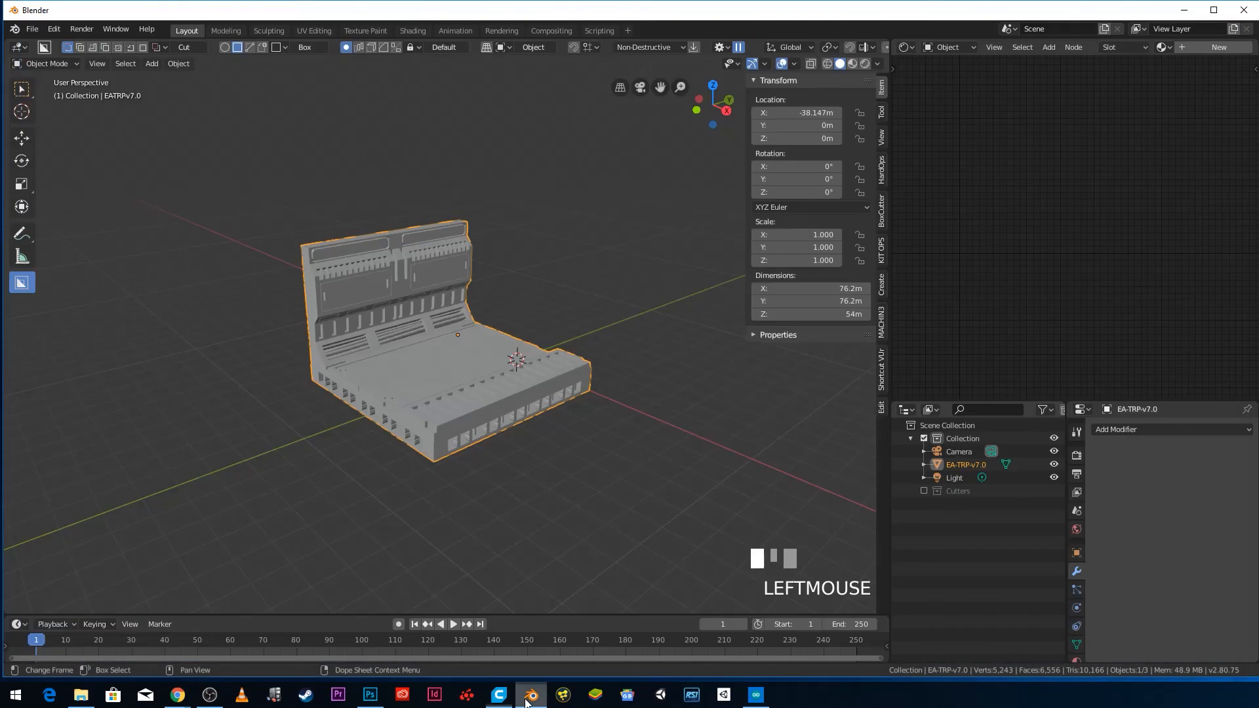
# - Export only the selected corridor tile in STL format, overwriting SciFiCorr.stl in the STL Models folder
pyautogui.click(40, 31)
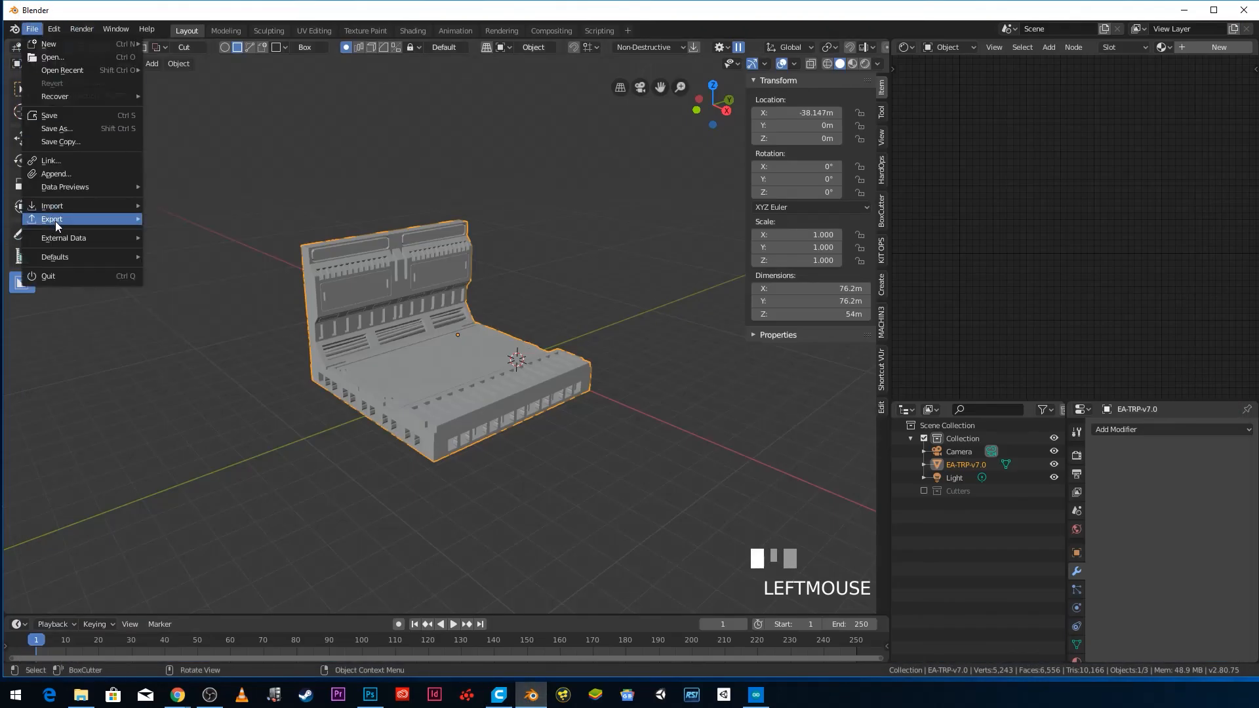
pyautogui.moveTo(70, 220)
pyautogui.click(187, 309)
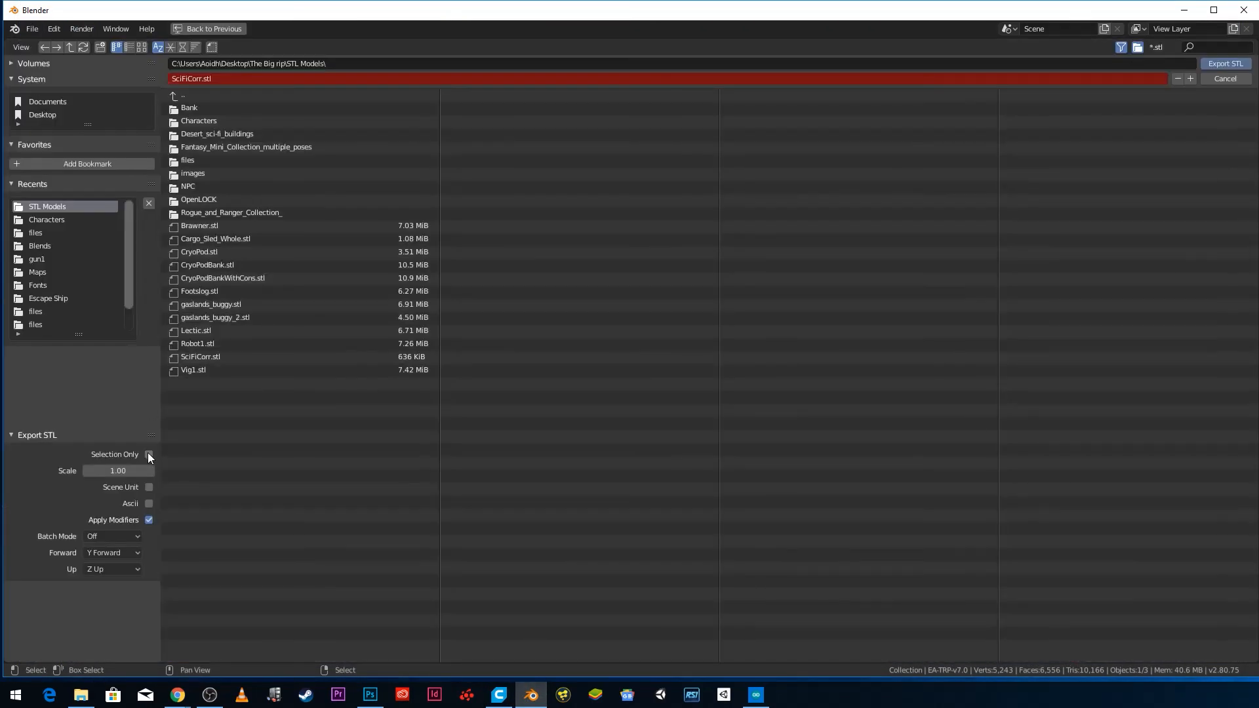
pyautogui.click(149, 454)
pyautogui.click(200, 357)
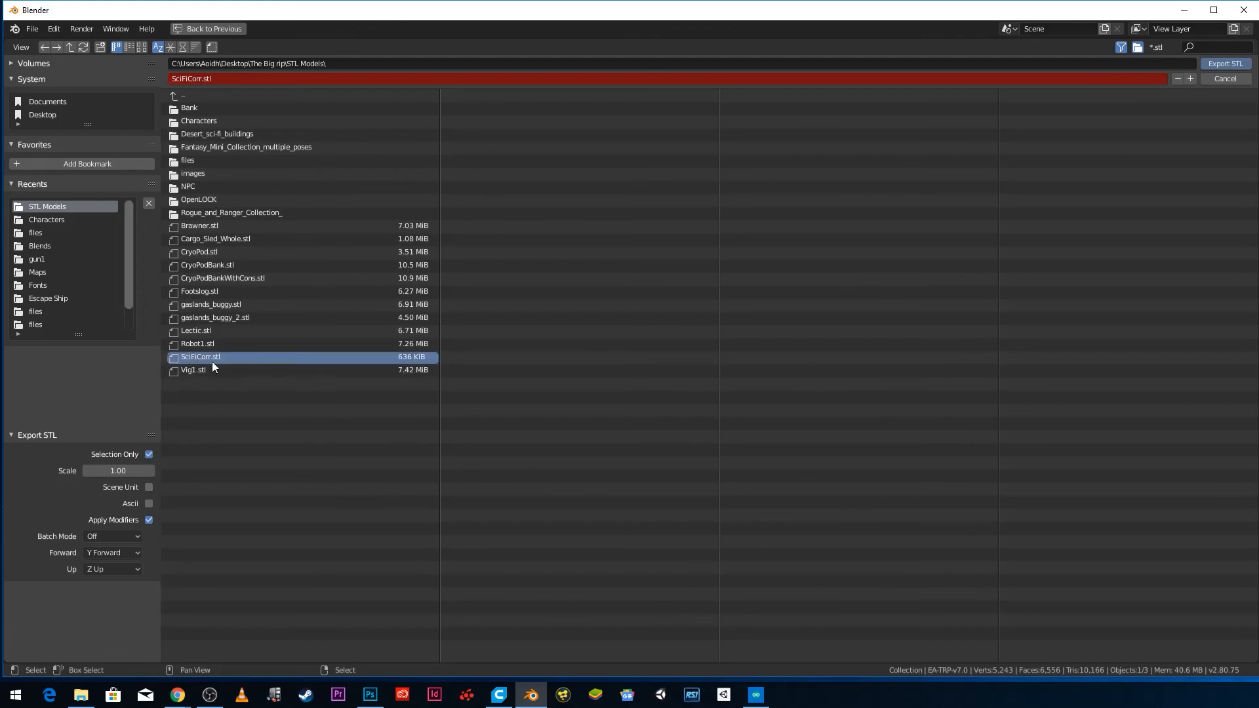
pyautogui.click(1226, 63)
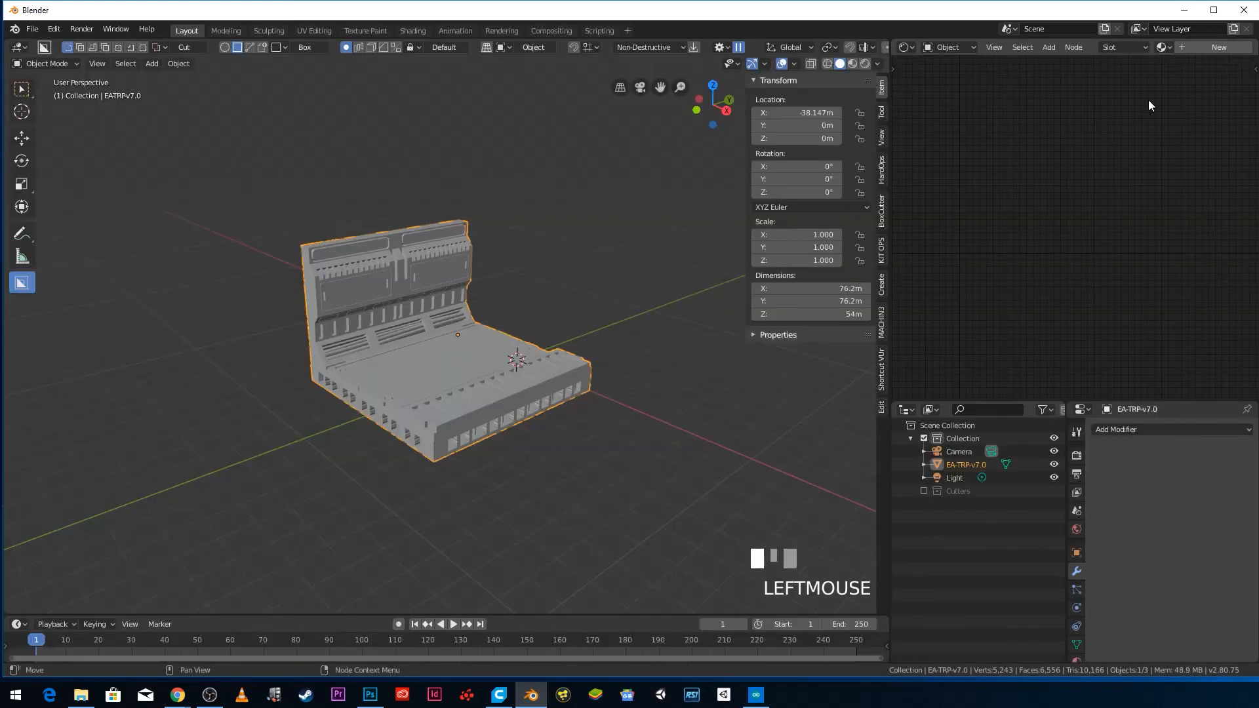
# - Switch to Ultimaker Cura and open the re-exported SciFiCorr model from the STL Models folder
pyautogui.click(501, 700)
pyautogui.click(66, 80)
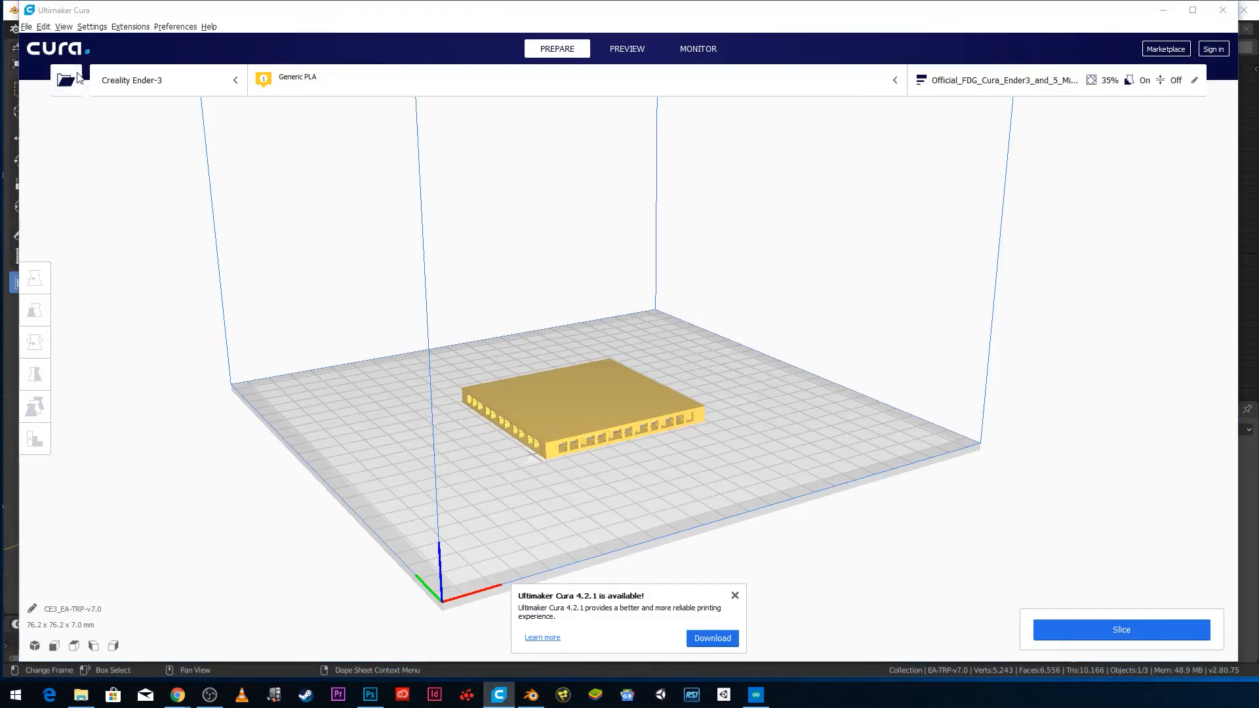
pyautogui.click(242, 302)
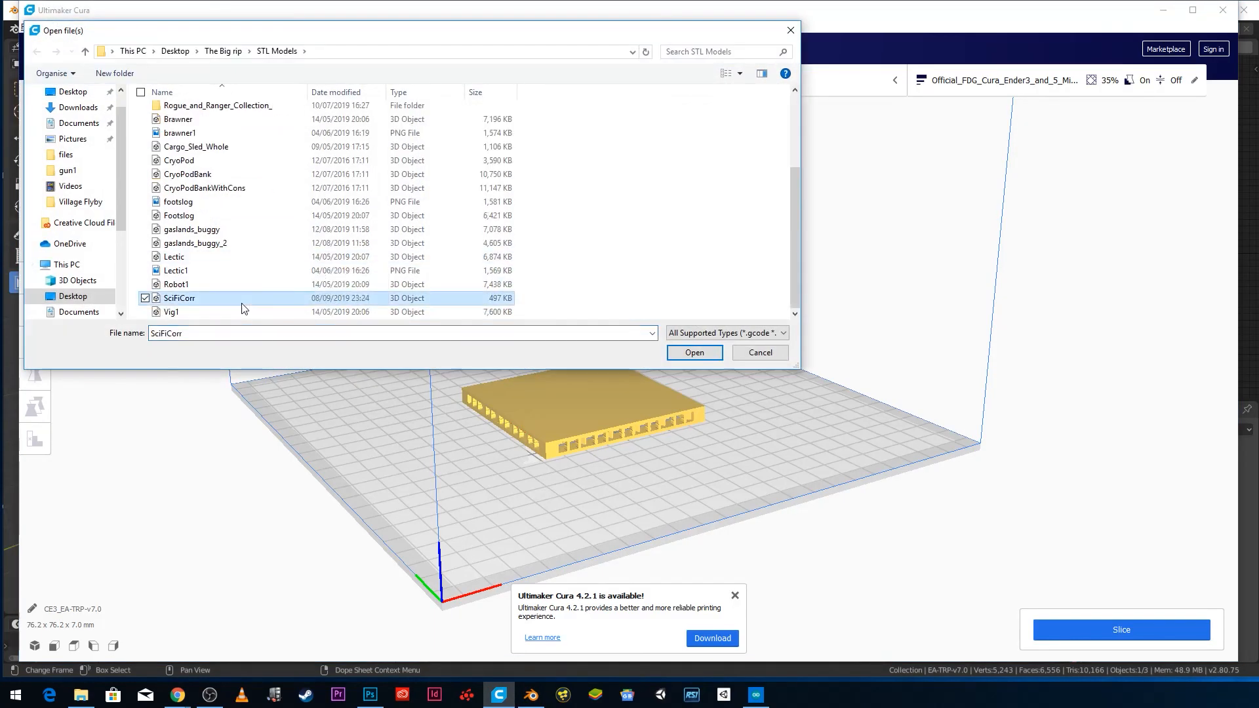
pyautogui.click(708, 354)
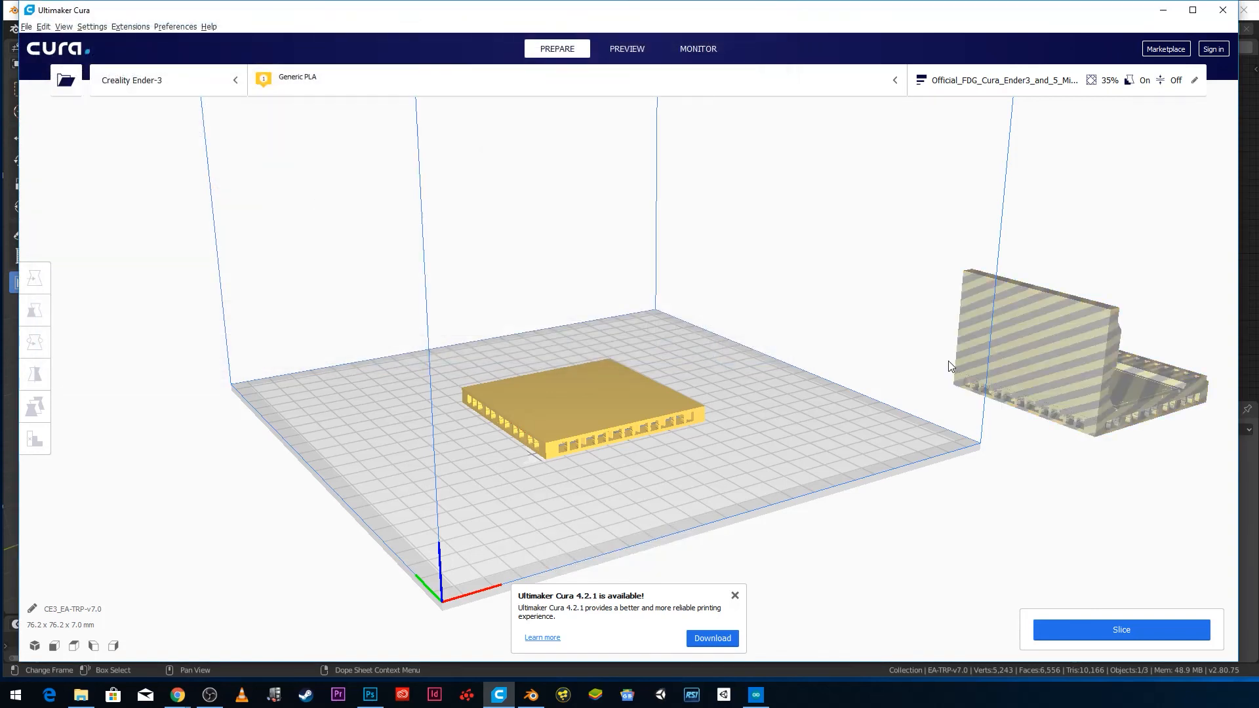
# - Move the newly loaded corridor tile along X to about 1.8 mm
pyautogui.click(1099, 367)
pyautogui.moveTo(1099, 367); pyautogui.dragTo(883, 413, button='right')
pyautogui.scroll(-3, 883, 414)
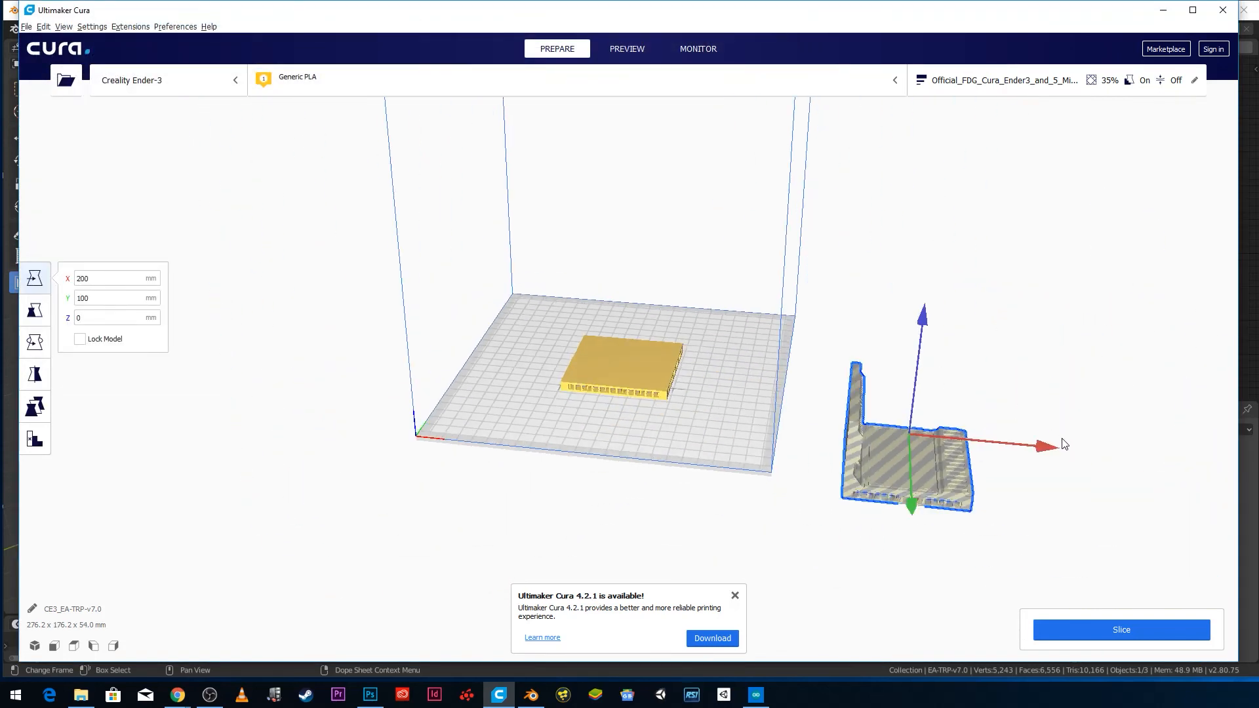
pyautogui.moveTo(1056, 446); pyautogui.dragTo(754, 430)
# - Shift the plain base tile aside along Y and move the corridor tile along Y to about 24 mm on the build plate
pyautogui.moveTo(762, 429); pyautogui.dragTo(636, 399, button='right')
pyautogui.click(636, 399)
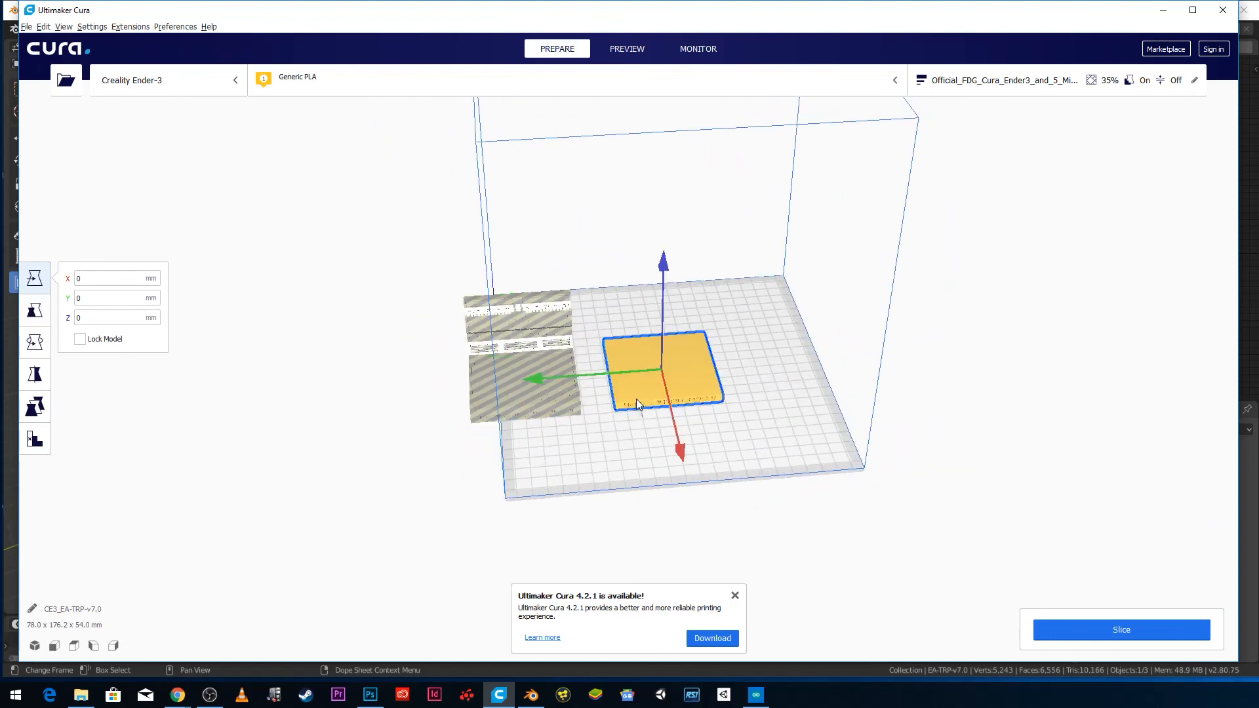
pyautogui.moveTo(537, 375); pyautogui.dragTo(613, 375)
pyautogui.click(526, 367)
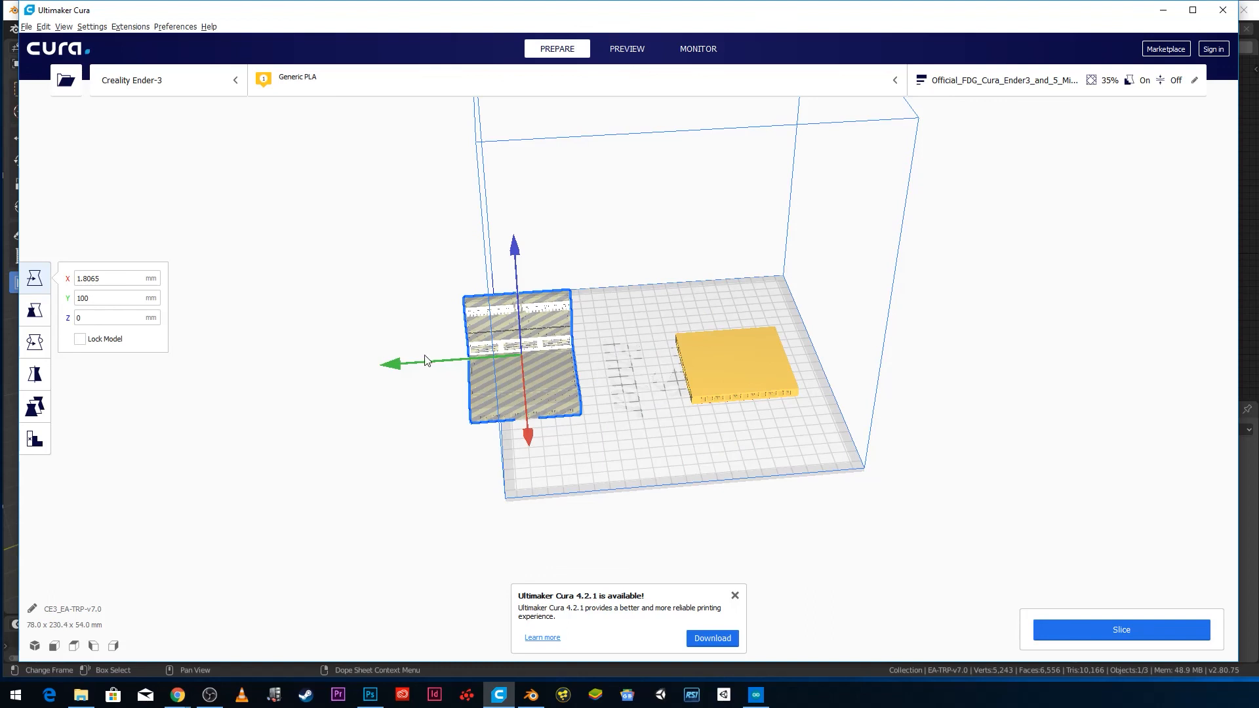
pyautogui.moveTo(396, 366); pyautogui.dragTo(503, 367)
# - Inspect the corridor tile's wall details, red overhang areas, side openings and underside from several angles
pyautogui.moveTo(479, 388); pyautogui.dragTo(644, 340, button='right')
pyautogui.scroll(10, 629, 344)
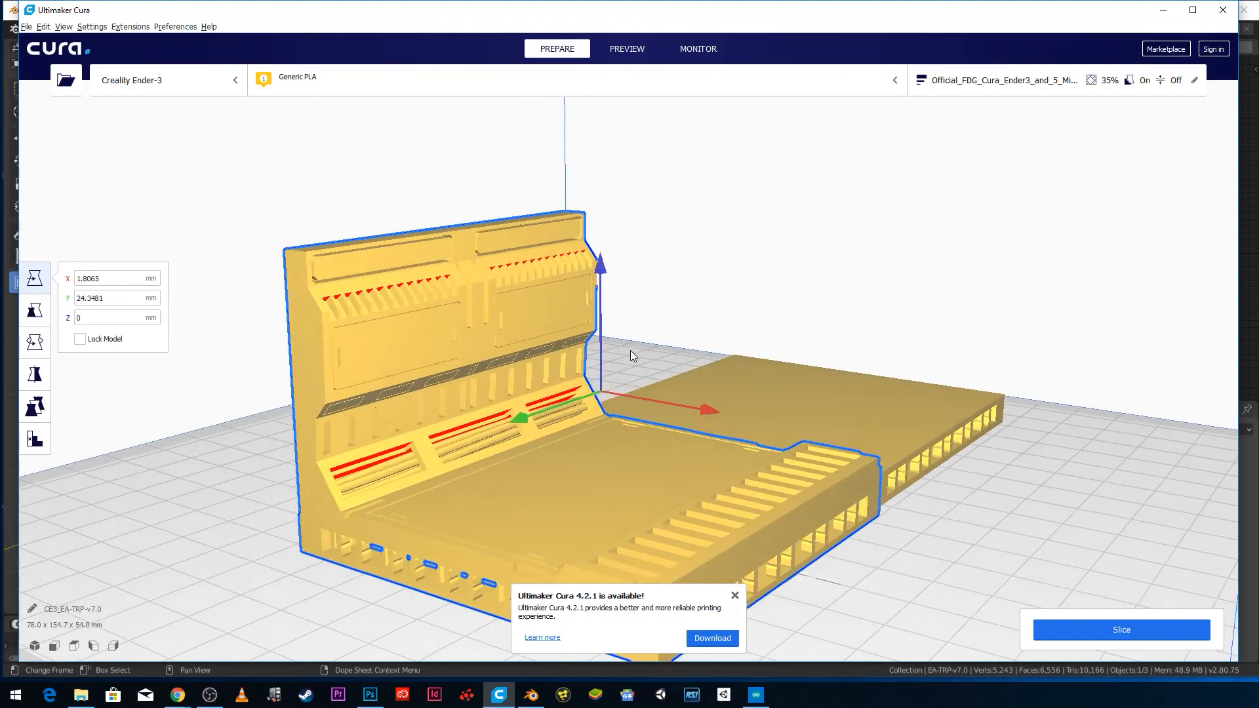
pyautogui.scroll(-3, 568, 336)
pyautogui.moveTo(567, 335); pyautogui.dragTo(406, 397, button='right')
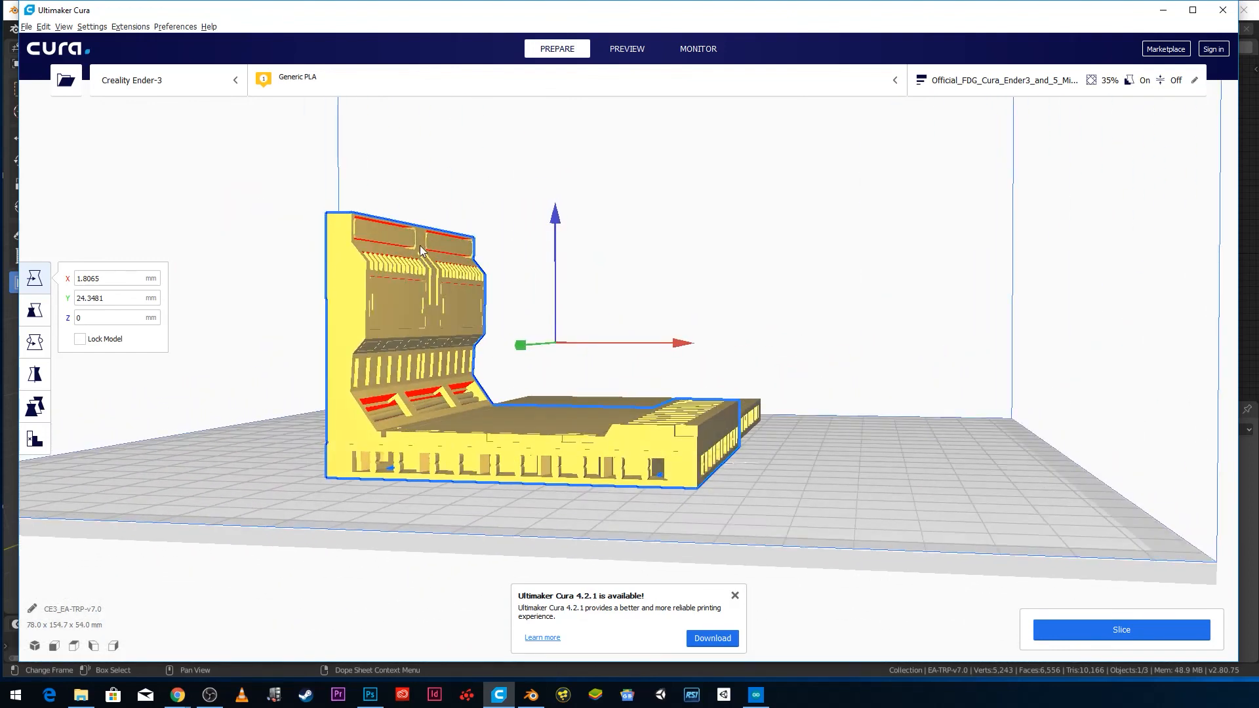
pyautogui.scroll(2, 405, 253)
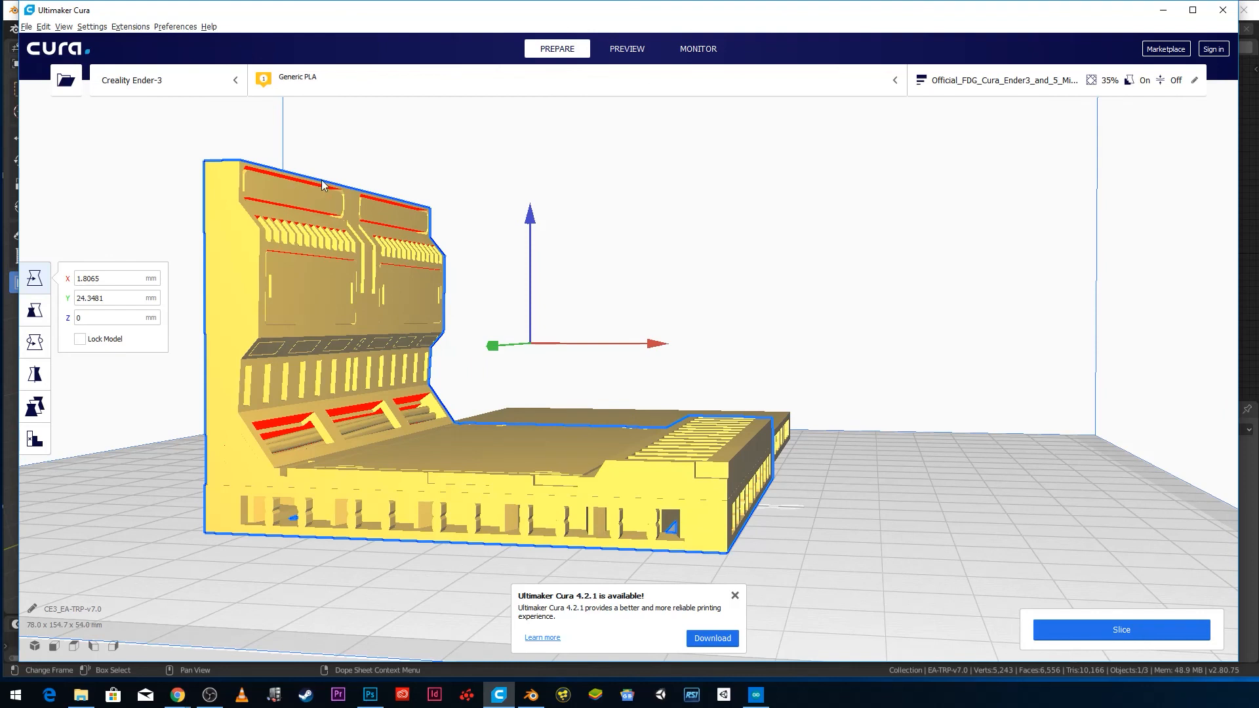
pyautogui.moveTo(433, 400); pyautogui.dragTo(321, 328, button='right')
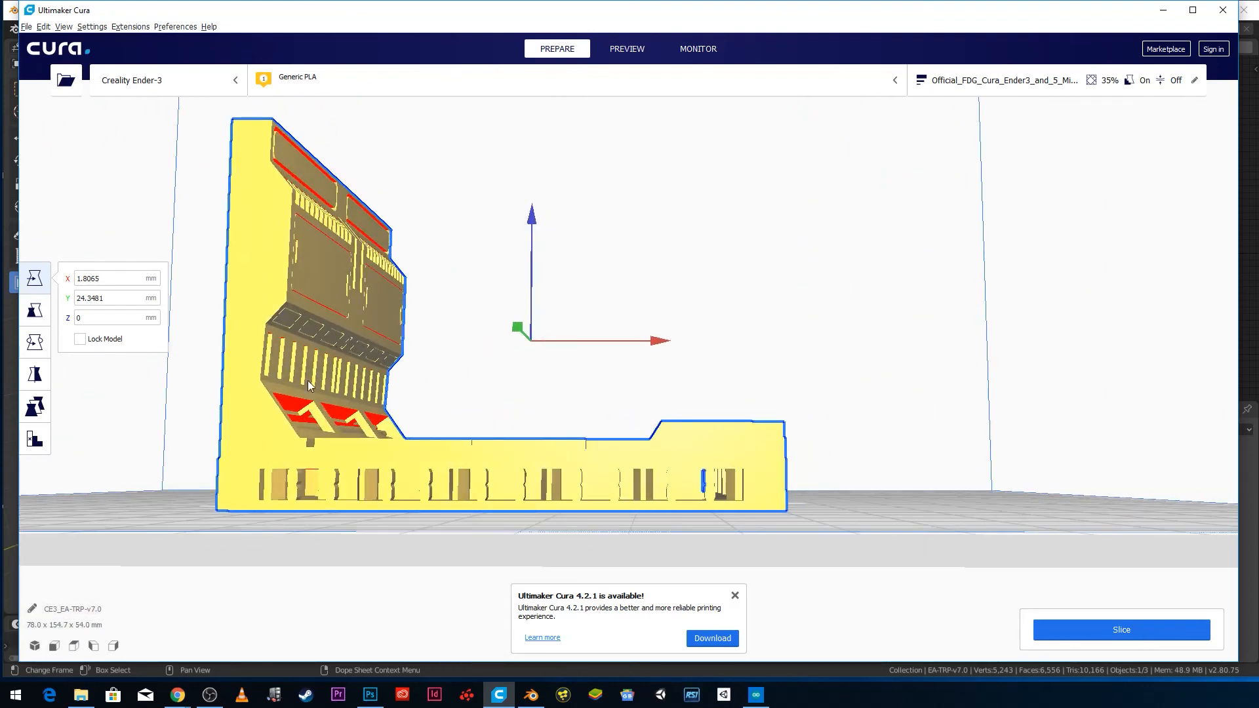
pyautogui.moveTo(413, 451); pyautogui.dragTo(370, 433, button='right')
pyautogui.moveTo(750, 508); pyautogui.dragTo(640, 421, button='right')
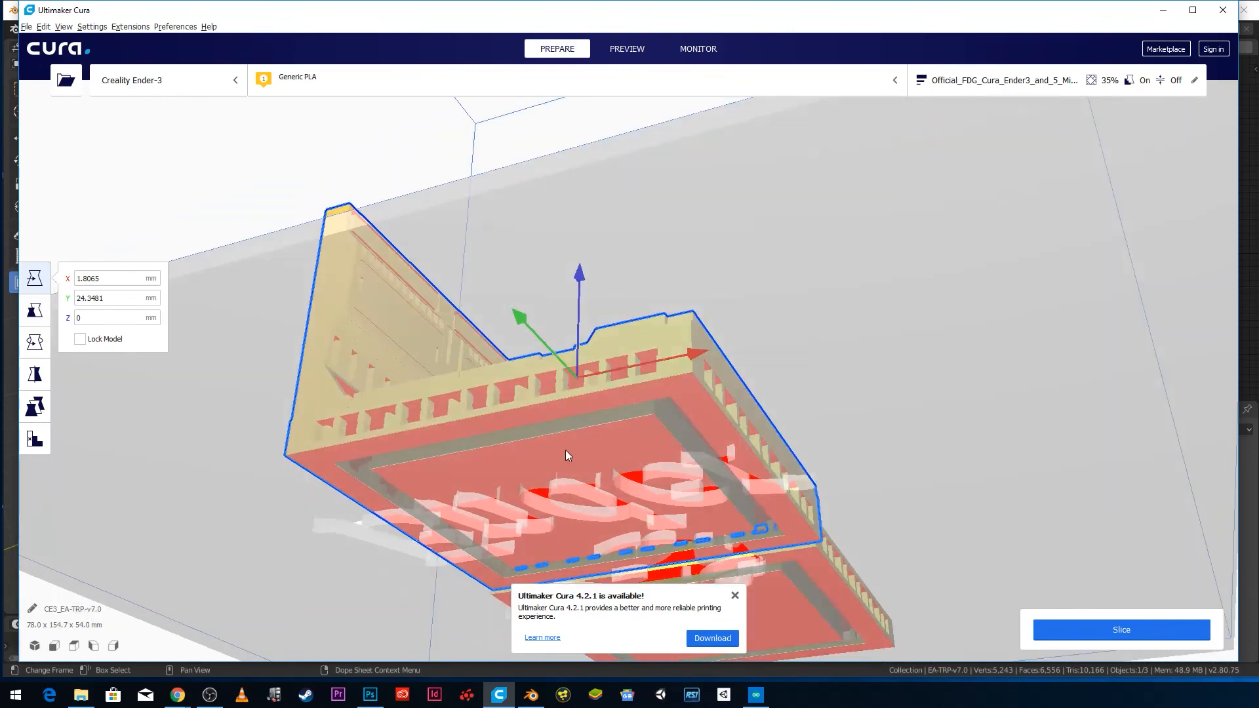
pyautogui.moveTo(577, 502); pyautogui.dragTo(667, 532, button='right')
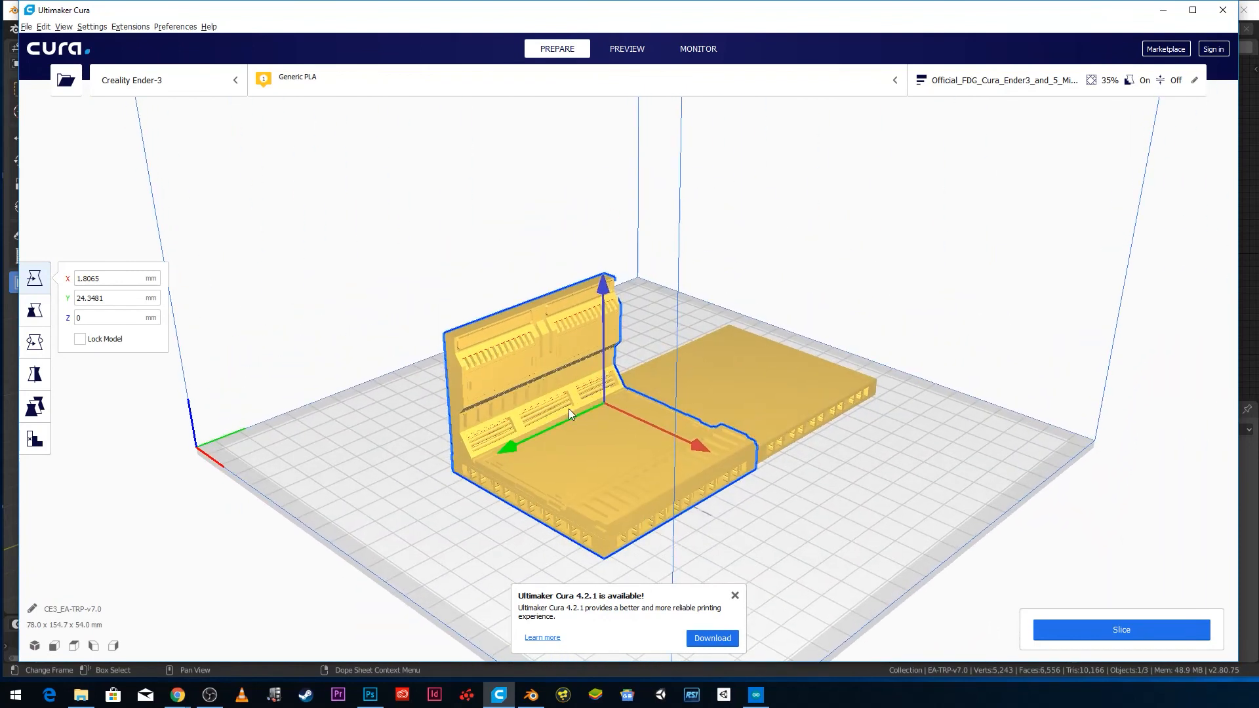
pyautogui.scroll(2, 571, 446)
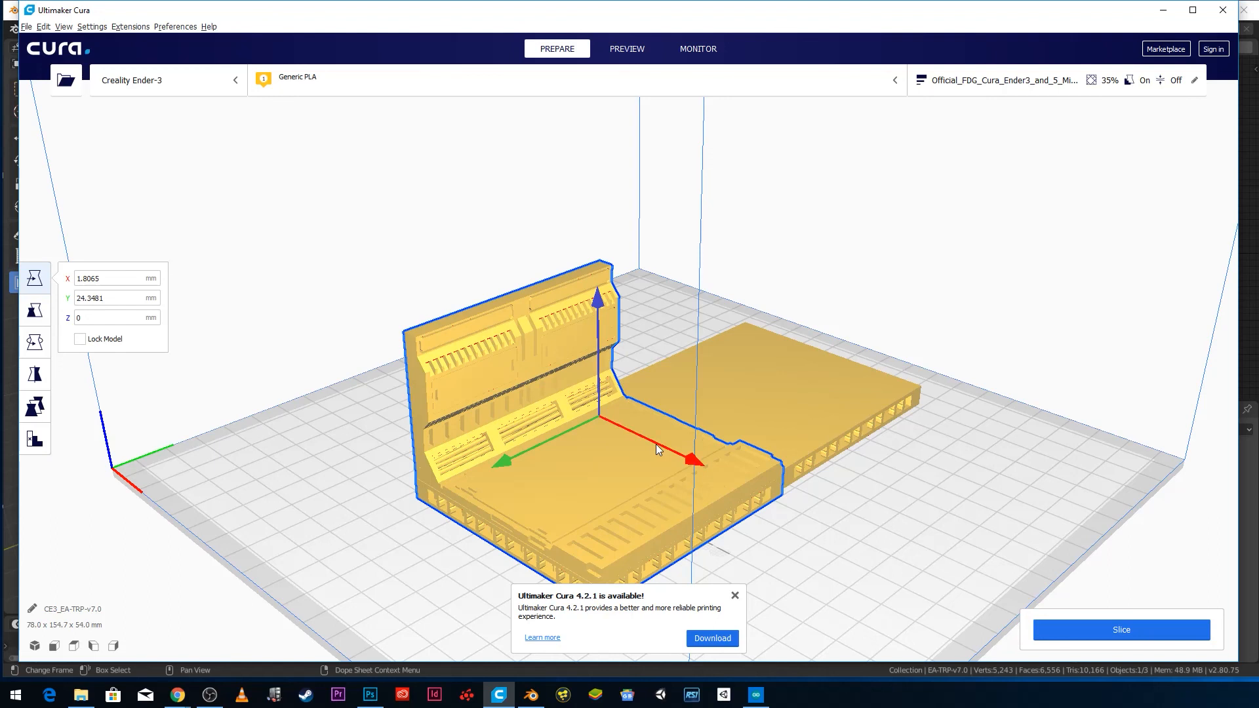
pyautogui.moveTo(513, 463); pyautogui.dragTo(597, 443, button='right')
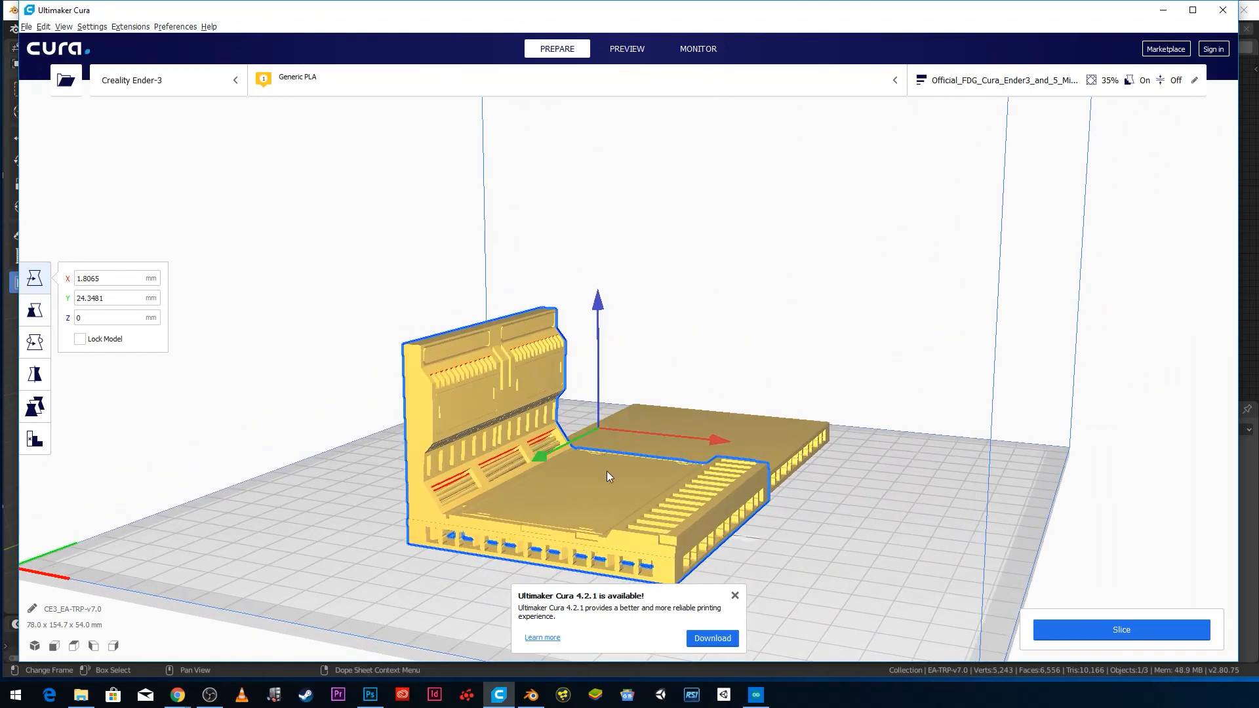